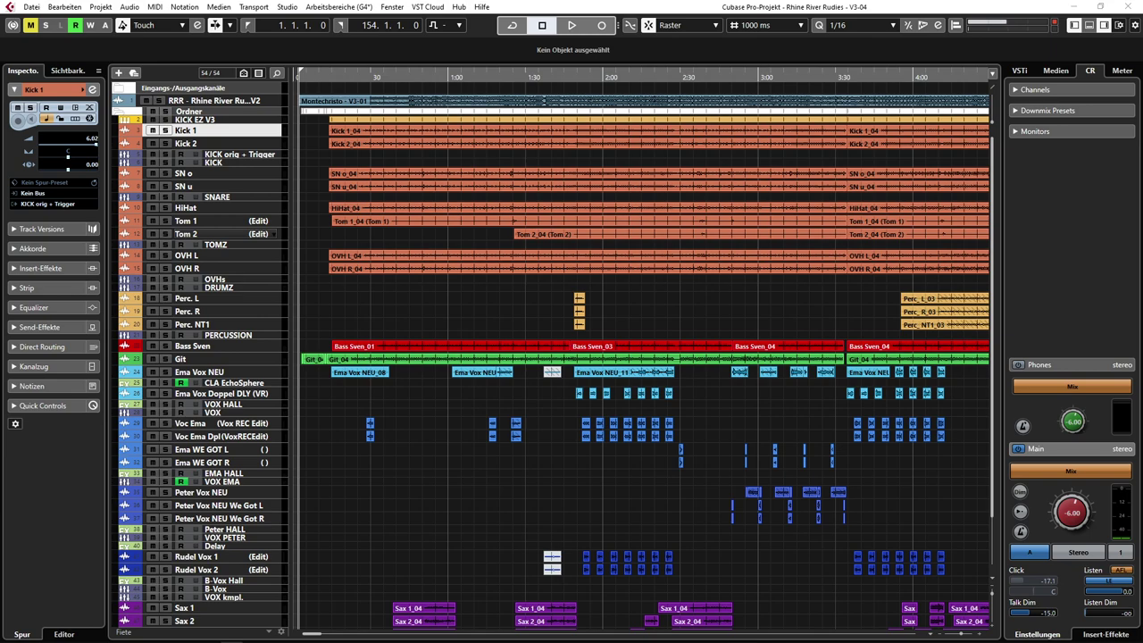
# Open the audio connections and switch off the Control Room.
pyautogui.click(598, 8)
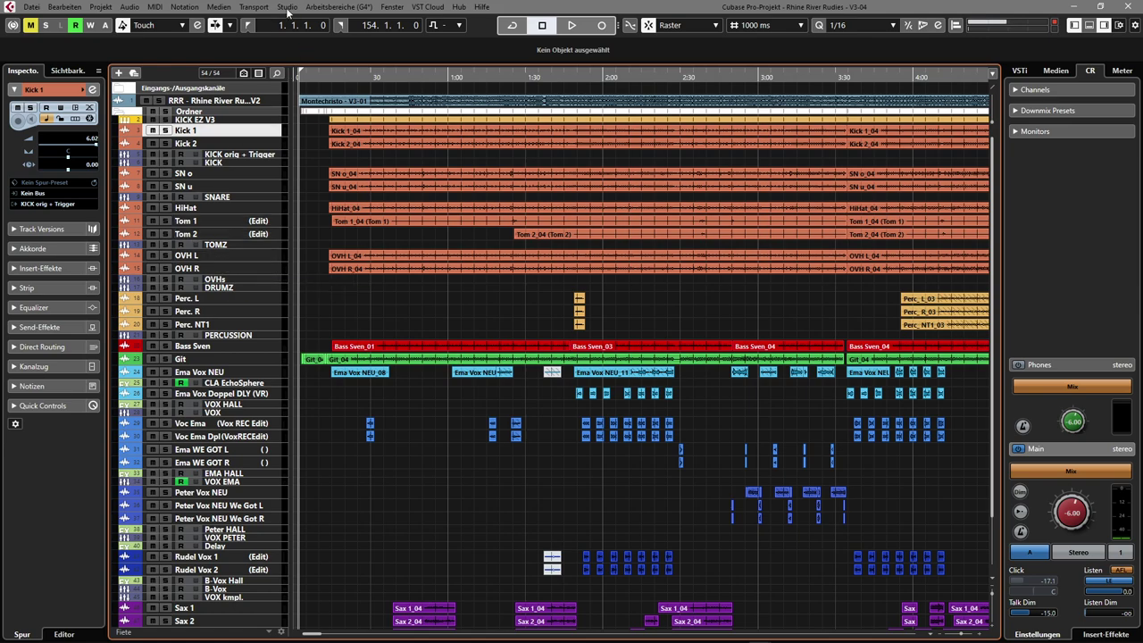
pyautogui.click(288, 7)
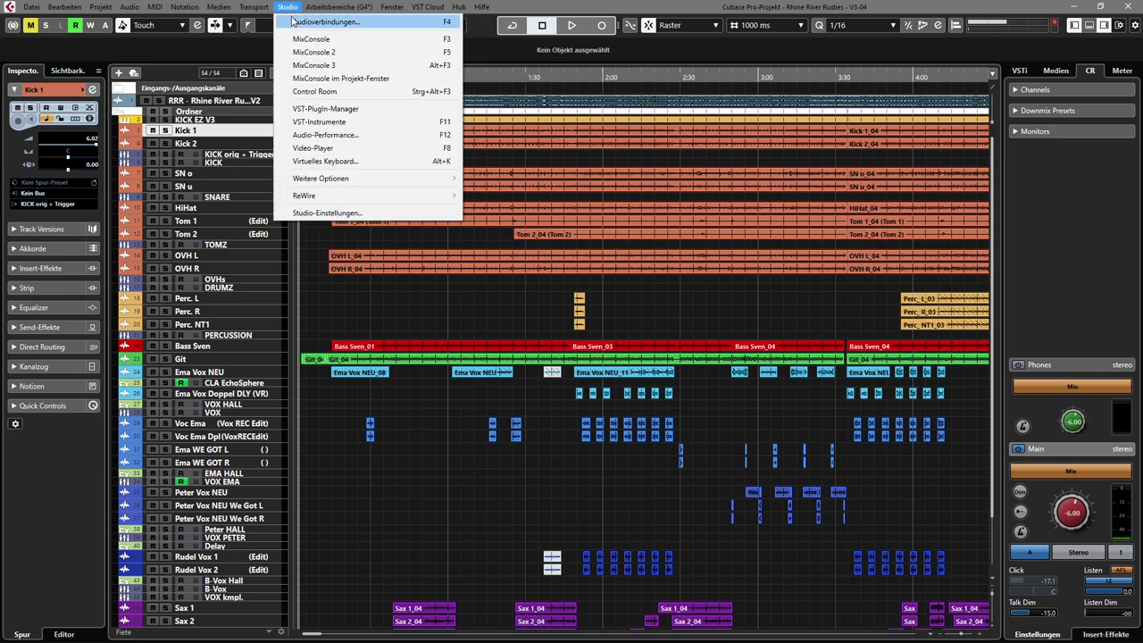
pyautogui.click(303, 22)
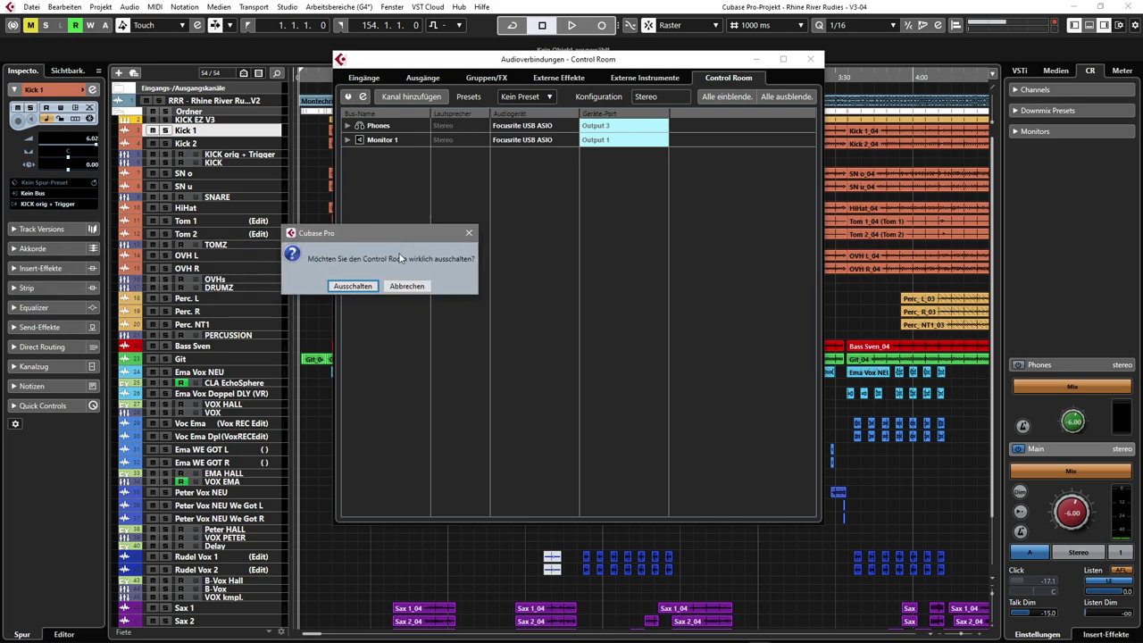
pyautogui.click(354, 284)
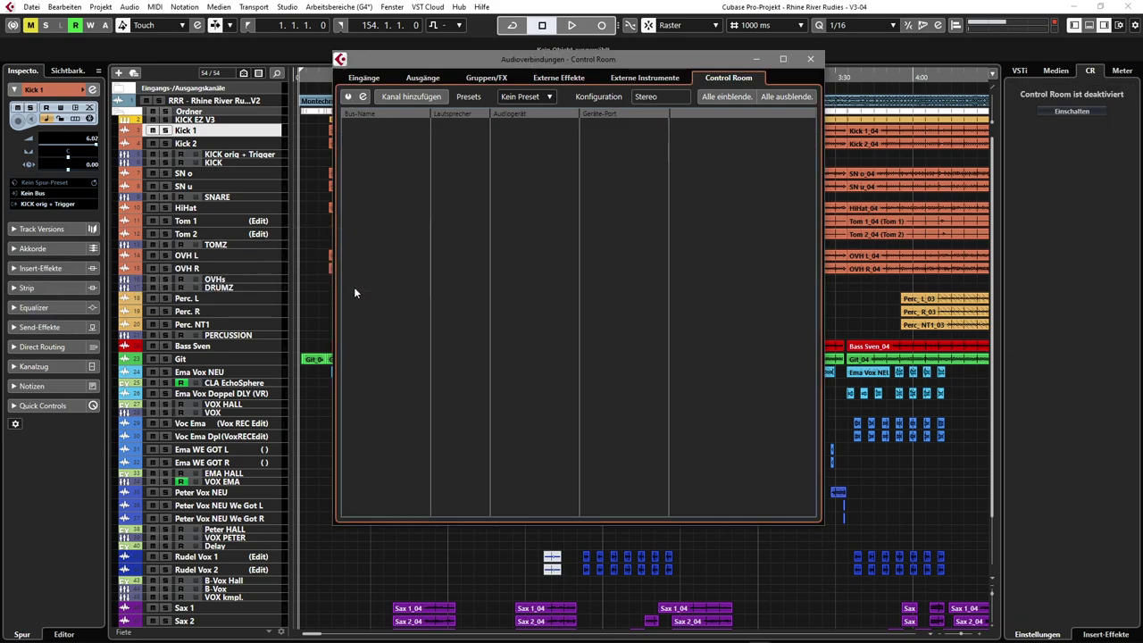
# Assign Focusrite USB ASIO as the audio device of the Stereo Out output bus and expand its ports.
pyautogui.click(423, 77)
pyautogui.click(534, 126)
pyautogui.click(539, 158)
pyautogui.click(347, 126)
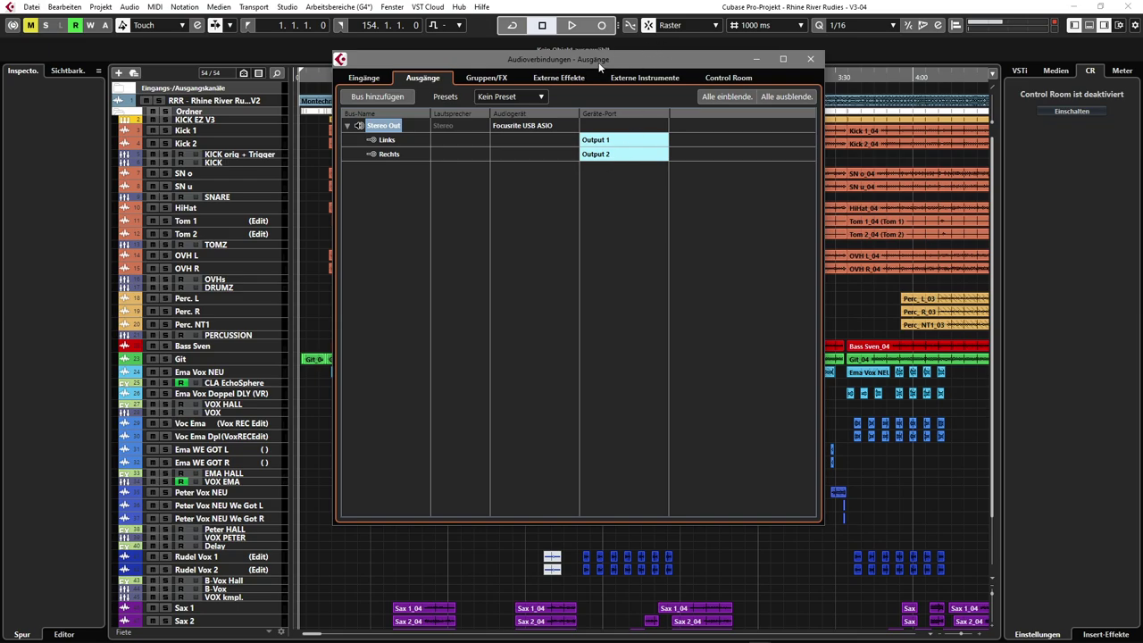
# Switch the Control Room back on and compare the port connections of Stereo Out and the Monitor 1 channel.
pyautogui.click(730, 78)
pyautogui.click(348, 97)
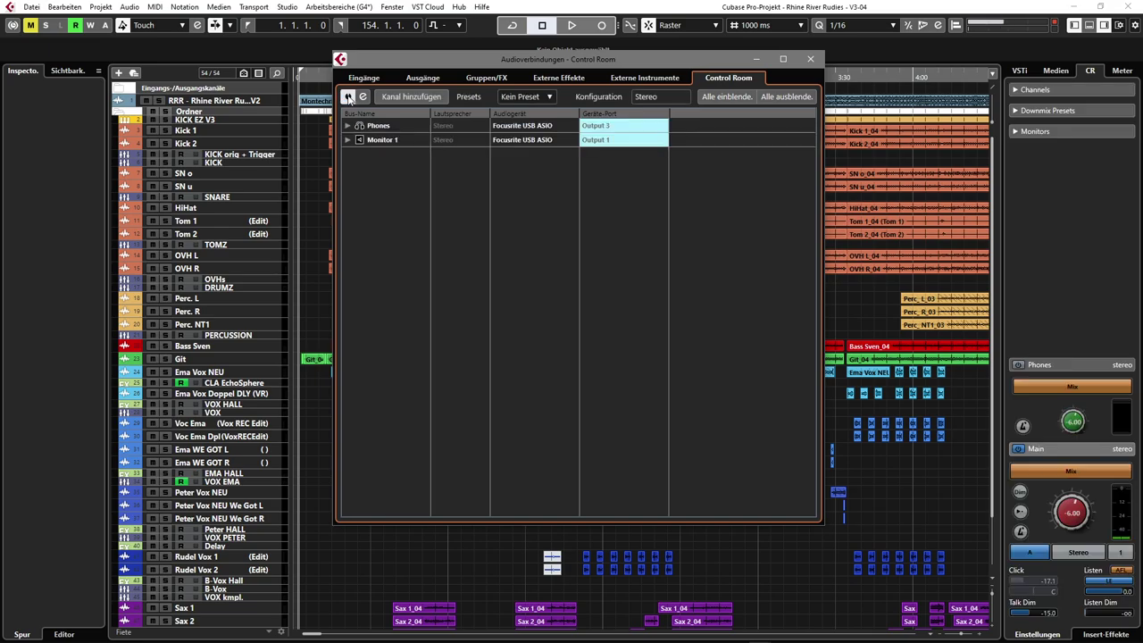
pyautogui.click(424, 79)
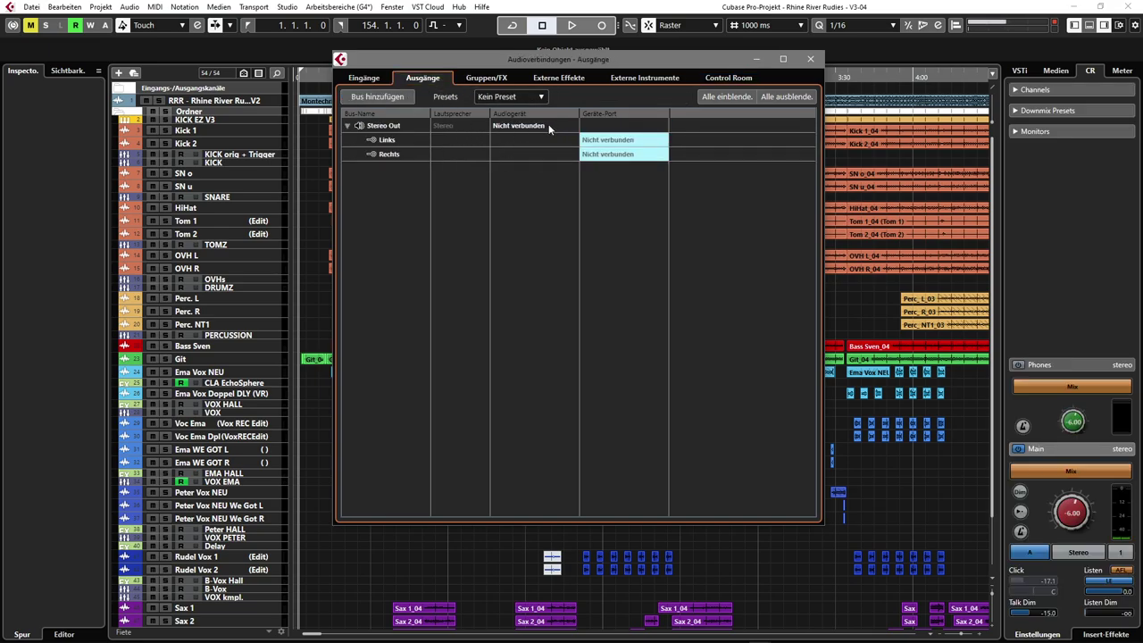
pyautogui.click(738, 79)
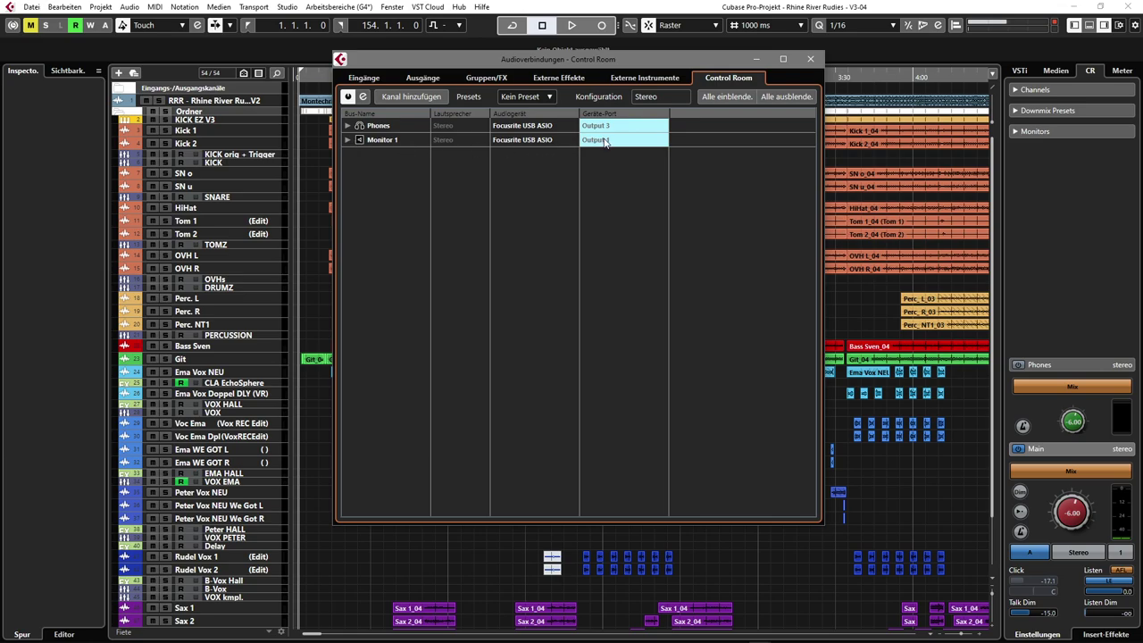
pyautogui.click(349, 140)
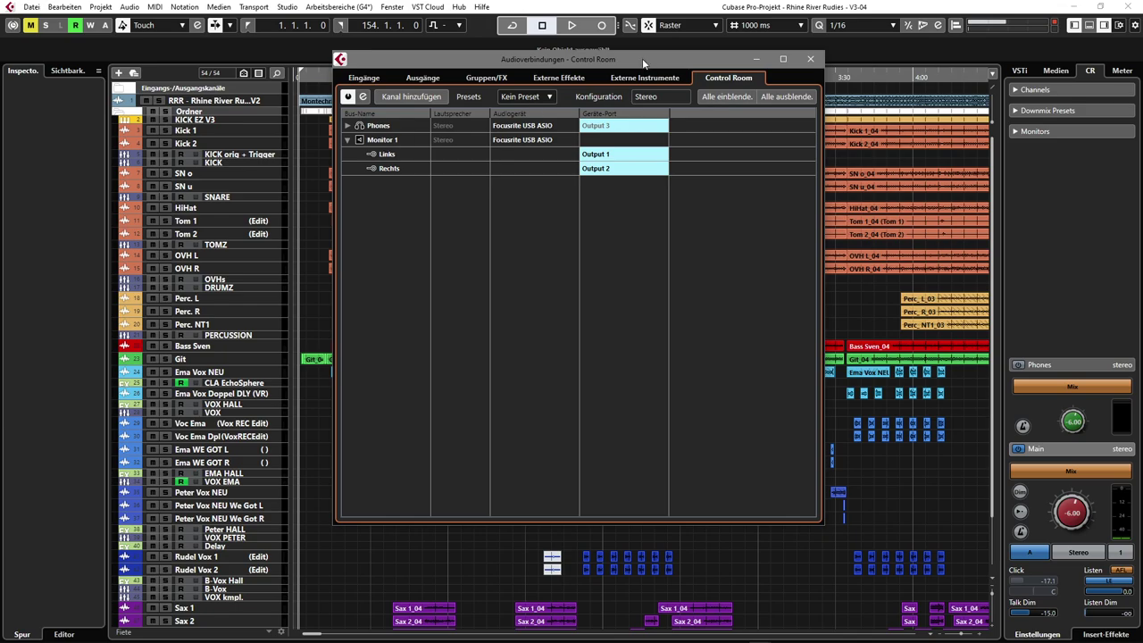
# Close the audio connections and examine the insert effects of the Stereo Out channel in the MixConsole.
pyautogui.click(810, 59)
pyautogui.press('F3')
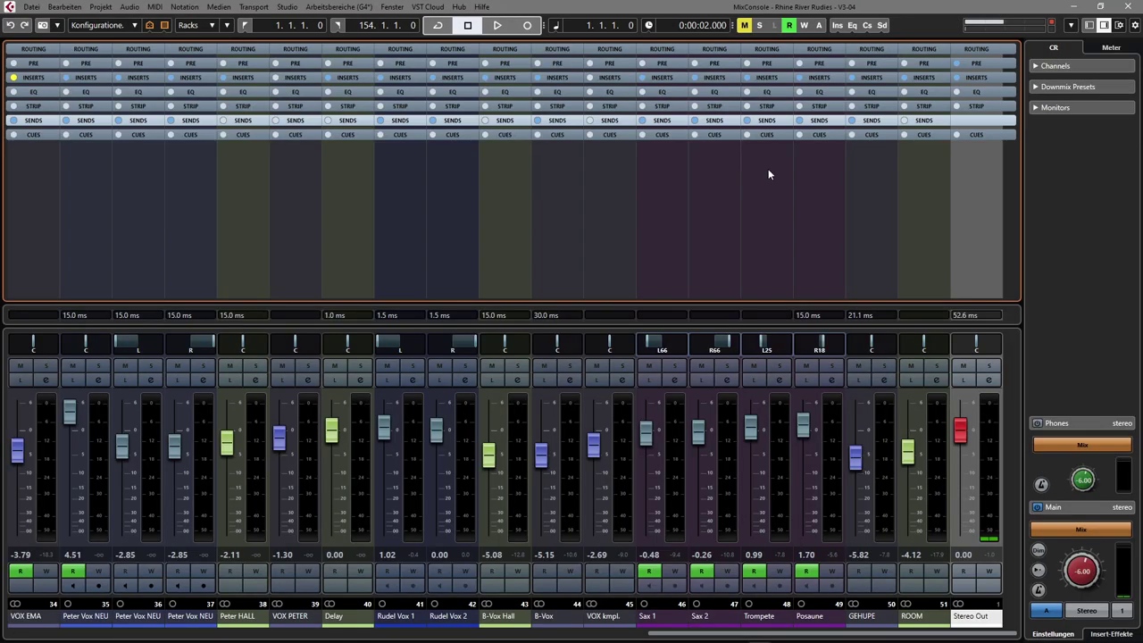
pyautogui.click(976, 617)
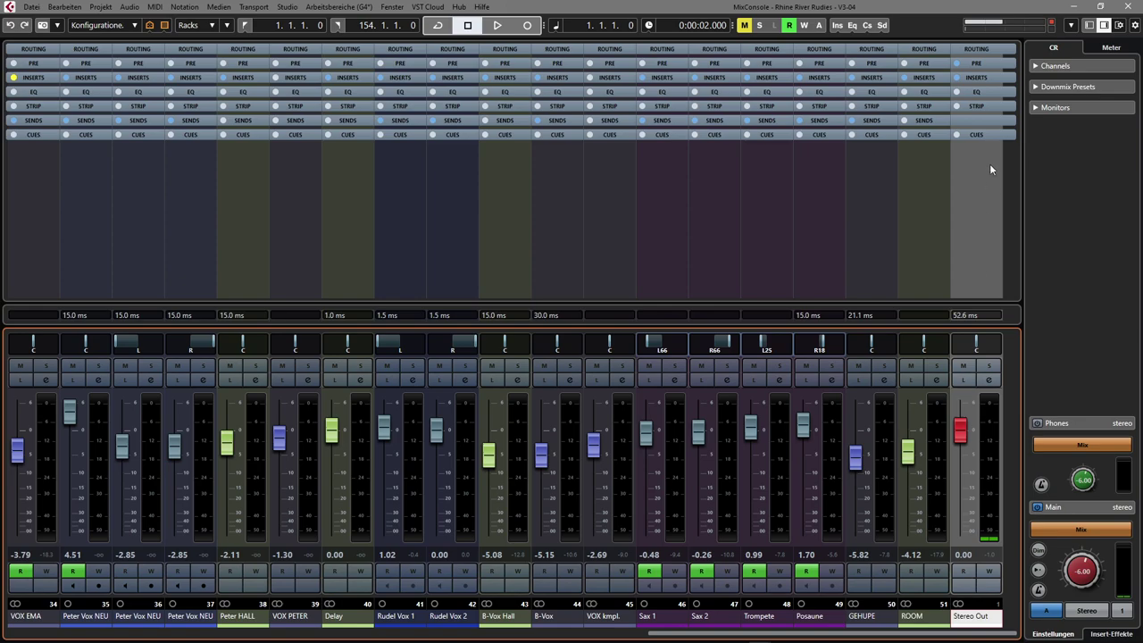
pyautogui.click(978, 78)
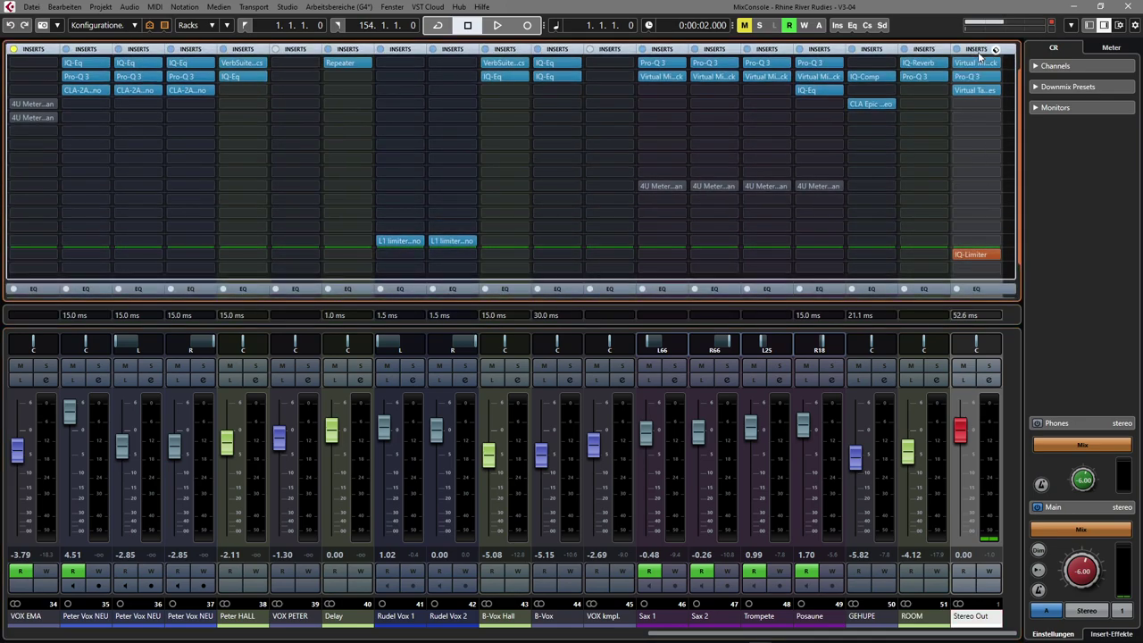
pyautogui.click(978, 51)
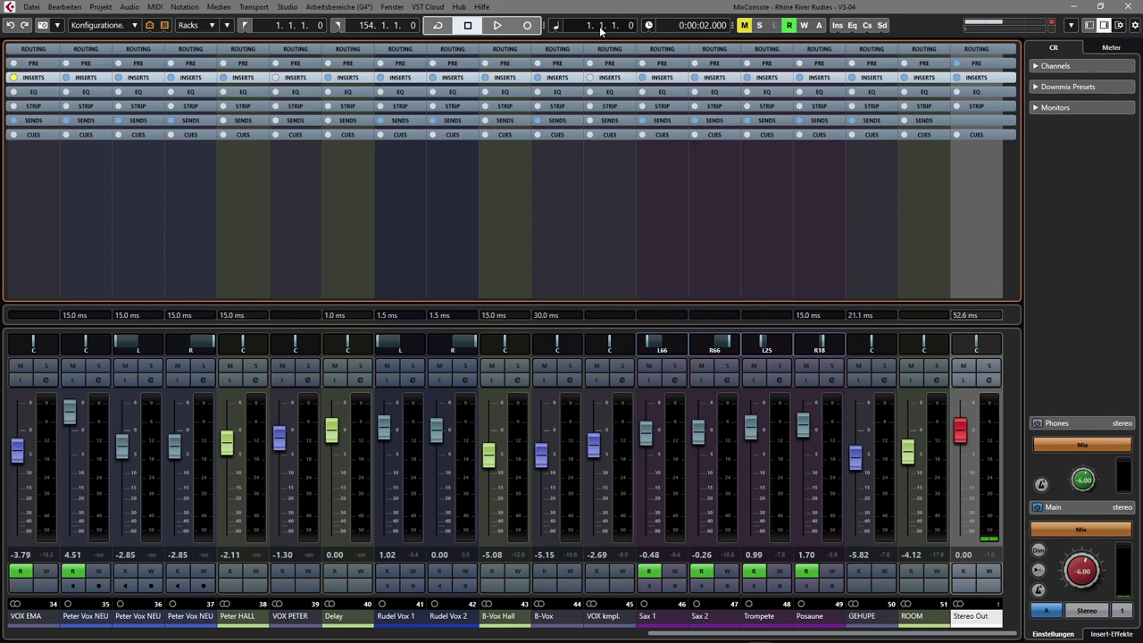
# Reopen the audio connections and add a second monitor channel with the Mono configuration to the Control Room.
pyautogui.press('F4')
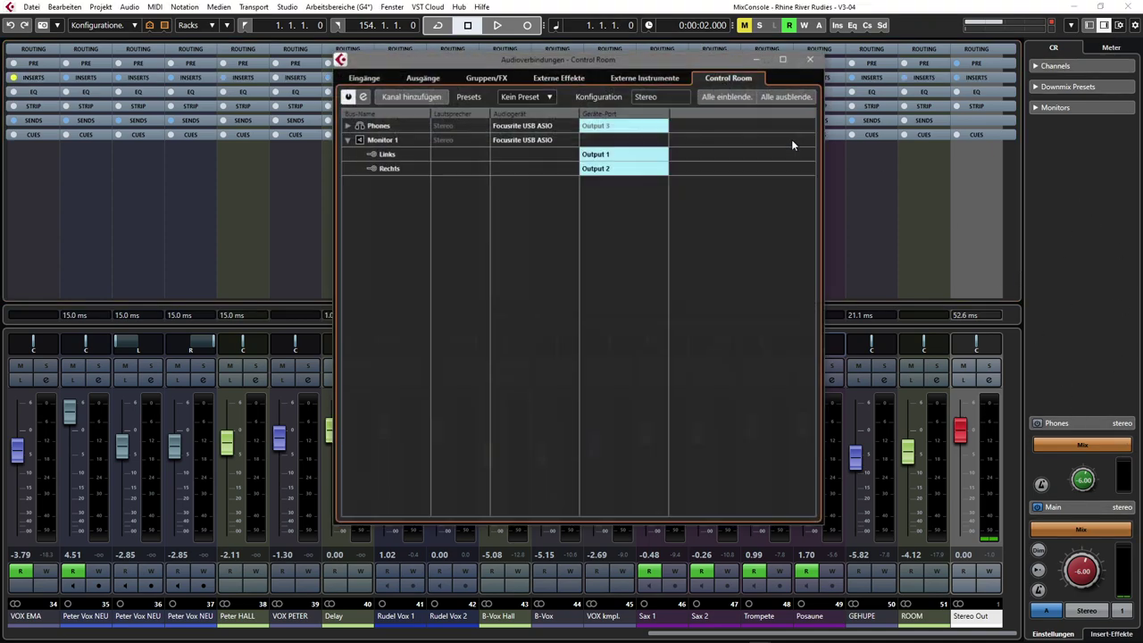
pyautogui.click(348, 126)
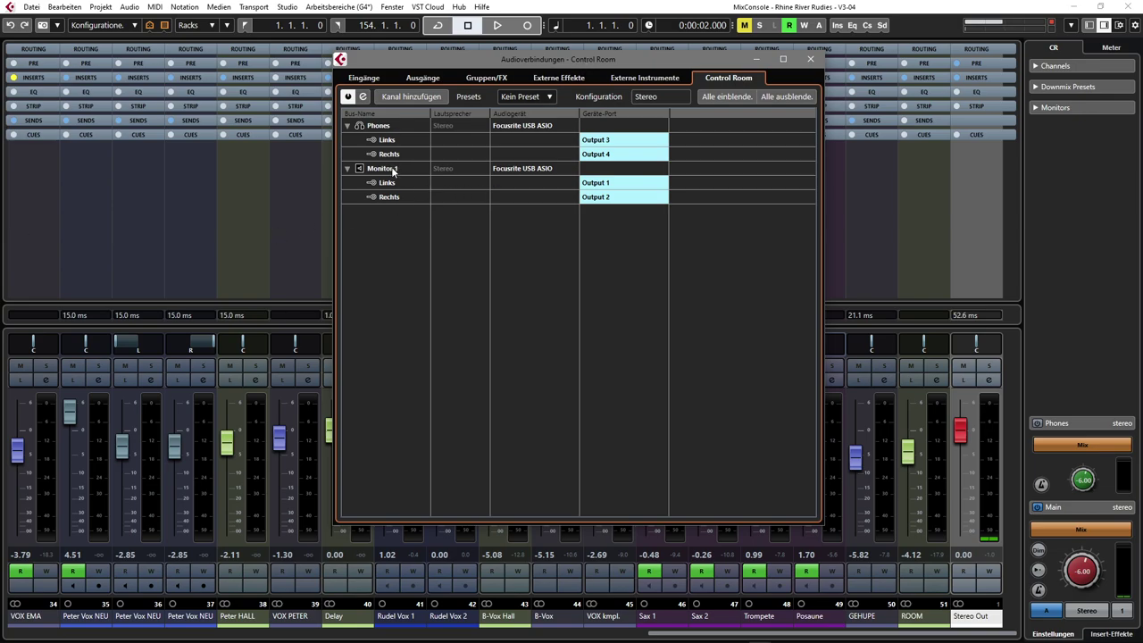
pyautogui.click(406, 96)
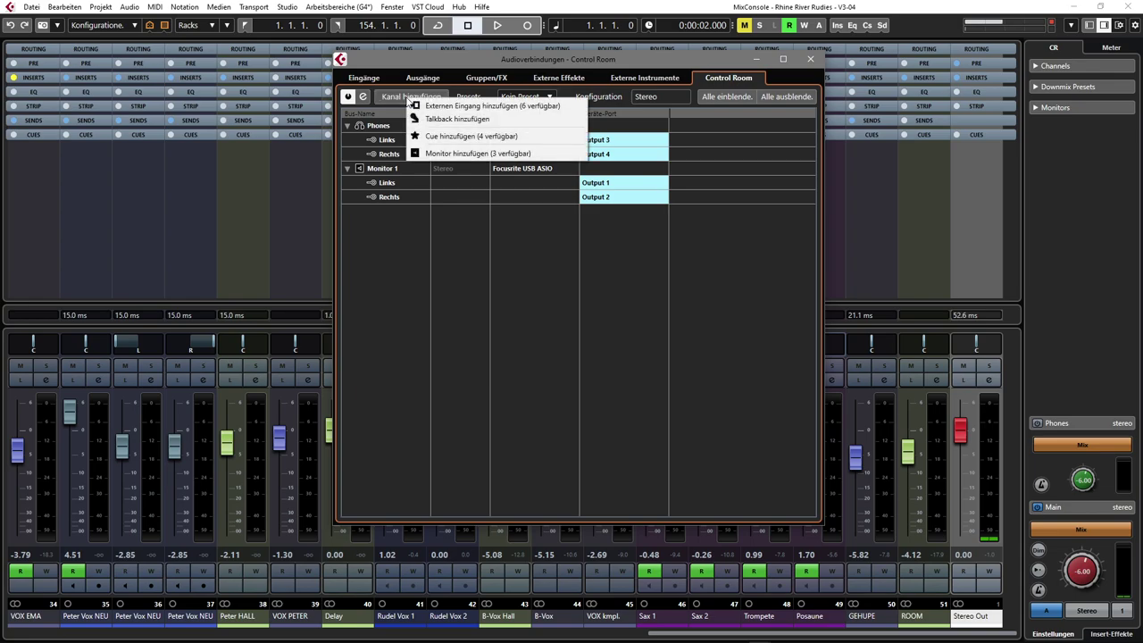
pyautogui.click(470, 154)
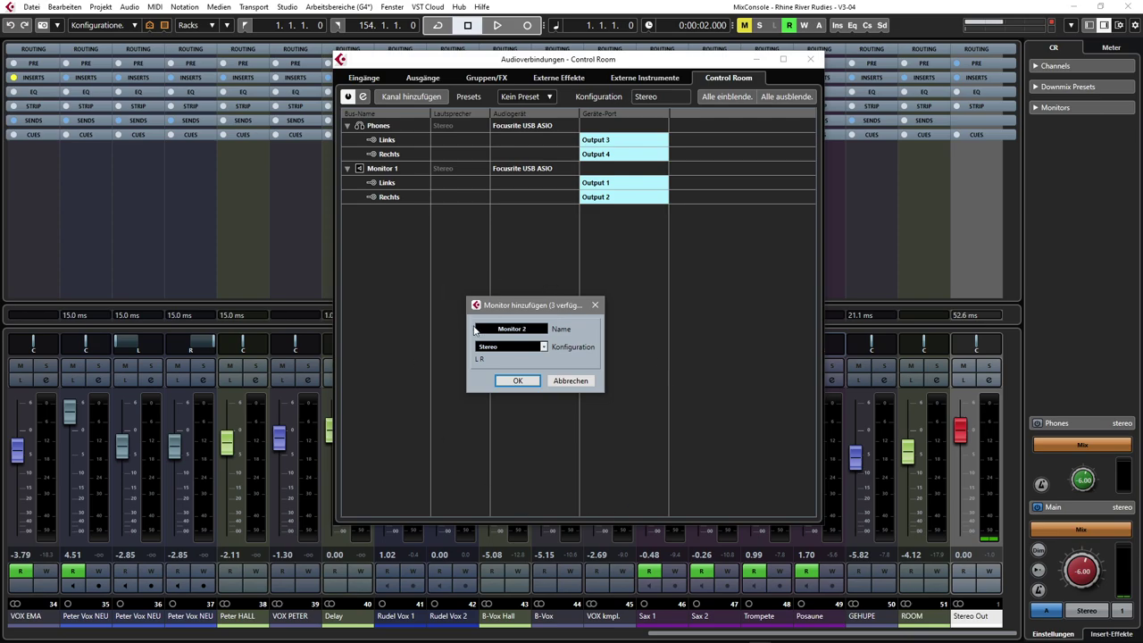
pyautogui.click(544, 347)
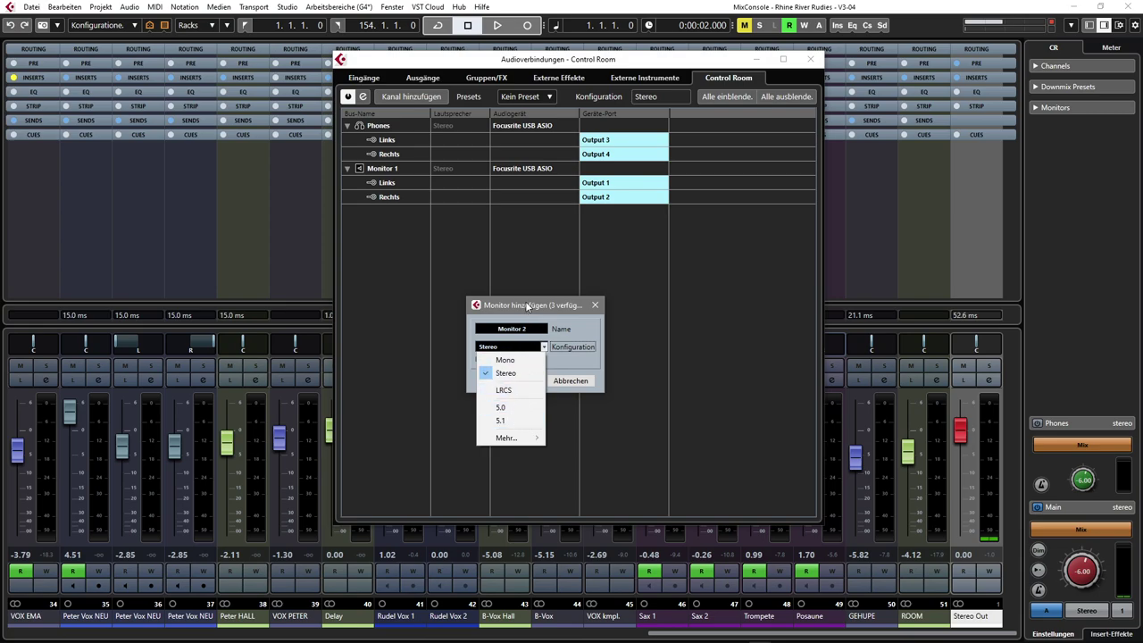
pyautogui.click(518, 359)
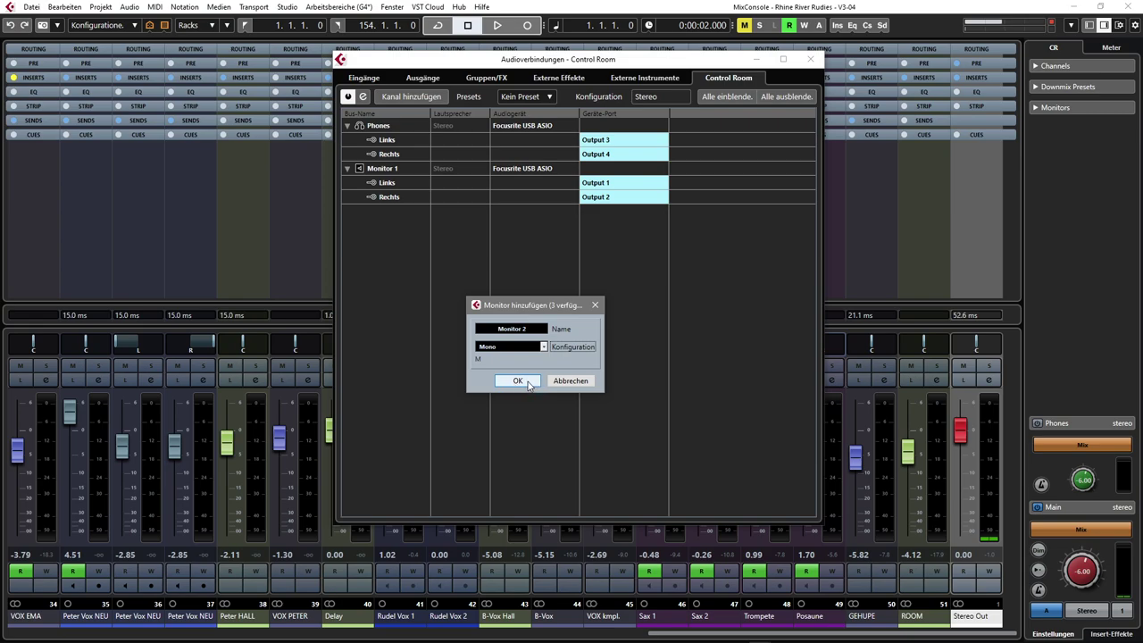
pyautogui.click(527, 381)
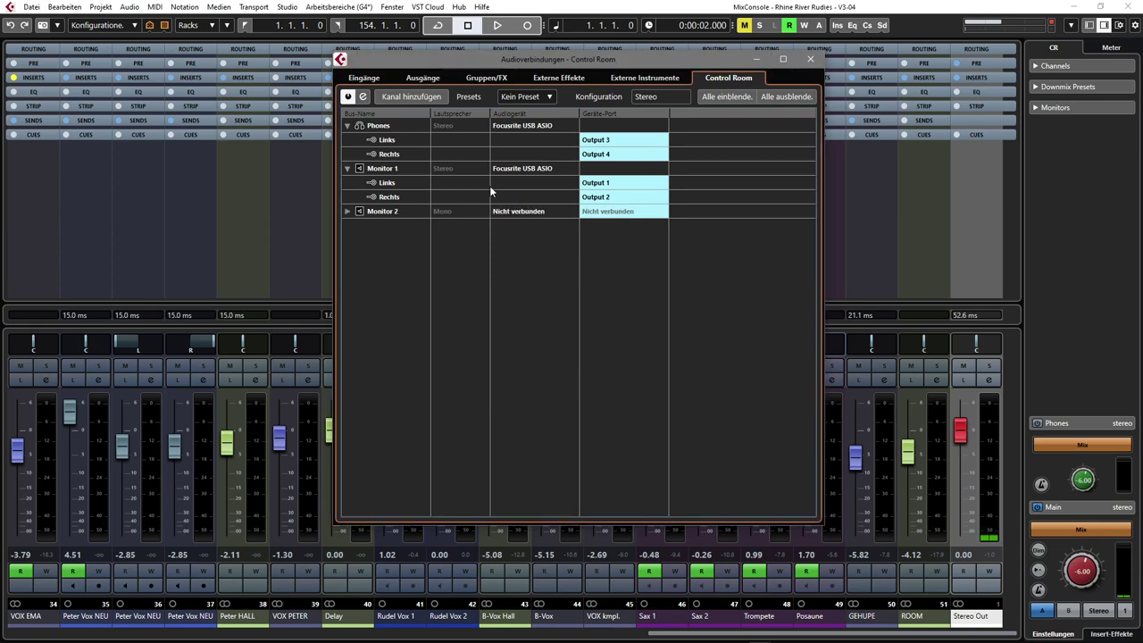
# Assign Focusrite USB ASIO to the Monitor 2 channel and set its device back to Nicht verbunden.
pyautogui.click(348, 210)
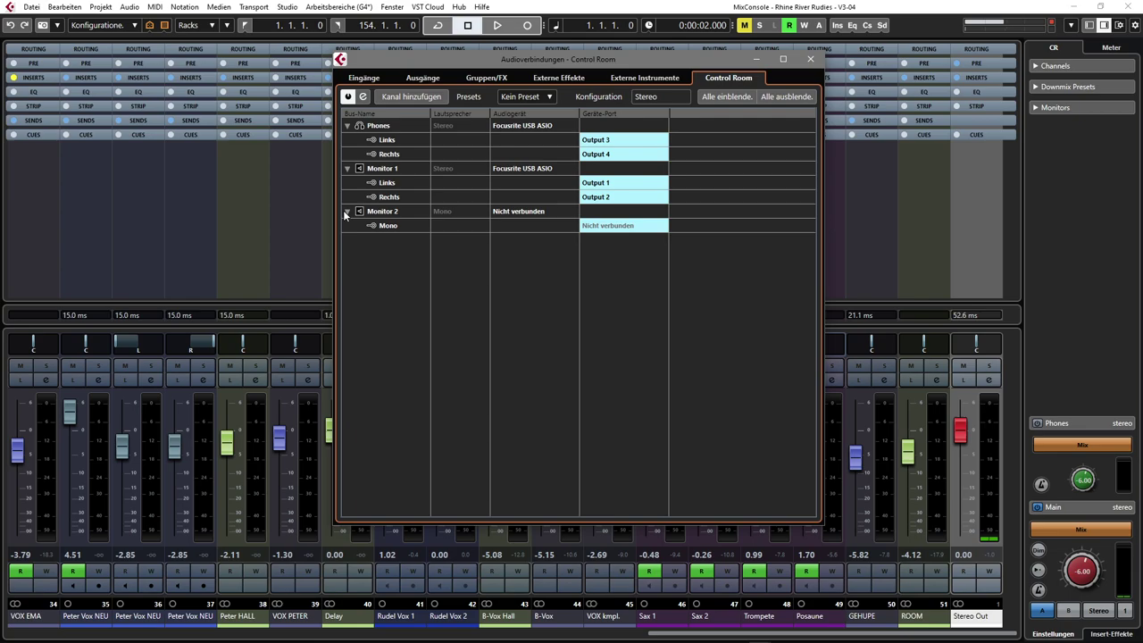
pyautogui.click(515, 213)
pyautogui.click(529, 246)
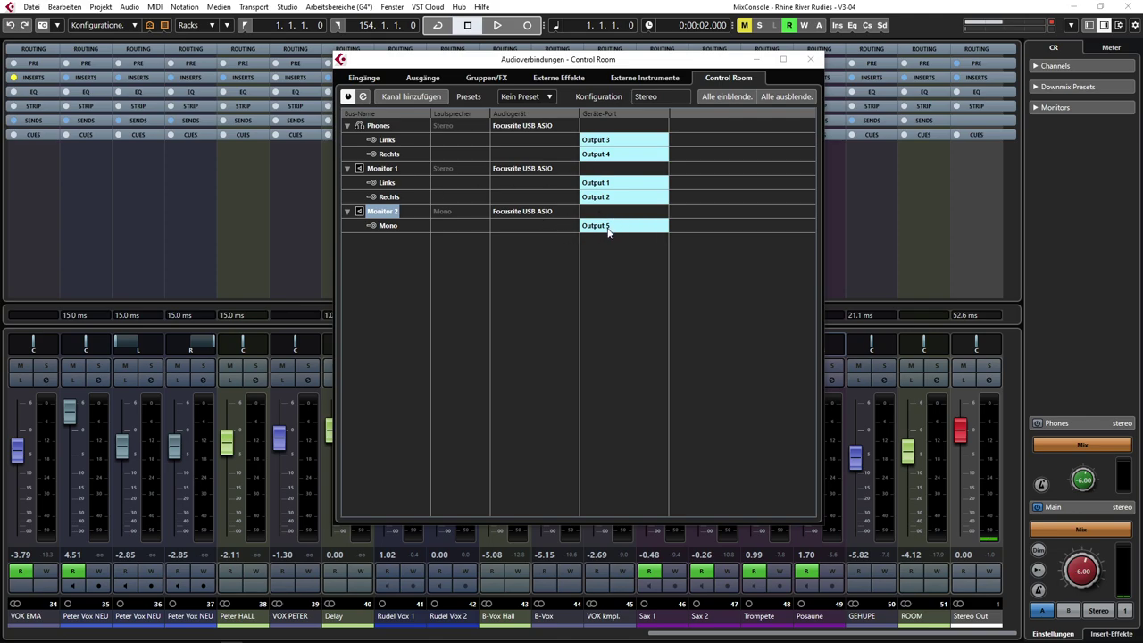
pyautogui.click(530, 213)
pyautogui.click(563, 226)
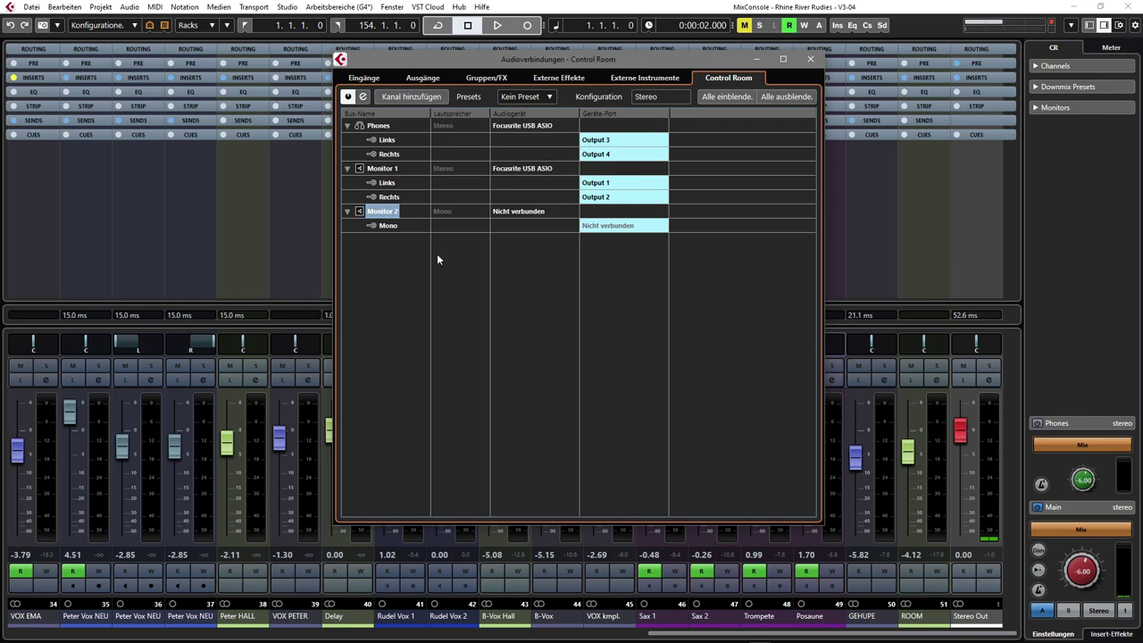
# Add an external input channel with the Stereo configuration to the Control Room.
pyautogui.click(407, 99)
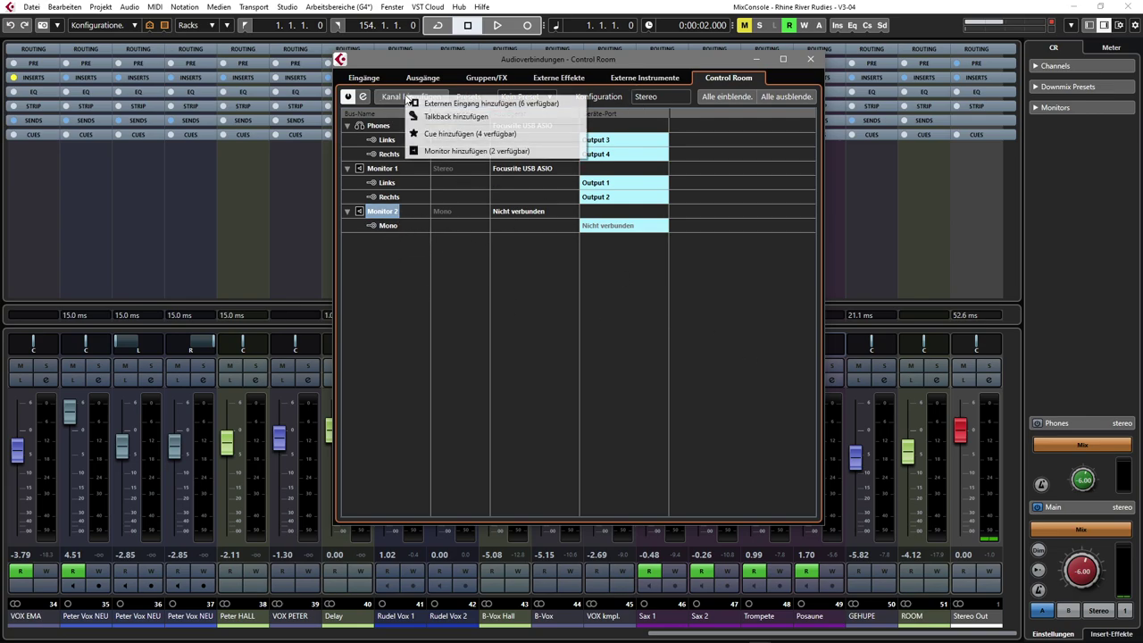
pyautogui.click(461, 105)
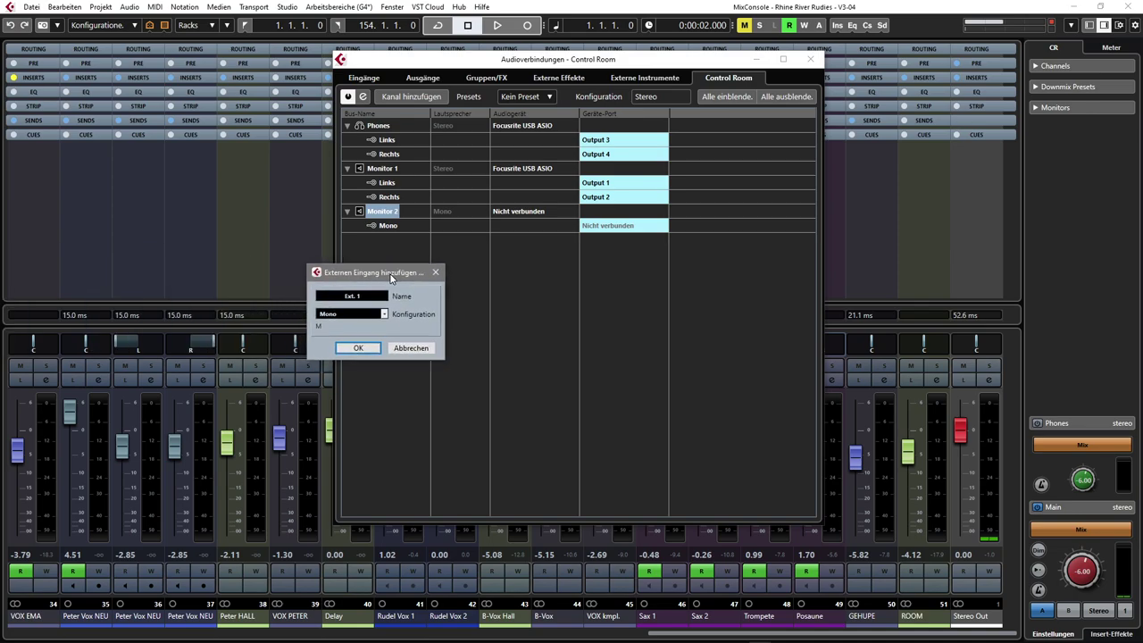
pyautogui.click(385, 314)
pyautogui.click(348, 340)
pyautogui.click(358, 347)
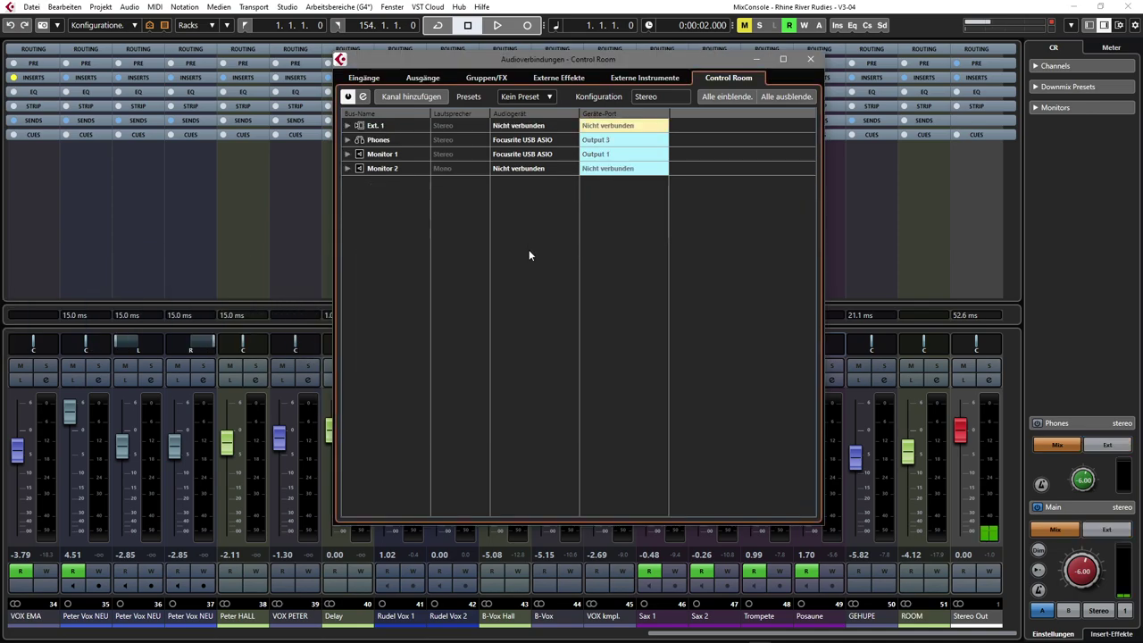
# Assign Focusrite USB ASIO as the audio device of the external input Ext. 1.
pyautogui.click(348, 126)
pyautogui.click(523, 126)
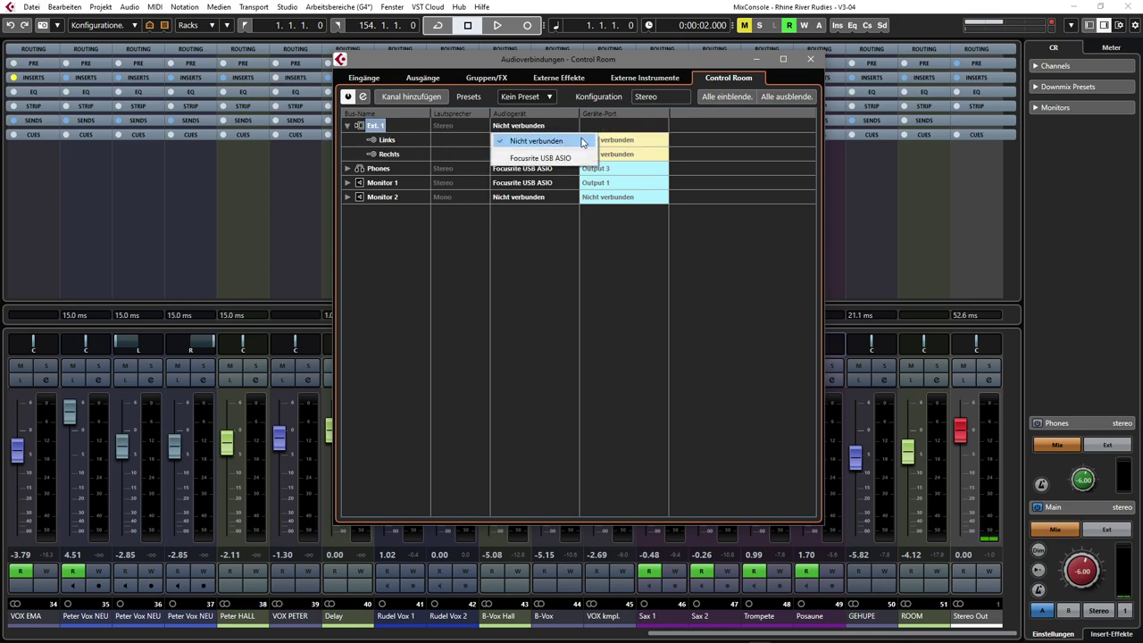
pyautogui.click(540, 159)
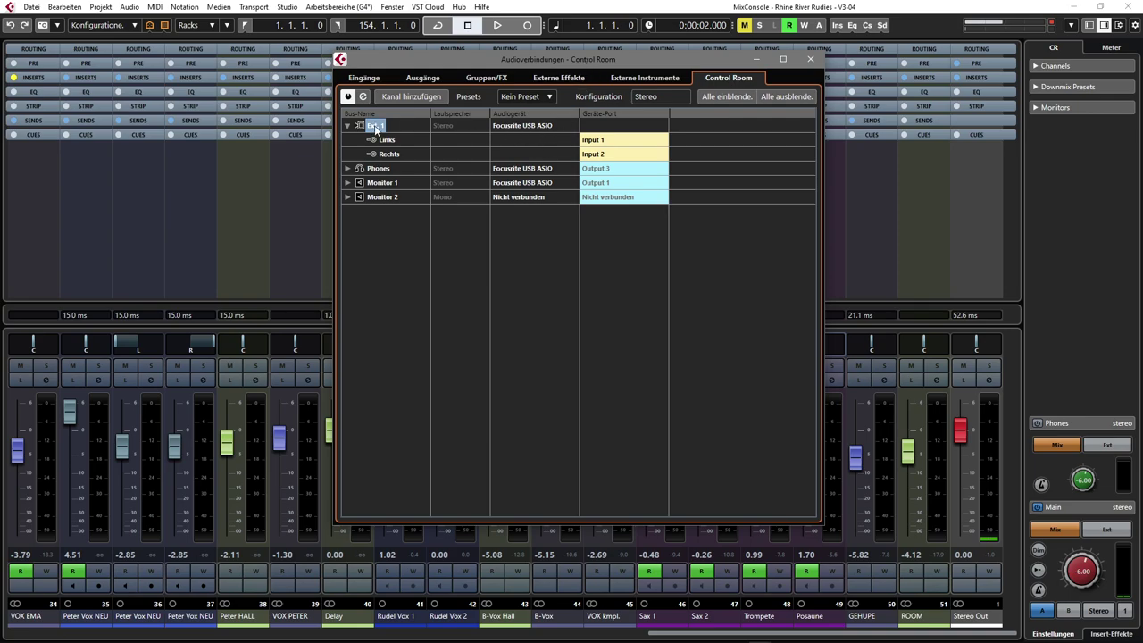
# Return to the project window and examine the input buses available for the Kick 1 track.
pyautogui.moveTo(535, 61); pyautogui.dragTo(0, 153)
pyautogui.press('F3')
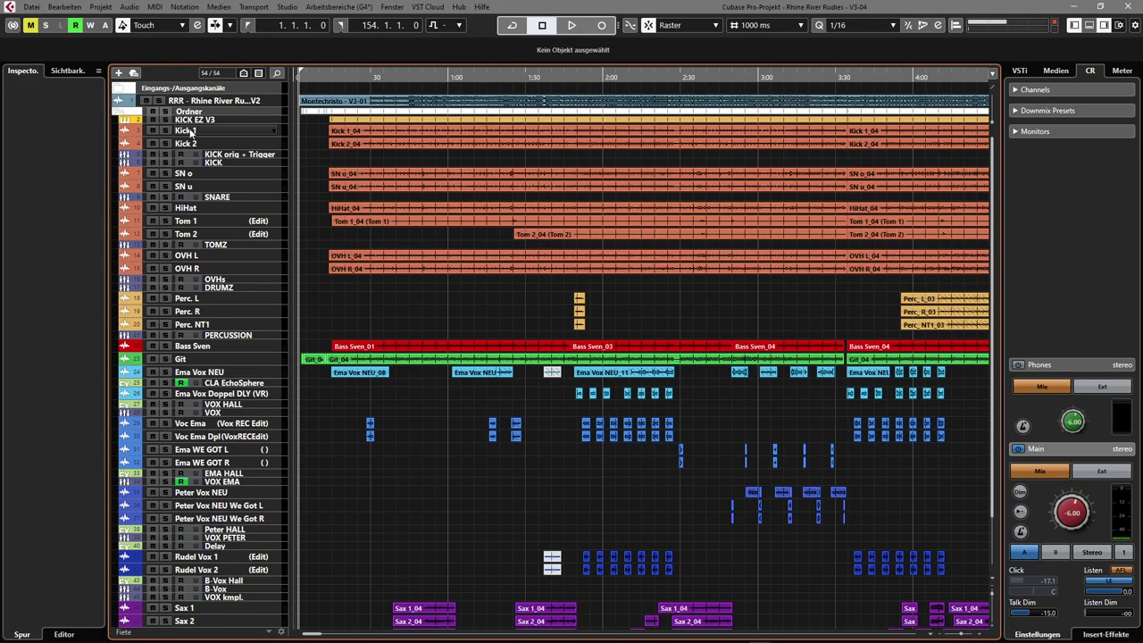
pyautogui.click(216, 135)
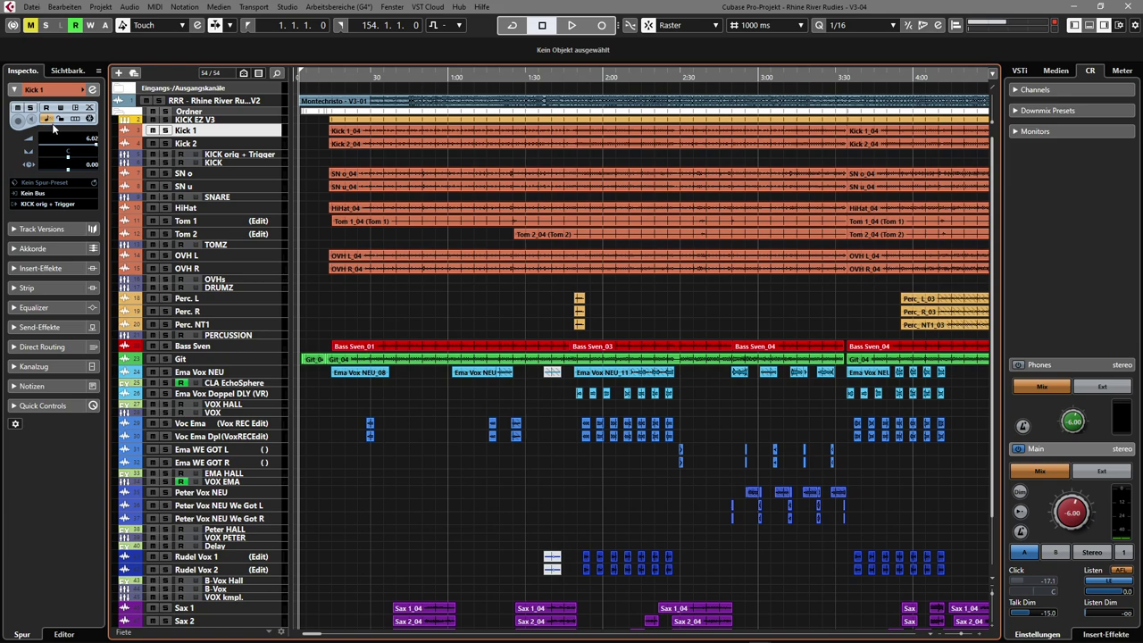
pyautogui.click(34, 194)
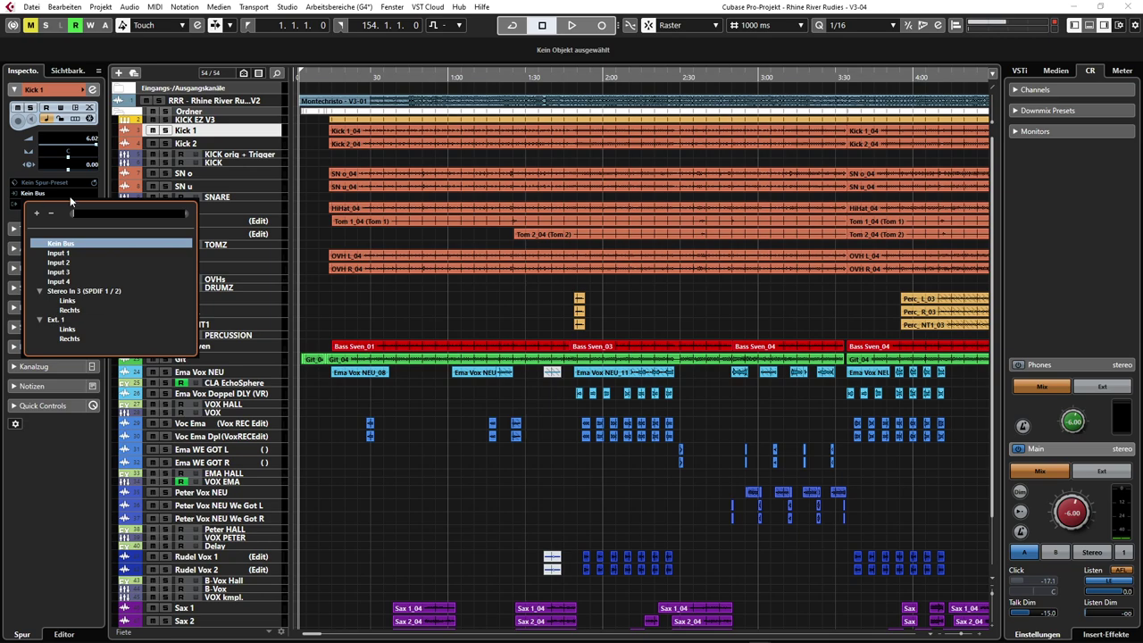
pyautogui.click(36, 196)
# Reopen the audio connections from the MixConsole and remove the Ext. 1 channel from the Control Room.
pyautogui.press('F3')
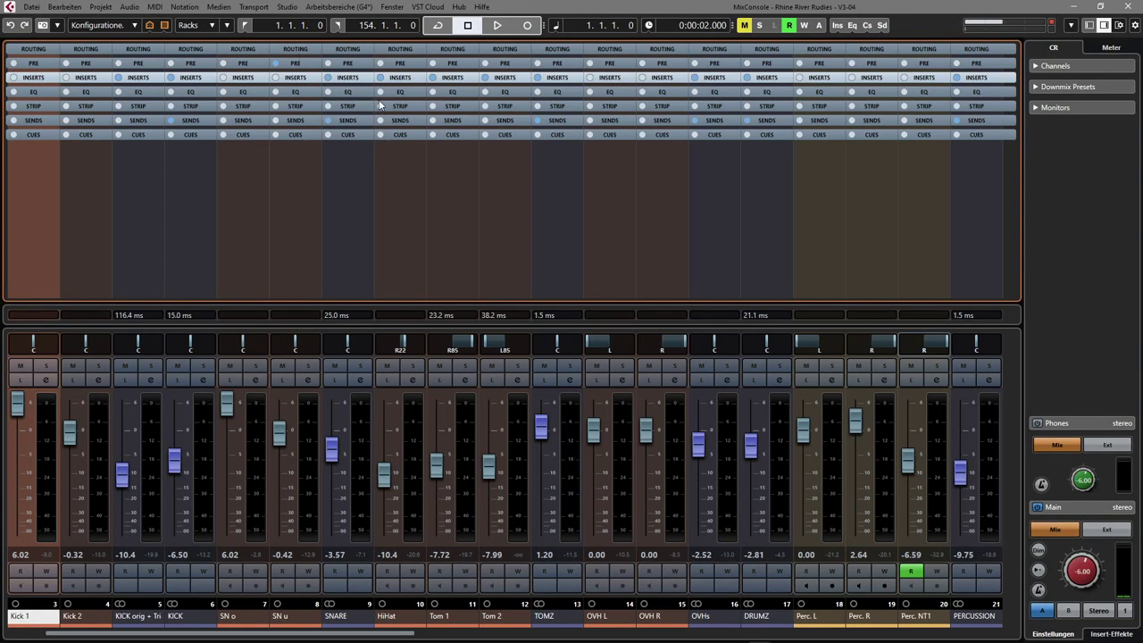
pyautogui.press('F4')
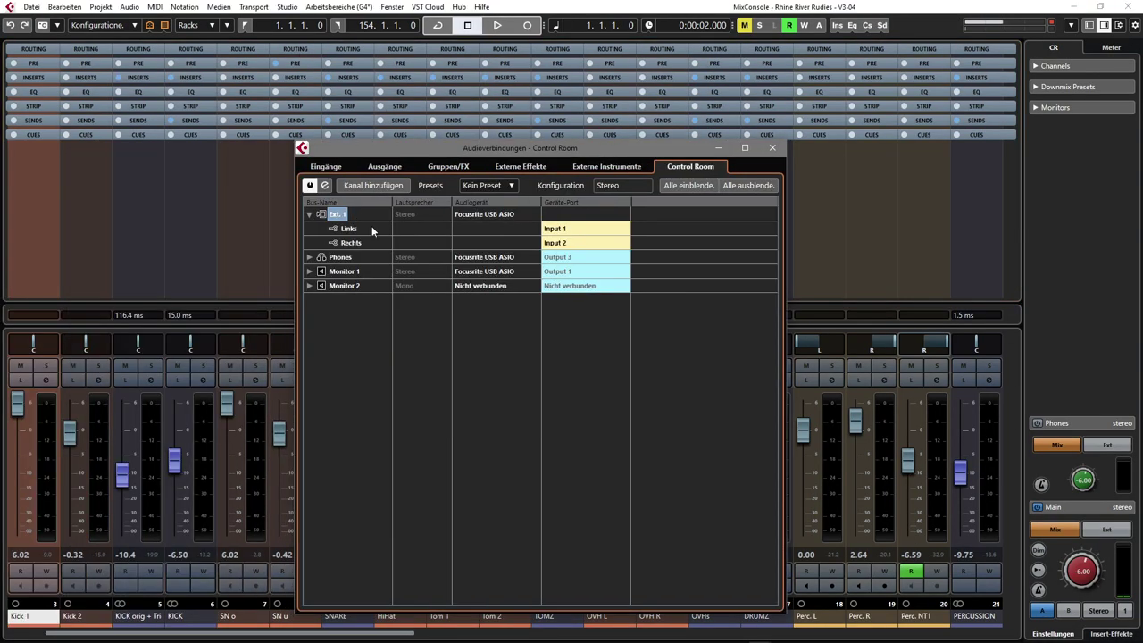
pyautogui.click(310, 215)
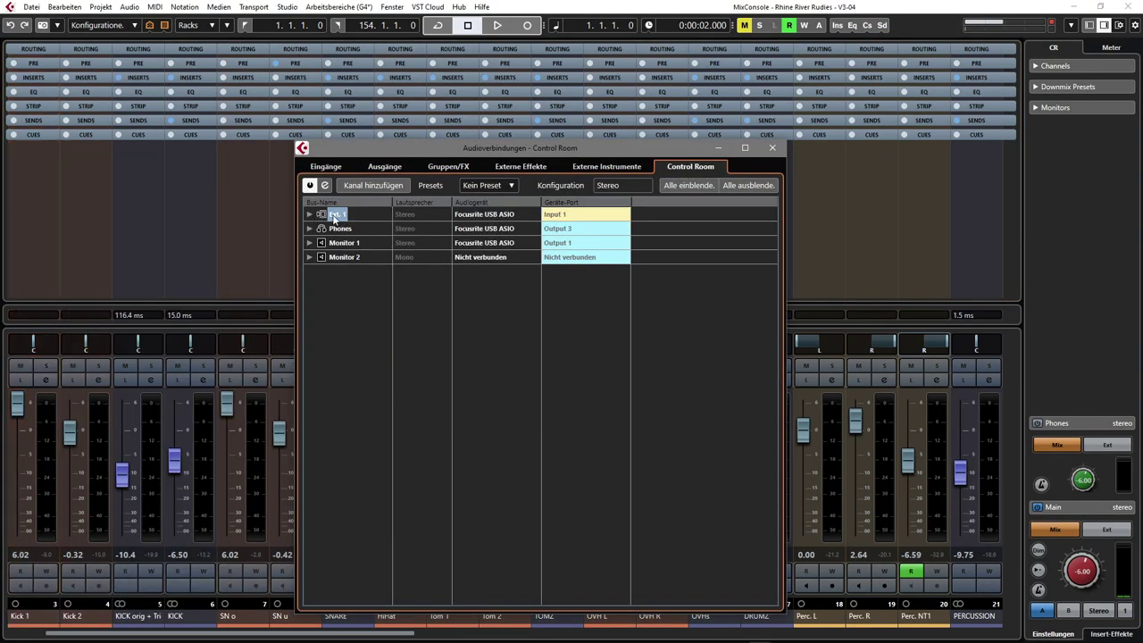
pyautogui.rightClick(340, 217)
pyautogui.click(393, 321)
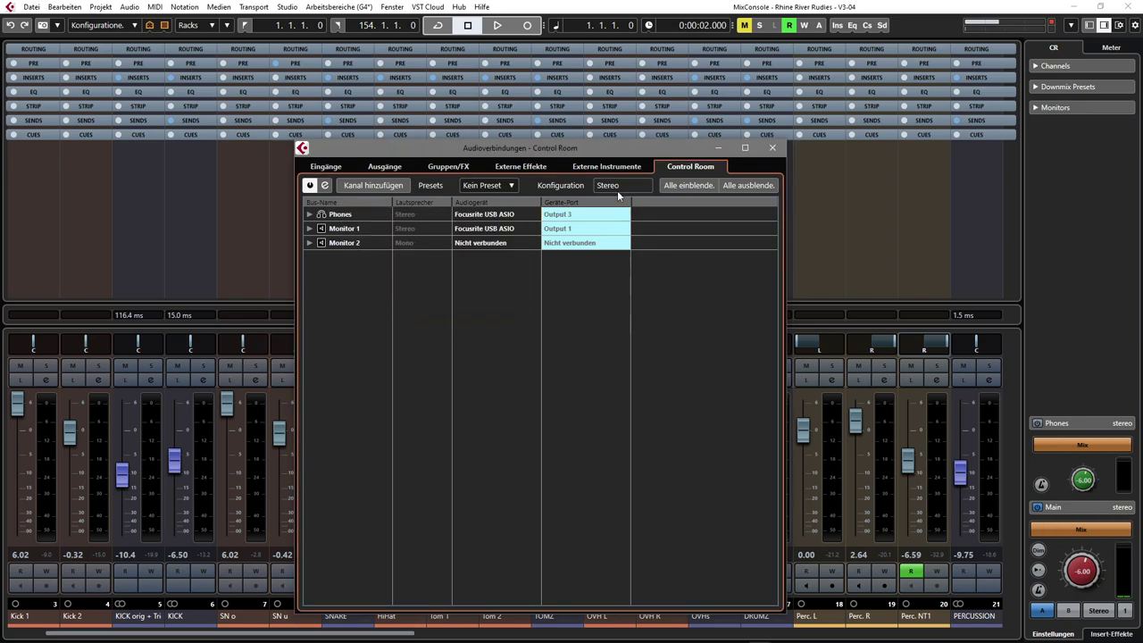
# Add a Talkback channel to the Control Room.
pyautogui.moveTo(555, 150); pyautogui.dragTo(627, 94)
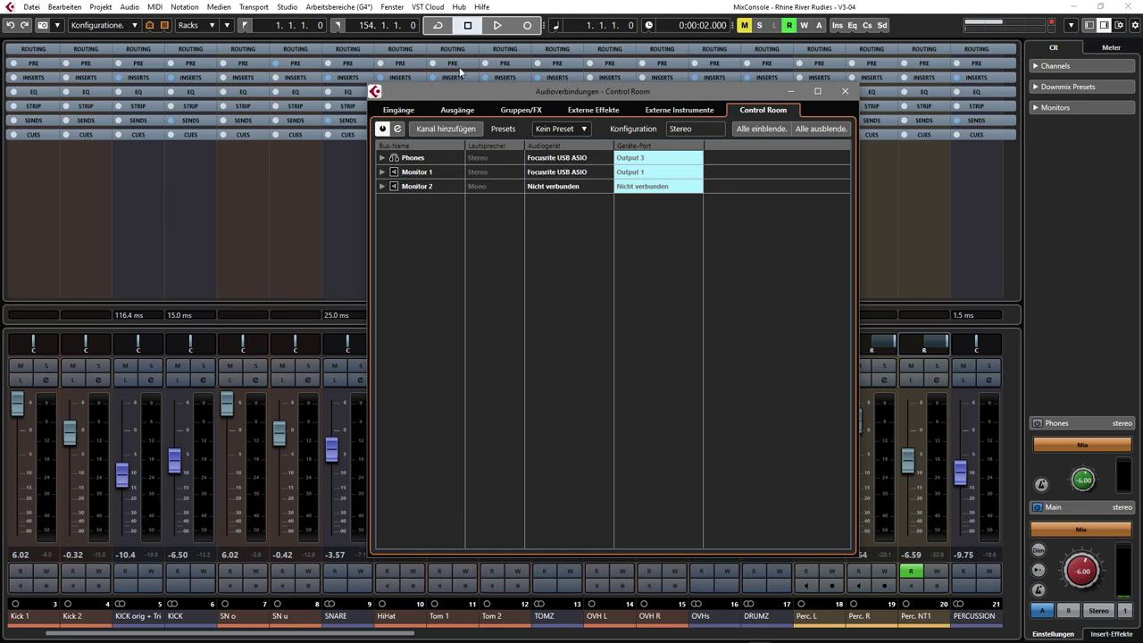
pyautogui.click(447, 129)
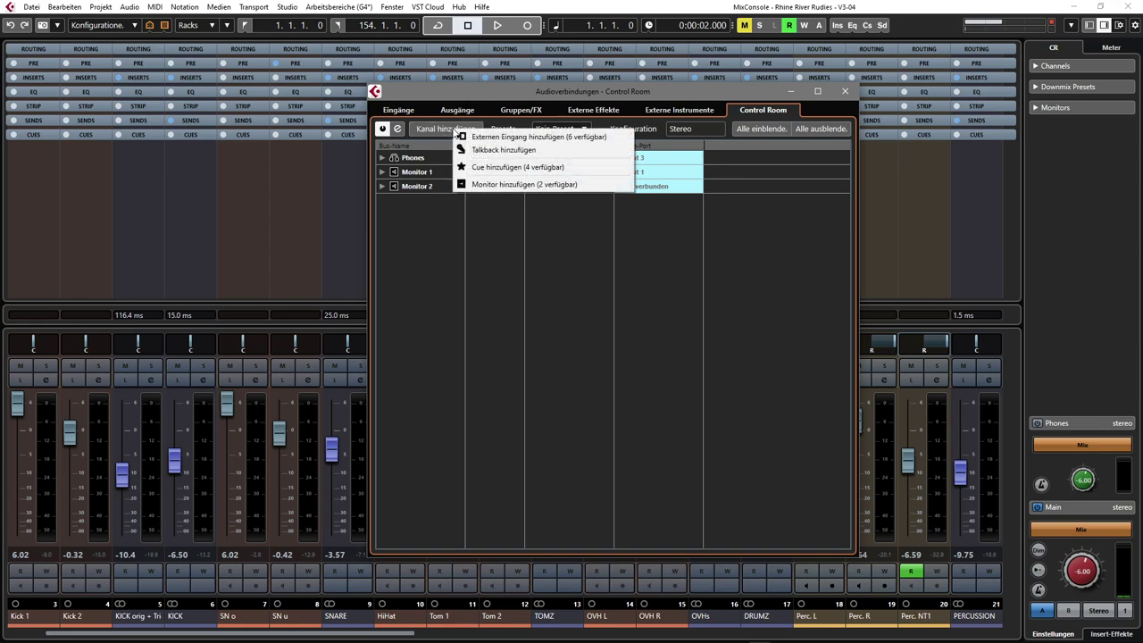
pyautogui.click(503, 150)
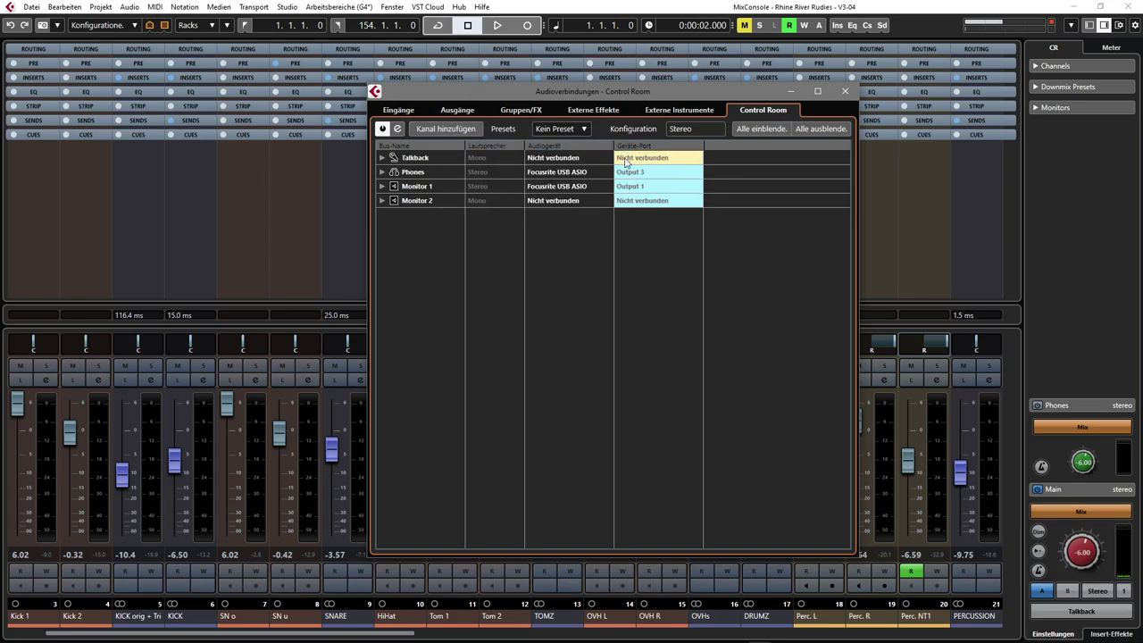
# Assign Focusrite USB ASIO and Input 2 to the Talkback channel, and close the audio connections.
pyautogui.moveTo(625, 98); pyautogui.dragTo(473, 94)
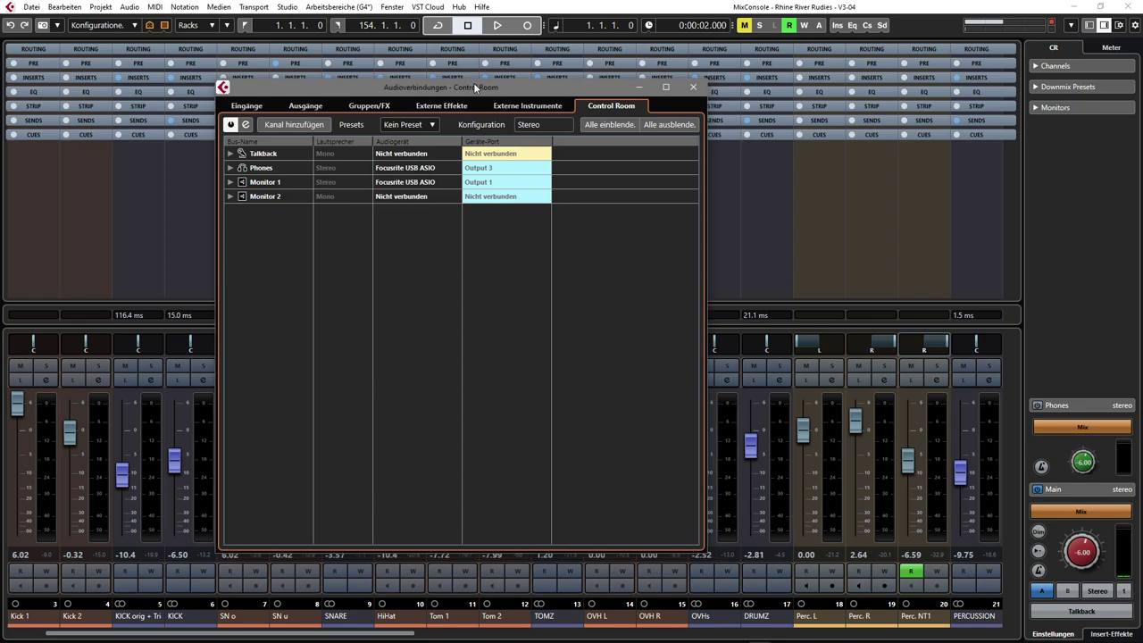
pyautogui.click(402, 154)
pyautogui.click(414, 186)
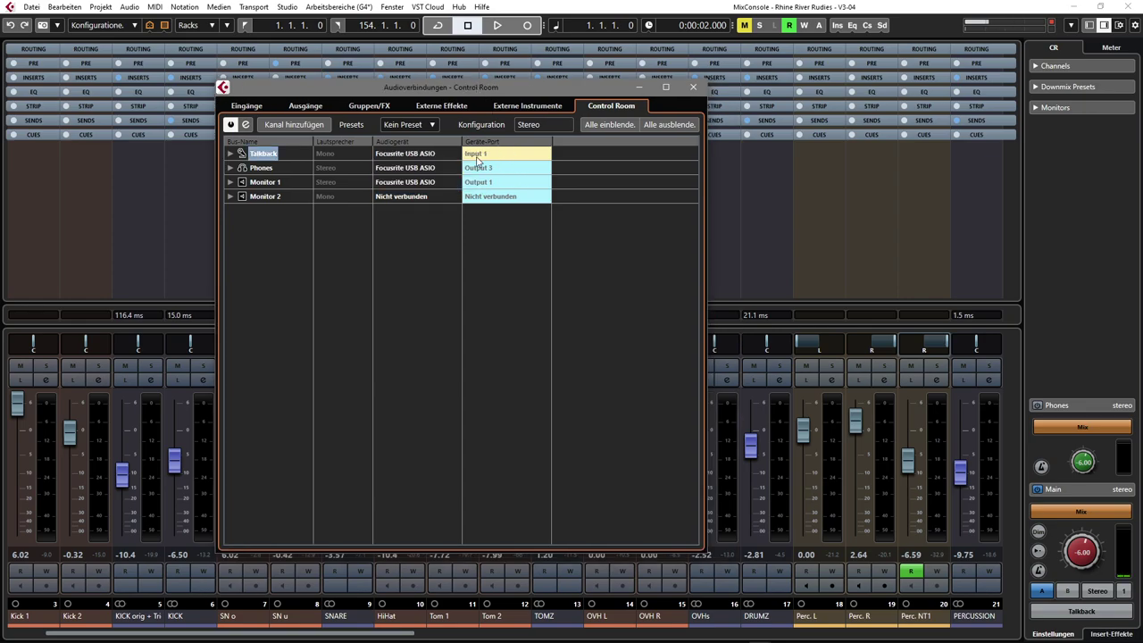
pyautogui.click(481, 157)
pyautogui.click(492, 202)
pyautogui.press('F4')
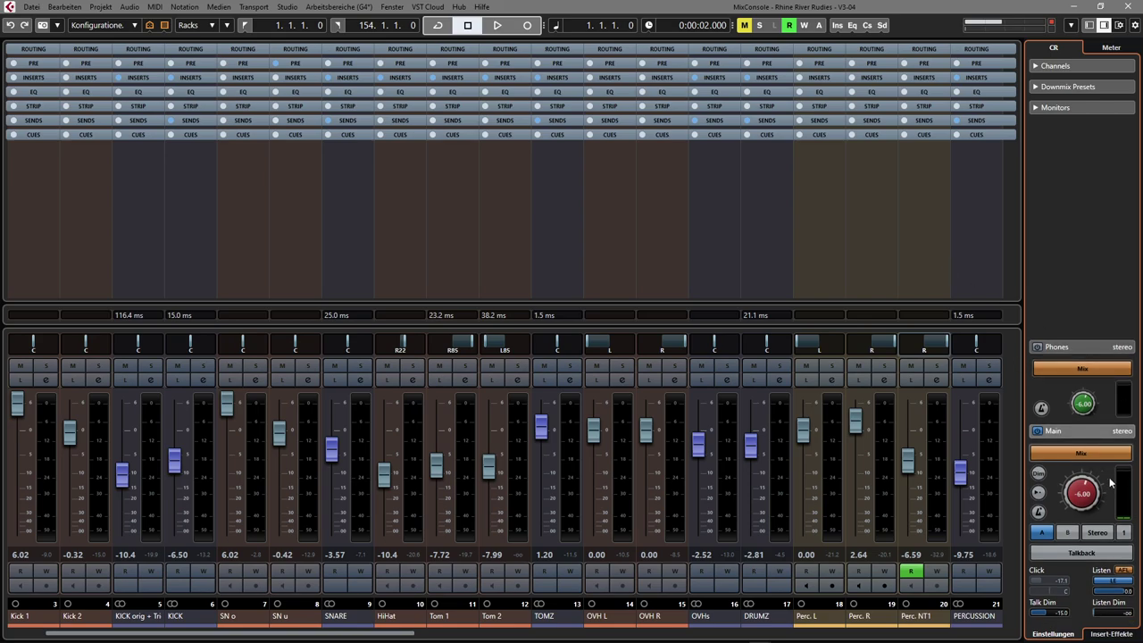
# Test the Control Room talkback by switching it on and off.
pyautogui.click(1083, 554)
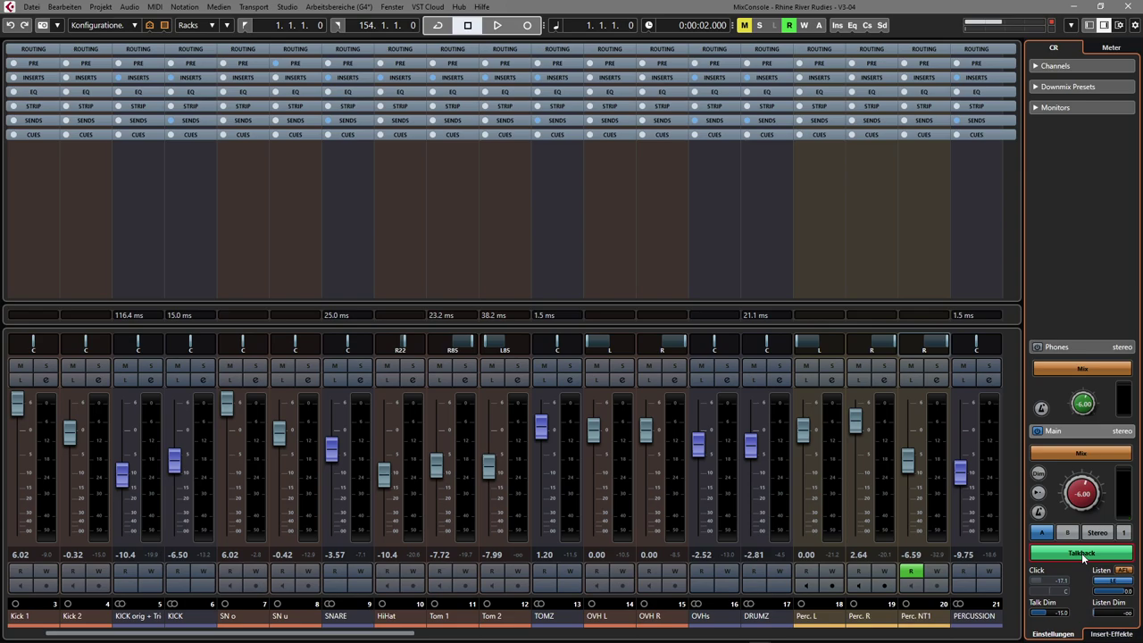
pyautogui.click(1082, 553)
pyautogui.click(1076, 555)
pyautogui.click(1110, 555)
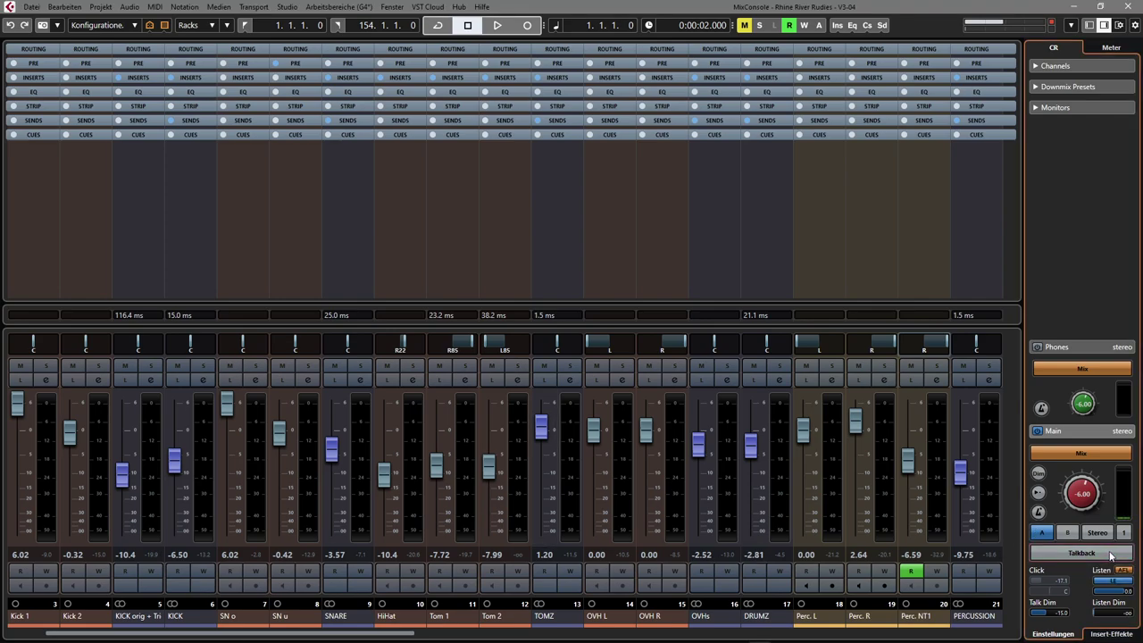
# Open the Talkback section of the Control Room insert effects and test talkback with its channel switch on and off.
pyautogui.click(1114, 634)
pyautogui.click(1059, 66)
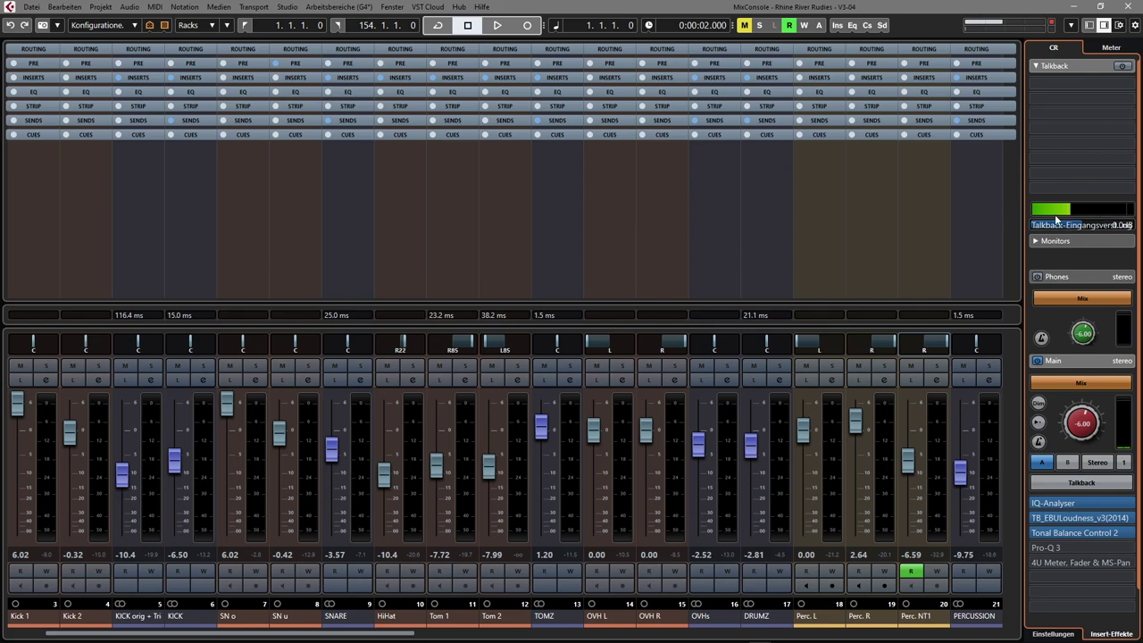
pyautogui.click(1125, 67)
pyautogui.click(1084, 482)
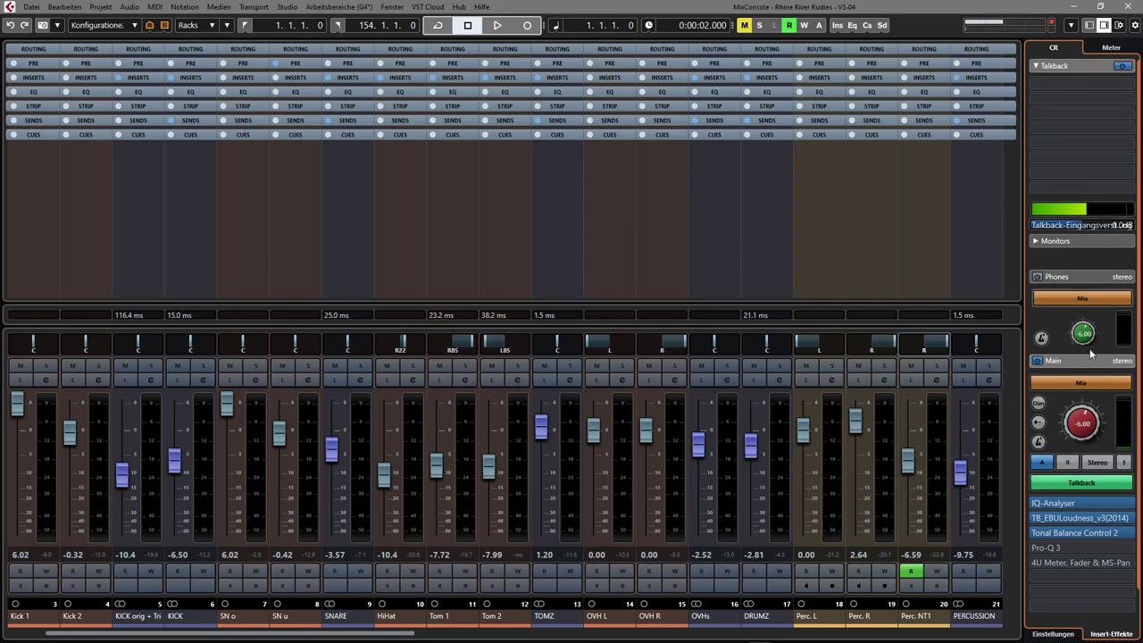
pyautogui.click(1083, 485)
pyautogui.click(1086, 485)
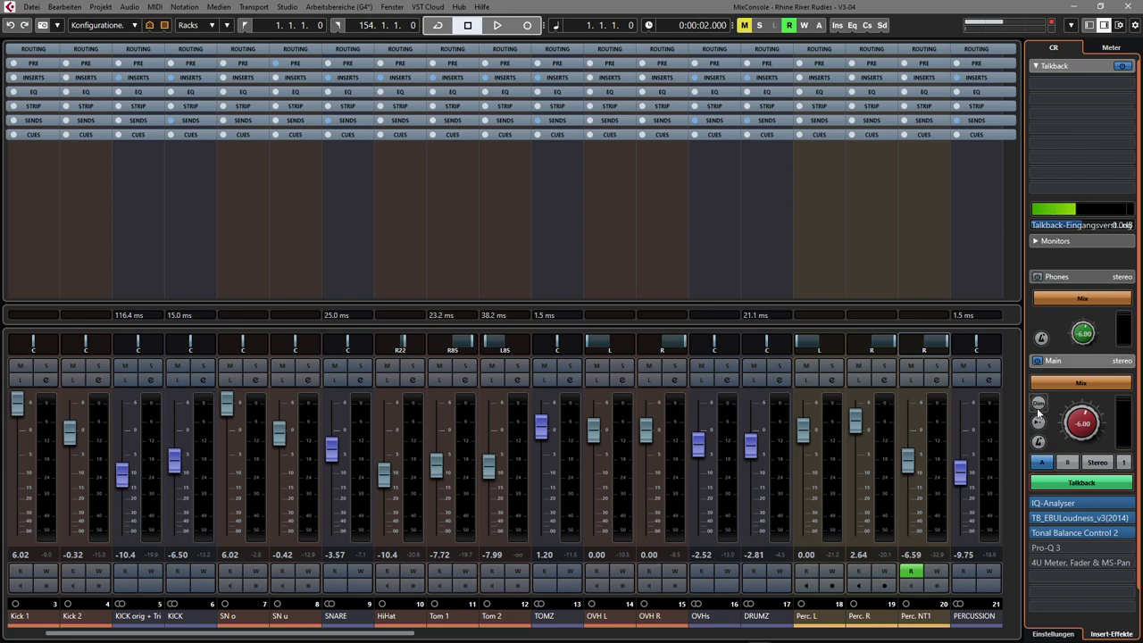
pyautogui.click(1090, 484)
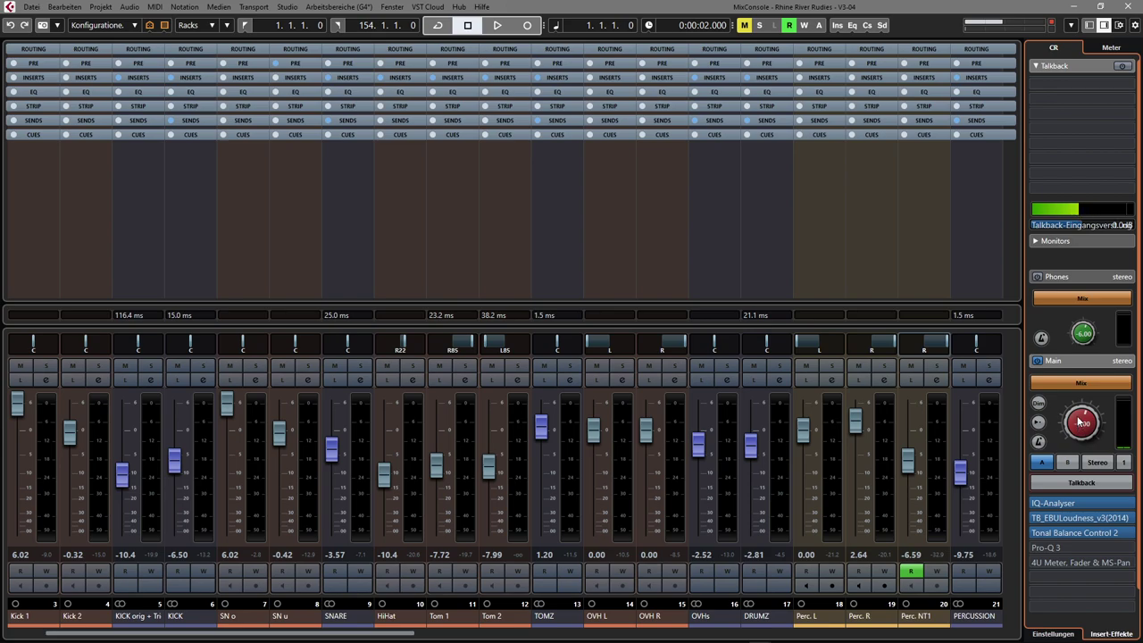
pyautogui.click(1126, 67)
pyautogui.click(1126, 68)
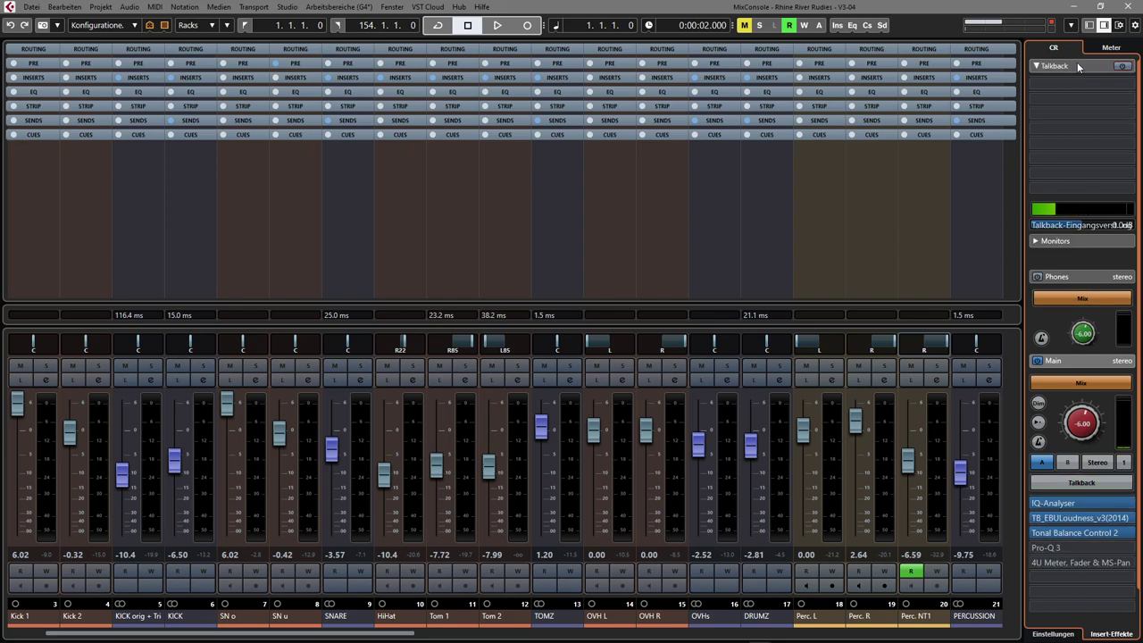
# Return to the Control Room settings, inspect the detailed Phones controls, and toggle talkback on and off.
pyautogui.click(1064, 279)
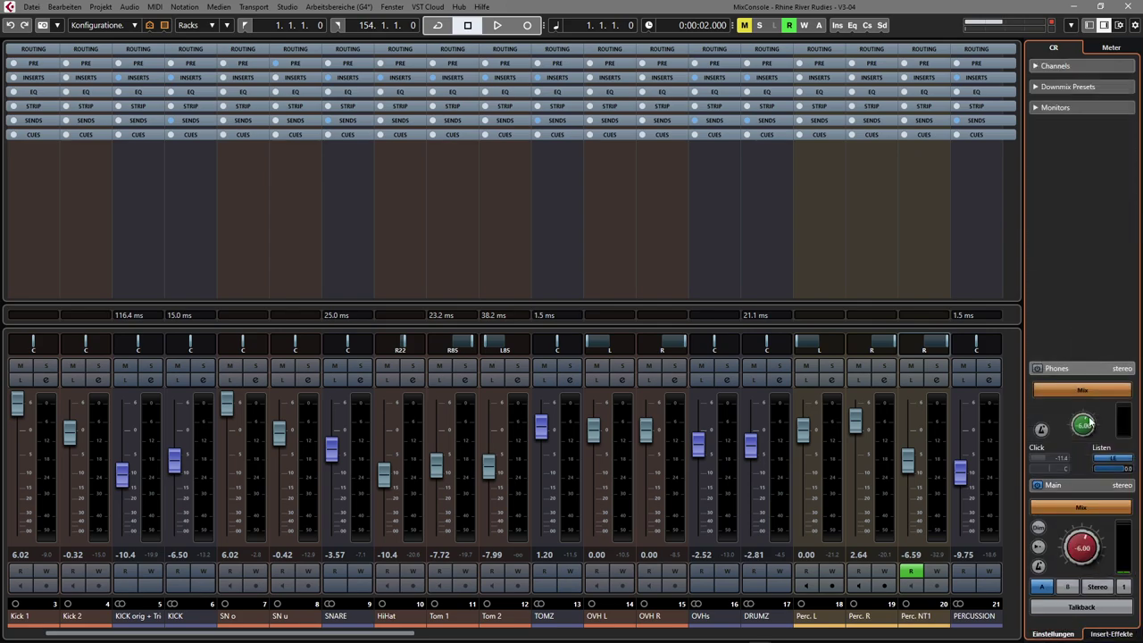
pyautogui.click(1062, 368)
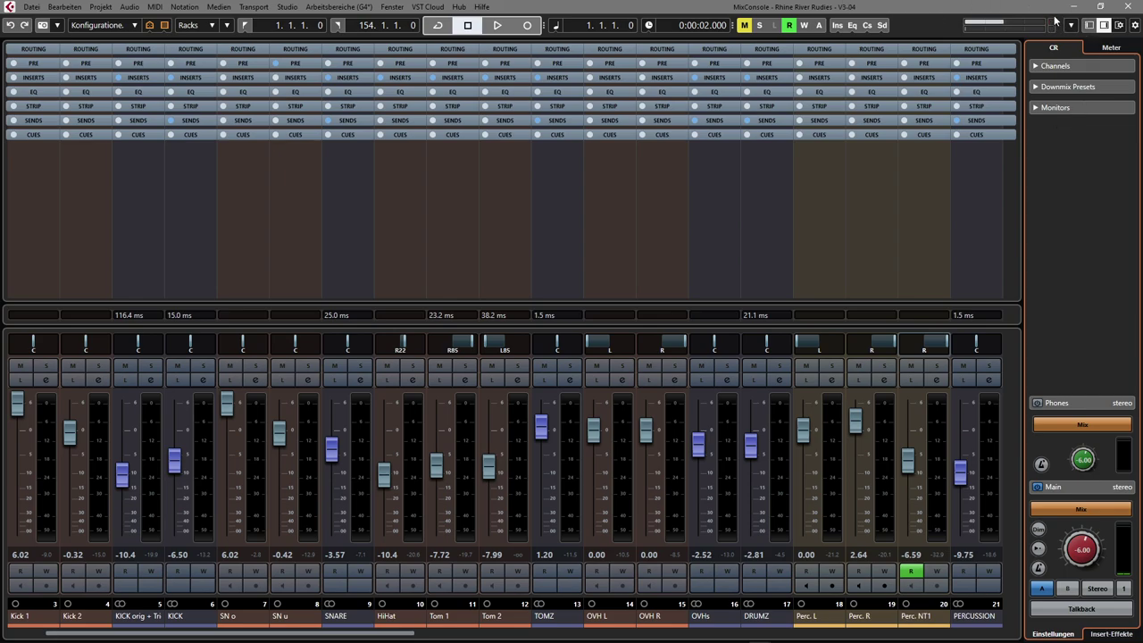
pyautogui.click(1091, 609)
pyautogui.click(1088, 609)
# Reopen the audio connections and examine the Talkback channel's audio device and mono port assignment.
pyautogui.press('F4')
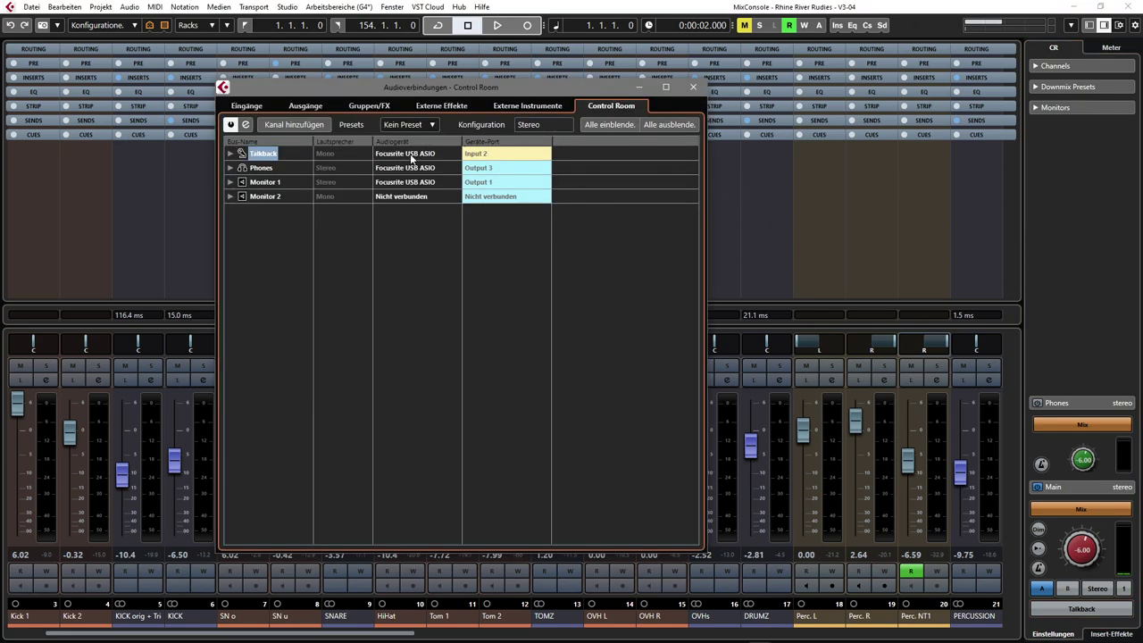
pyautogui.click(411, 156)
pyautogui.click(230, 154)
pyautogui.click(229, 155)
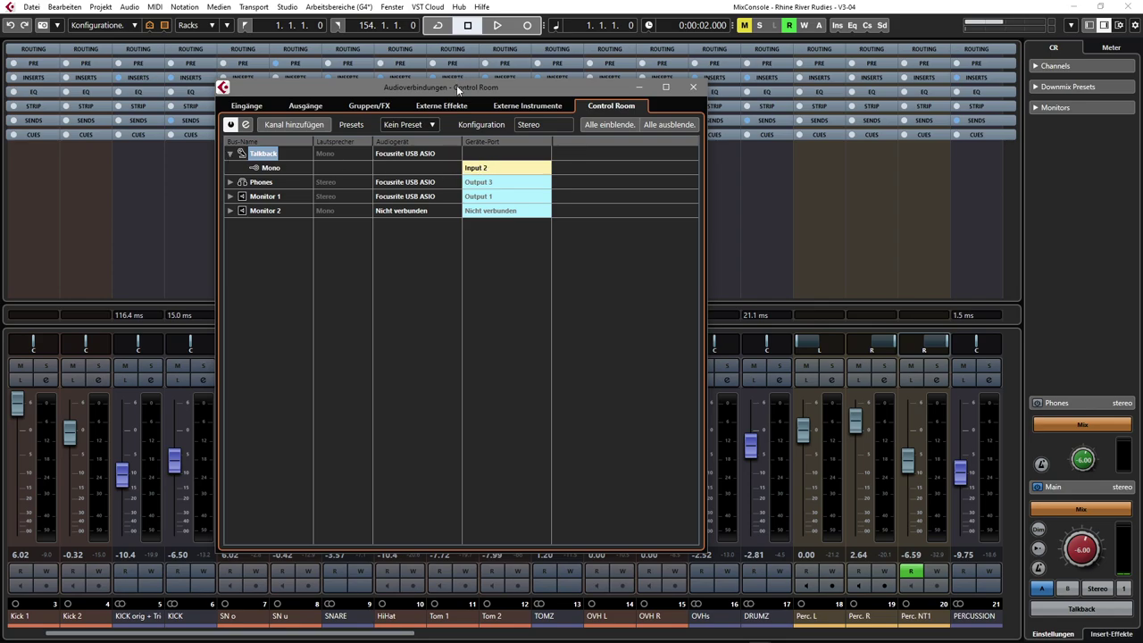
pyautogui.moveTo(456, 84); pyautogui.dragTo(526, 89)
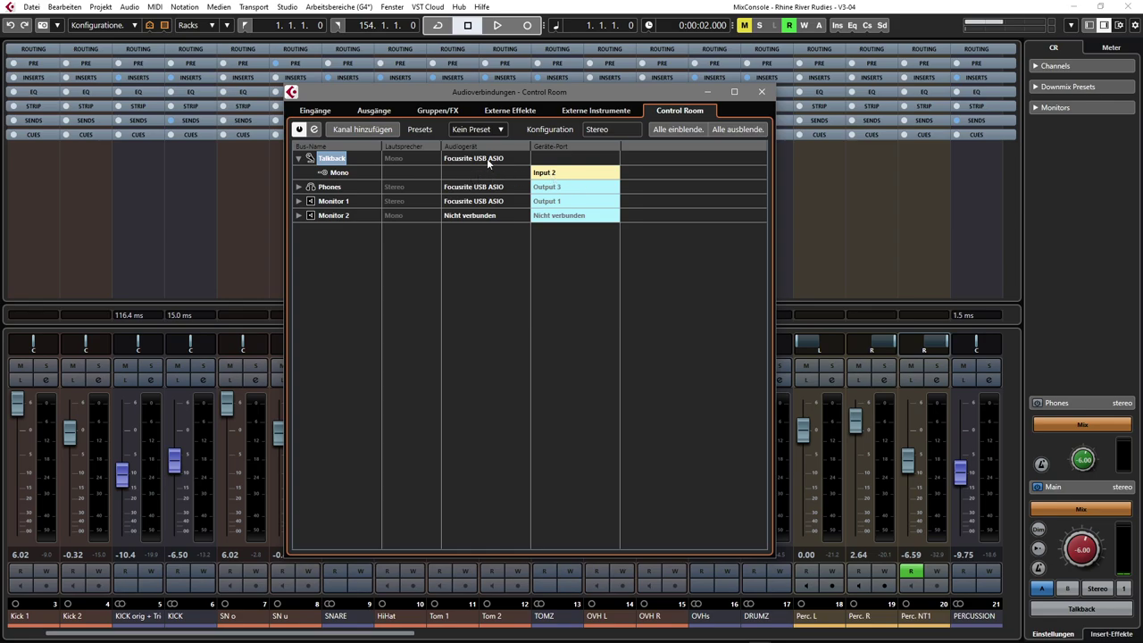
pyautogui.click(298, 158)
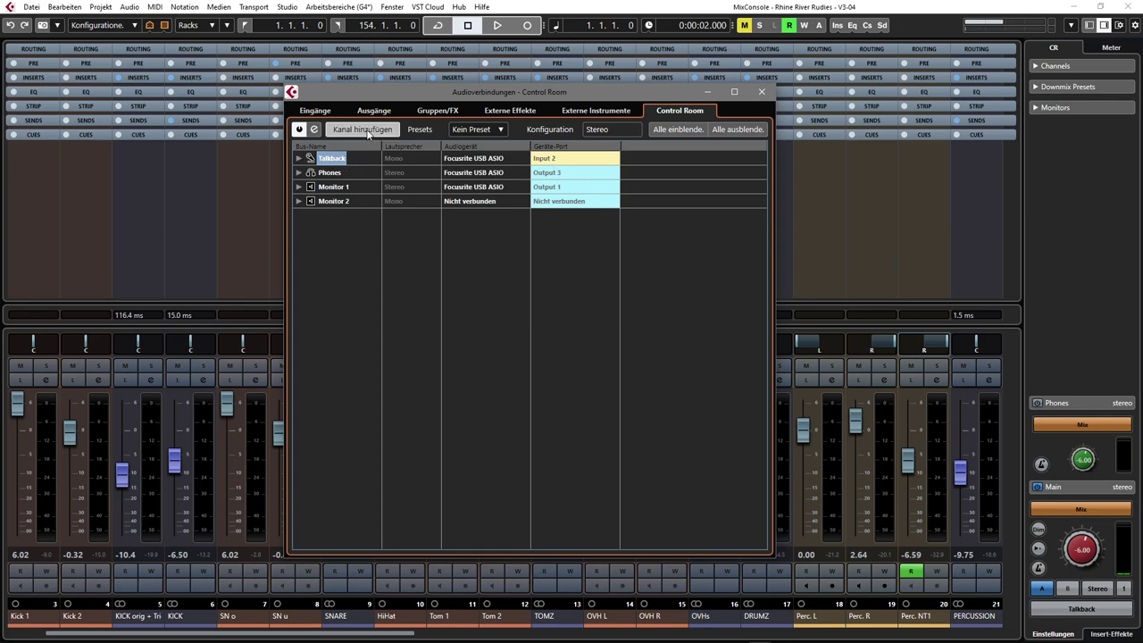
# Add four stereo cue channels, Cue 1 to Cue 4, to the Control Room.
pyautogui.click(367, 132)
pyautogui.click(423, 161)
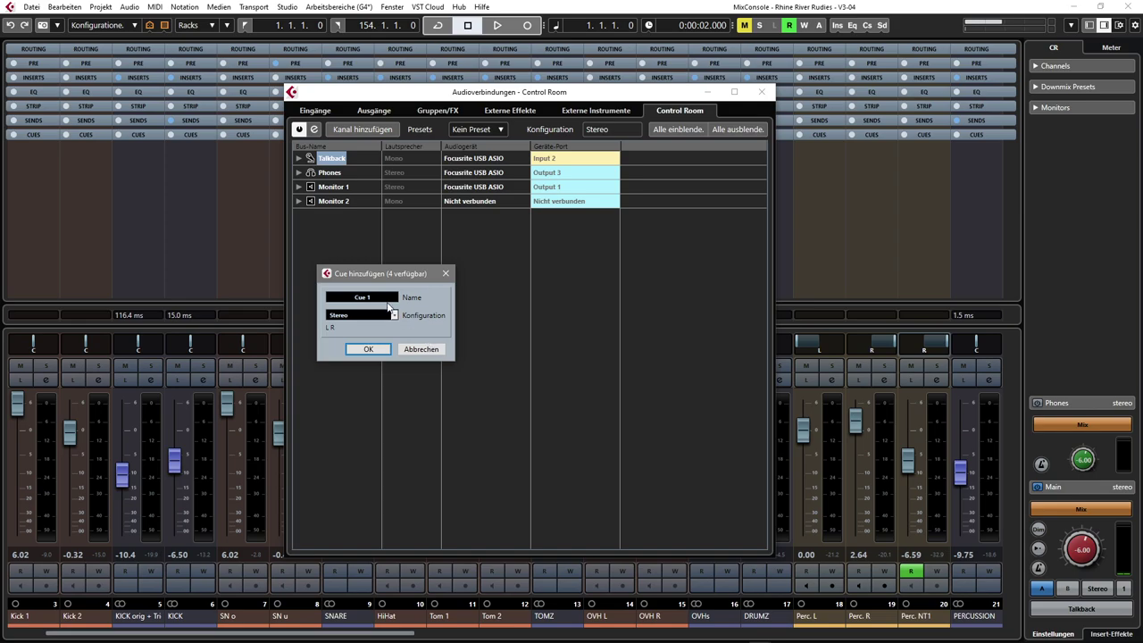
pyautogui.click(370, 349)
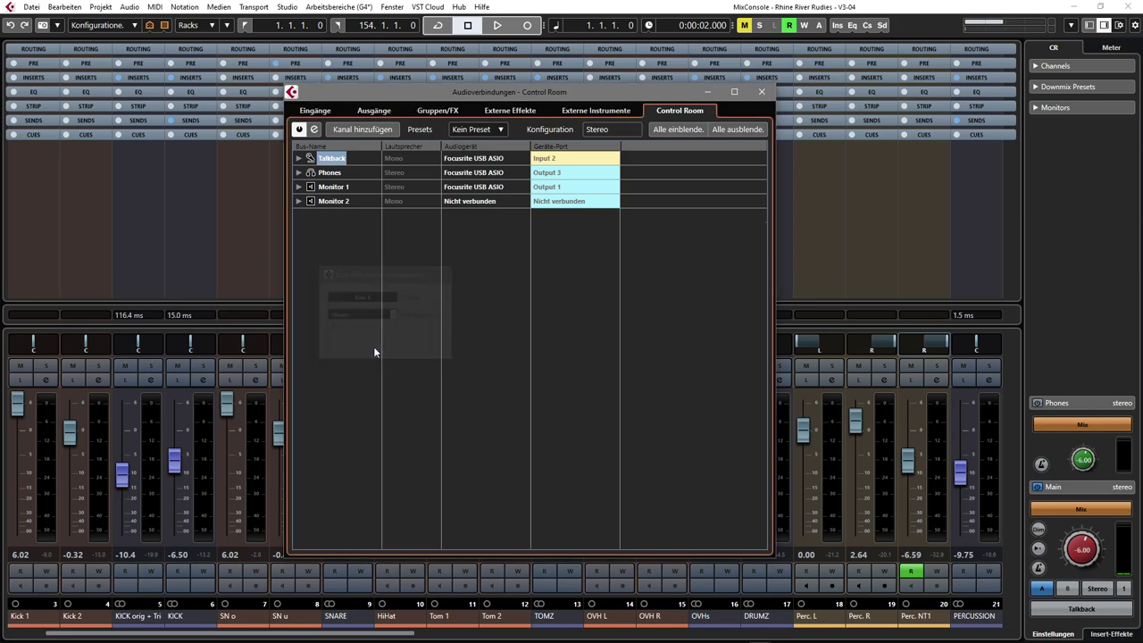
pyautogui.click(352, 131)
pyautogui.click(396, 160)
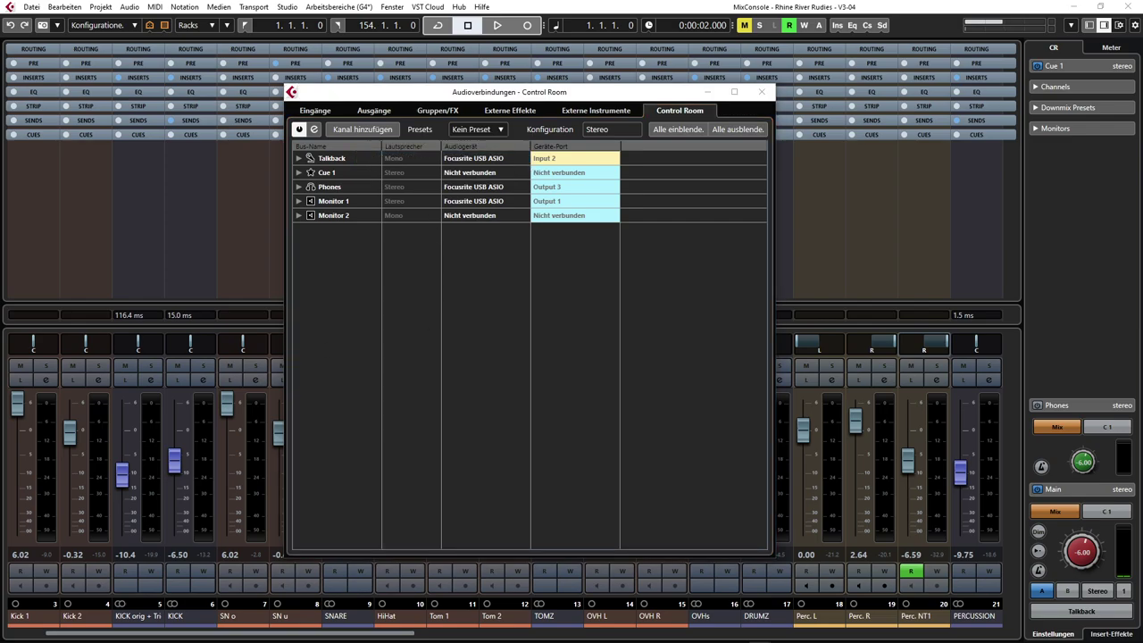
pyautogui.click(357, 130)
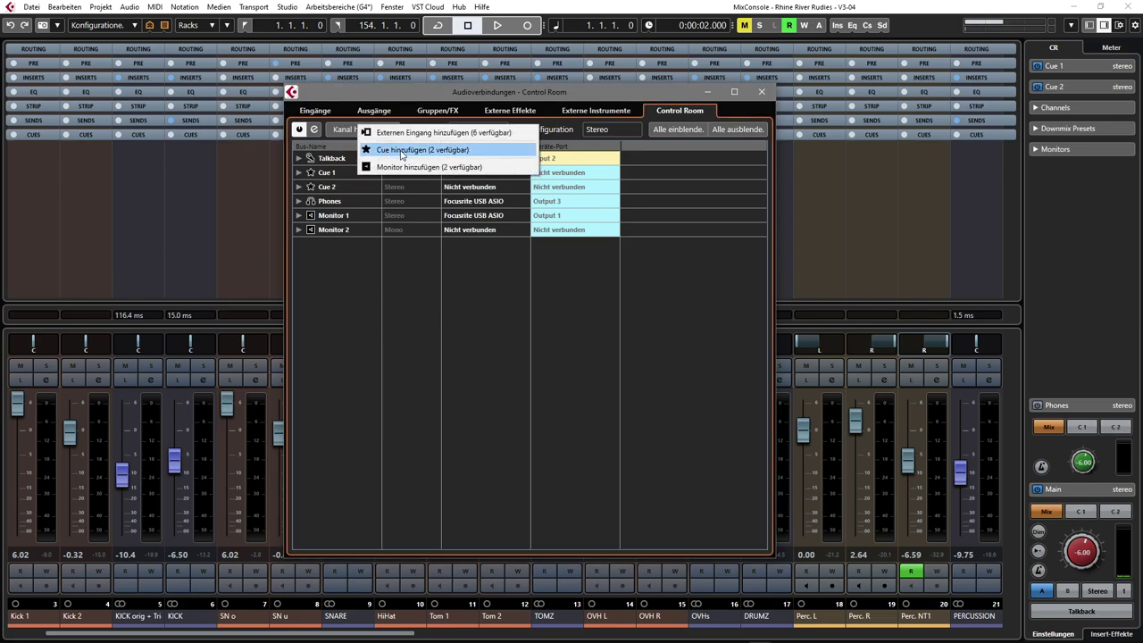
pyautogui.click(401, 150)
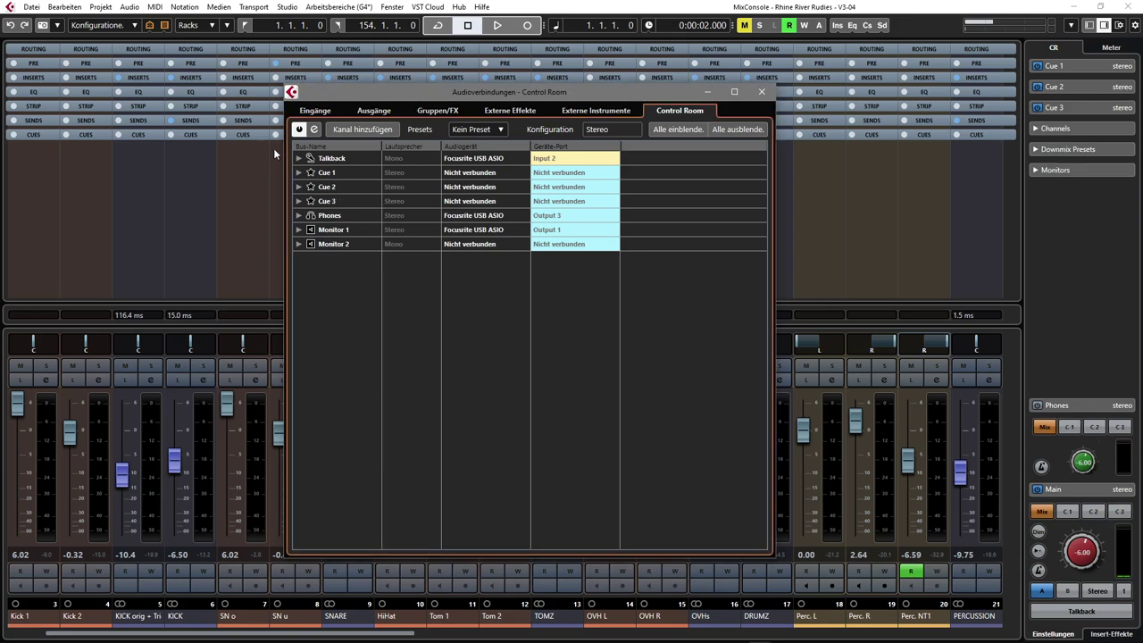
pyautogui.click(358, 130)
pyautogui.click(417, 157)
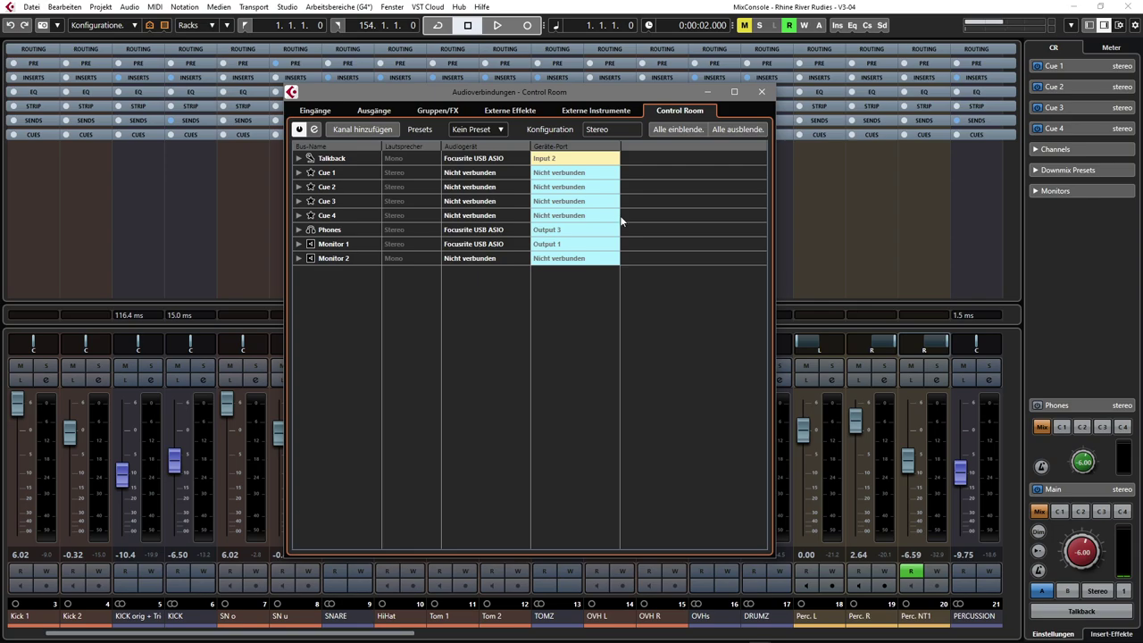
# Examine the audio devices available for Cue 1 without assigning one, and close the audio connections.
pyautogui.moveTo(578, 92)
pyautogui.mouseDown()
pyautogui.moveTo(609, 99)
pyautogui.moveTo(585, 101)
pyautogui.mouseUp()
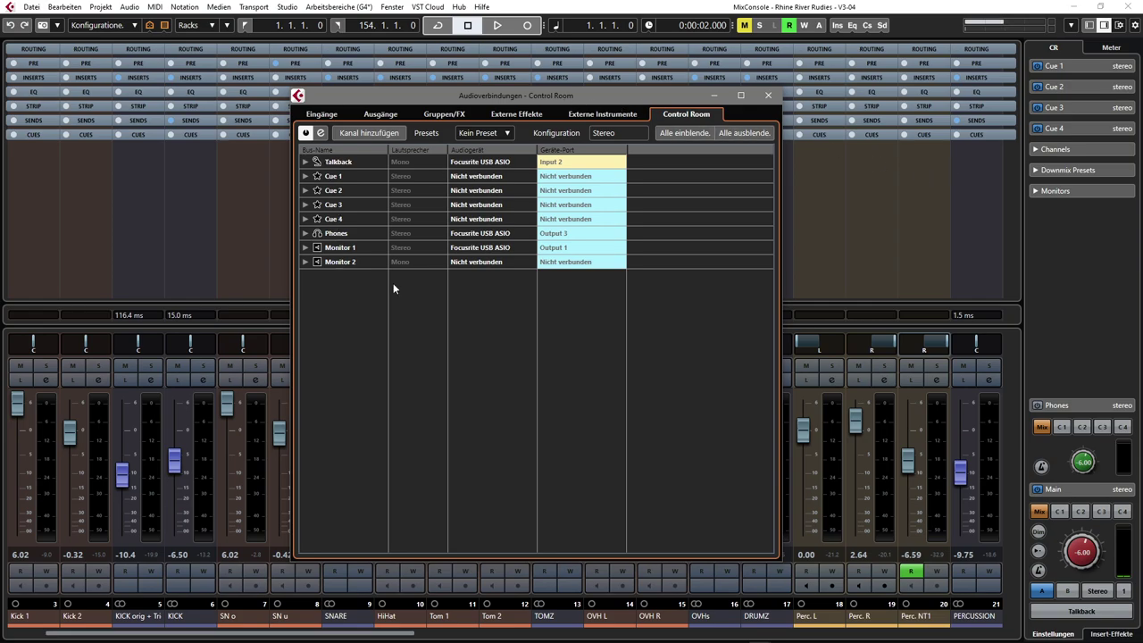
pyautogui.click(484, 177)
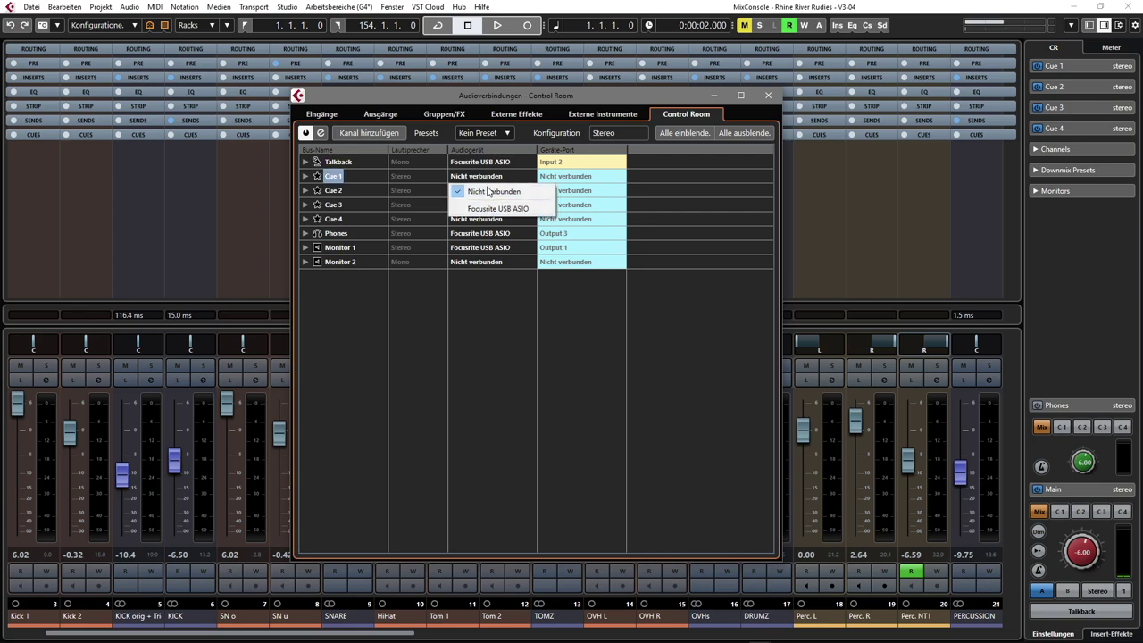
pyautogui.click(481, 177)
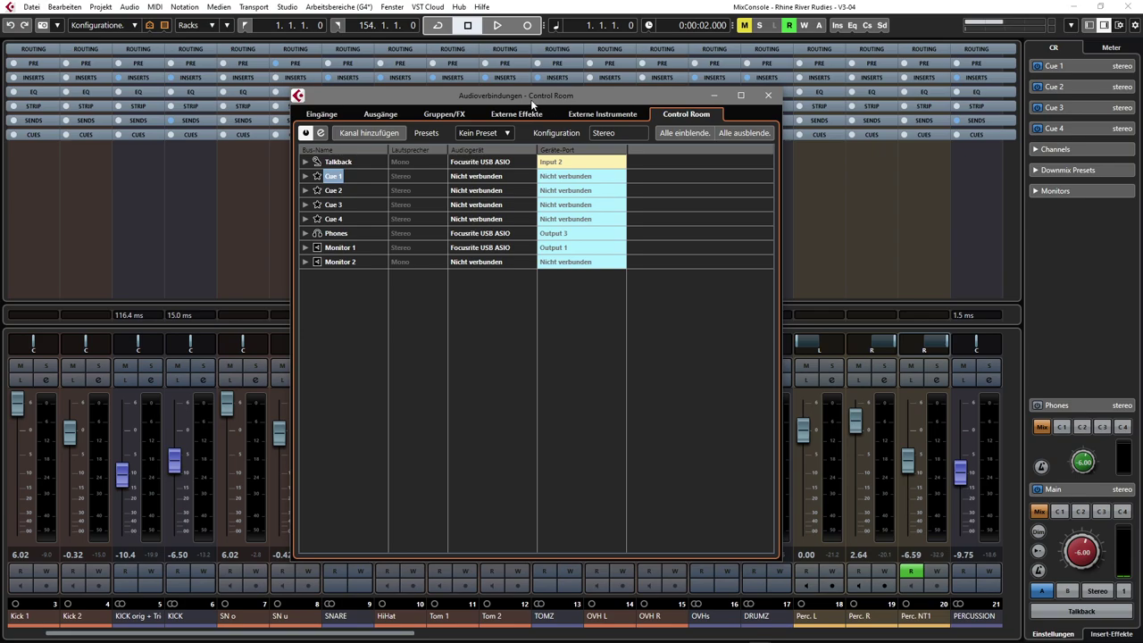
pyautogui.click(768, 94)
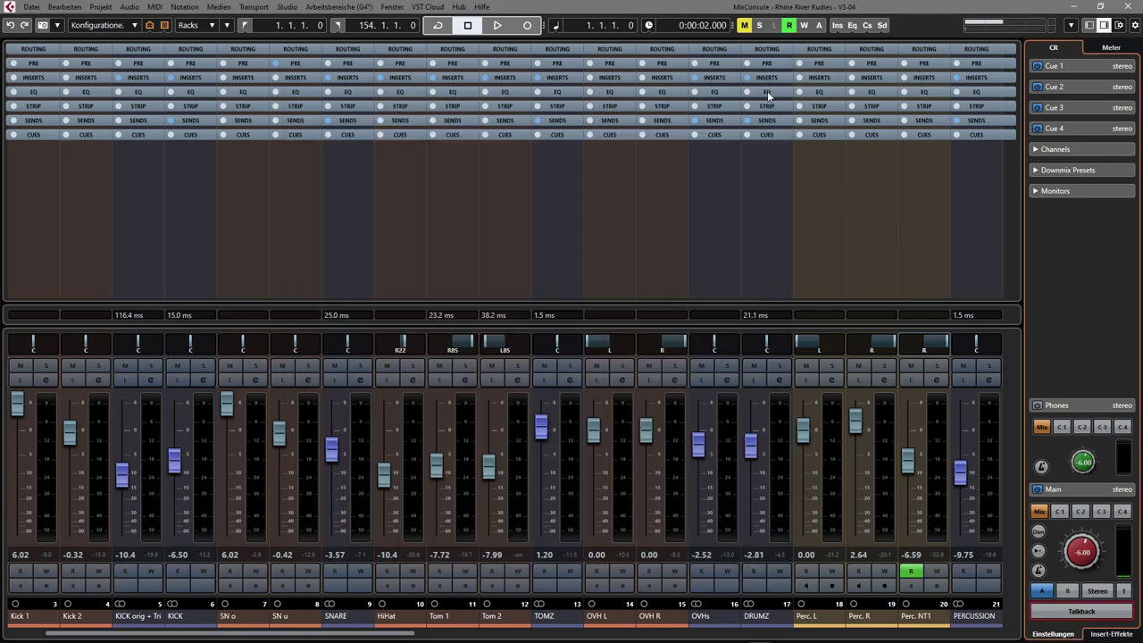
# Expand the Cue 1 channel and test talkback through it, switching the Main source to Cue 1 and back to Mix.
pyautogui.click(1099, 66)
pyautogui.click(1077, 616)
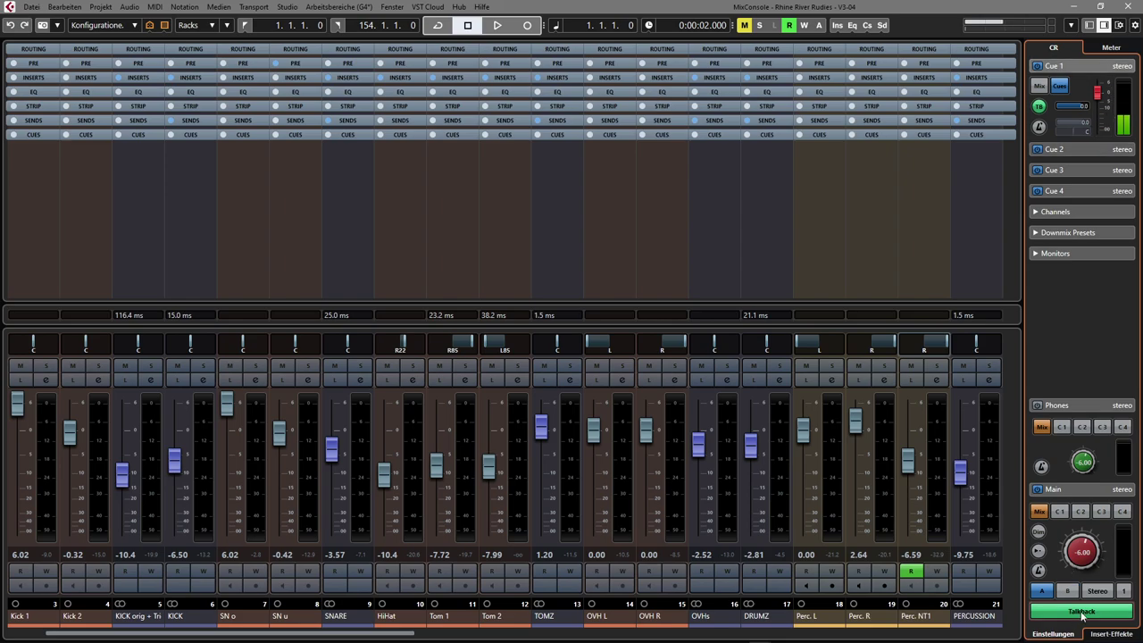
pyautogui.click(1062, 512)
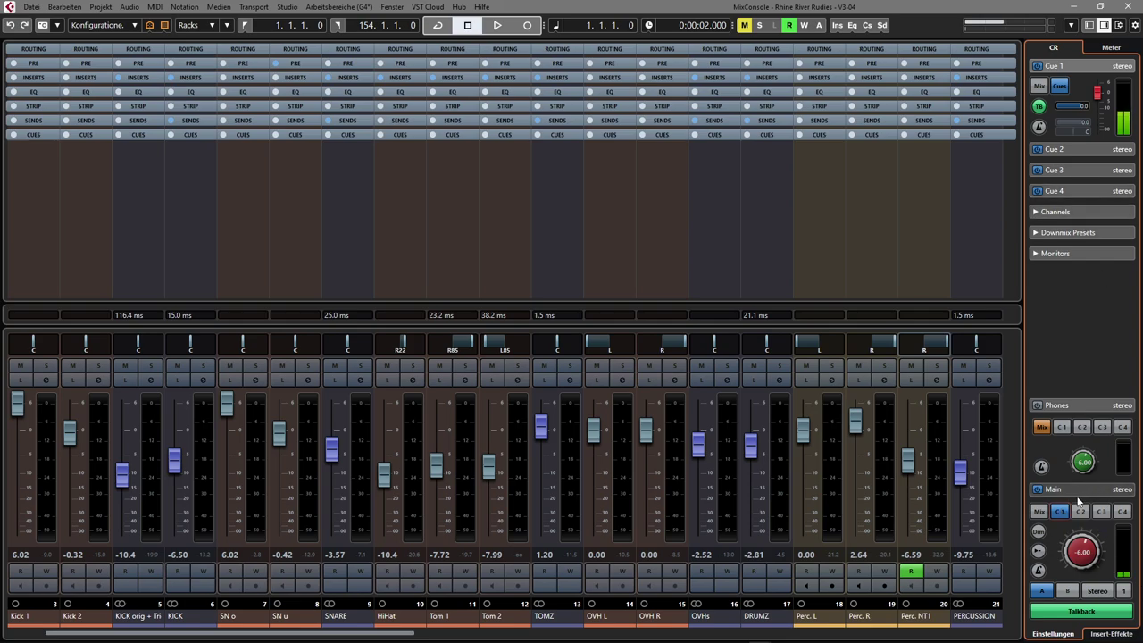
pyautogui.click(1061, 513)
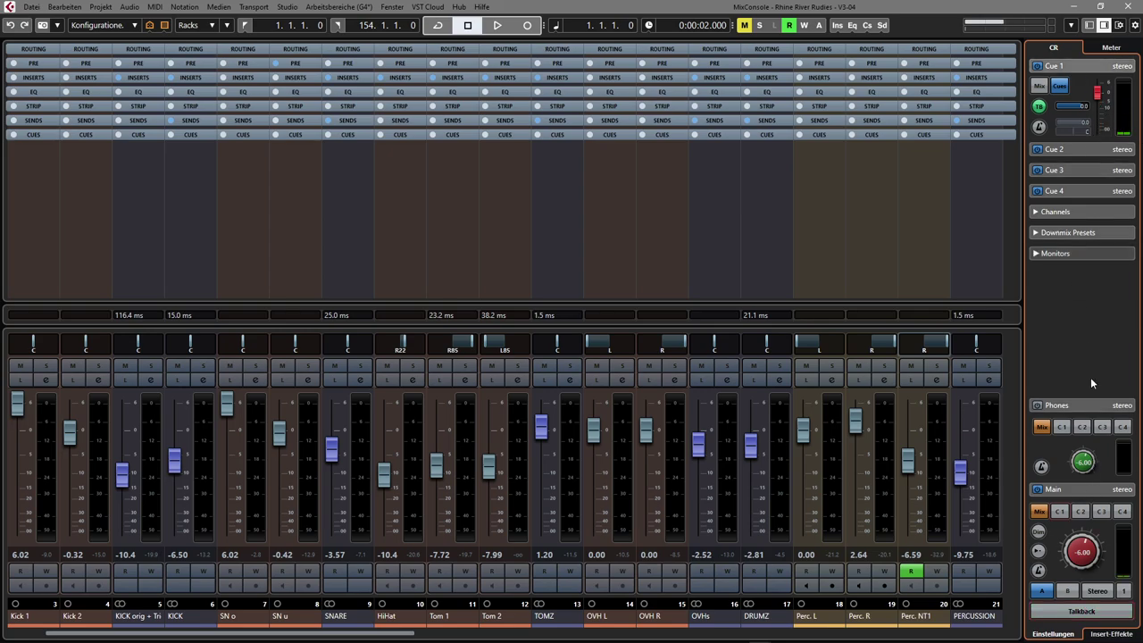
pyautogui.click(1088, 613)
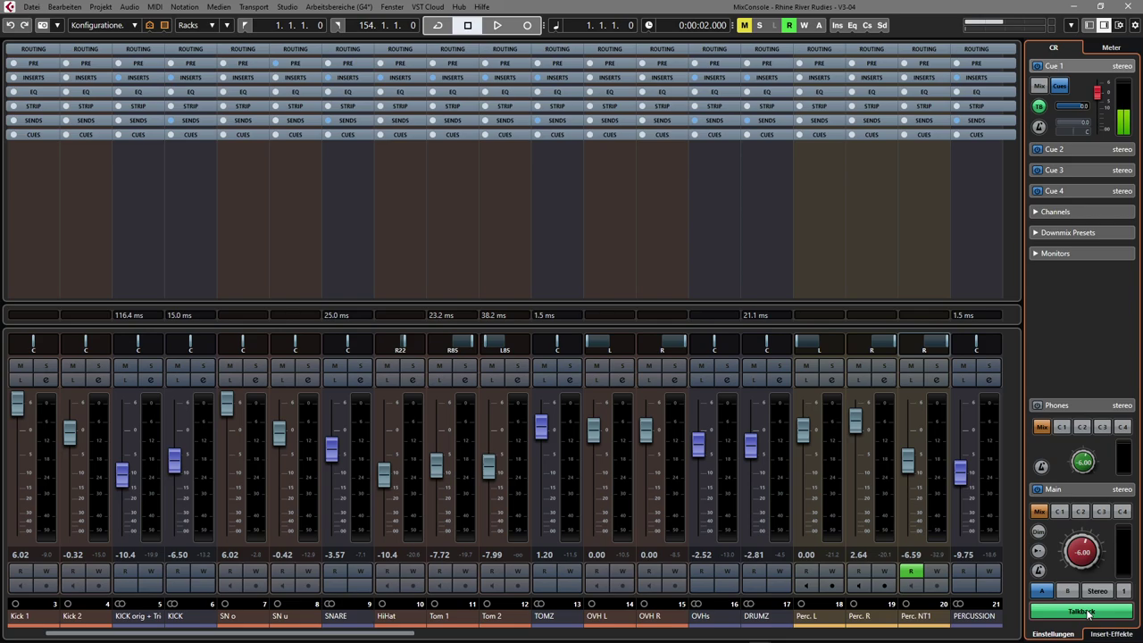
pyautogui.click(1088, 613)
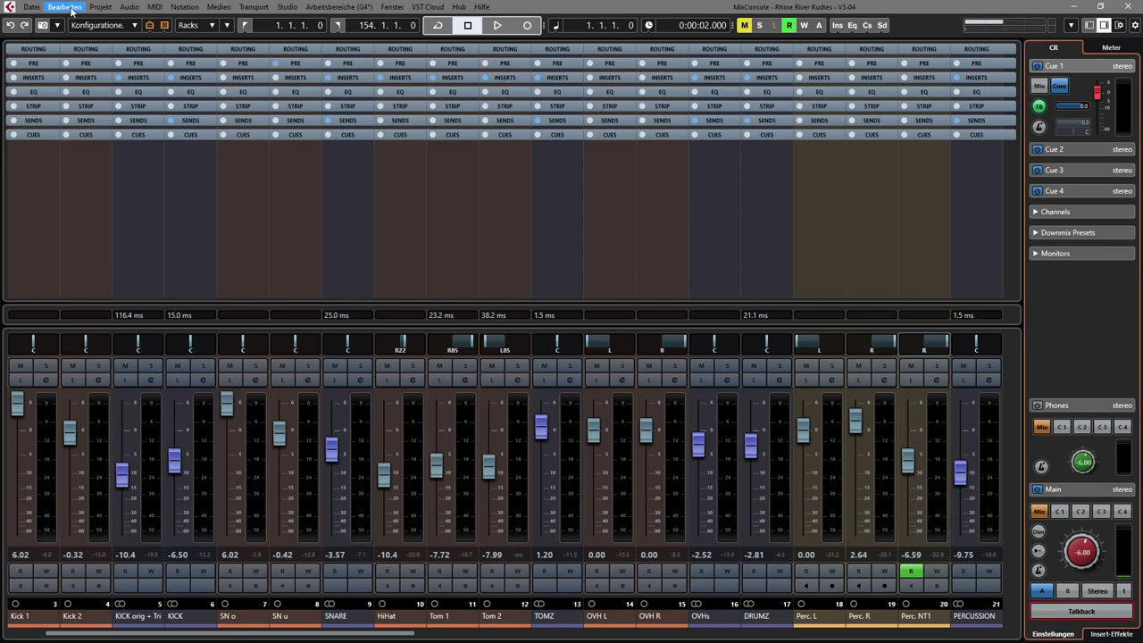
# Examine the automatic talkback deactivation modes in the VST Control Room preferences, trying Während der Aufnahme and restoring Automatisches Deaktivieren aus.
pyautogui.click(64, 7)
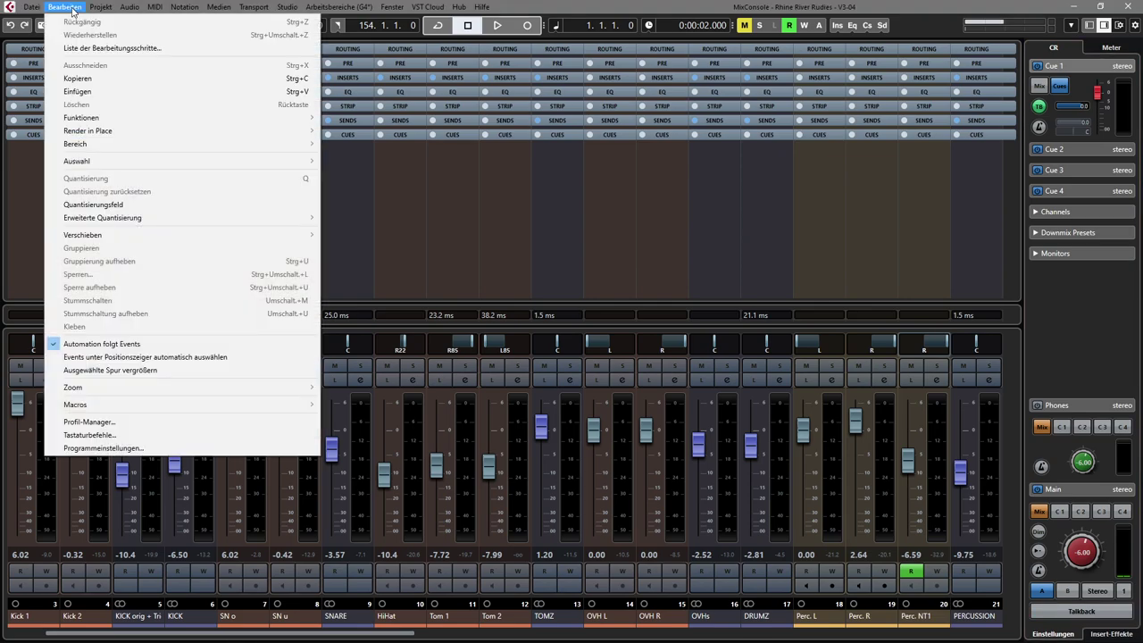
pyautogui.click(136, 449)
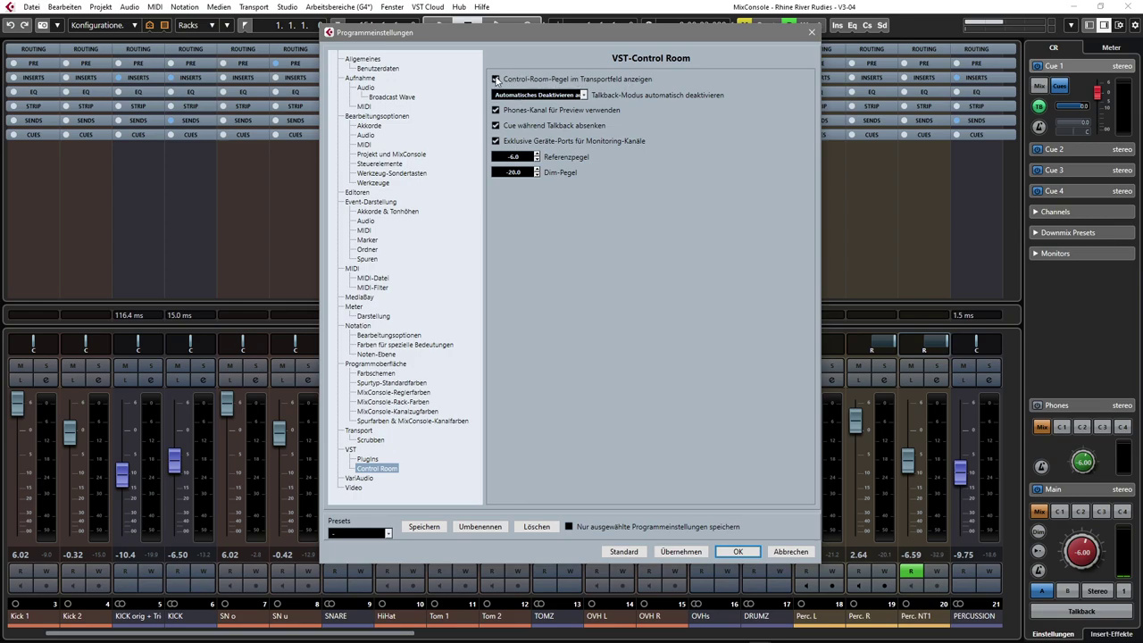
pyautogui.click(584, 94)
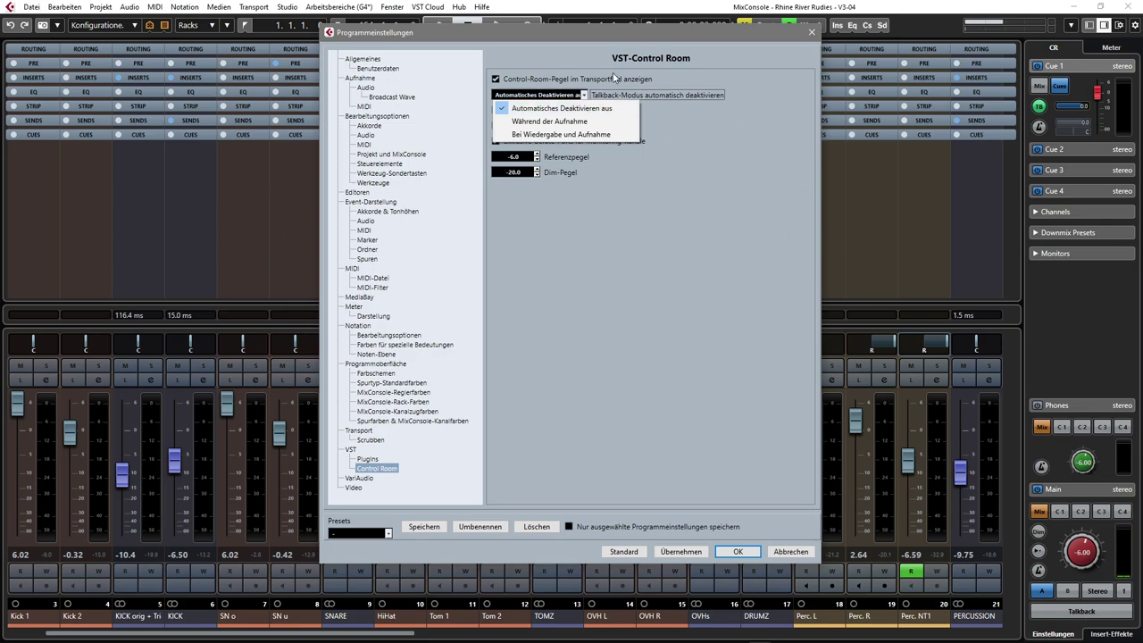
pyautogui.click(549, 121)
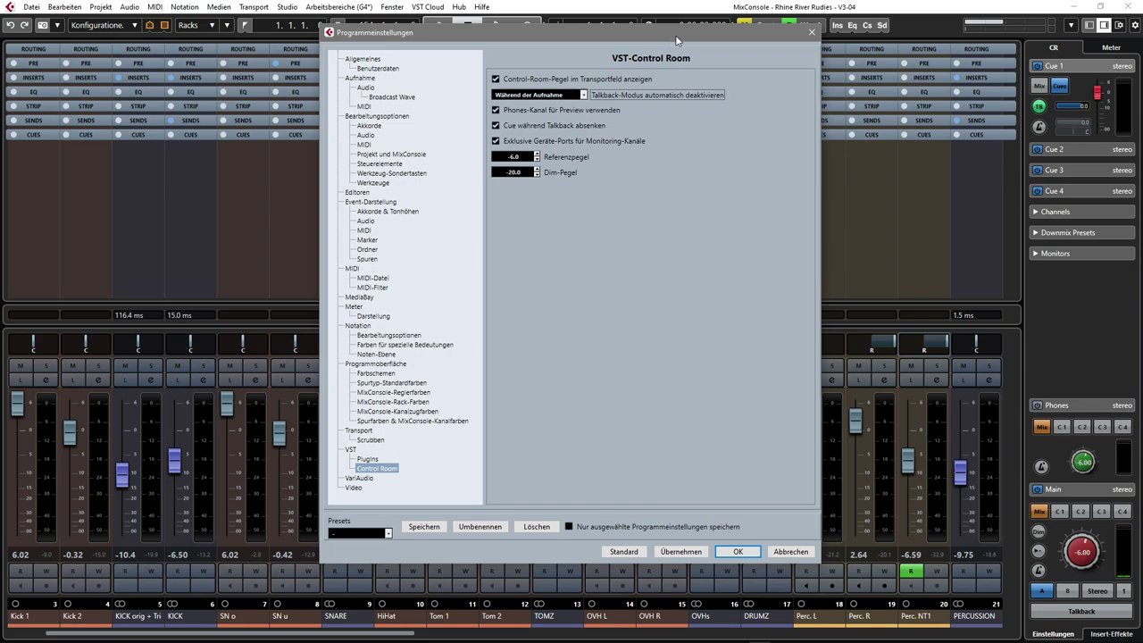
pyautogui.click(585, 94)
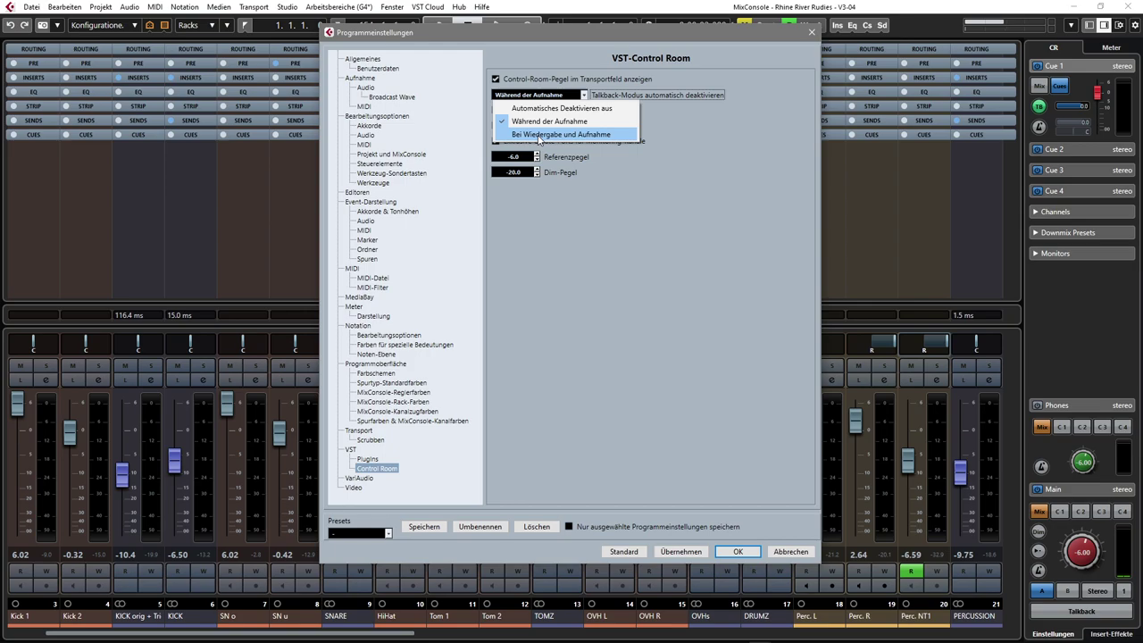
pyautogui.click(554, 110)
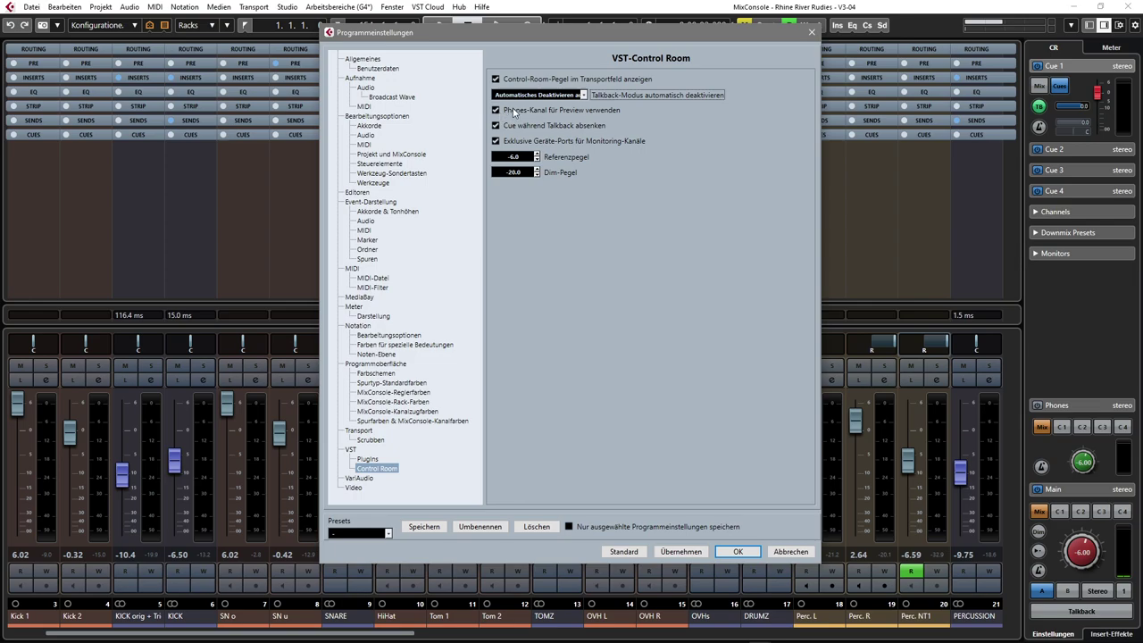
# Toggle Cue während Talkback absenken, confirm the preferences, and return the Phones level to -6.00.
pyautogui.moveTo(600, 39); pyautogui.dragTo(612, 35)
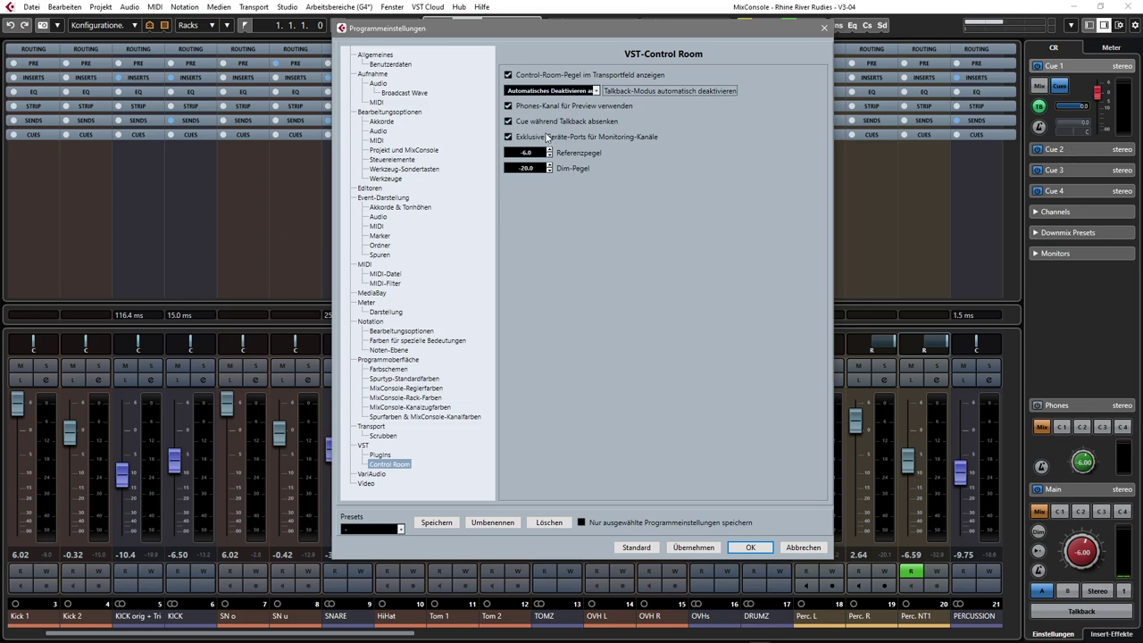
pyautogui.click(508, 122)
pyautogui.click(749, 547)
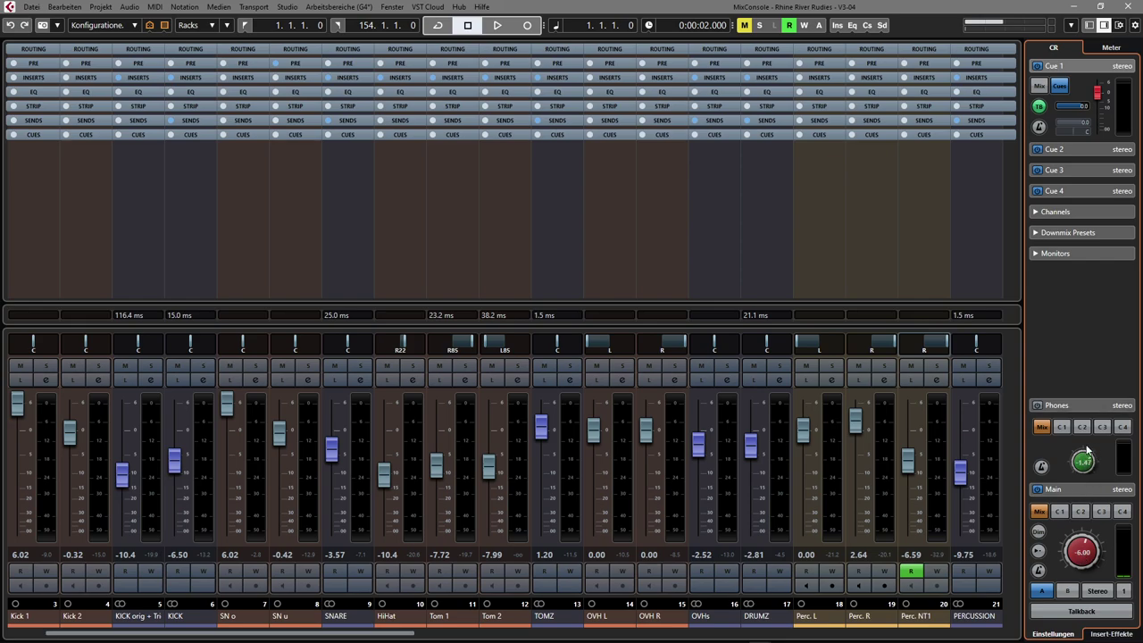
pyautogui.moveTo(1086, 540)
pyautogui.mouseDown()
pyautogui.moveTo(1088, 565)
pyautogui.moveTo(1086, 541)
pyautogui.mouseUp()
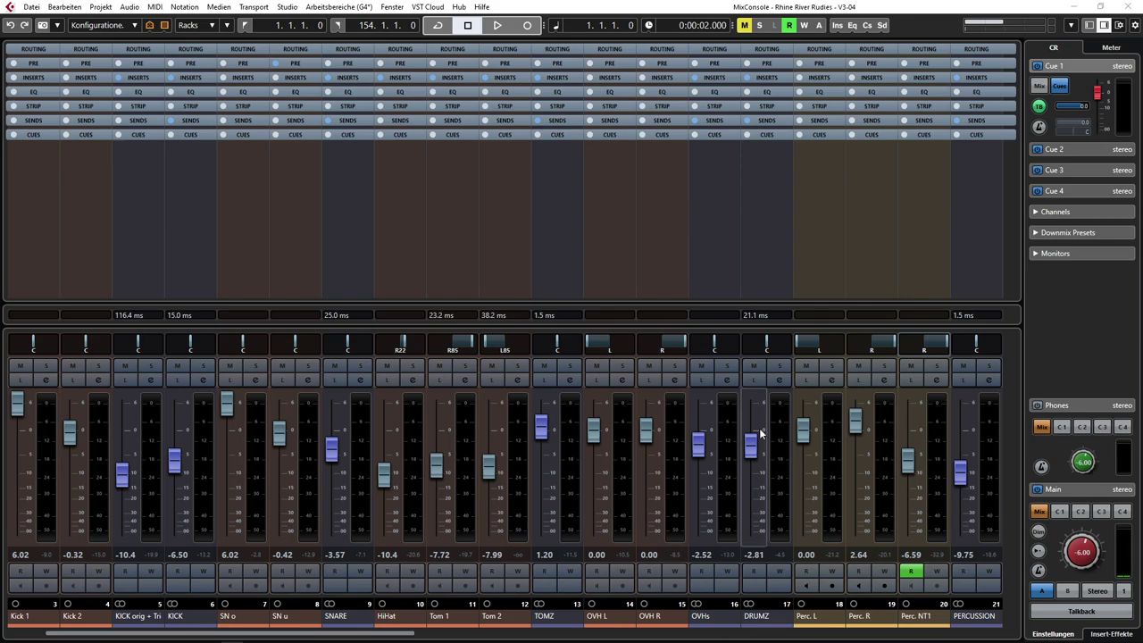
# Examine the Control Room insert slots of the Main, Phones, Cue 1 and Talkback channels, collapsing each section again.
pyautogui.click(1112, 634)
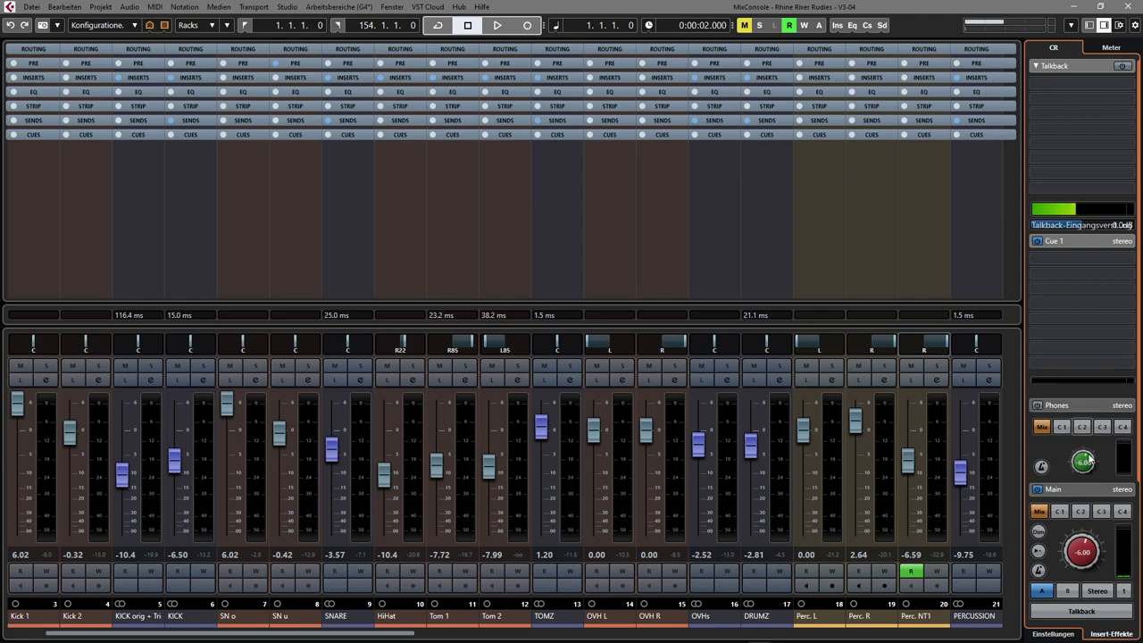
pyautogui.click(1076, 66)
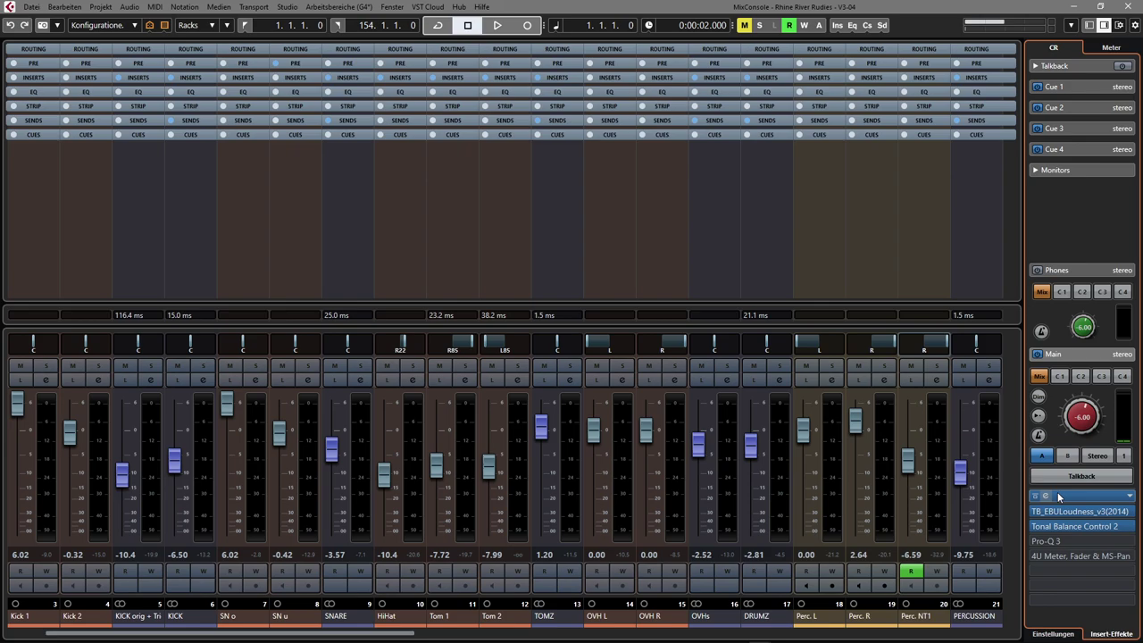
pyautogui.moveTo(1054, 511)
pyautogui.scroll(-1, 1086, 276)
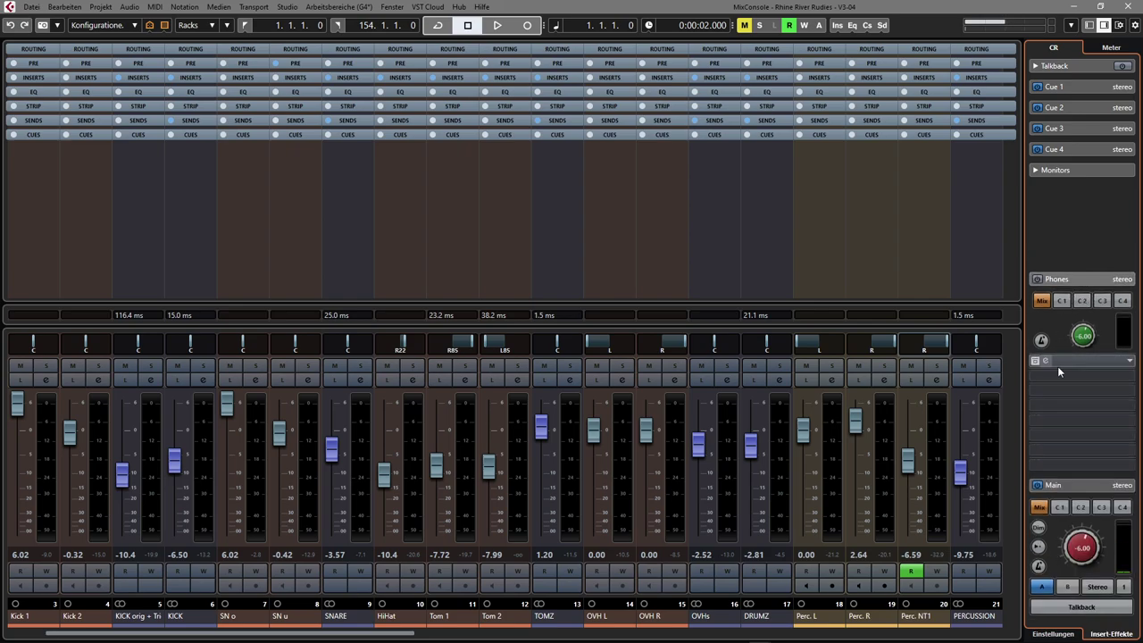
pyautogui.moveTo(1072, 271); pyautogui.dragTo(1070, 454)
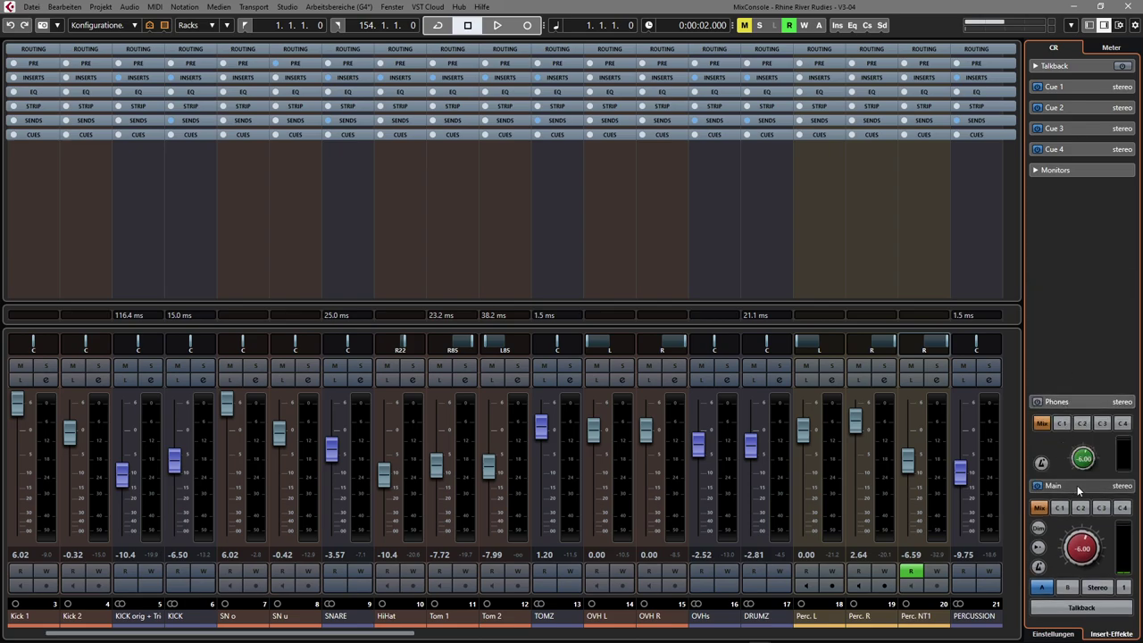
pyautogui.click(1080, 87)
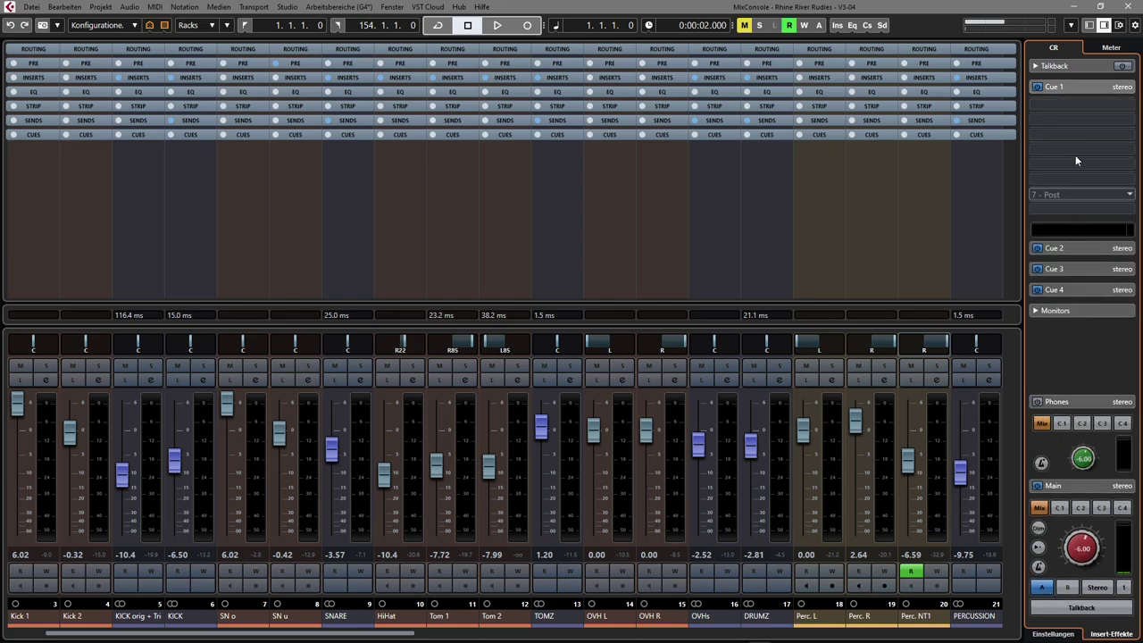
pyautogui.click(1072, 87)
pyautogui.click(1071, 66)
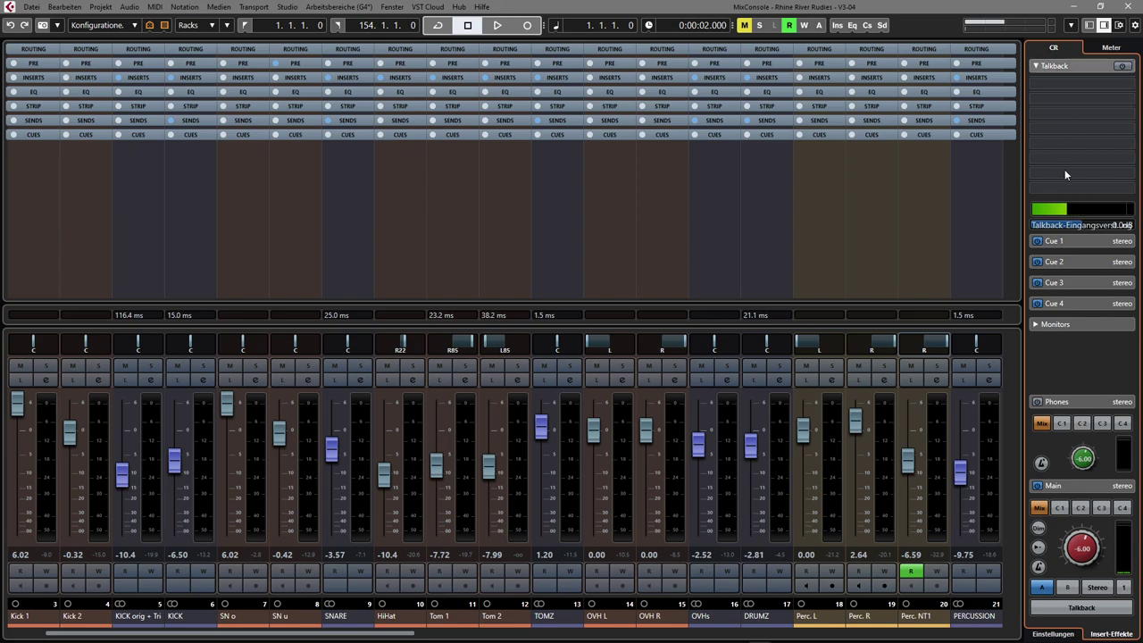
pyautogui.click(1068, 66)
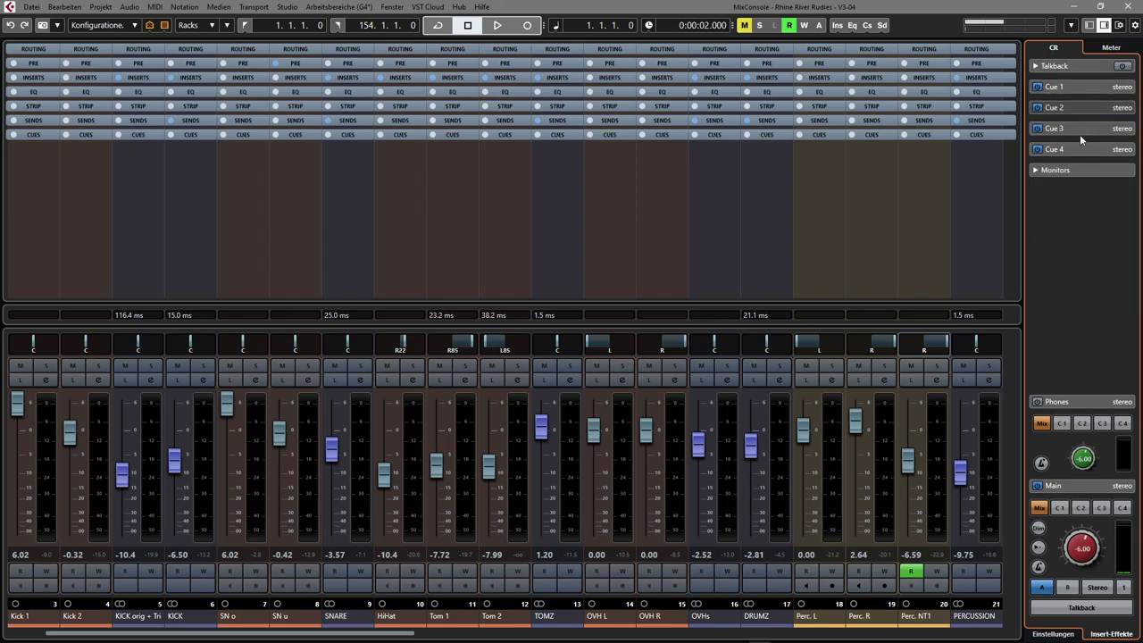
# Examine the Main channel's metering inserts IQ-Analyser, TB_EBULoudness_v3 and Tonal Balance Control 2, closing each plug-in window.
pyautogui.click(1078, 486)
pyautogui.click(1048, 498)
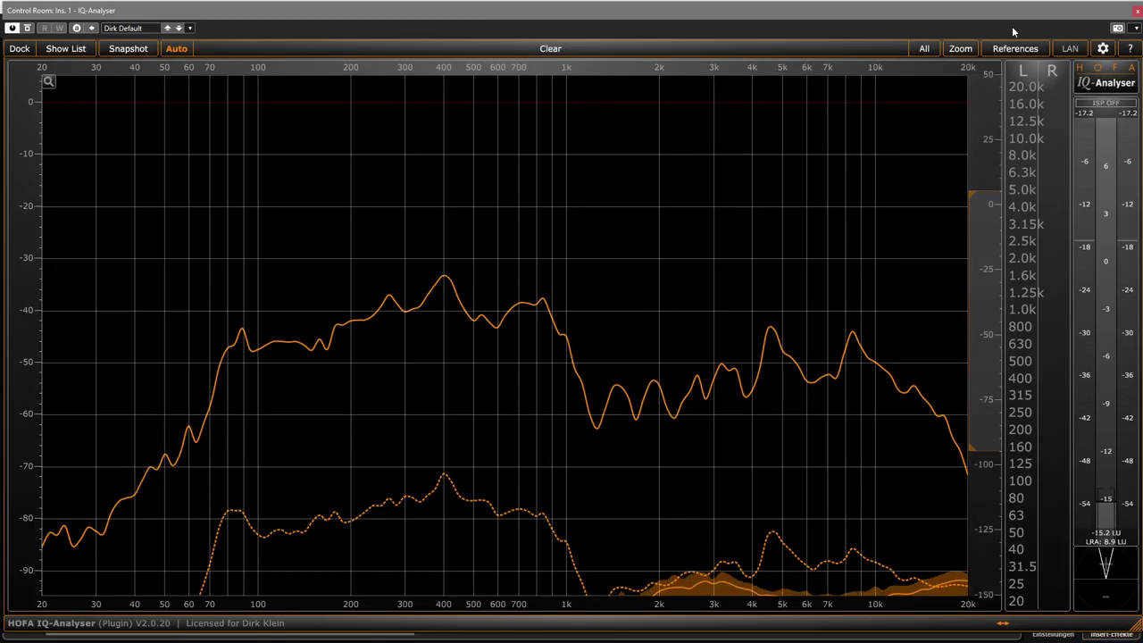
pyautogui.click(1137, 12)
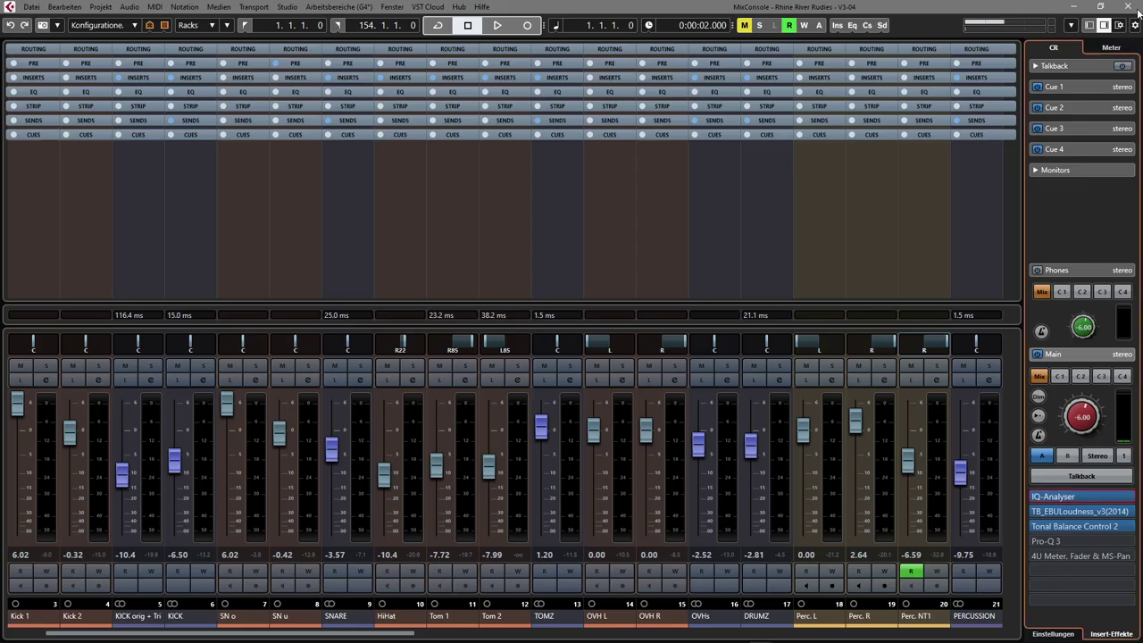
pyautogui.click(1048, 511)
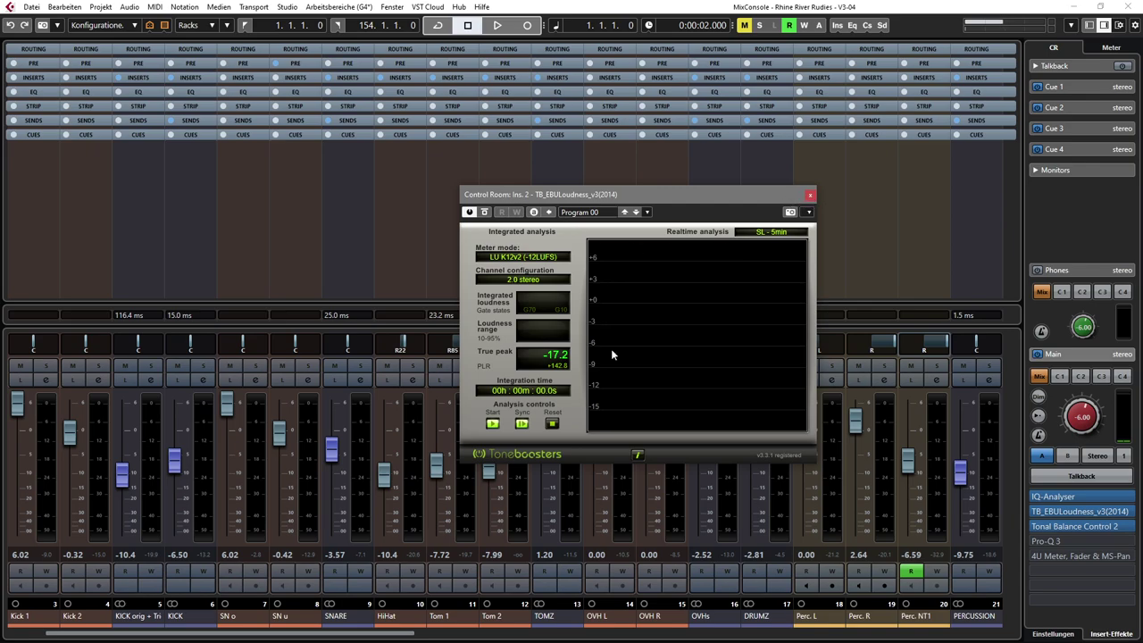
pyautogui.click(810, 194)
pyautogui.click(1045, 529)
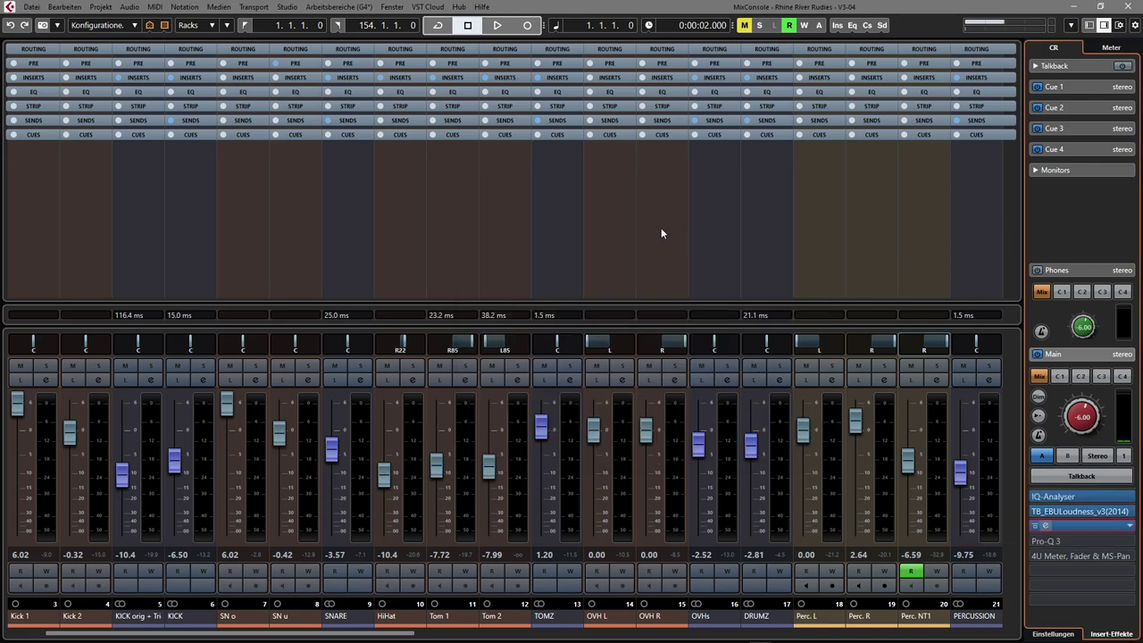
pyautogui.click(815, 119)
# Examine the Pro-Q 3 filter curve and the 4U Meter, Fader & MS-Pan channel swap among the Main inserts, closing both plug-ins.
pyautogui.click(1054, 540)
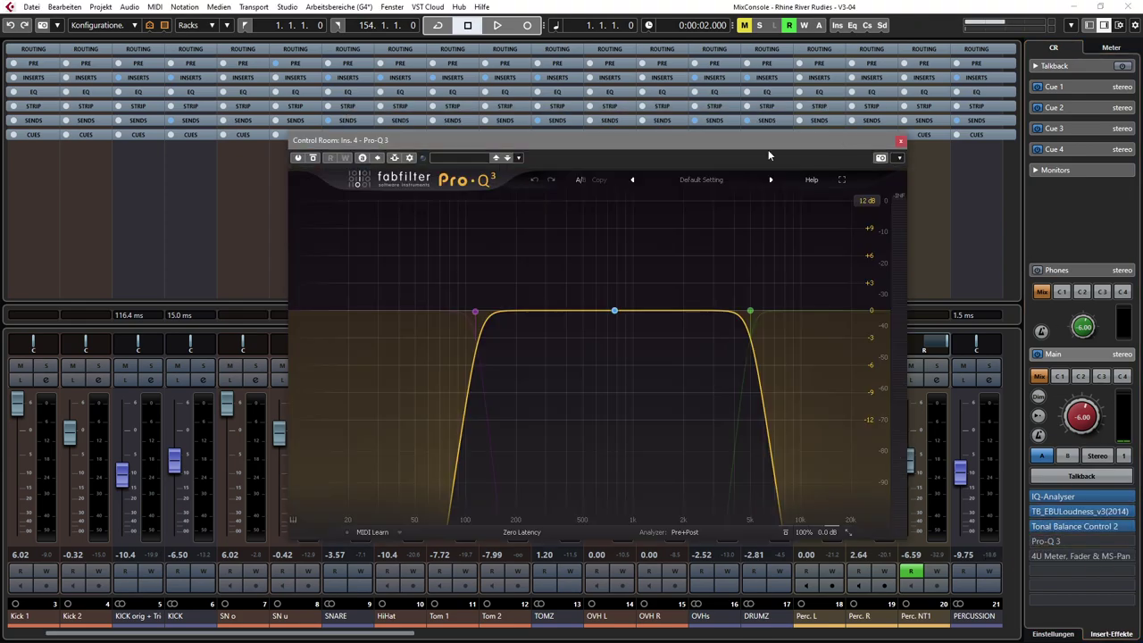
pyautogui.moveTo(648, 142); pyautogui.dragTo(612, 117)
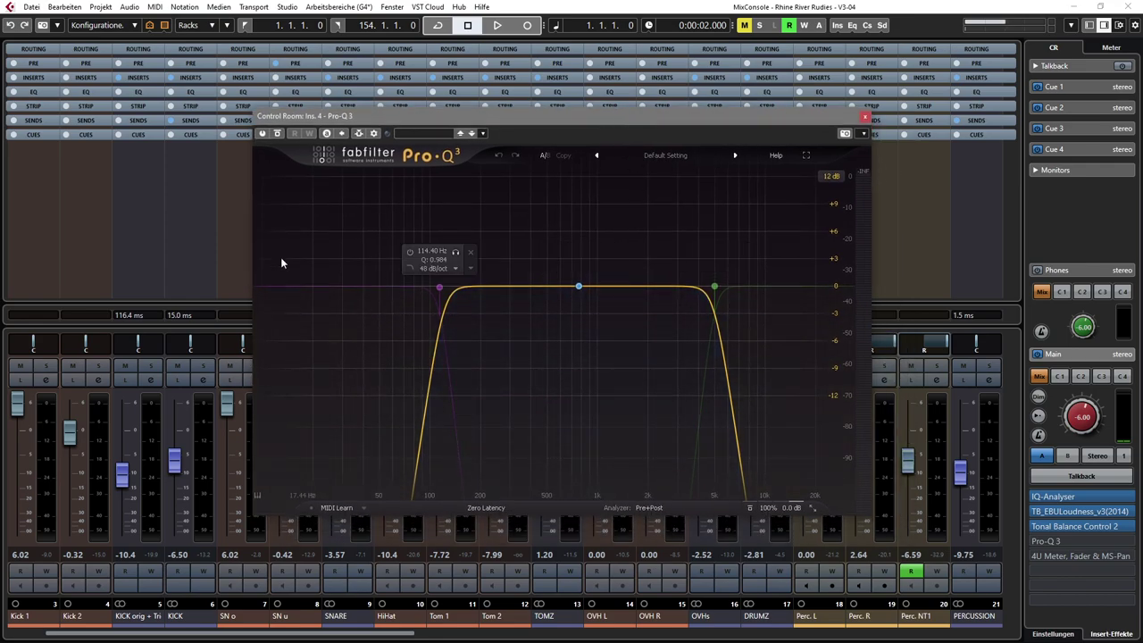
pyautogui.click(866, 118)
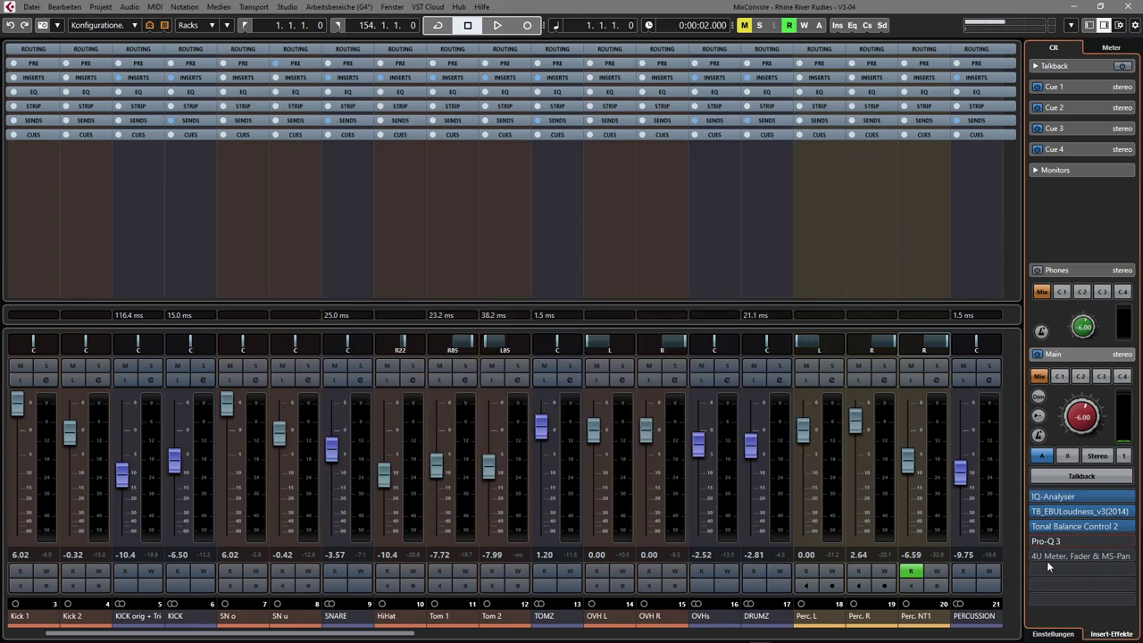
pyautogui.click(1047, 557)
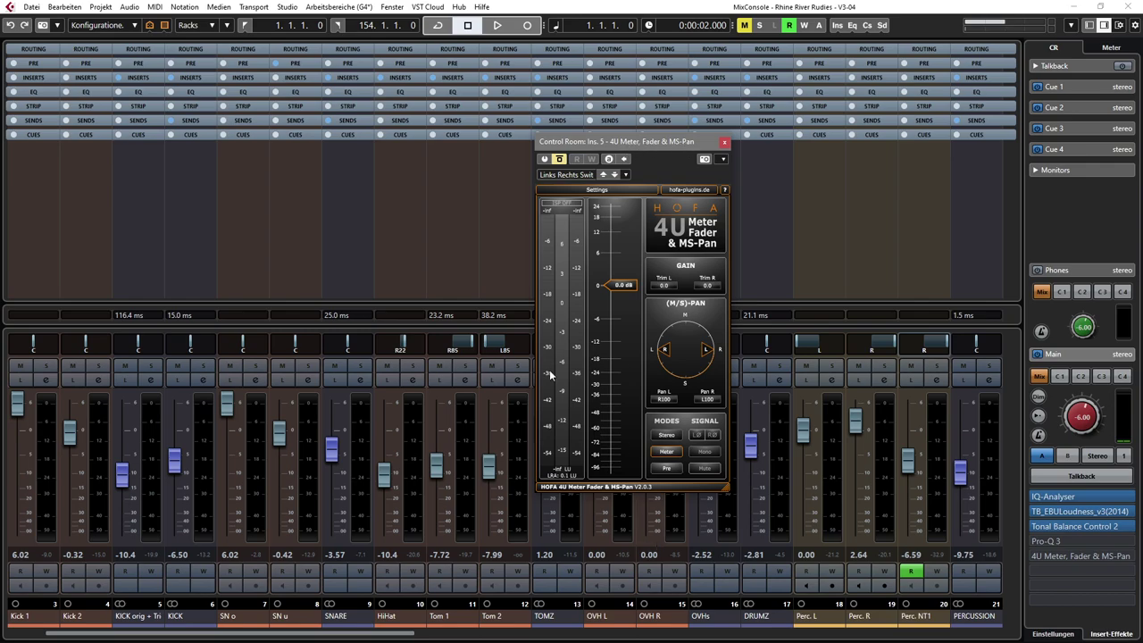
pyautogui.click(725, 144)
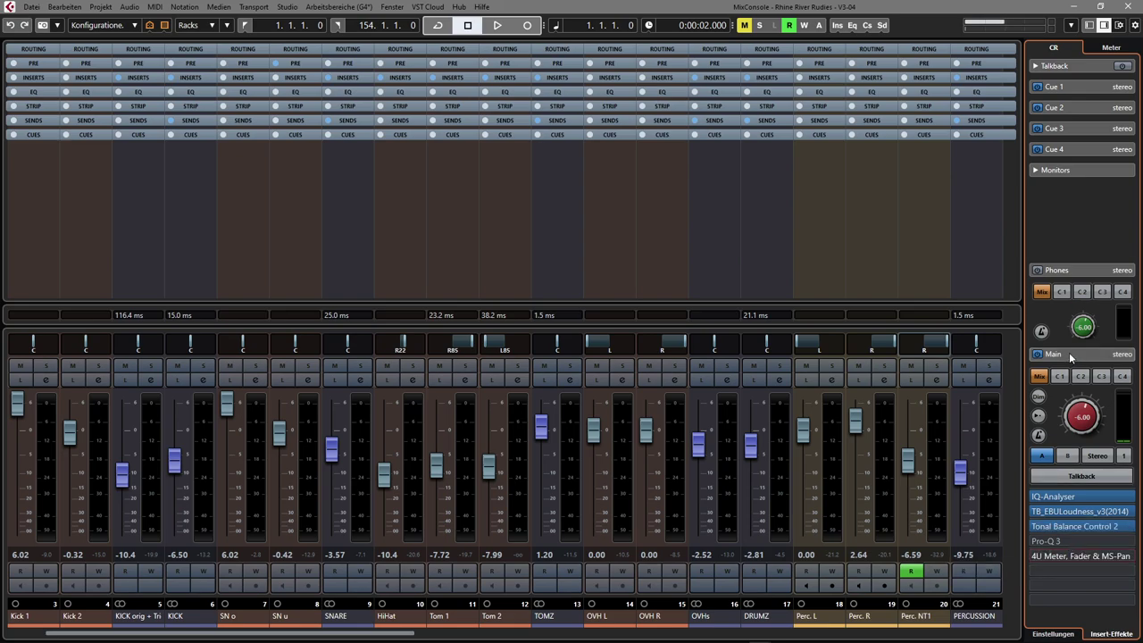
# Examine the Phones channel's insert effects and redisplay the inserts of the Main channel.
pyautogui.click(1071, 271)
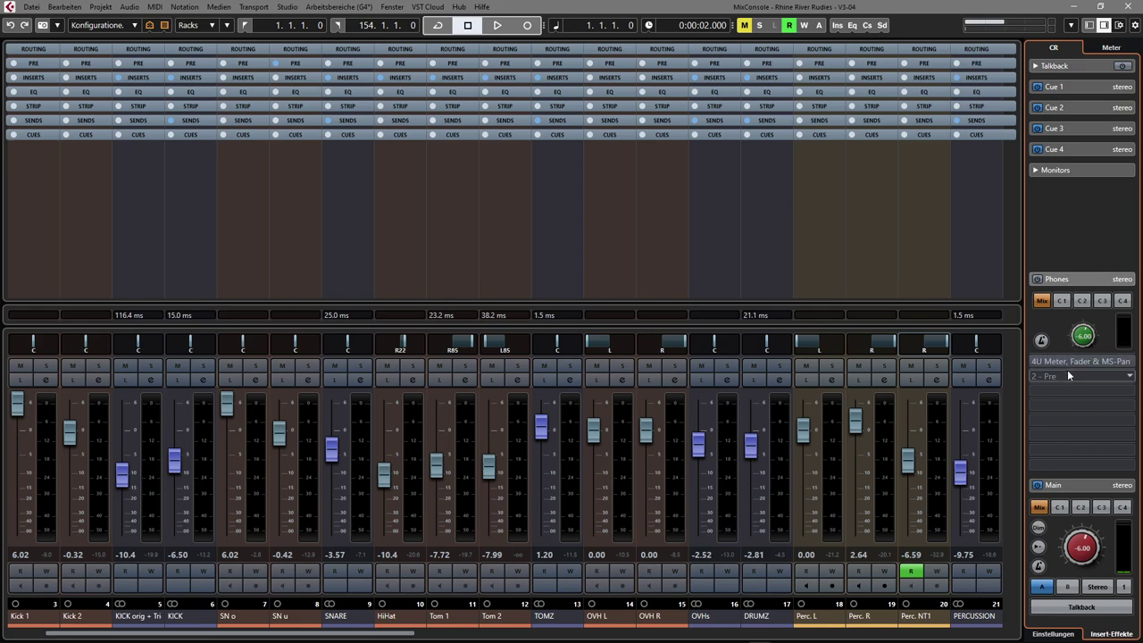
pyautogui.click(1072, 281)
pyautogui.click(1072, 485)
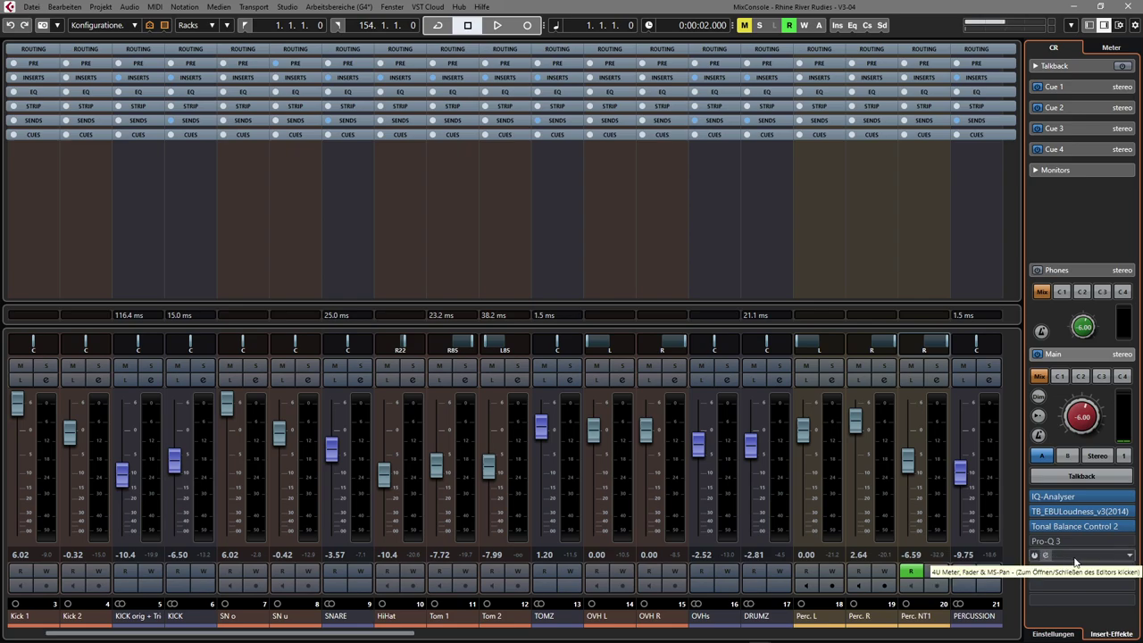
# Return to the Control Room settings and examine the Monitors, Channels and Downmix Presets sections, leaving them collapsed.
pyautogui.click(1052, 635)
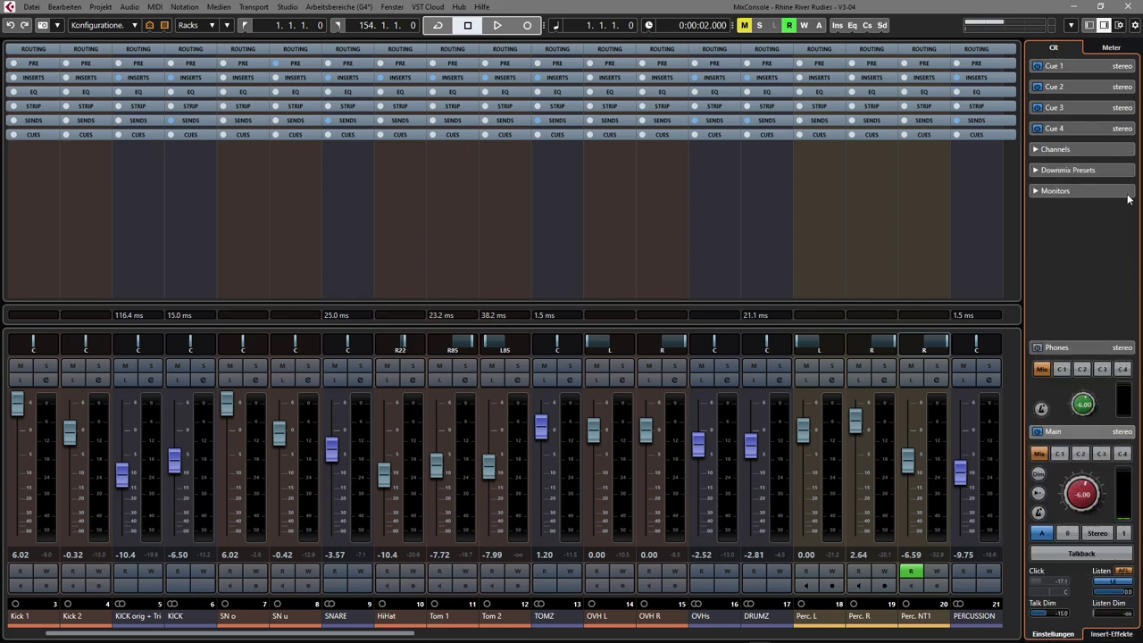
pyautogui.click(1058, 193)
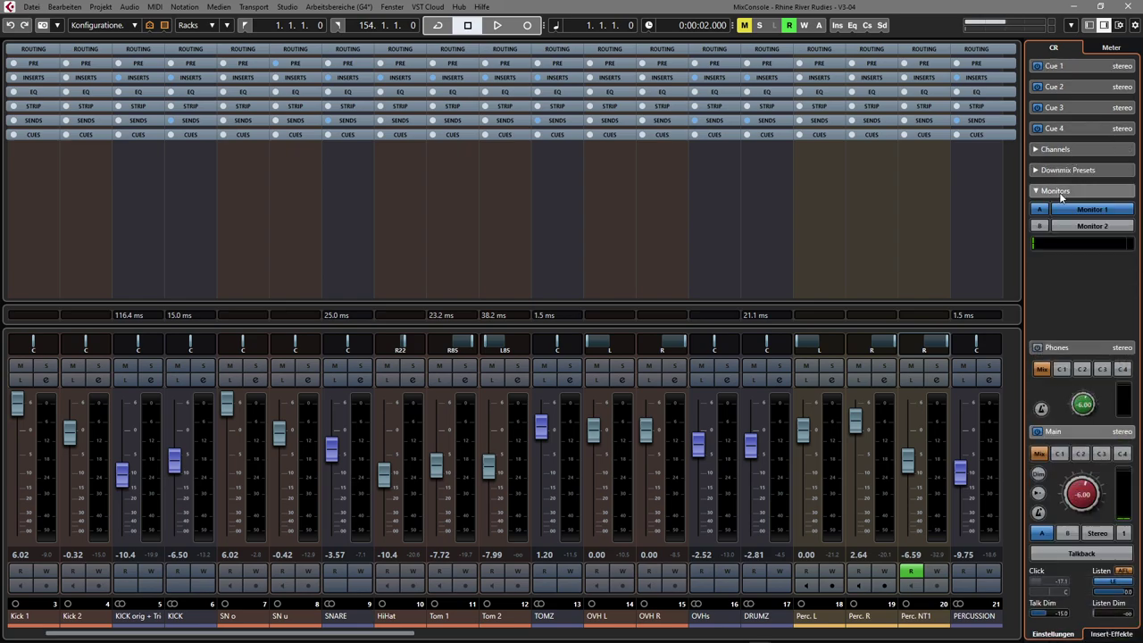
pyautogui.click(1069, 193)
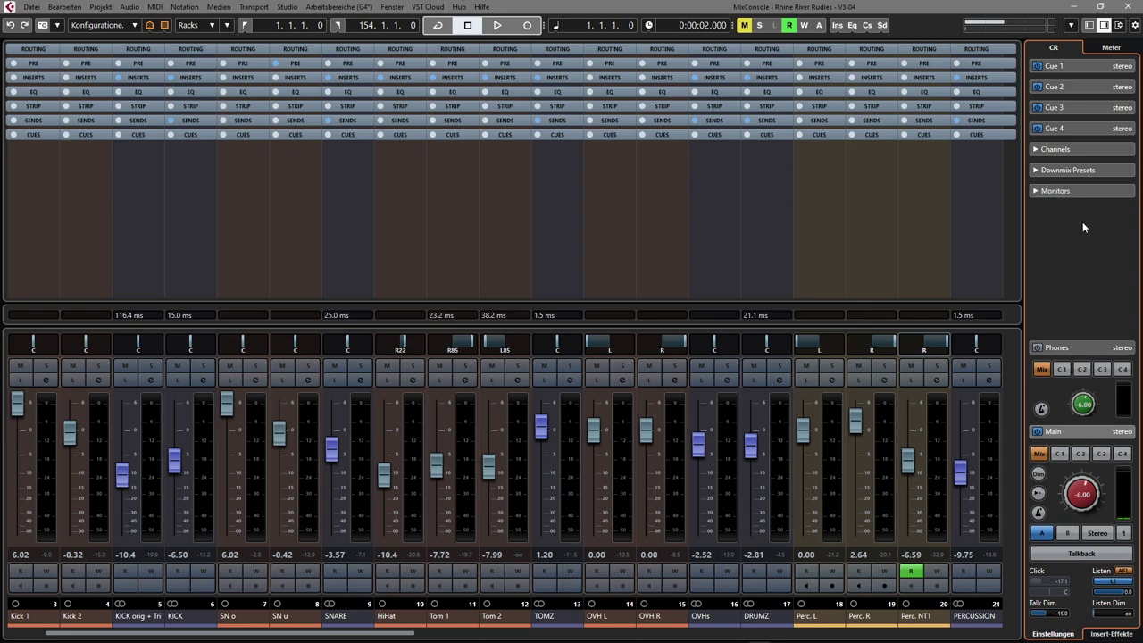
pyautogui.click(1063, 150)
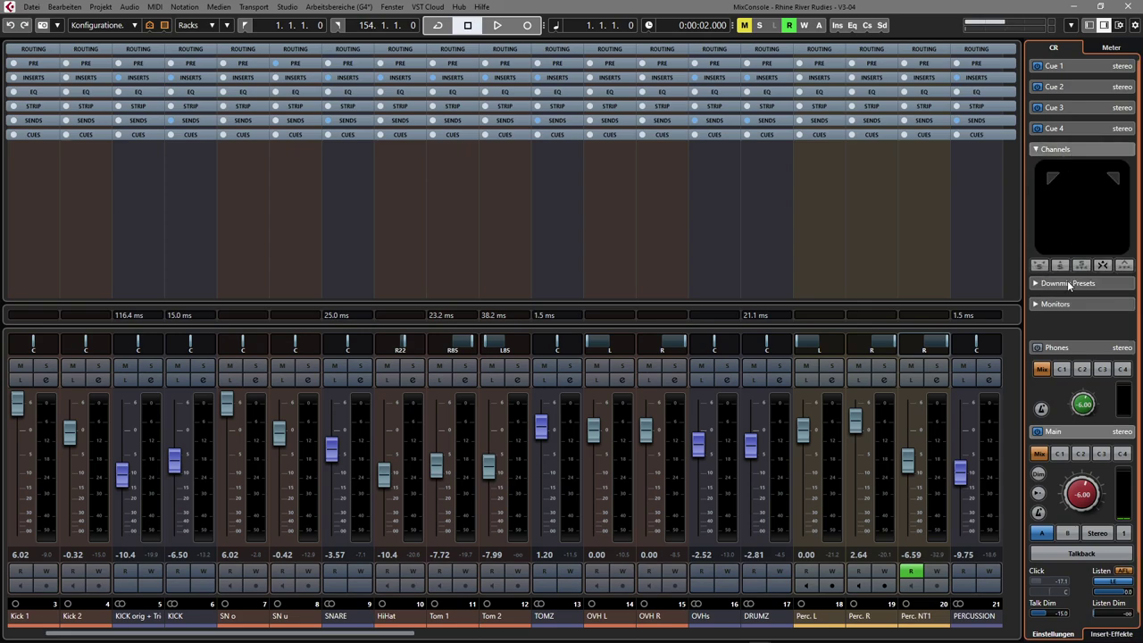
pyautogui.click(1069, 285)
pyautogui.click(1068, 173)
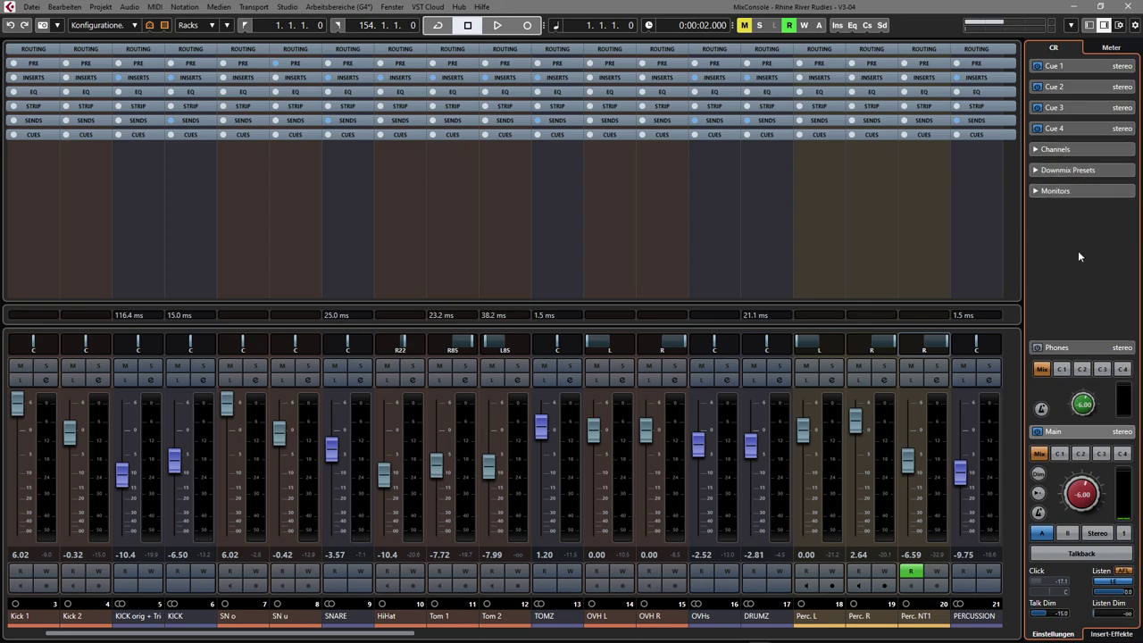
# Expand the Monitors section, examine its insert slots, and return to the Control Room settings.
pyautogui.click(1063, 191)
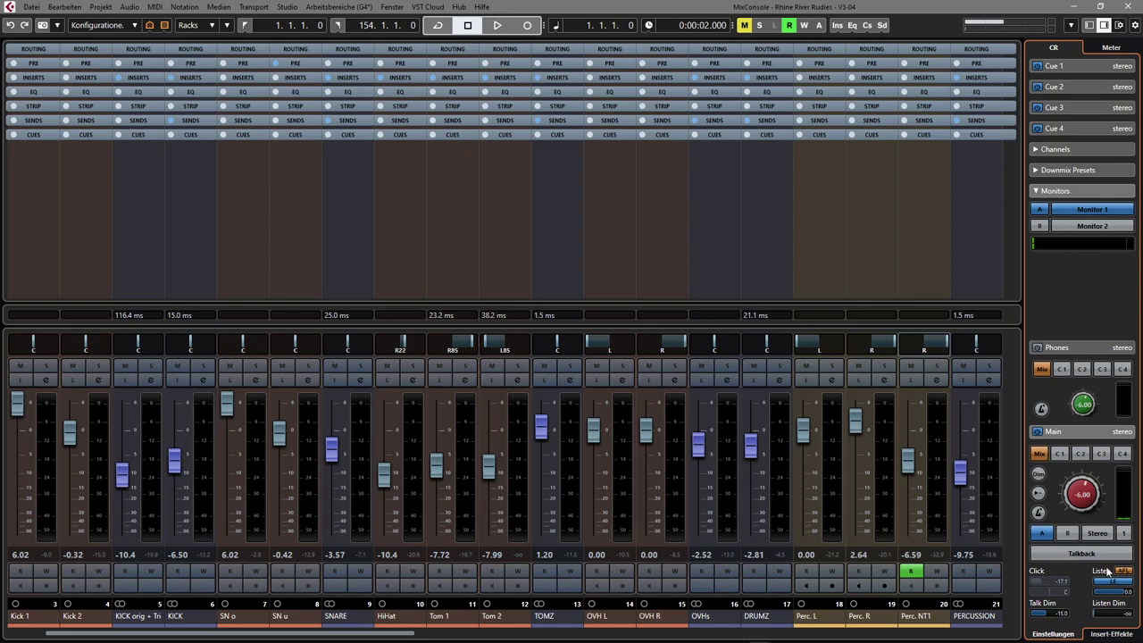
pyautogui.click(1112, 630)
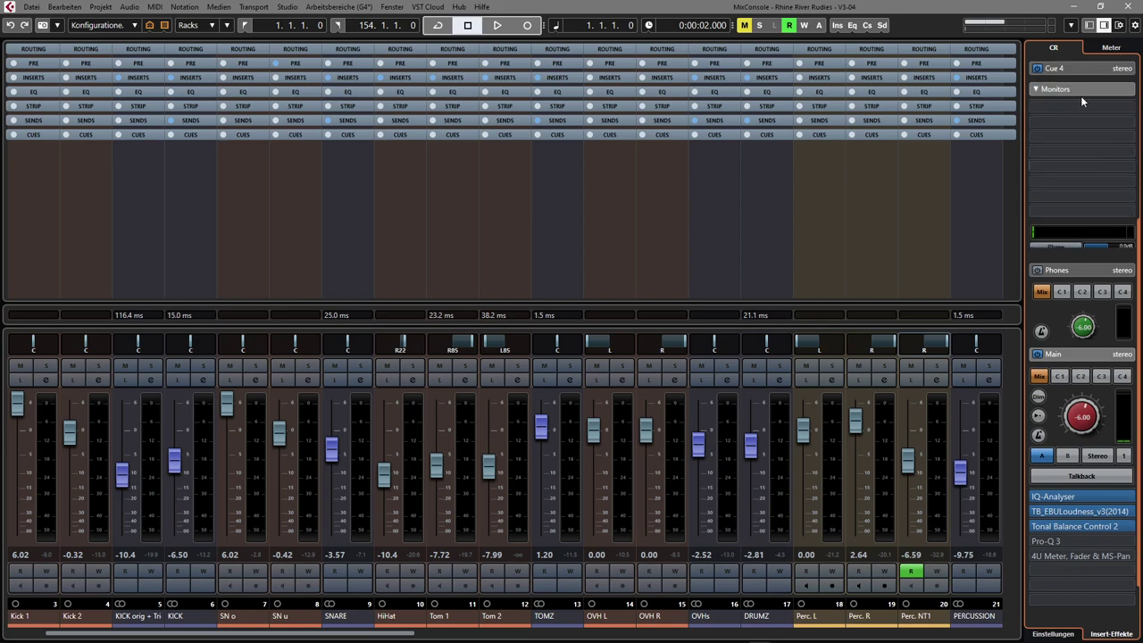
pyautogui.click(1055, 632)
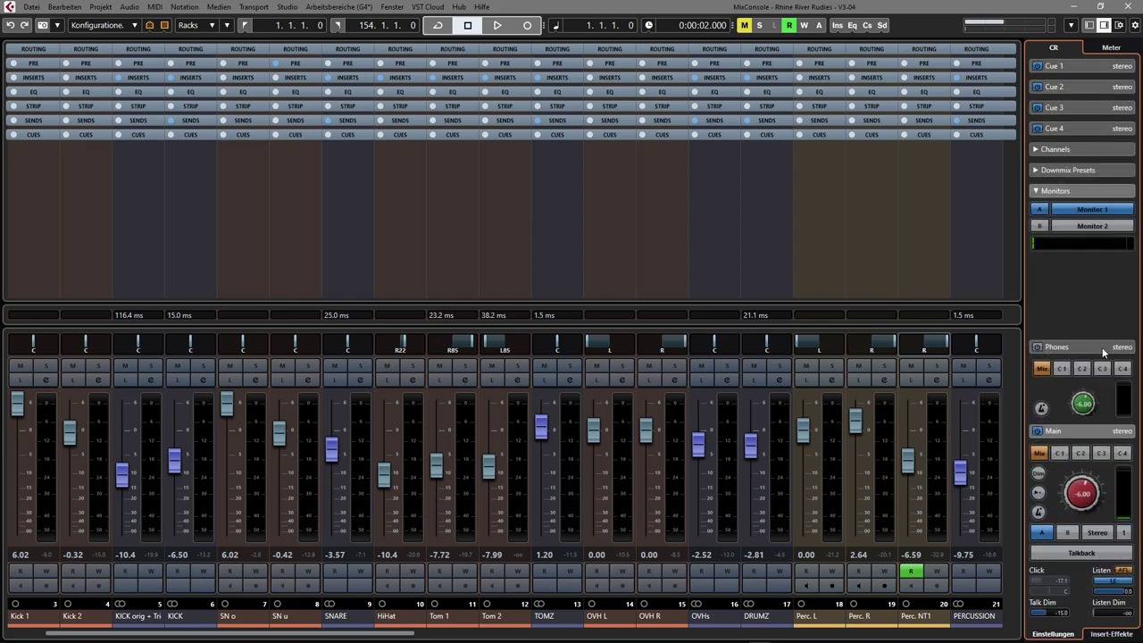
# Switch the Control Room output to Monitor 2 and return to Monitor 1.
pyautogui.click(1078, 227)
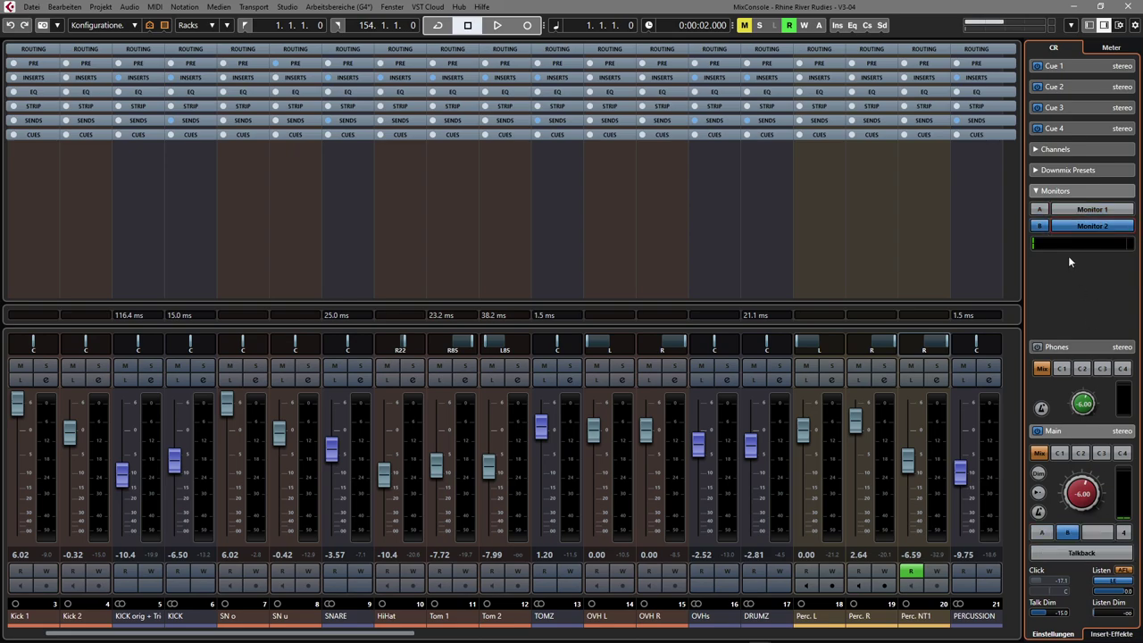
pyautogui.click(1081, 212)
pyautogui.click(1071, 533)
pyautogui.click(1071, 534)
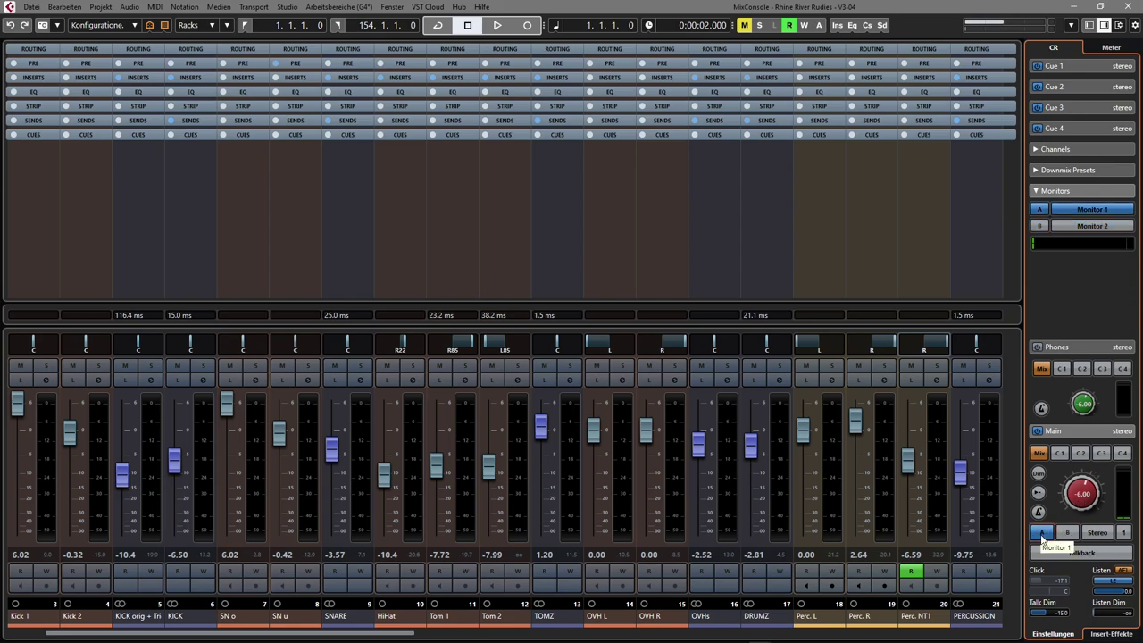
# Cycle the Main channel repeatedly through the Mono and Stereo downmix presets, ending on Stereo.
pyautogui.click(1100, 534)
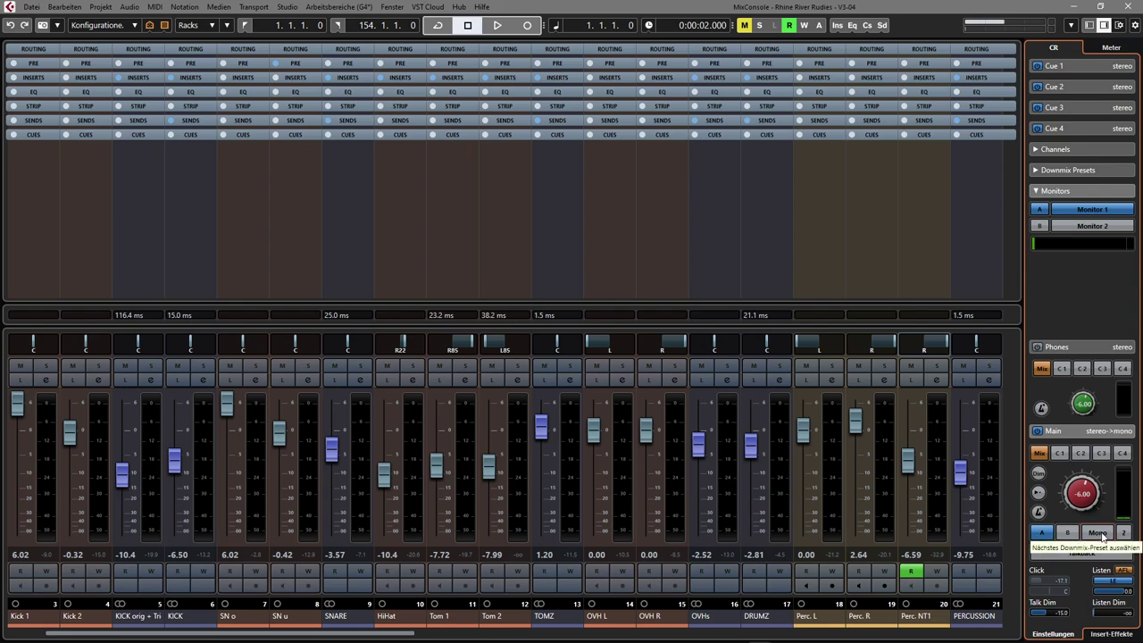
pyautogui.click(1100, 535)
pyautogui.click(1102, 536)
pyautogui.click(1098, 536)
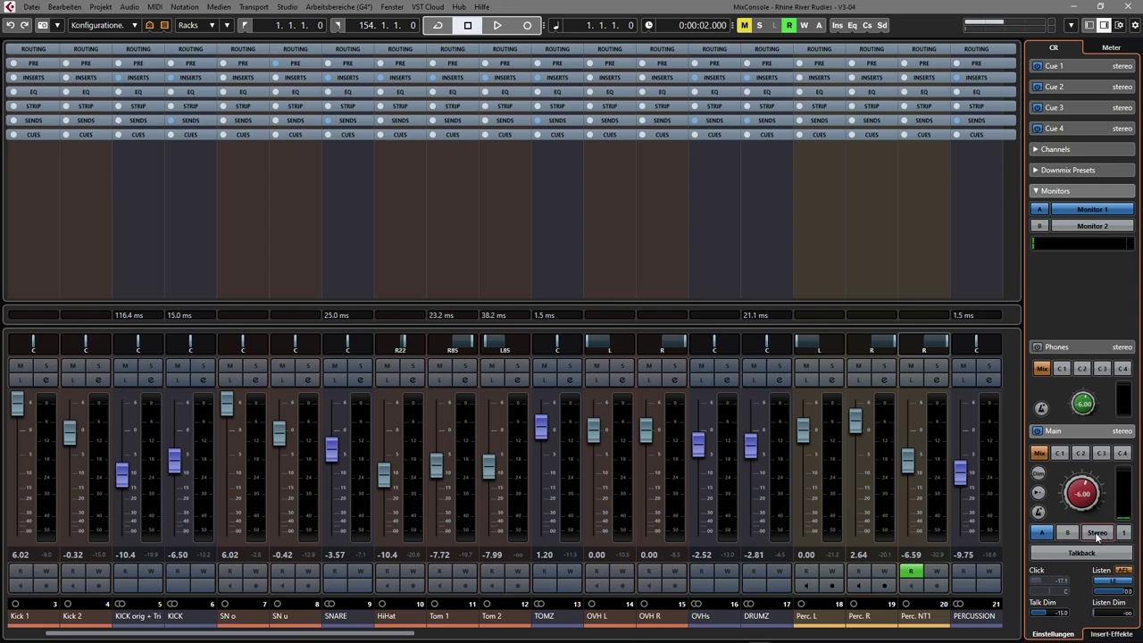
pyautogui.click(1100, 536)
pyautogui.click(1102, 536)
pyautogui.click(1102, 536)
pyautogui.click(1101, 536)
# Select Monitor 2, switch back to Monitor 1, and leave the Monitors section collapsed.
pyautogui.click(1068, 533)
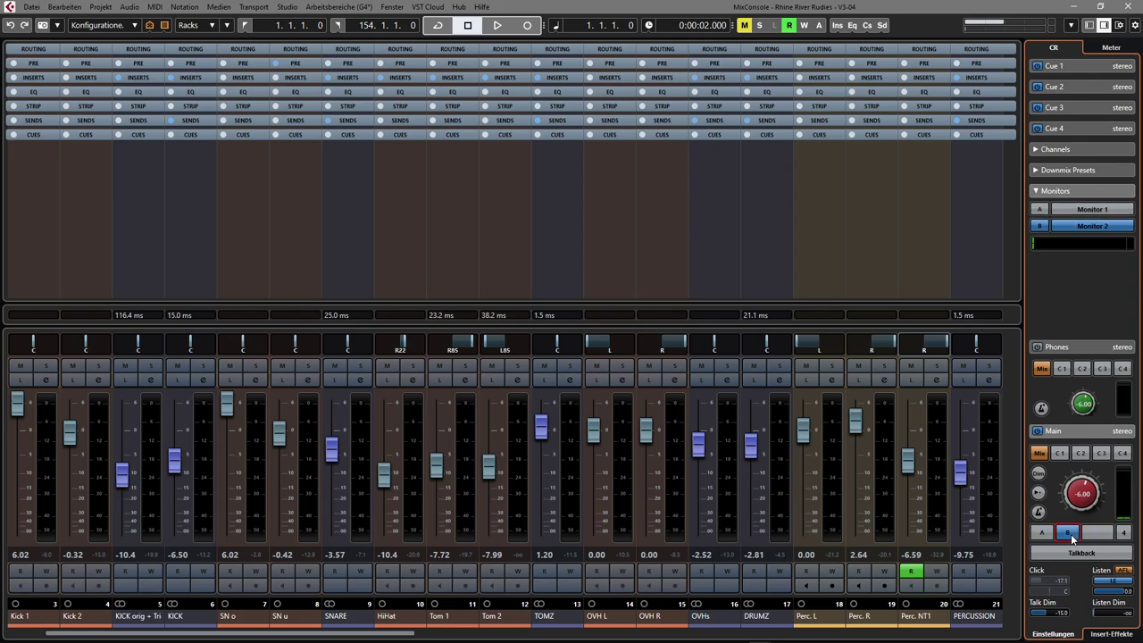
pyautogui.click(1043, 533)
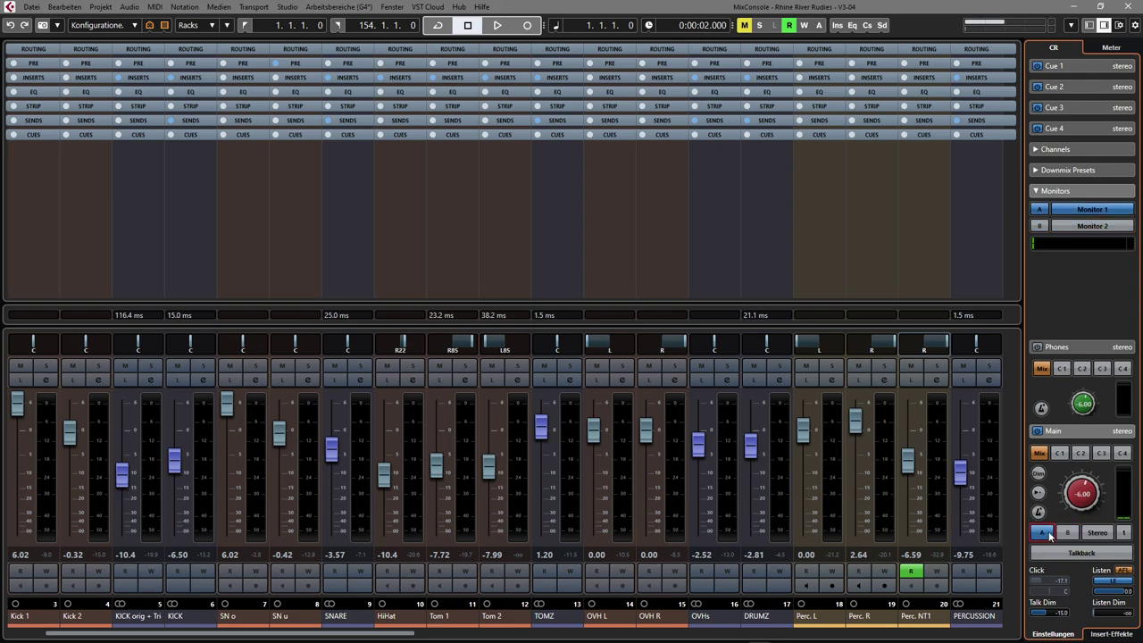
pyautogui.click(1069, 171)
pyautogui.click(1069, 170)
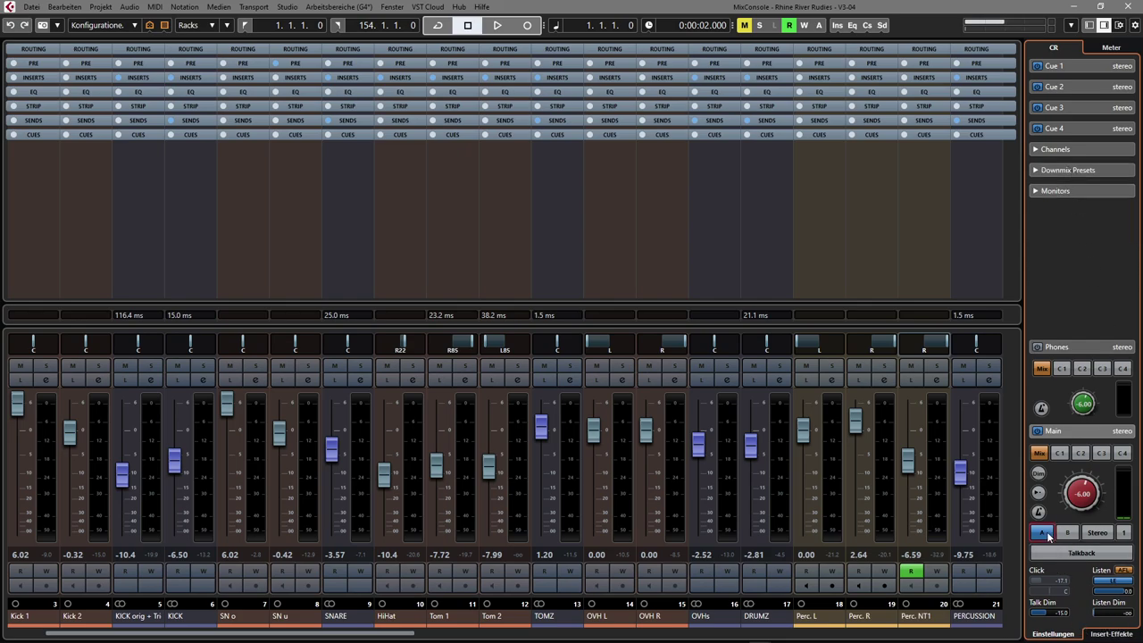
# Insert FabFilter Pro-Q 3 in Monitor 1's first insert slot with a low shelf at about 40 Hz, -30 dB and Q 0.3.
pyautogui.click(1112, 635)
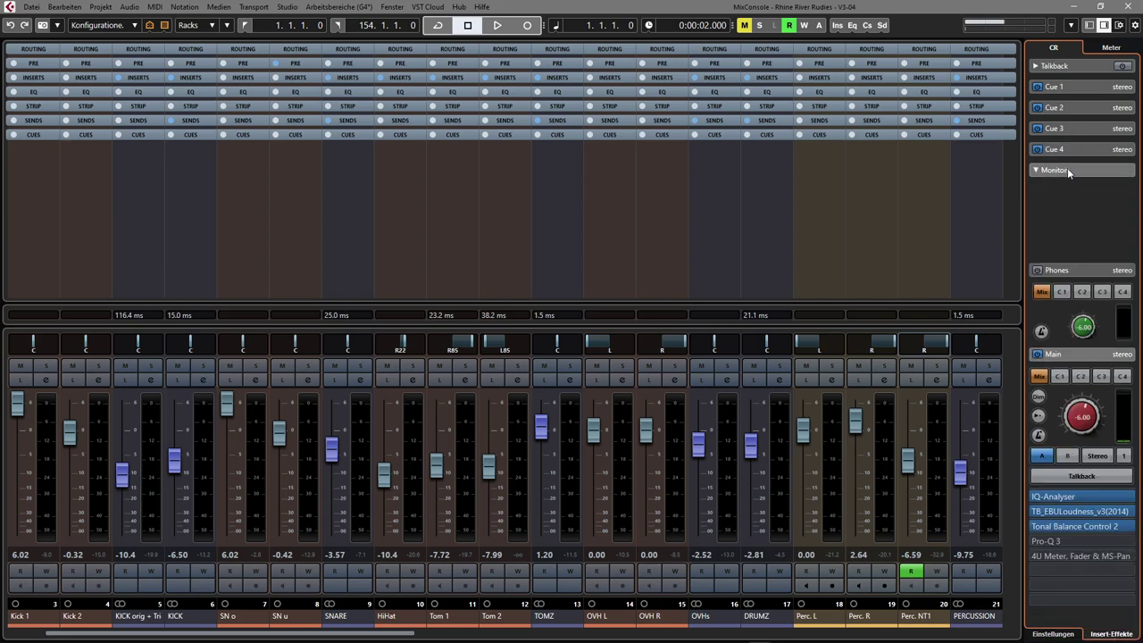
pyautogui.click(1070, 171)
pyautogui.click(1063, 107)
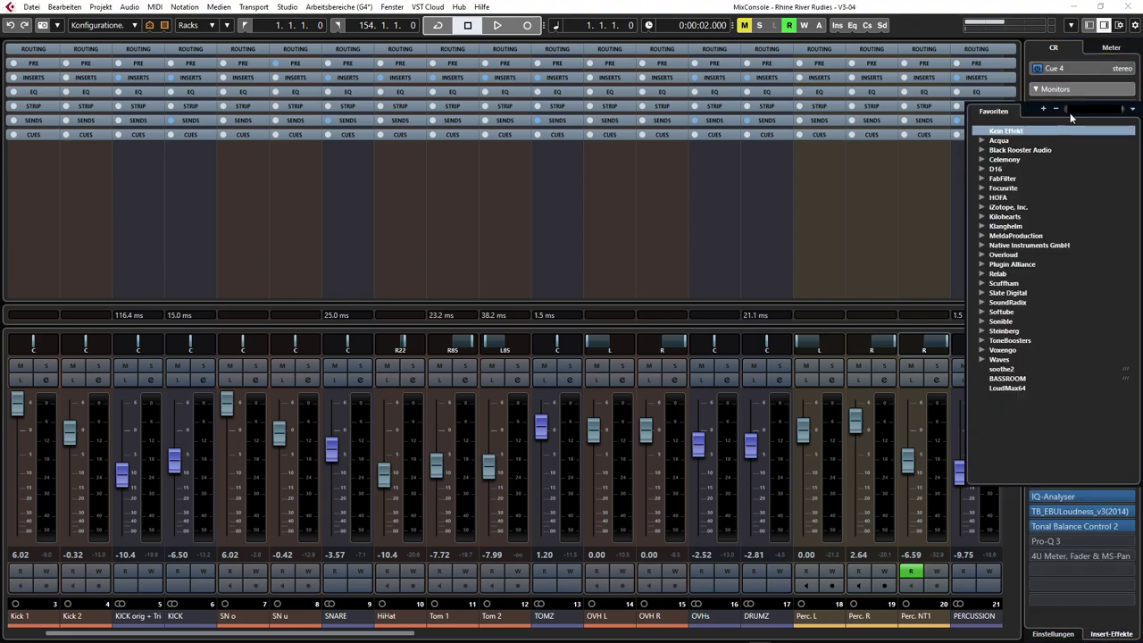
pyautogui.click(1060, 94)
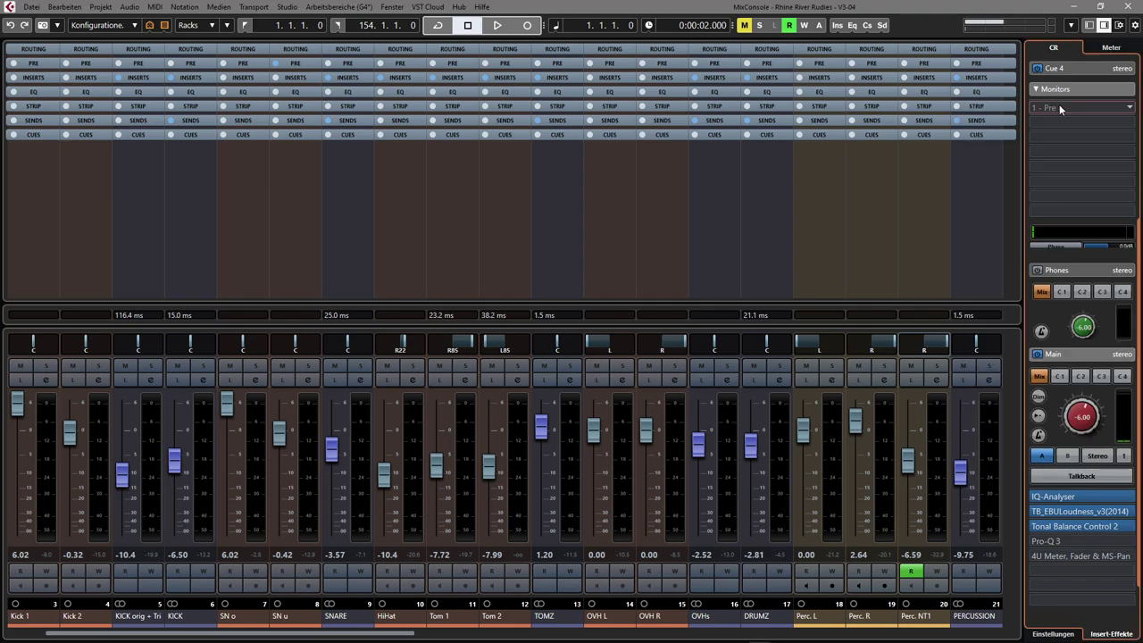
pyautogui.click(1072, 104)
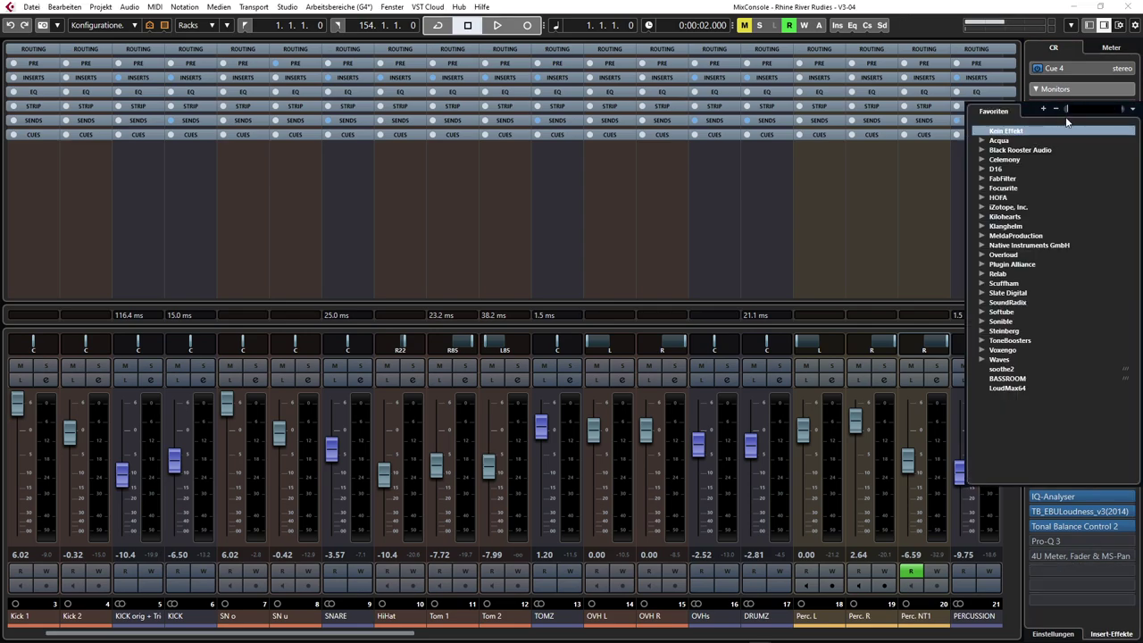
pyautogui.write('pro')
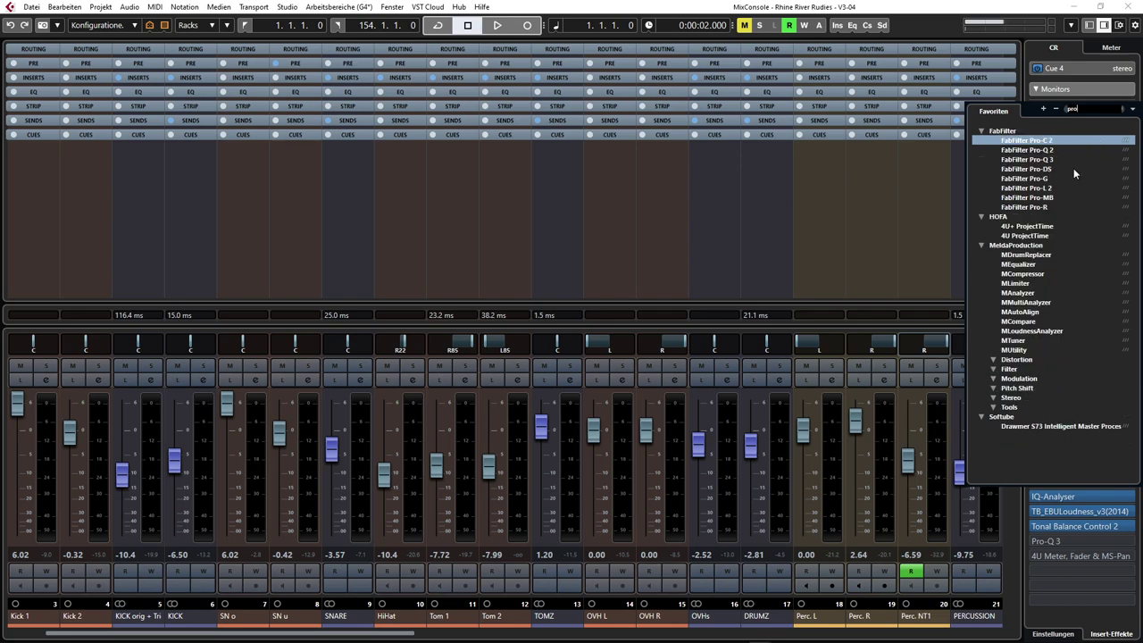
pyautogui.click(1049, 159)
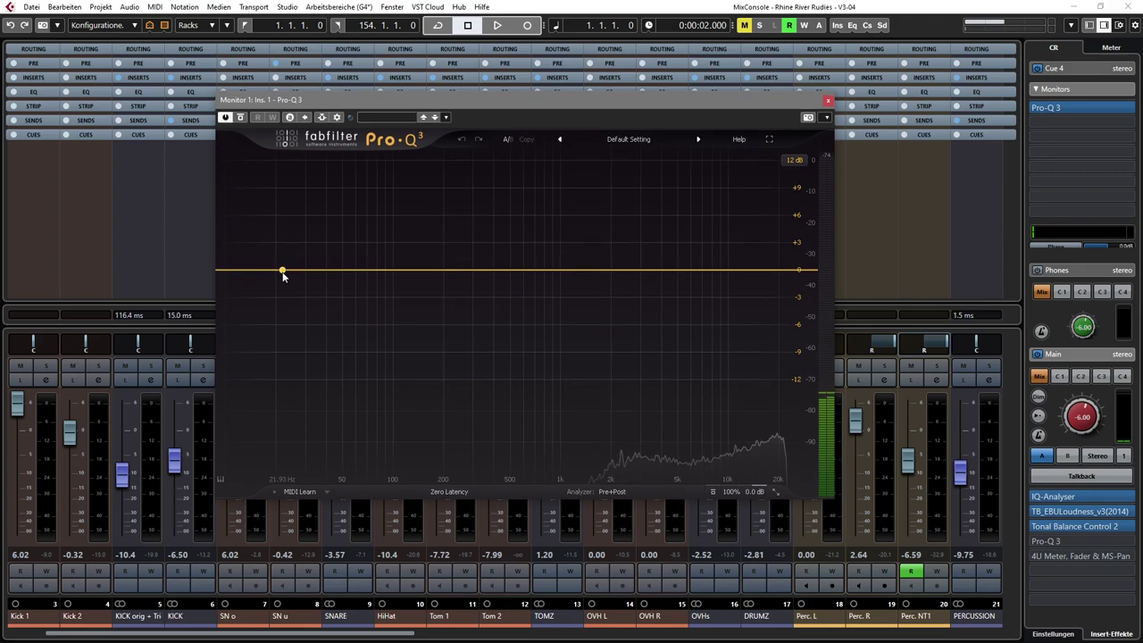
pyautogui.moveTo(282, 273); pyautogui.dragTo(320, 331)
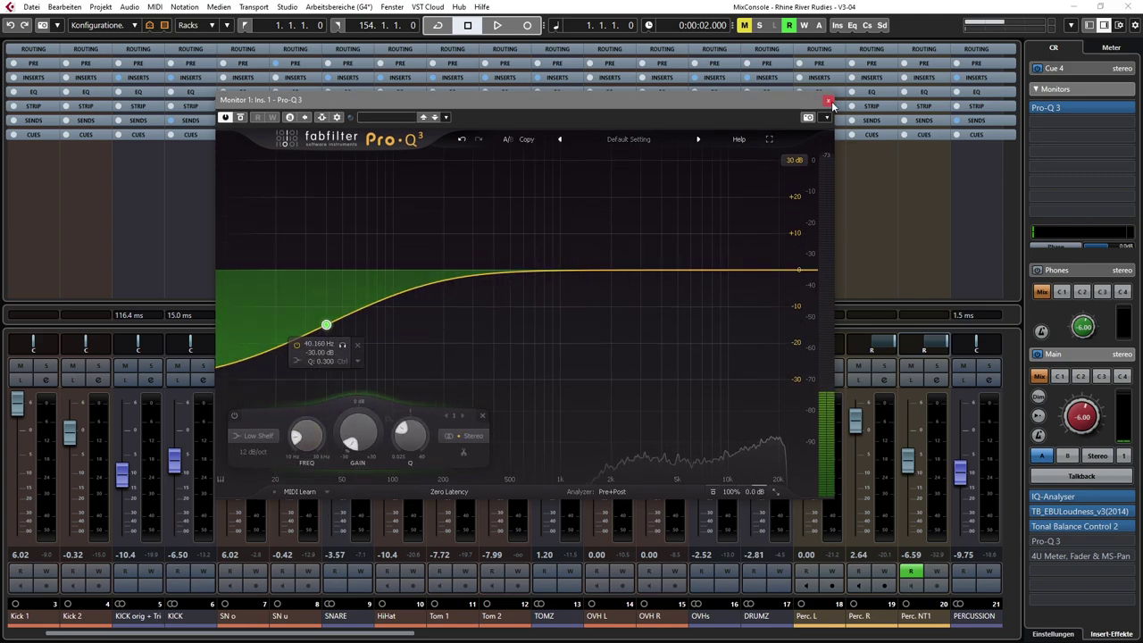
pyautogui.click(828, 100)
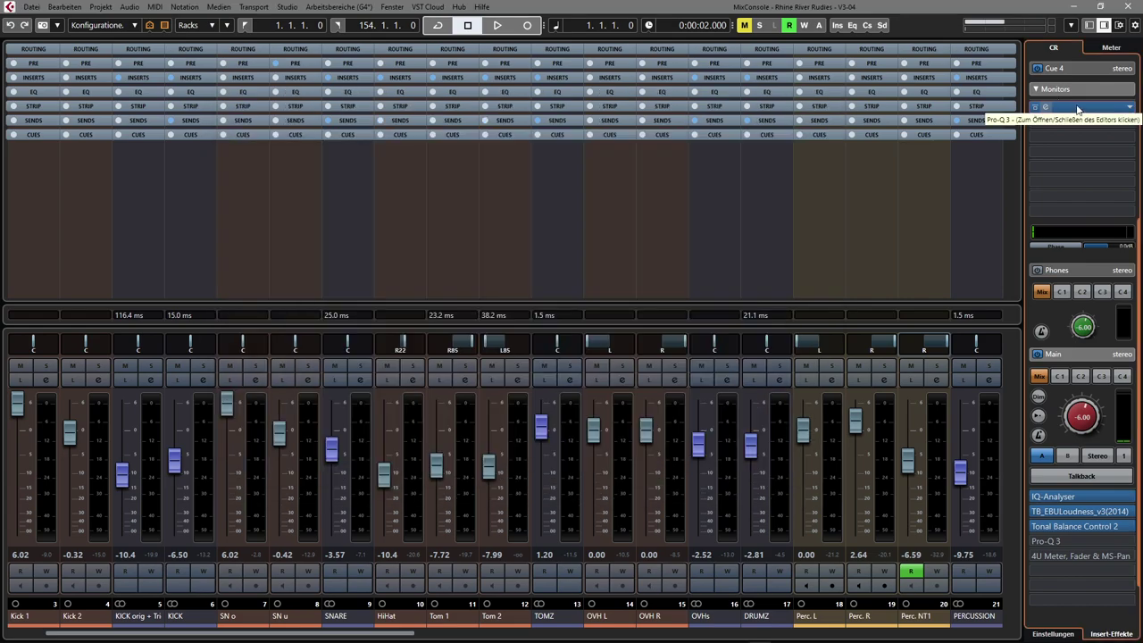
# Compare the inserts of Monitor 2 and Monitor 1, then collapse Monitors and return to the Control Room settings.
pyautogui.click(1067, 456)
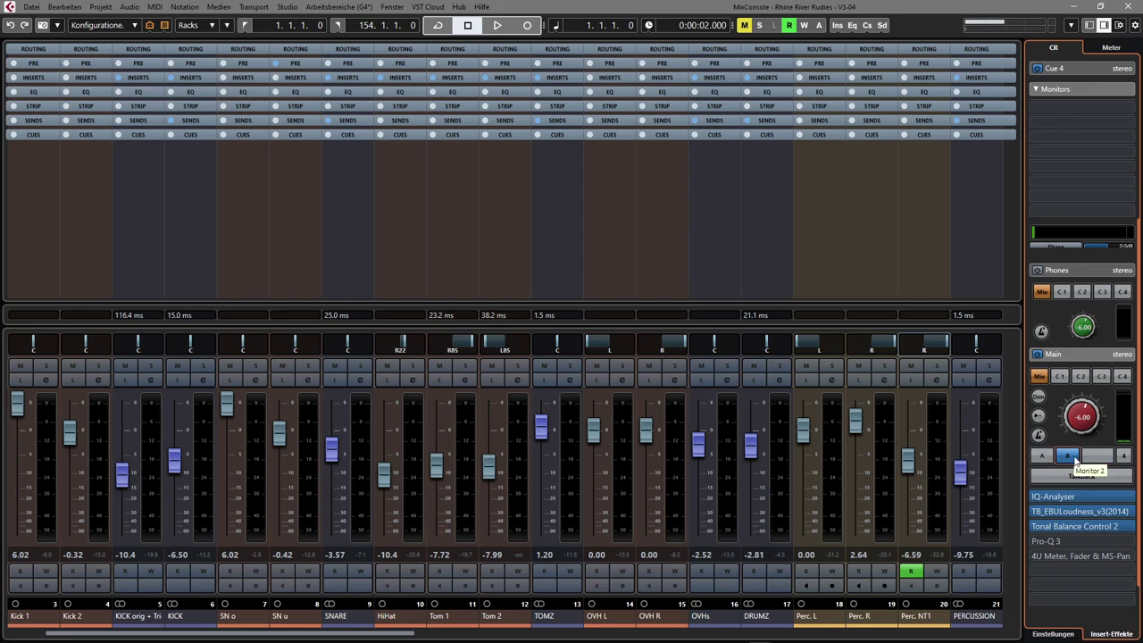
pyautogui.click(1044, 458)
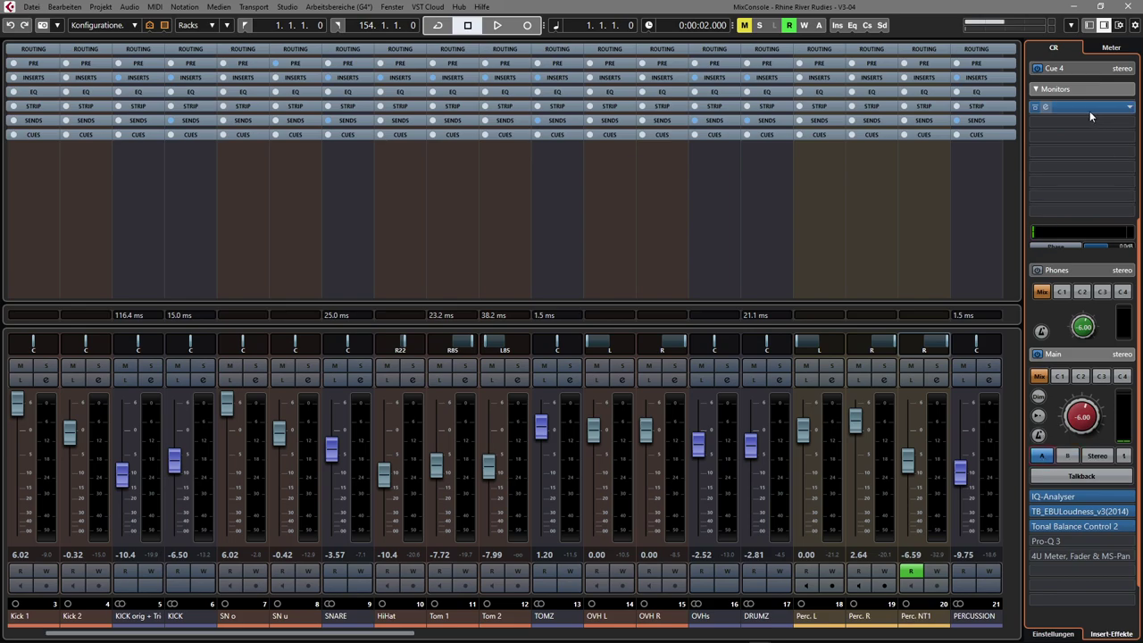
pyautogui.click(1065, 88)
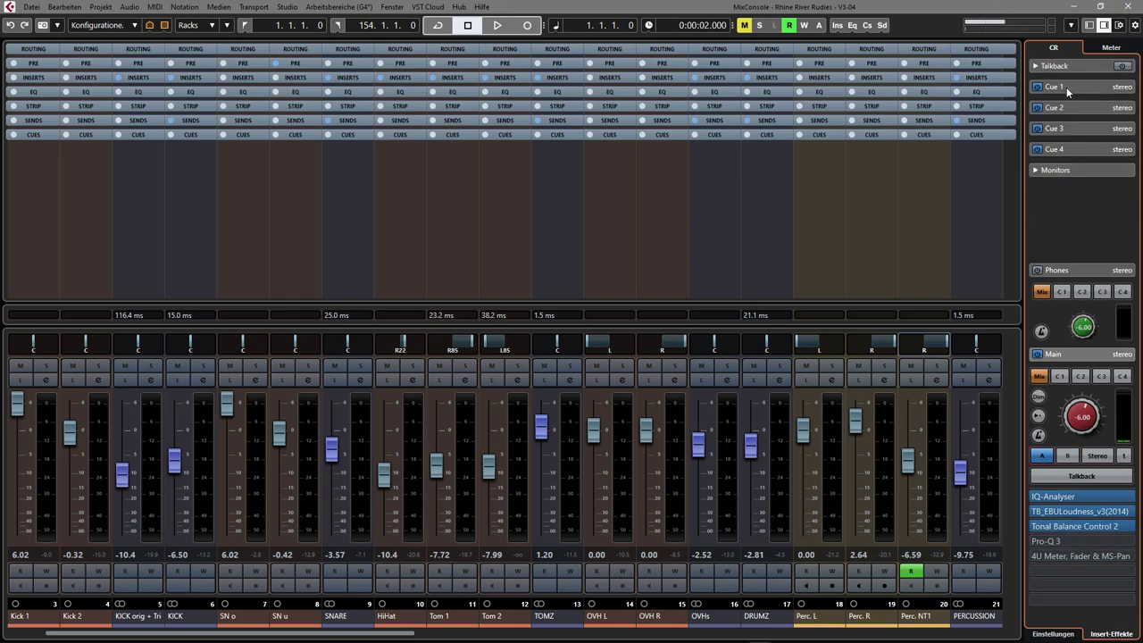
pyautogui.click(1063, 634)
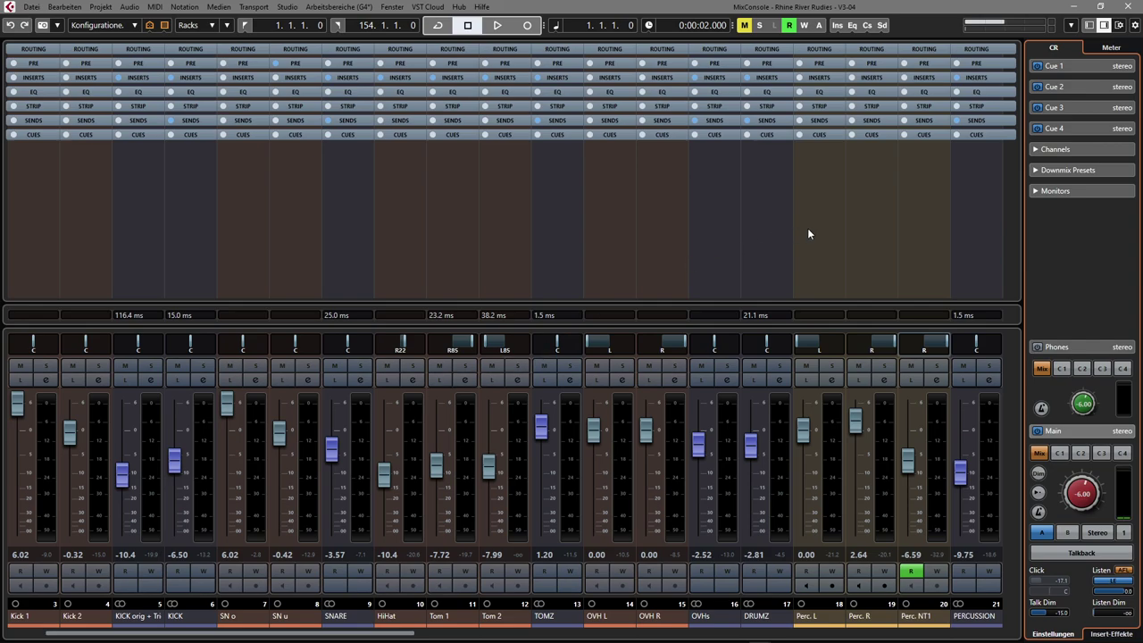
# View the Downmix Presets, expand the Channels section, and solo the left and right channels alternately.
pyautogui.click(1068, 170)
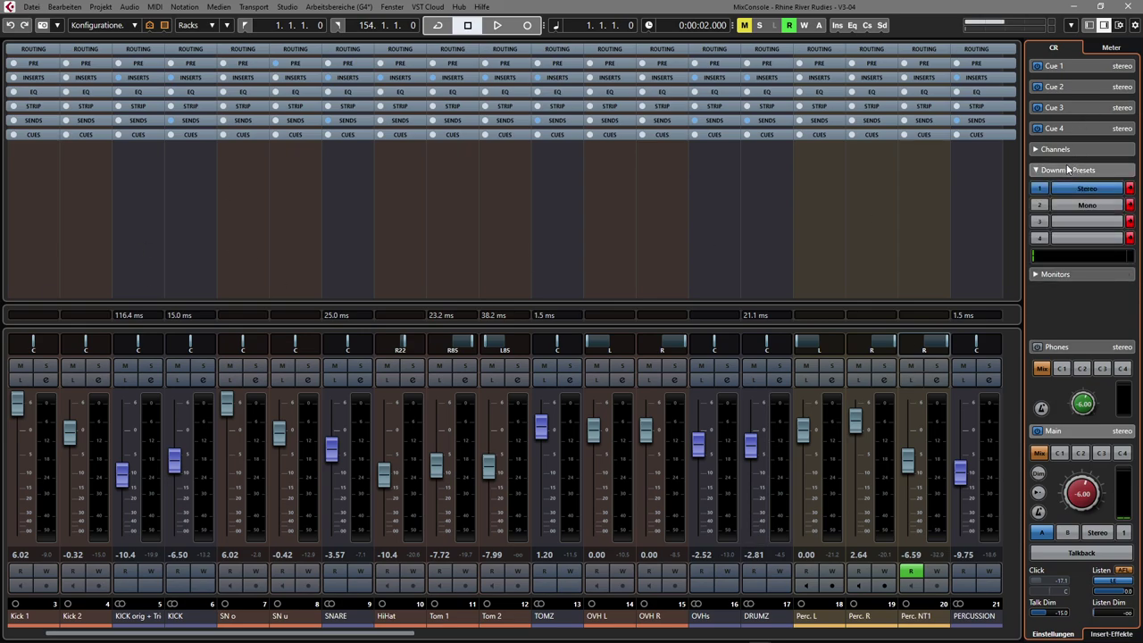
pyautogui.click(1067, 150)
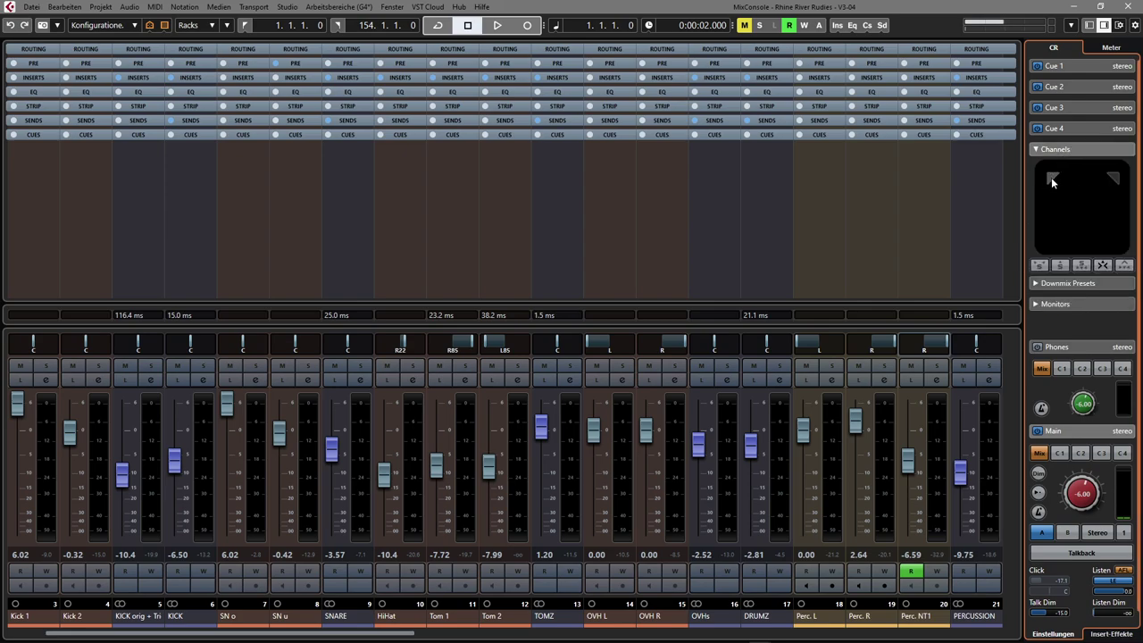
pyautogui.click(1053, 181)
pyautogui.click(1115, 179)
pyautogui.click(1053, 179)
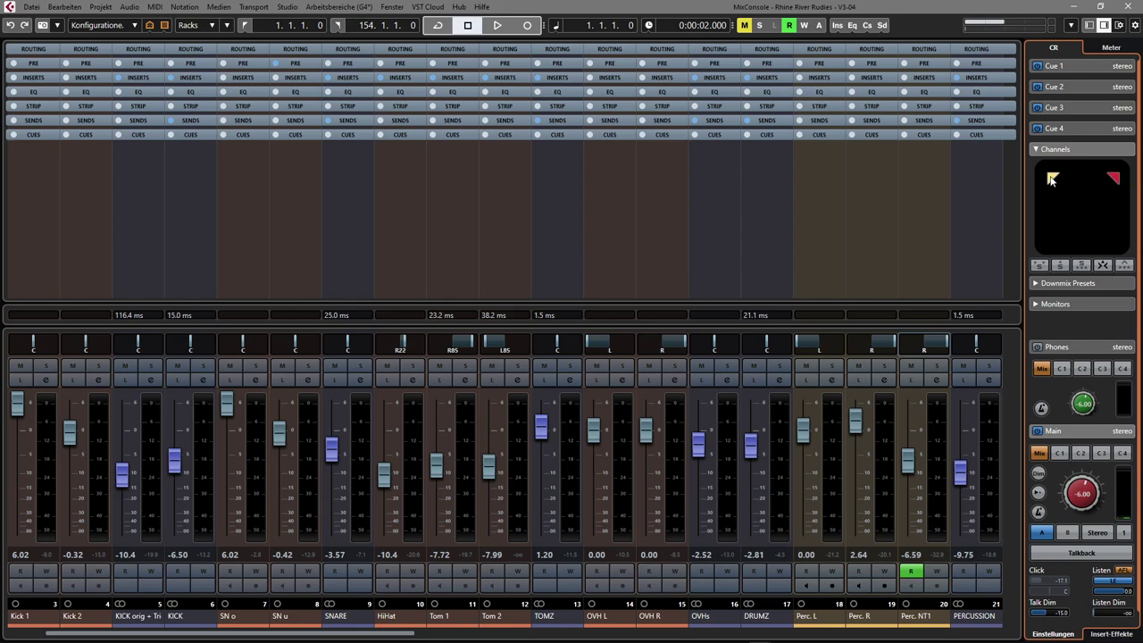
pyautogui.click(1115, 179)
pyautogui.click(1054, 178)
pyautogui.click(1115, 179)
# Show the Stereo Out channel and test the right channel solo with the centre-listening option on and off.
pyautogui.hscroll(7, 931, 589)
pyautogui.click(651, 636)
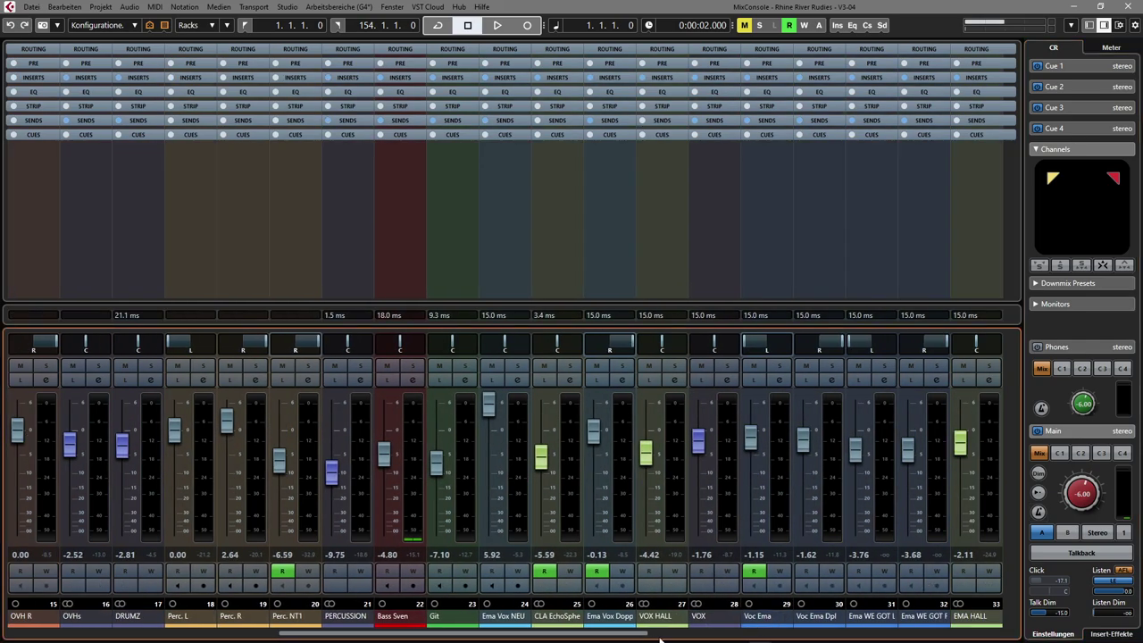
pyautogui.moveTo(644, 637); pyautogui.dragTo(1080, 631)
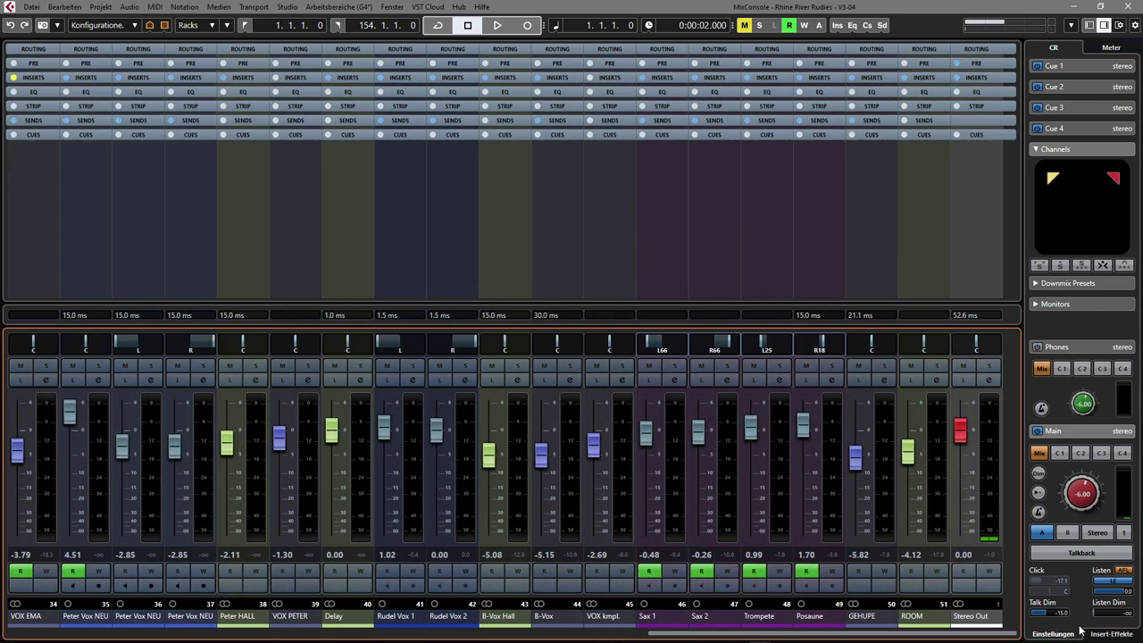
pyautogui.click(1111, 177)
pyautogui.click(1103, 266)
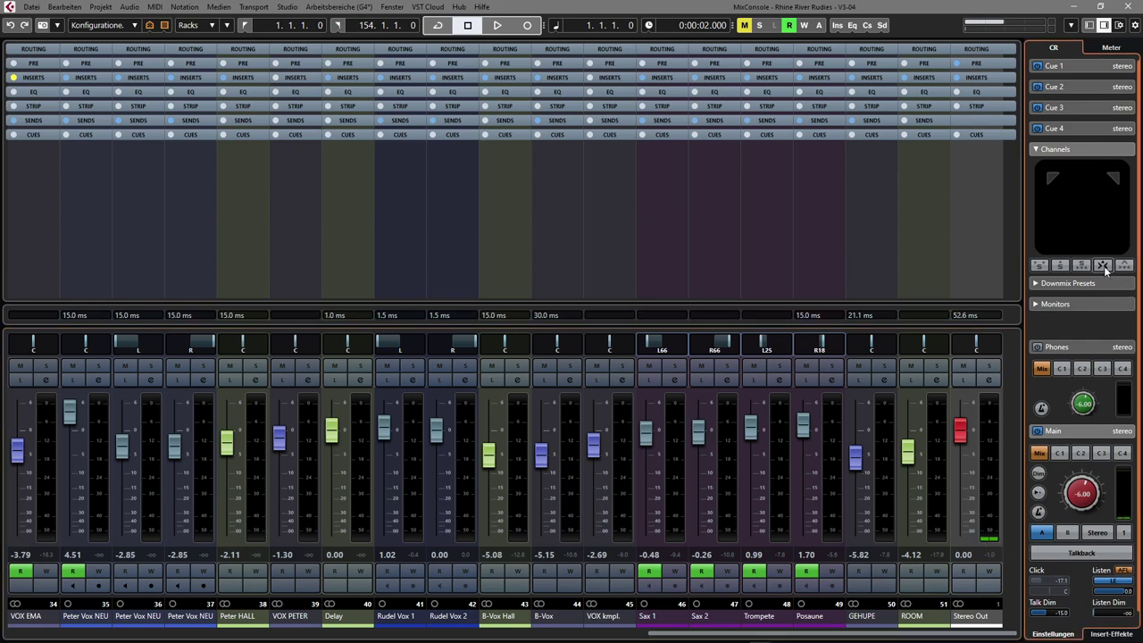
pyautogui.click(1115, 178)
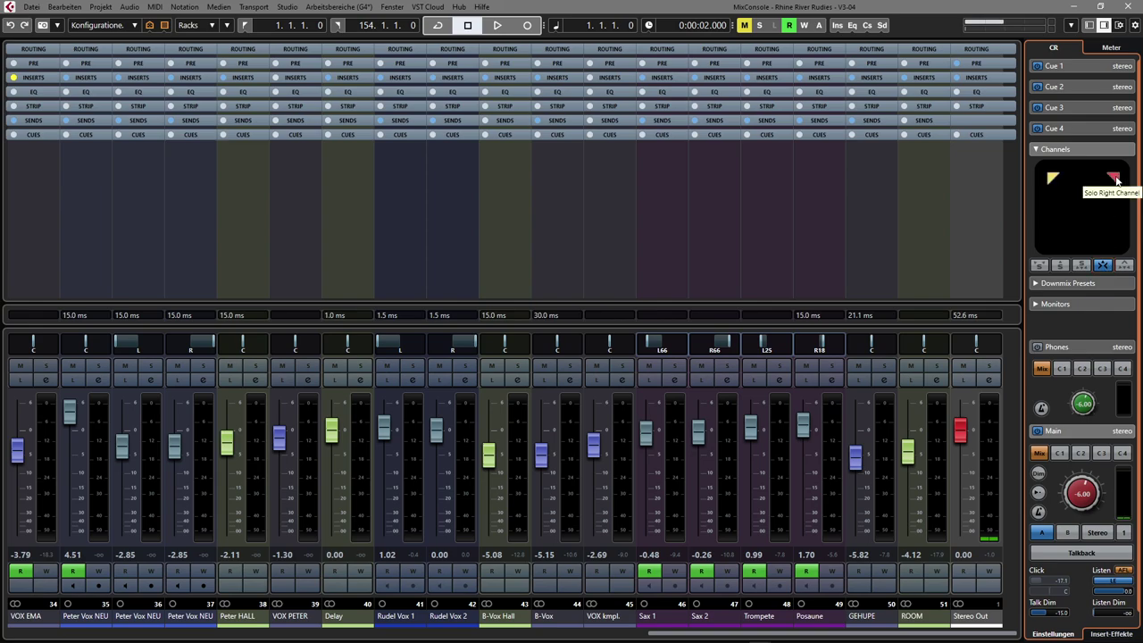
pyautogui.click(1104, 268)
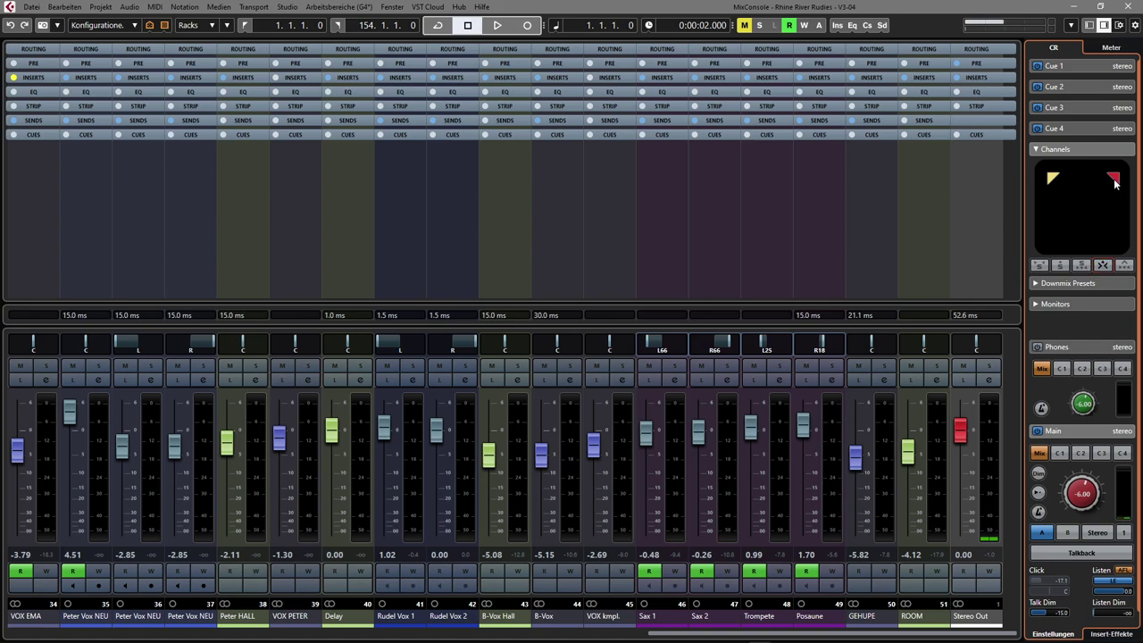
# Switch to the project window and view the Control Room's Downmix Presets, leaving only the Channels section expanded.
pyautogui.press('F3')
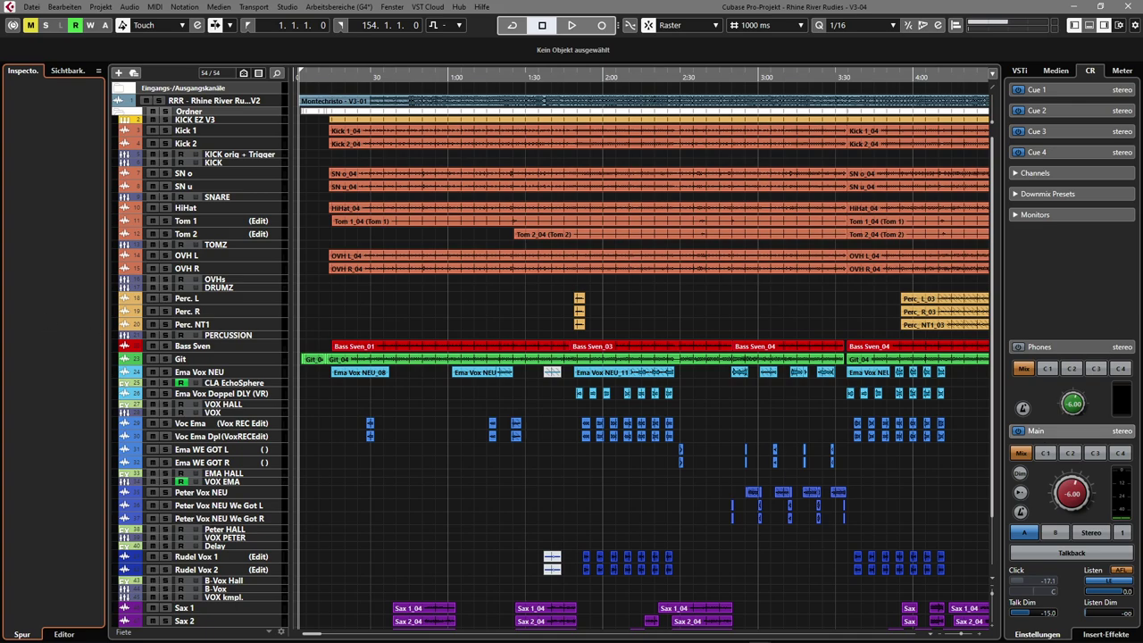
pyautogui.click(1047, 195)
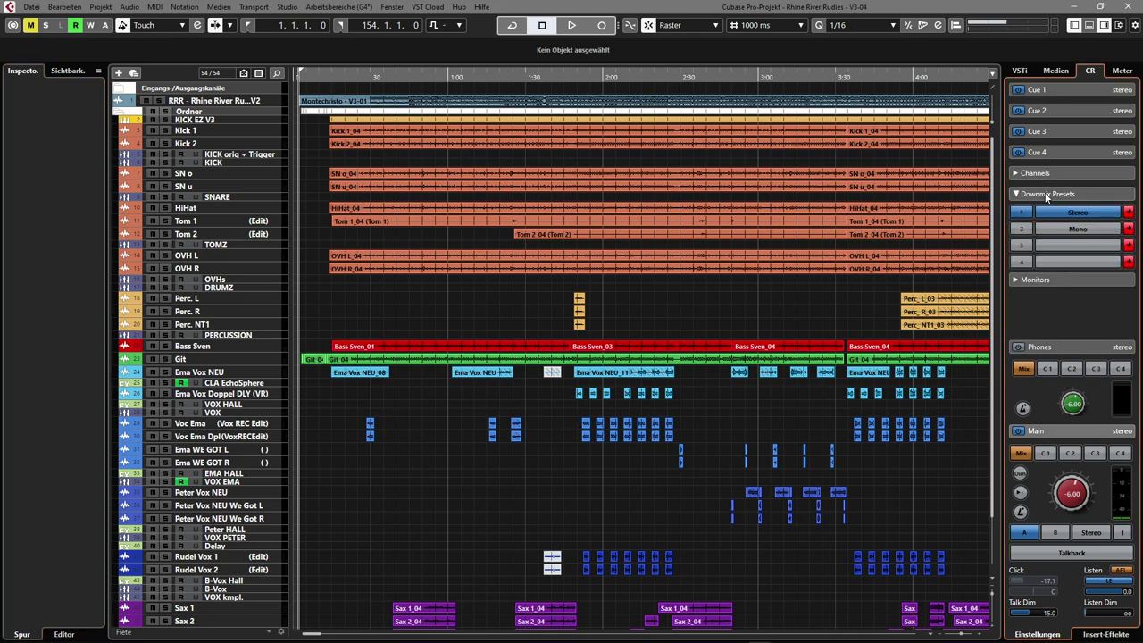
pyautogui.click(1060, 195)
pyautogui.click(1054, 176)
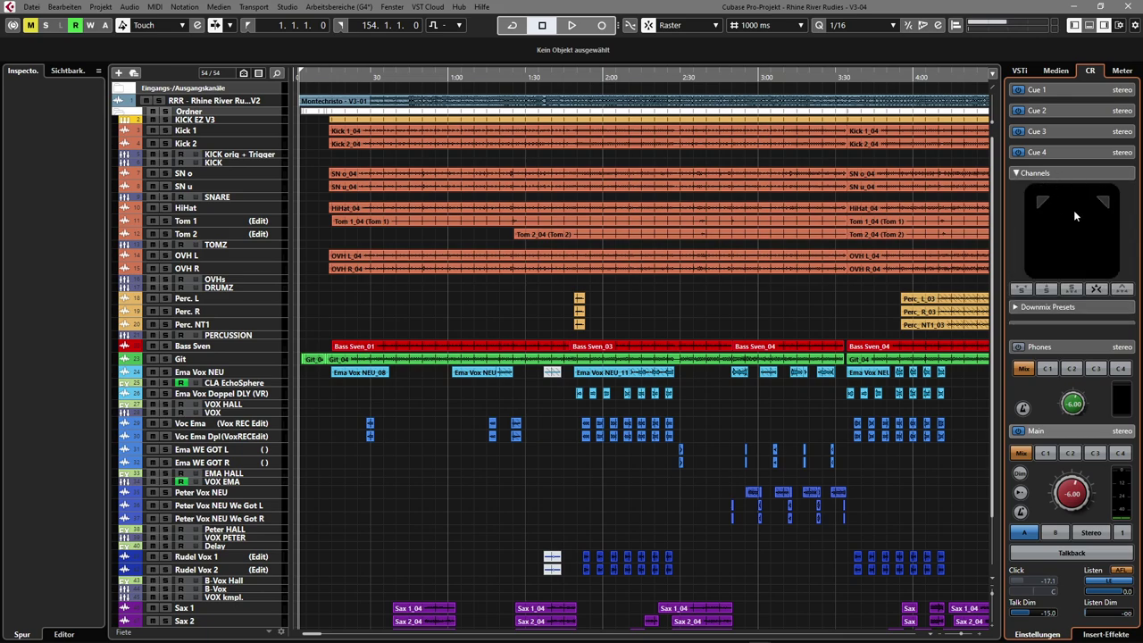
# Play the project and alternate between left and right channel solo, trying the centre-listening option and ending on the left channel.
pyautogui.press('space')
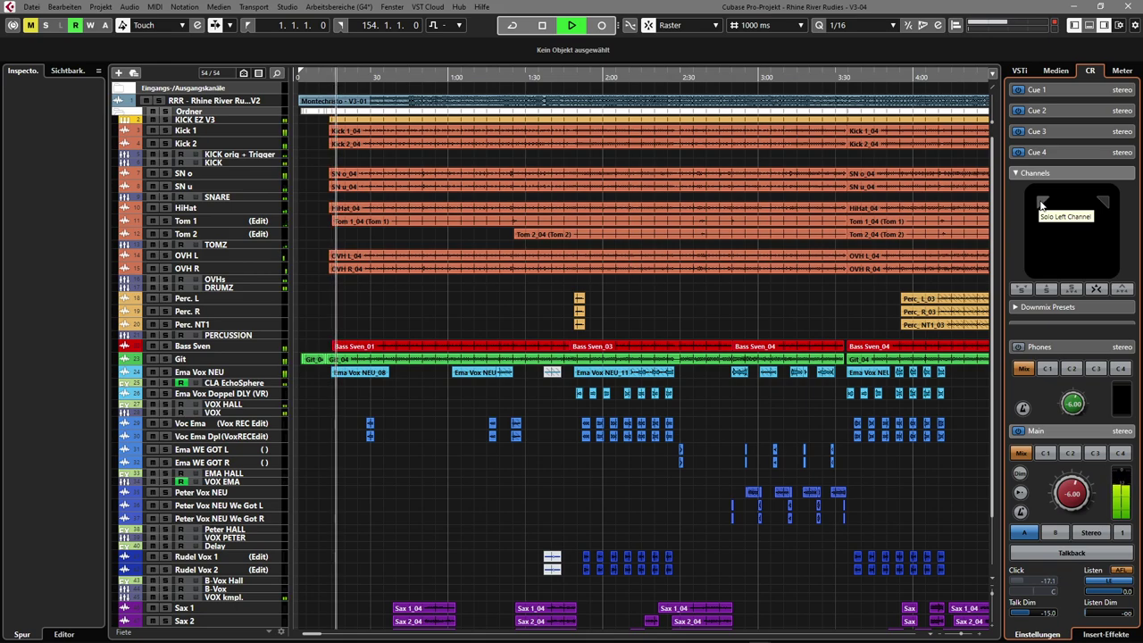
pyautogui.click(1042, 204)
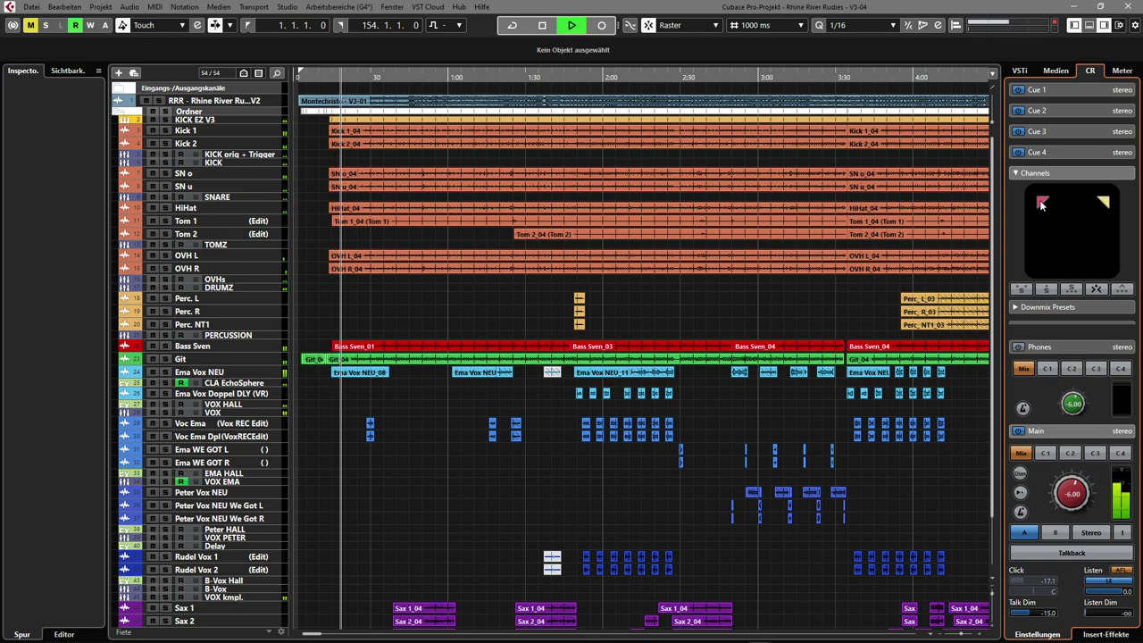
pyautogui.click(1104, 203)
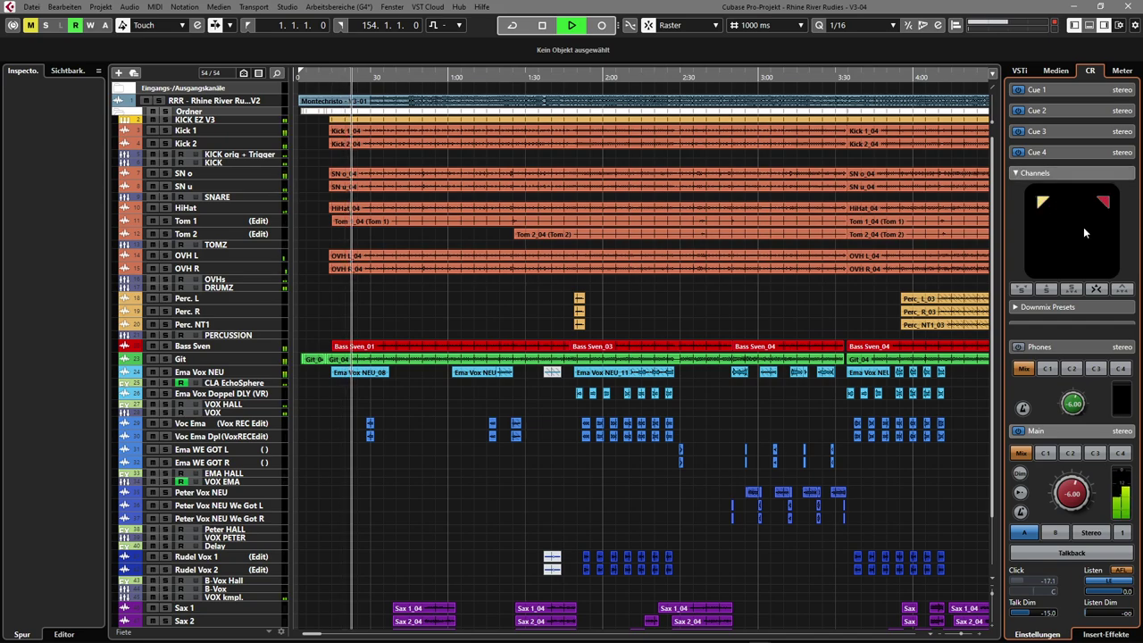
pyautogui.click(1098, 291)
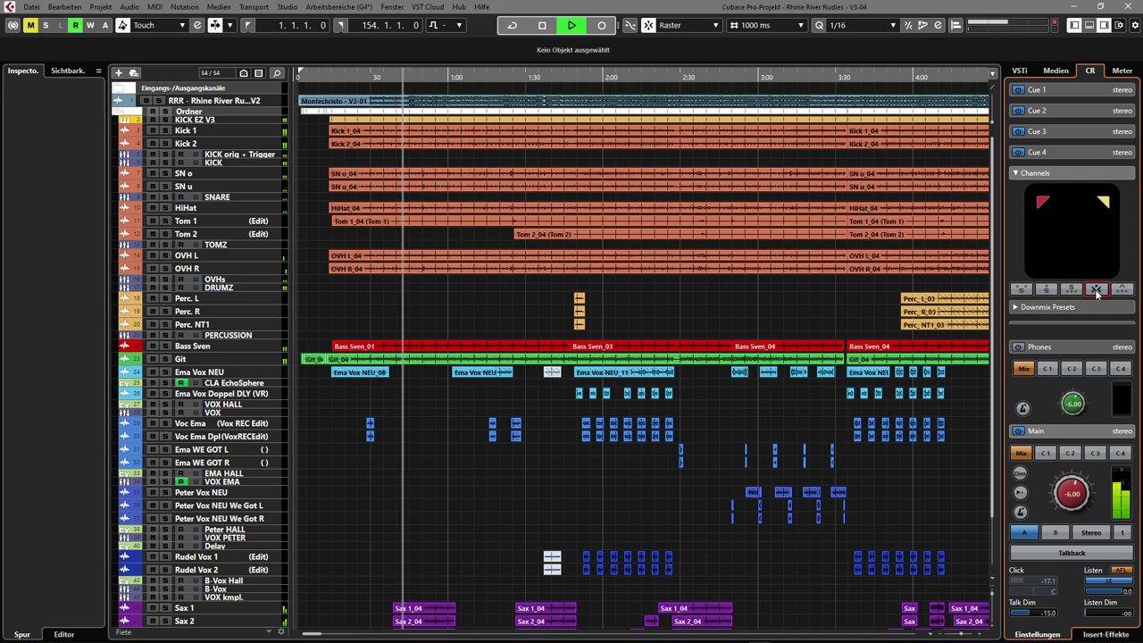
pyautogui.click(1105, 204)
pyautogui.click(1044, 204)
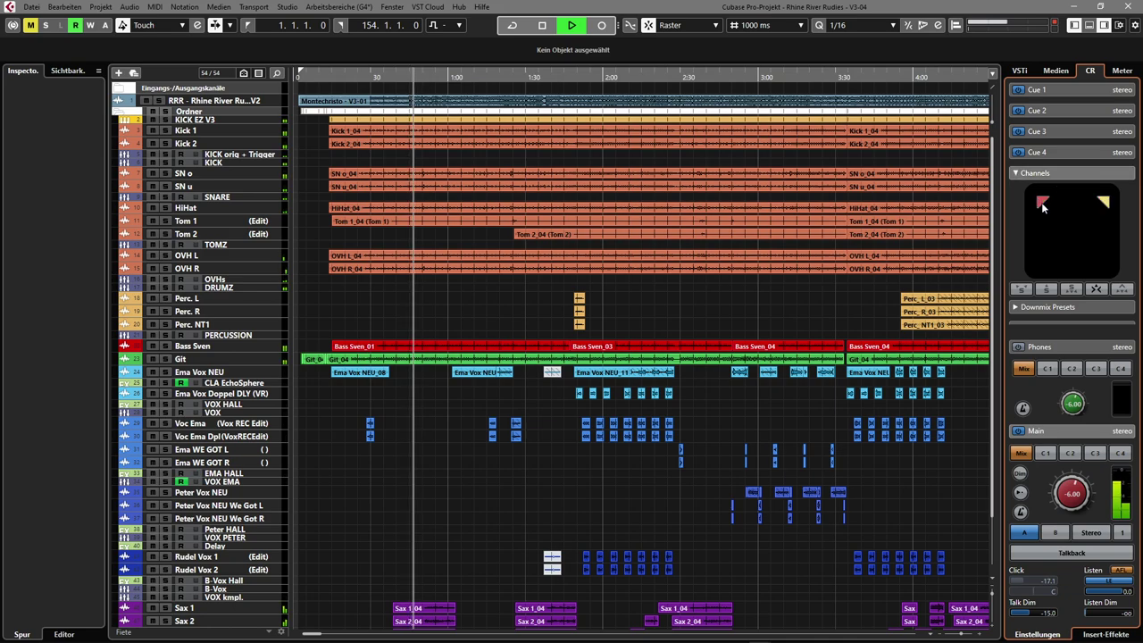
# Stop playback, clear the left channel solo and collapse the Channels section of the Control Room.
pyautogui.press('space')
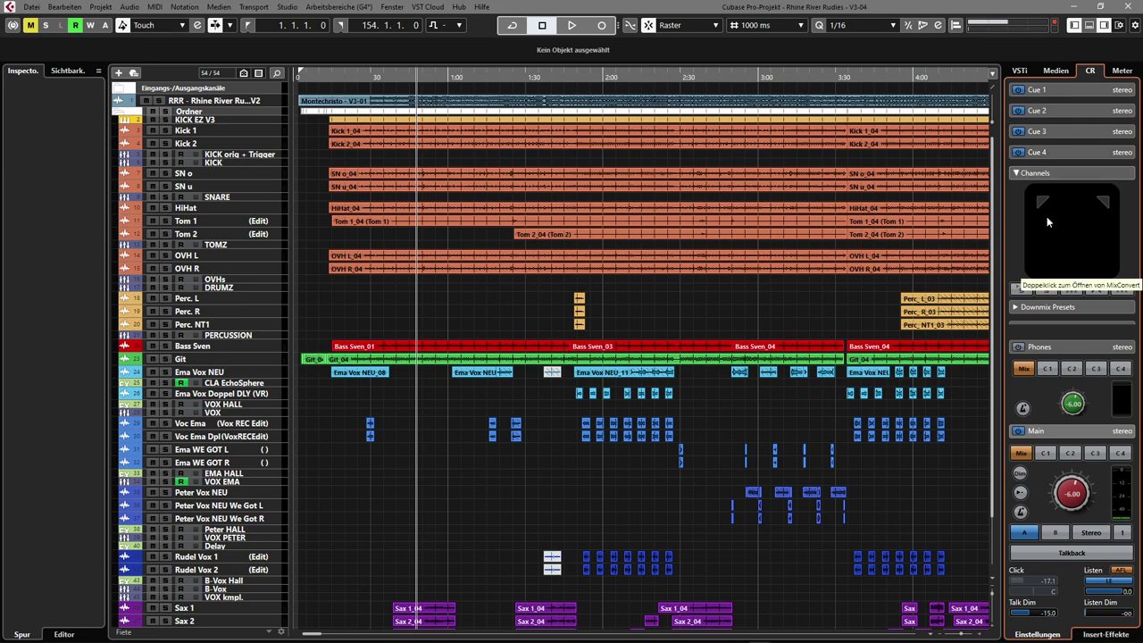
pyautogui.click(1043, 201)
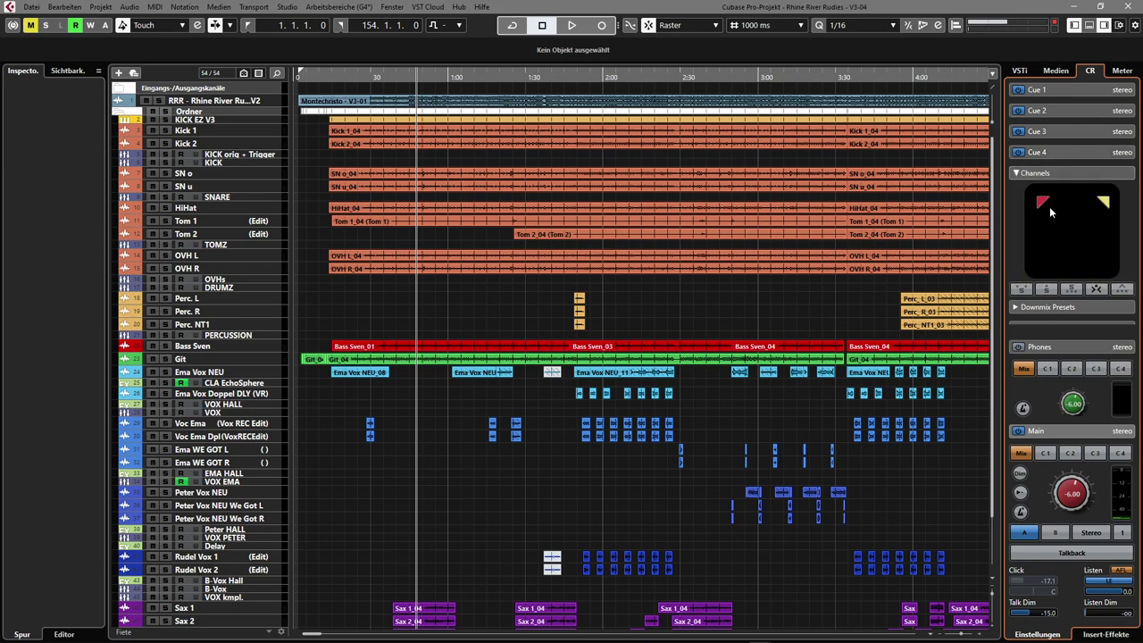
pyautogui.click(1103, 287)
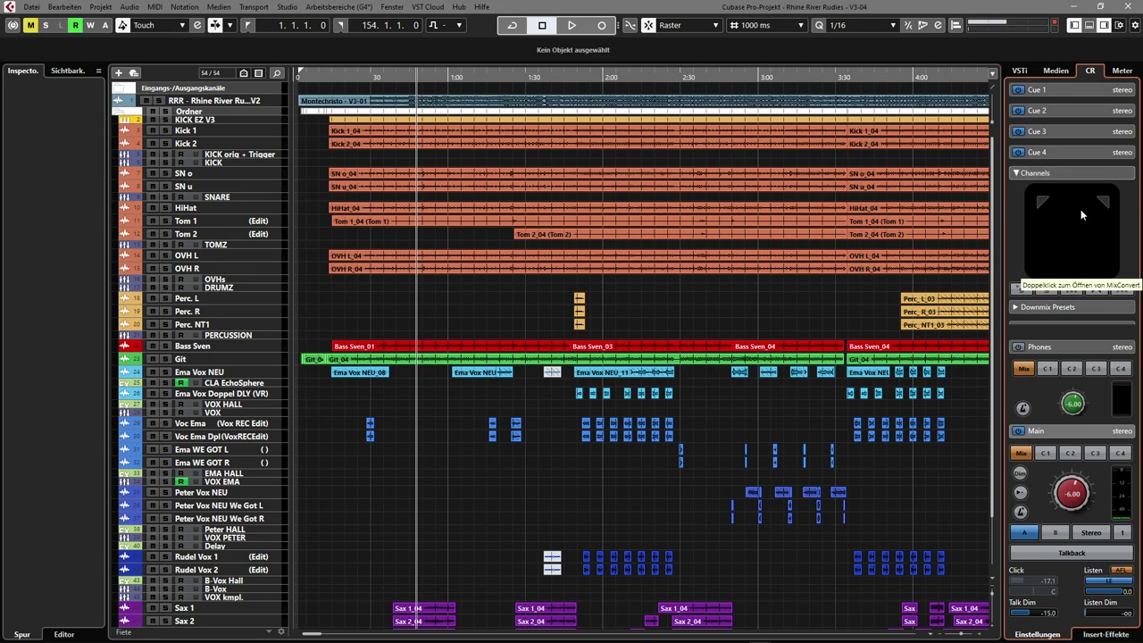
pyautogui.click(1025, 175)
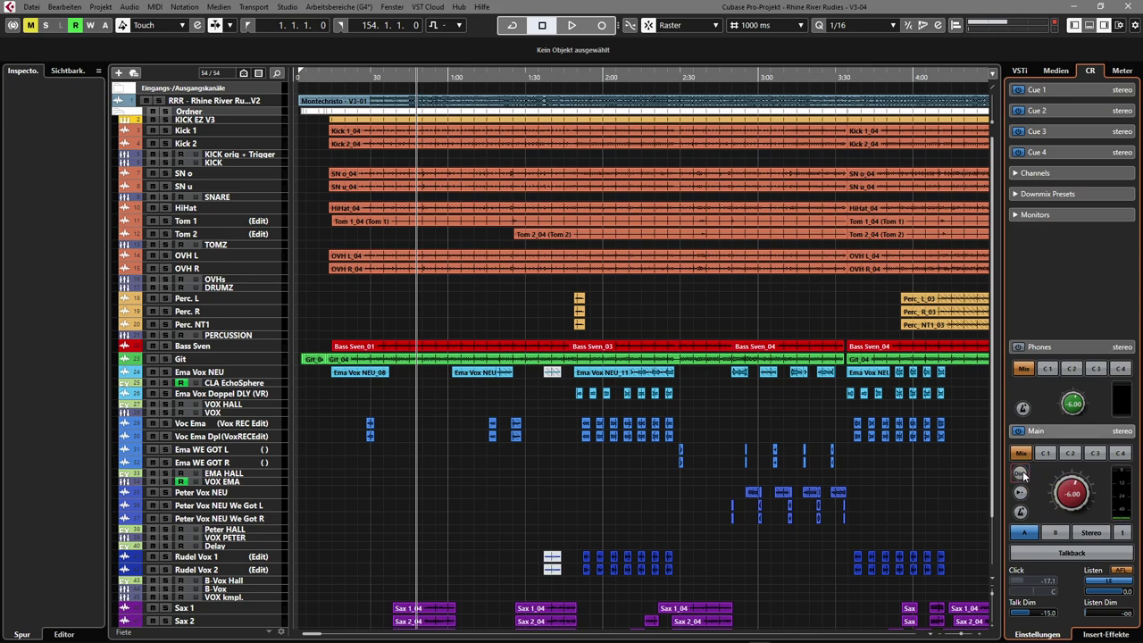
# View the reference level and dim level in the VST Control Room preferences, and close the preferences.
pyautogui.click(82, 7)
pyautogui.click(129, 466)
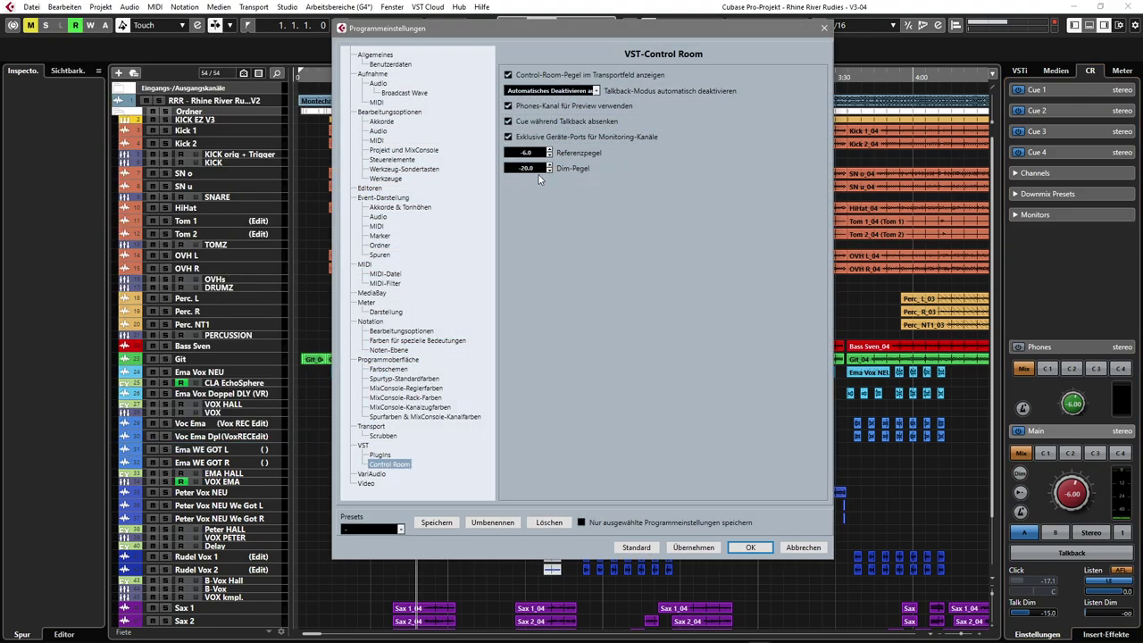
pyautogui.click(751, 547)
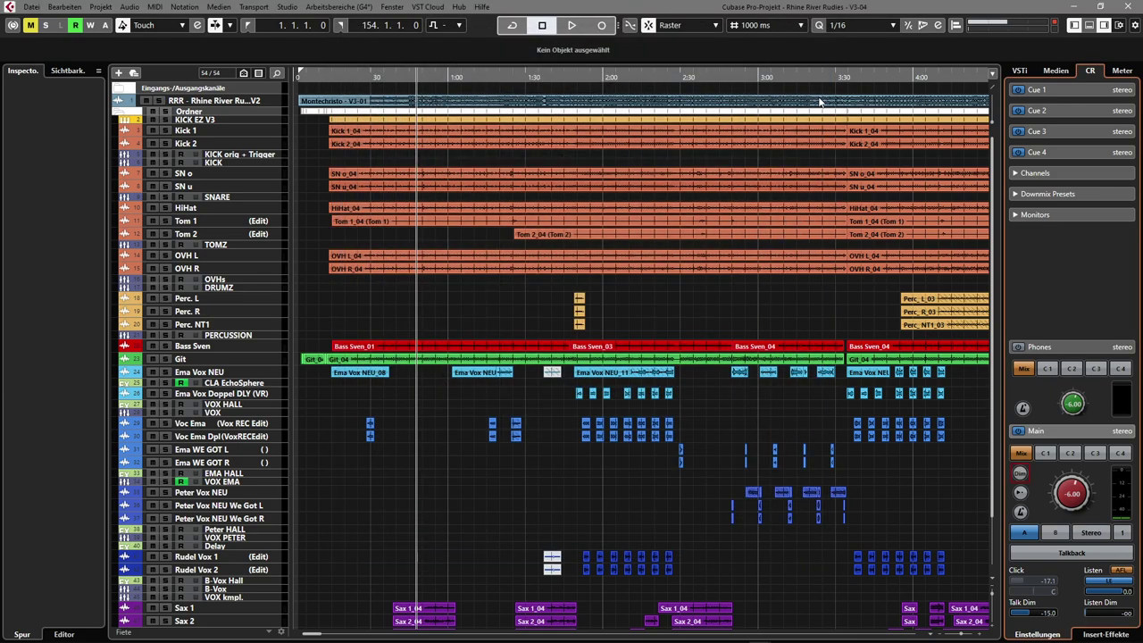
# Play the project while switching the Main channel's dim on and off, and stop playback.
pyautogui.press('space')
pyautogui.click(1021, 473)
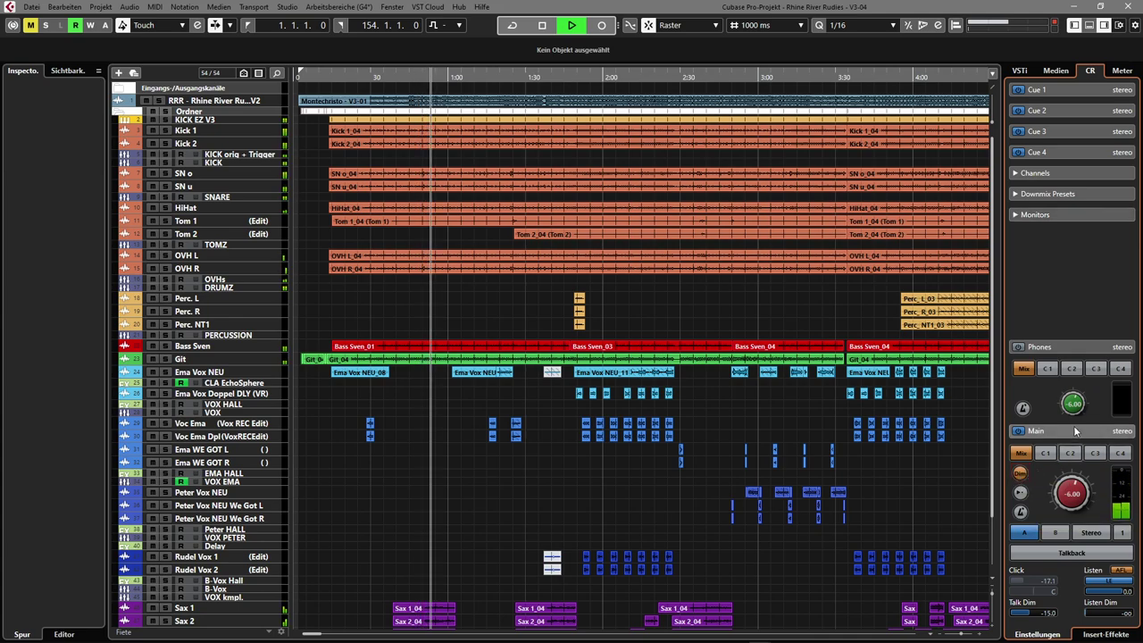
pyautogui.click(1021, 474)
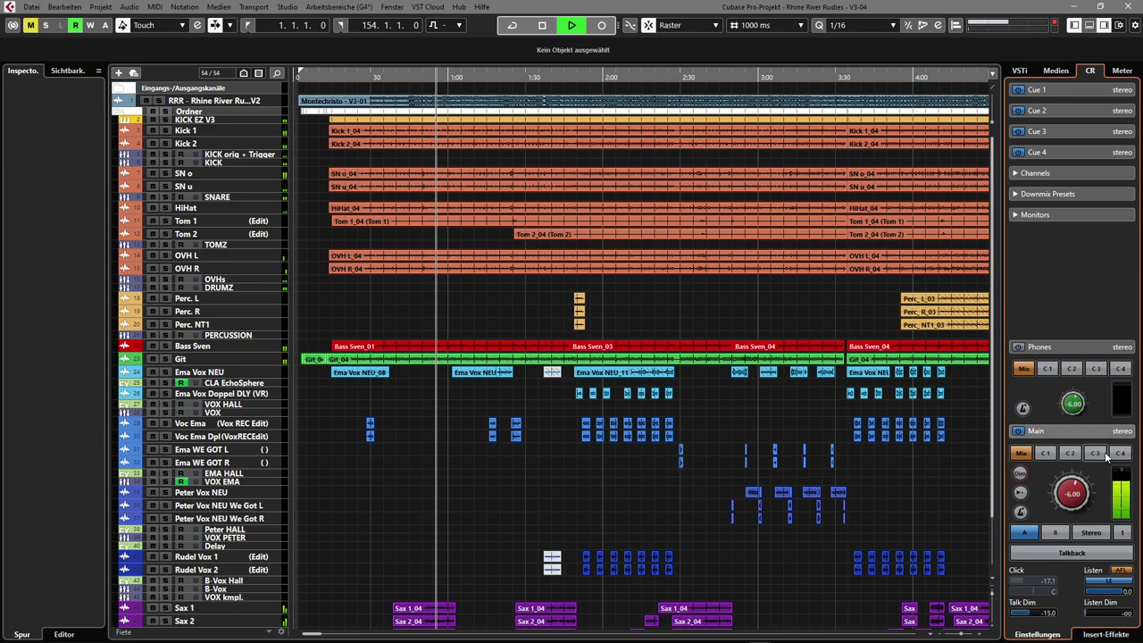
pyautogui.press('space')
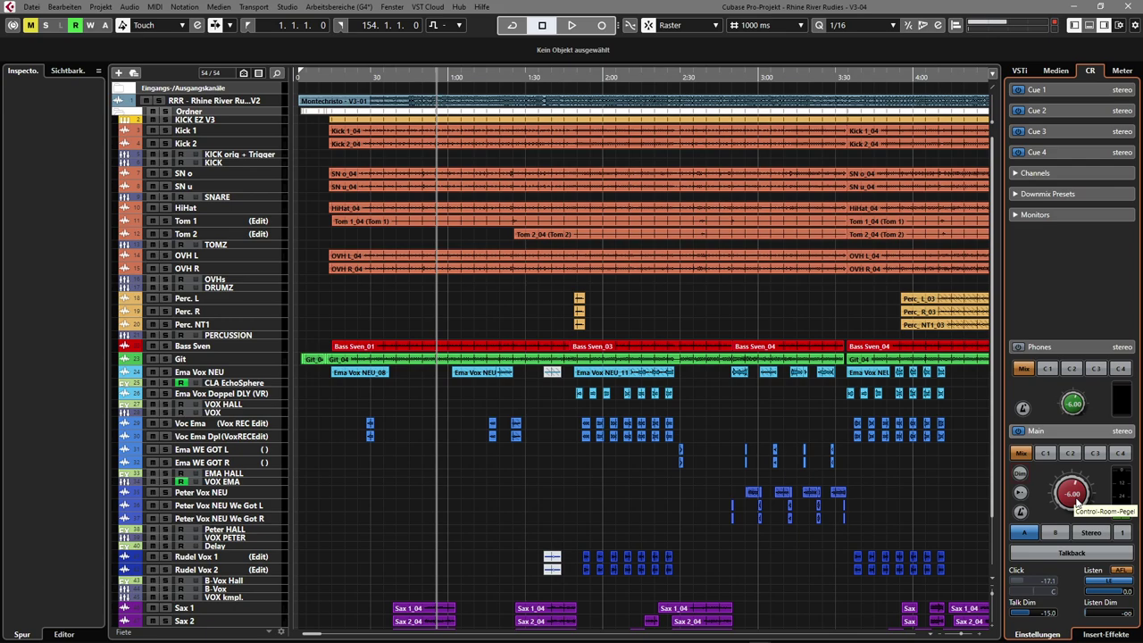
# Lower the Main level to -16.6, try the reference level switch, and reset the level to -6.00.
pyautogui.moveTo(1076, 500); pyautogui.dragTo(1072, 528)
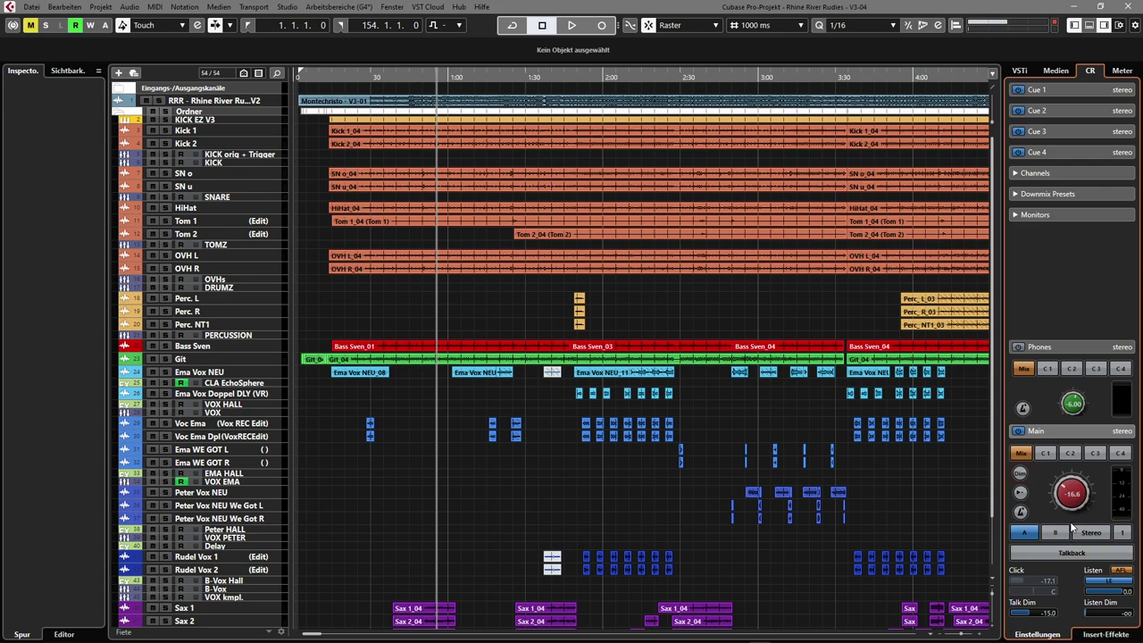
pyautogui.click(1022, 494)
pyautogui.click(1021, 494)
pyautogui.click(1022, 494)
pyautogui.click(1022, 495)
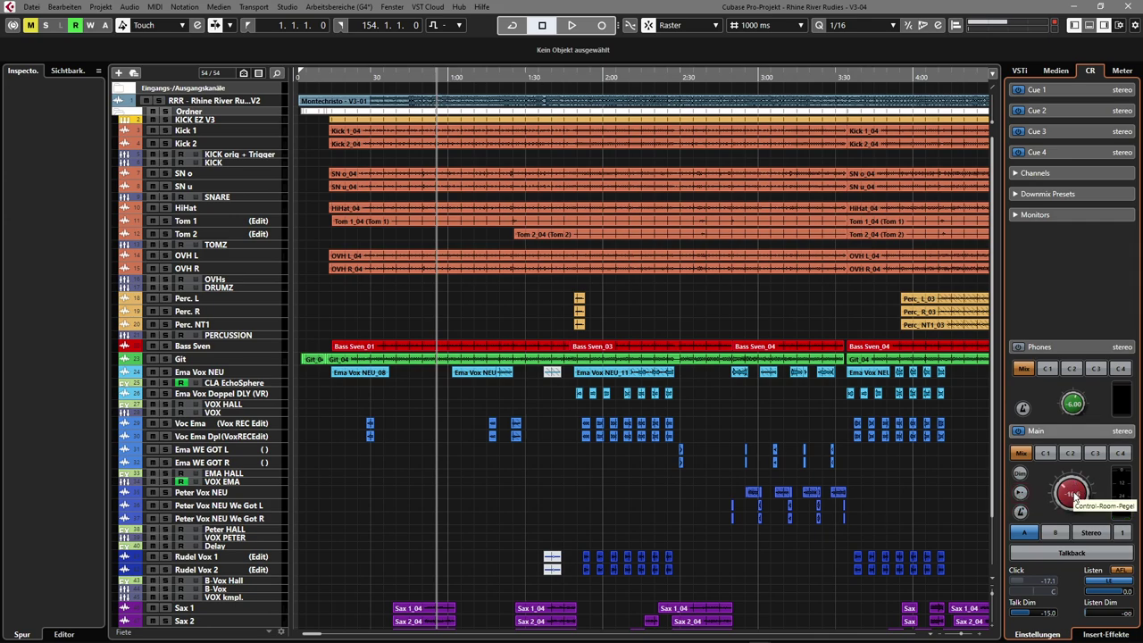
pyautogui.keyDown('ctrl'); pyautogui.click(1075, 497); pyautogui.keyUp('ctrl')
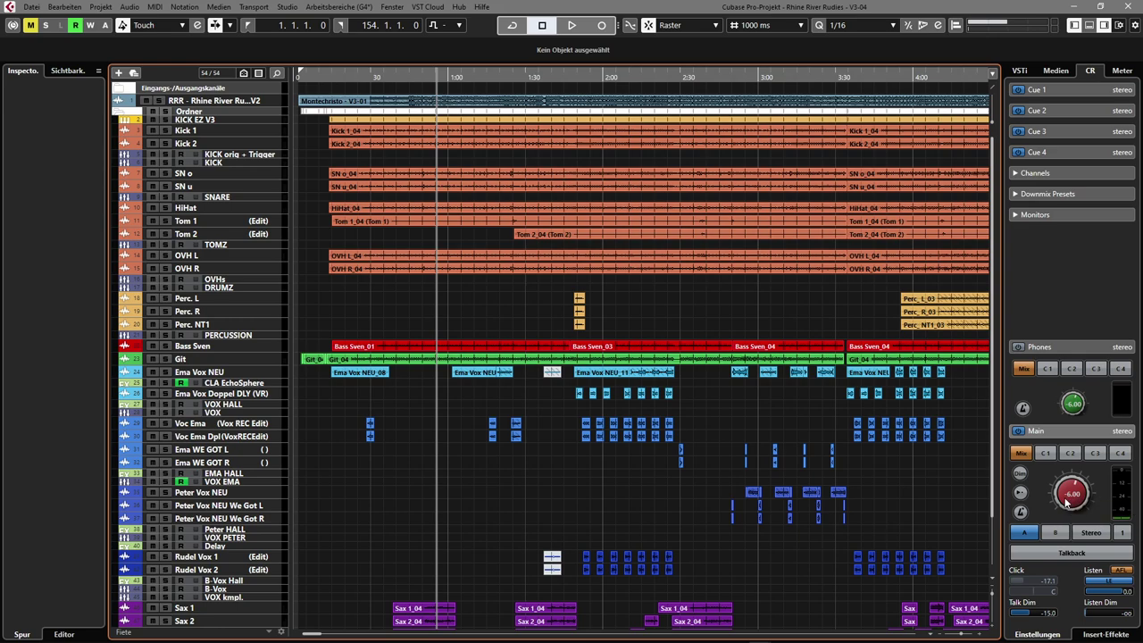
pyautogui.moveTo(1074, 501)
pyautogui.mouseDown()
pyautogui.moveTo(1081, 571)
pyautogui.moveTo(1086, 489)
pyautogui.moveTo(1082, 511)
pyautogui.mouseUp()
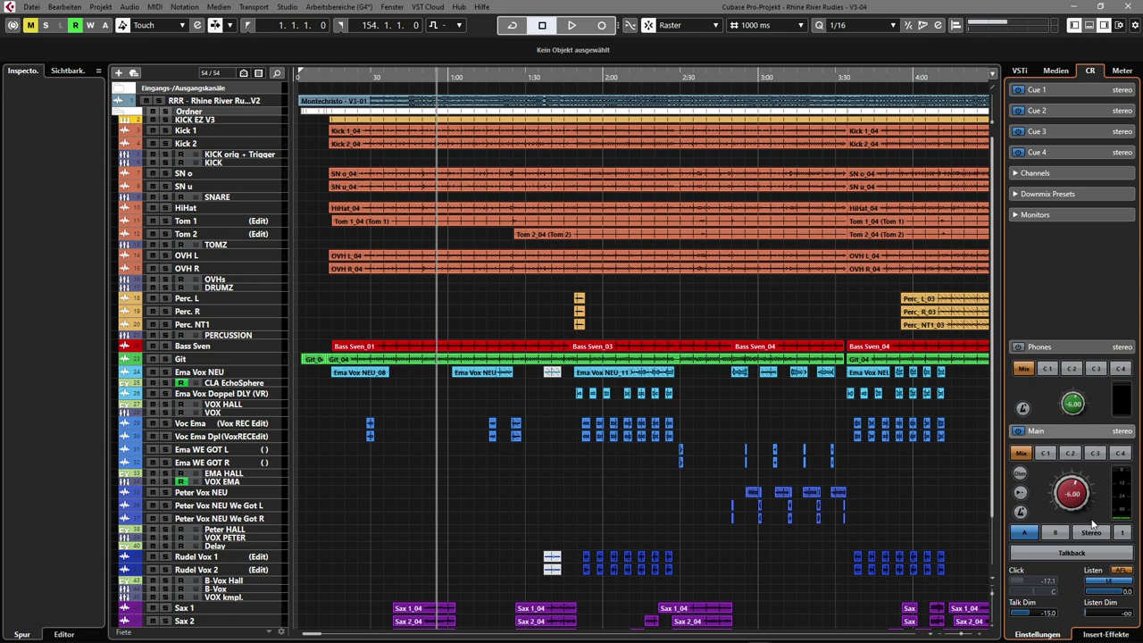
# Enable the Transportzeile in the project window's layout setup.
pyautogui.click(1120, 26)
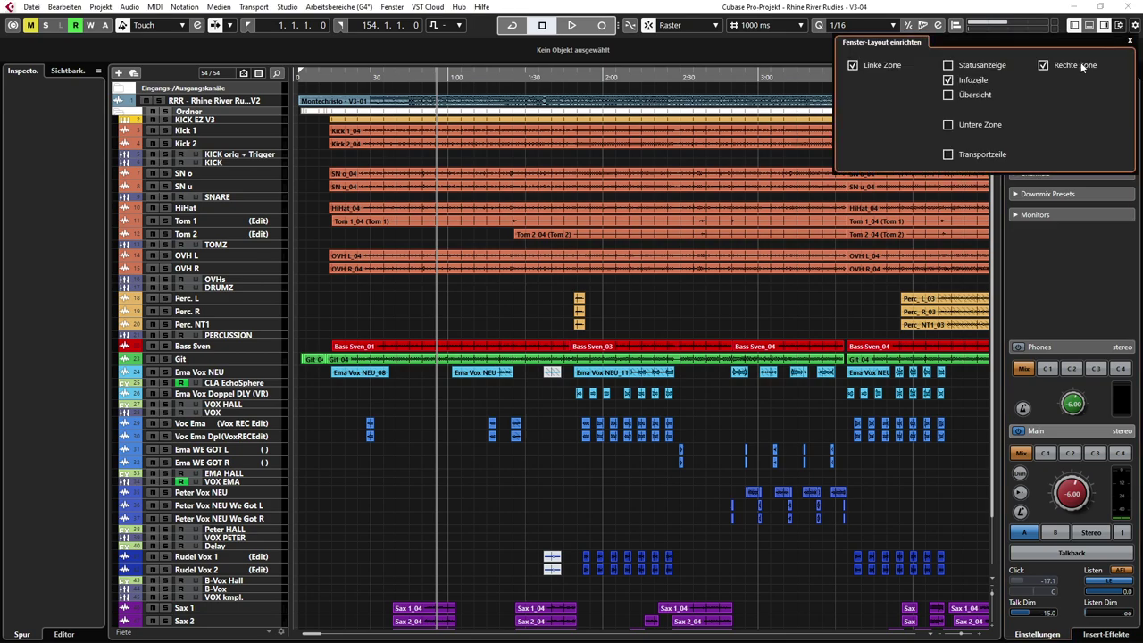
pyautogui.click(949, 155)
pyautogui.click(1103, 27)
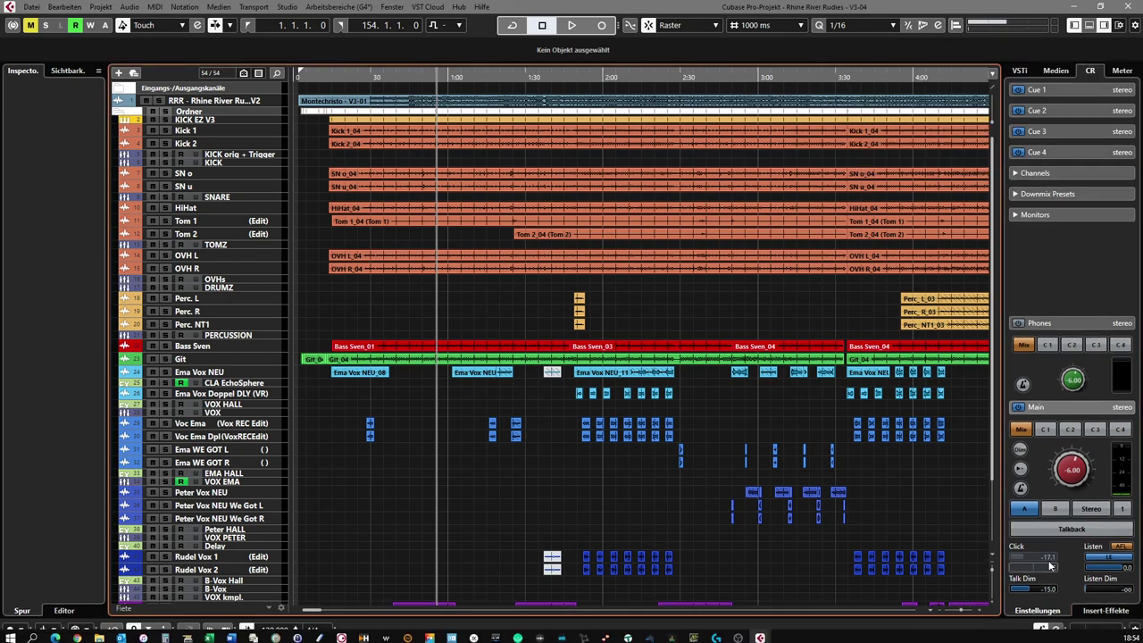
# Place the project cursor just beyond the end of the individual tracks' recordings, after 5:00.
pyautogui.hscroll(5, 646, 402)
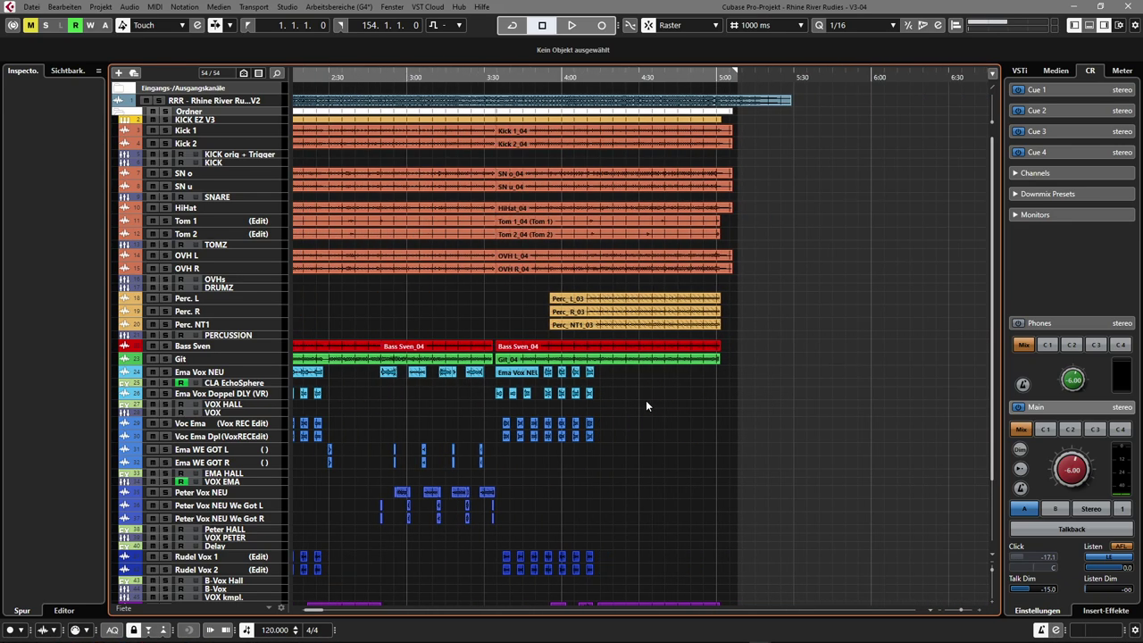
pyautogui.click(767, 75)
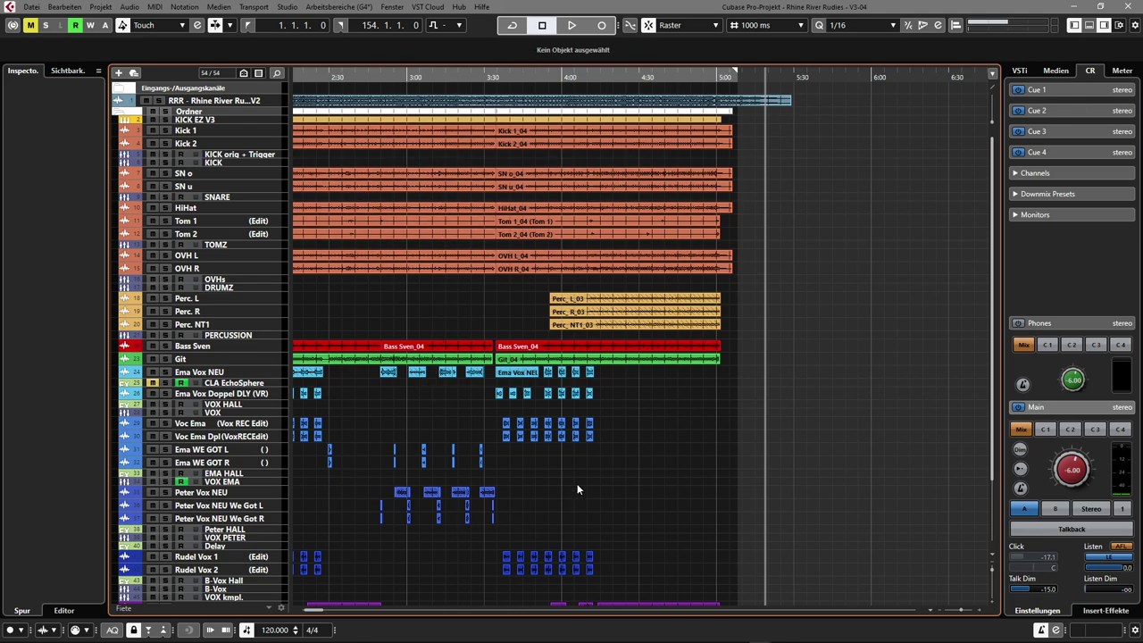
pyautogui.scroll(-3, 577, 491)
pyautogui.scroll(3, 441, 488)
pyautogui.scroll(-4, 700, 478)
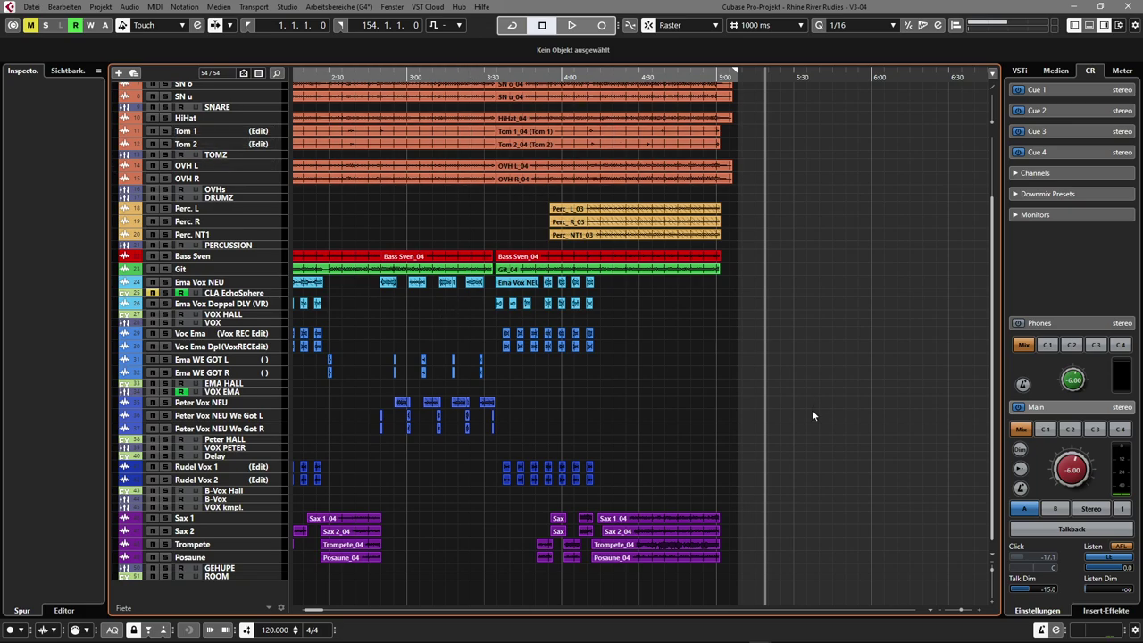
pyautogui.scroll(4, 666, 446)
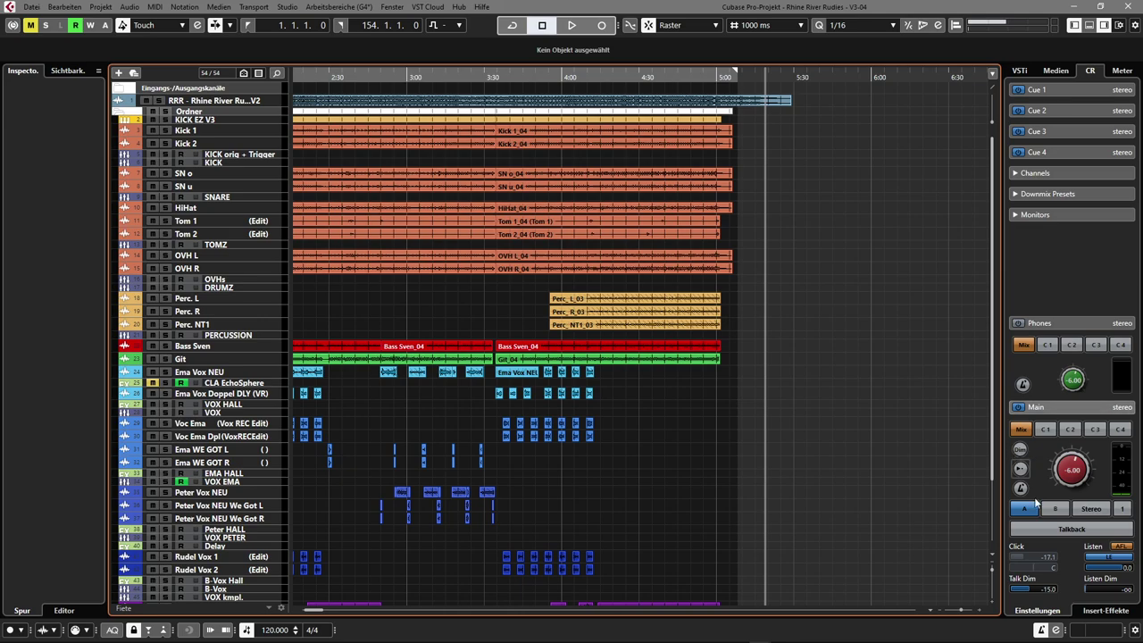
# Start playback, test the metronome click on the Main channel with its level raised to -3.2, and switch the click off.
pyautogui.moveTo(1052, 636)
pyautogui.press('space')
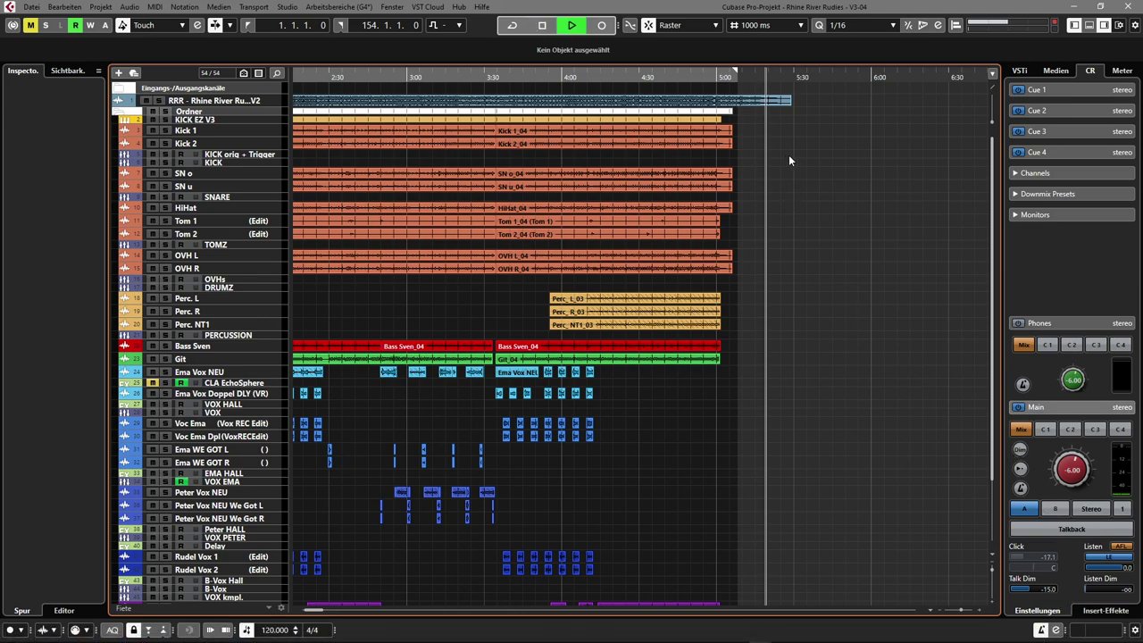
pyautogui.click(1021, 490)
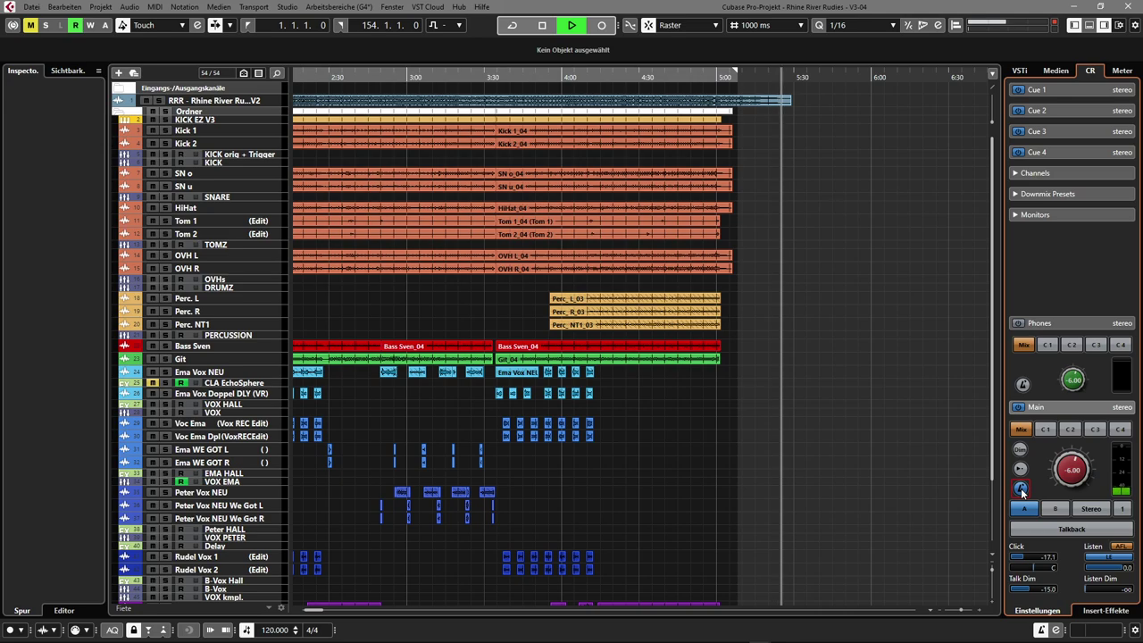
pyautogui.moveTo(1025, 559); pyautogui.dragTo(1054, 563)
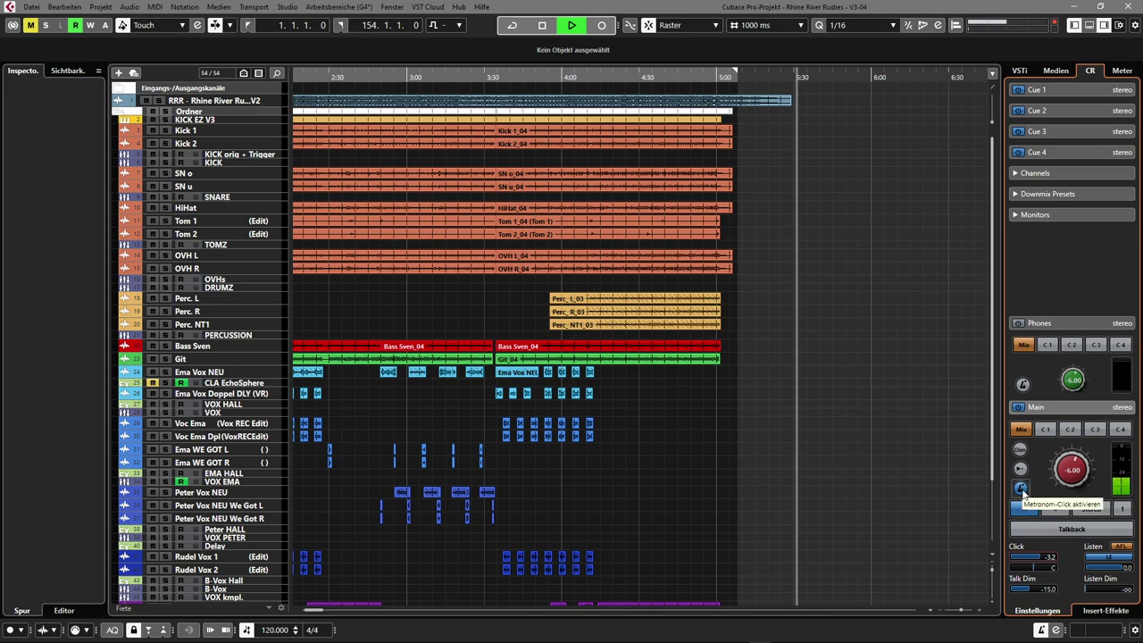
pyautogui.click(1021, 489)
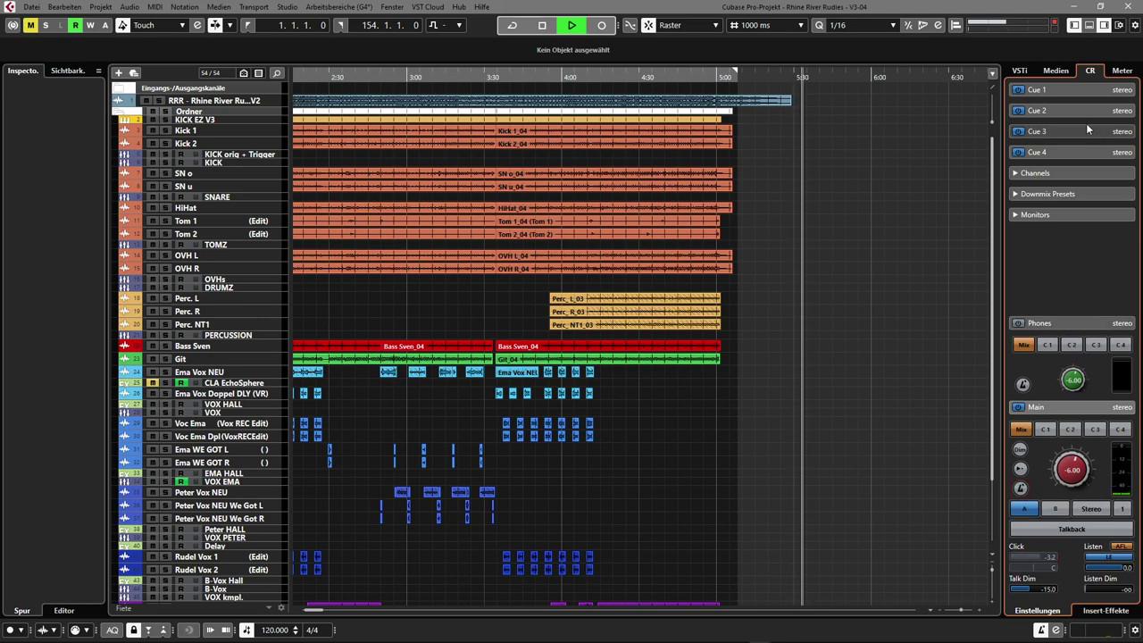
# Expand Cue 1, toggle its metronome click and leave it on, and collapse Cue 1.
pyautogui.click(1069, 88)
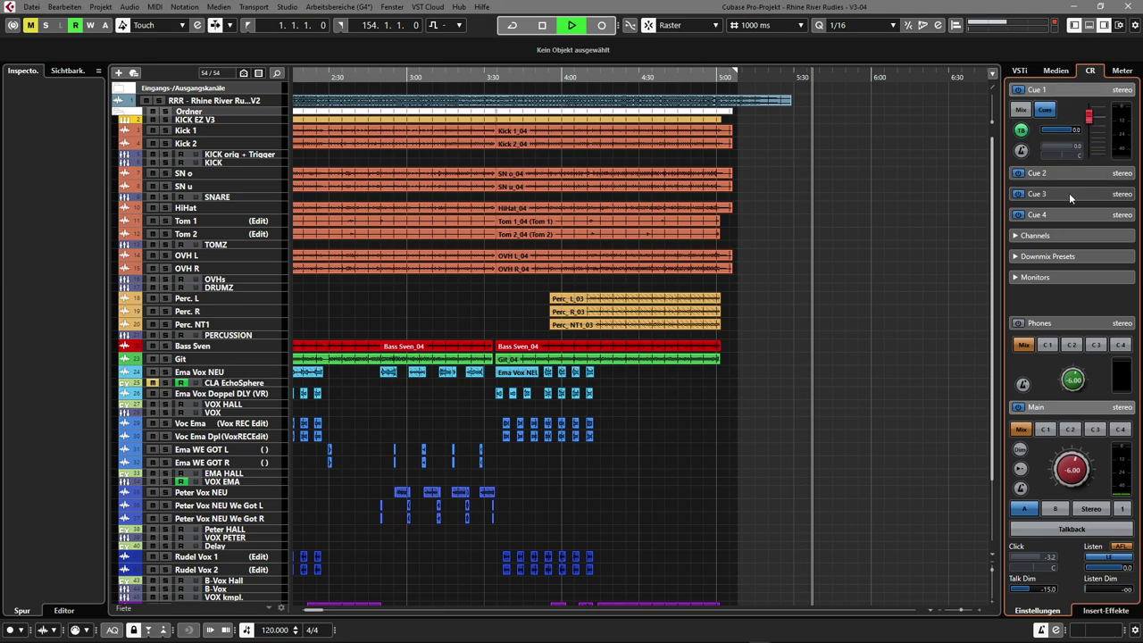
pyautogui.click(1022, 152)
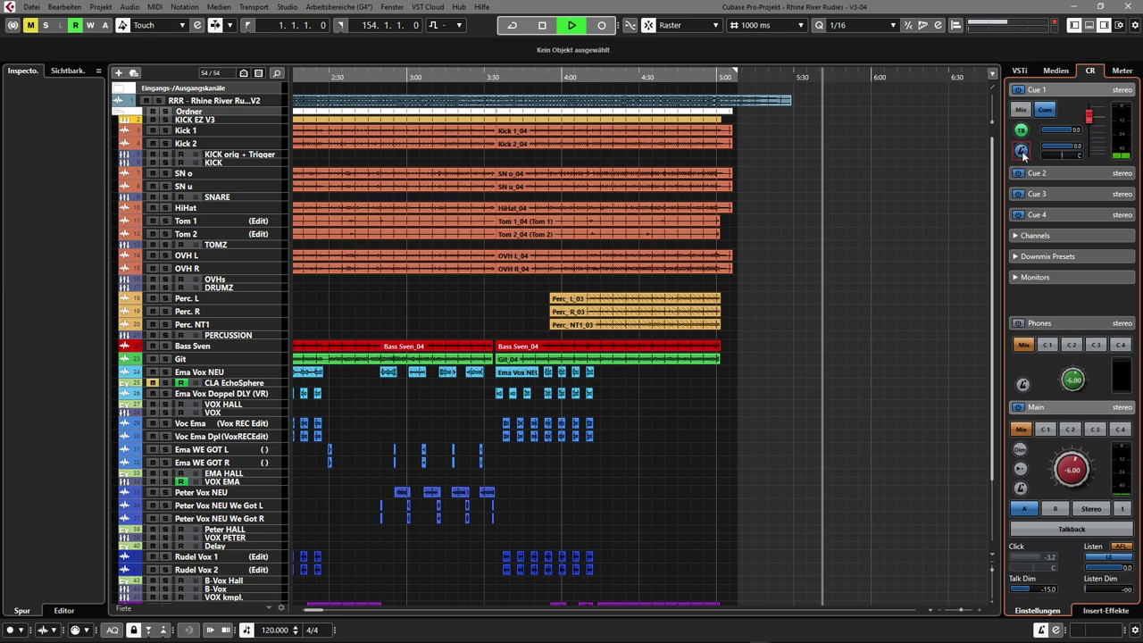
pyautogui.click(1022, 152)
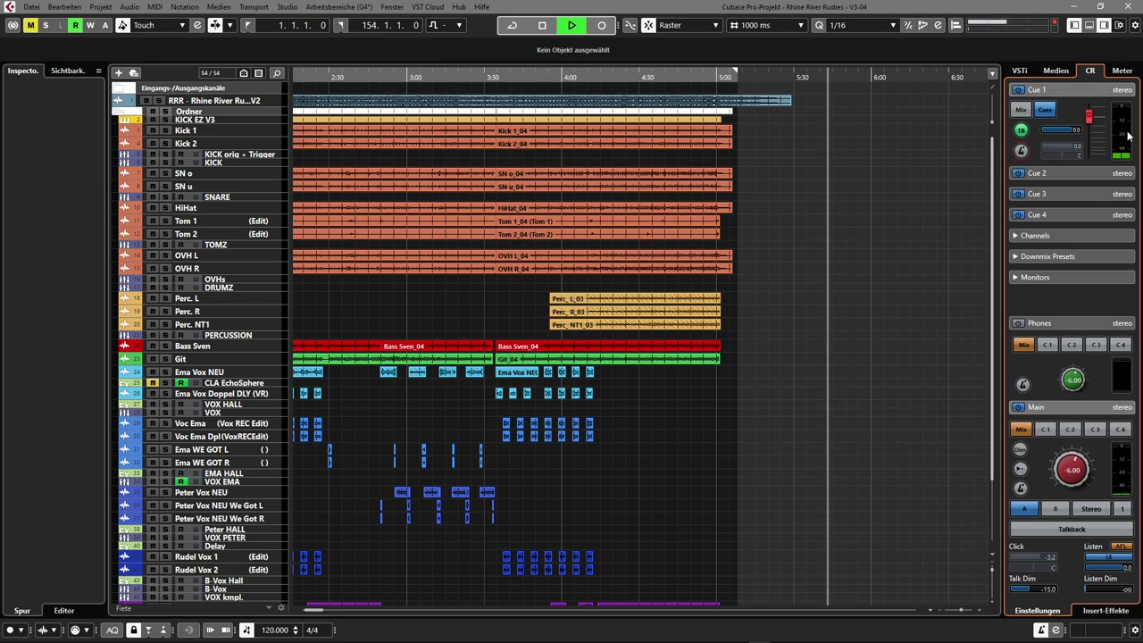
pyautogui.click(1022, 152)
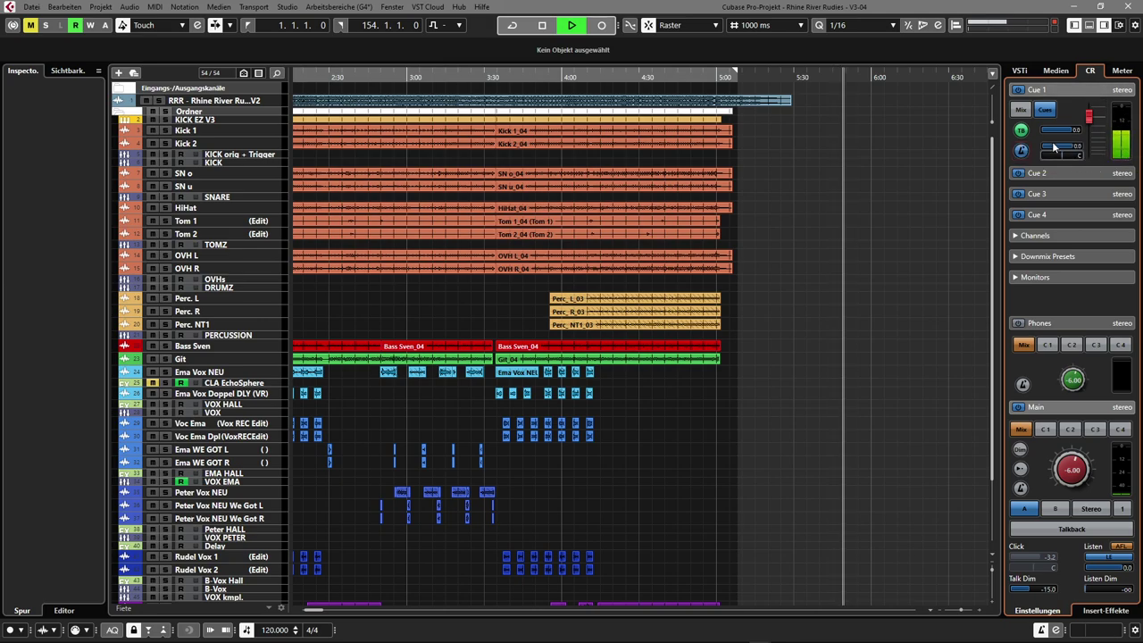
pyautogui.click(1072, 90)
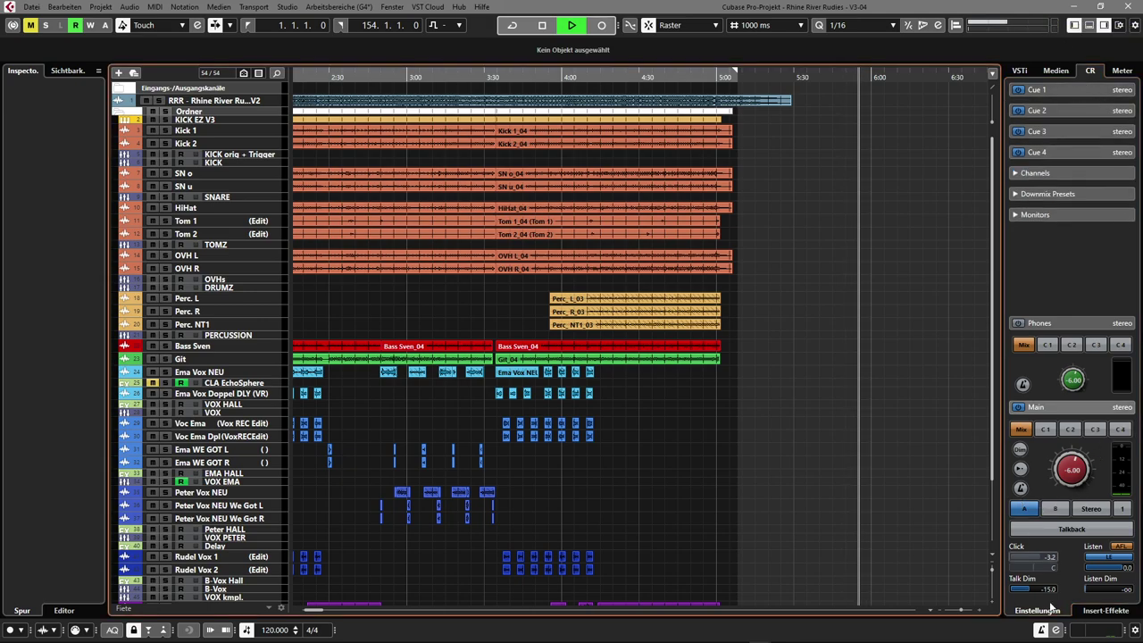
# Switch the metronome click on and off for the Main channel and for the Phones channel.
pyautogui.moveTo(1043, 636)
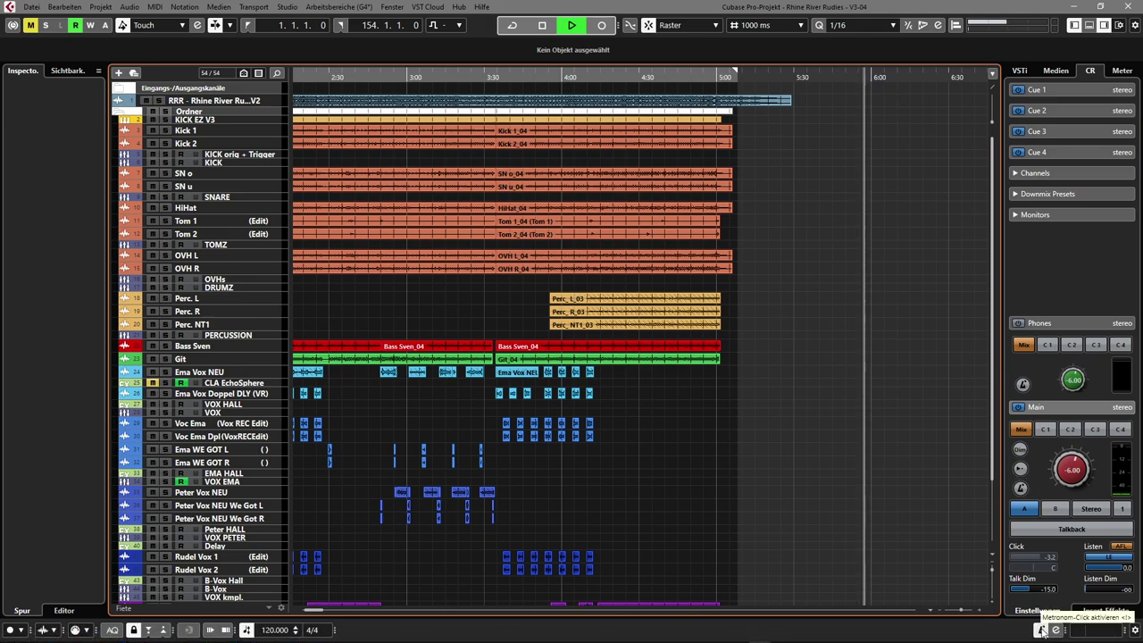
pyautogui.click(1022, 490)
pyautogui.click(1022, 489)
pyautogui.click(1024, 384)
pyautogui.click(1024, 385)
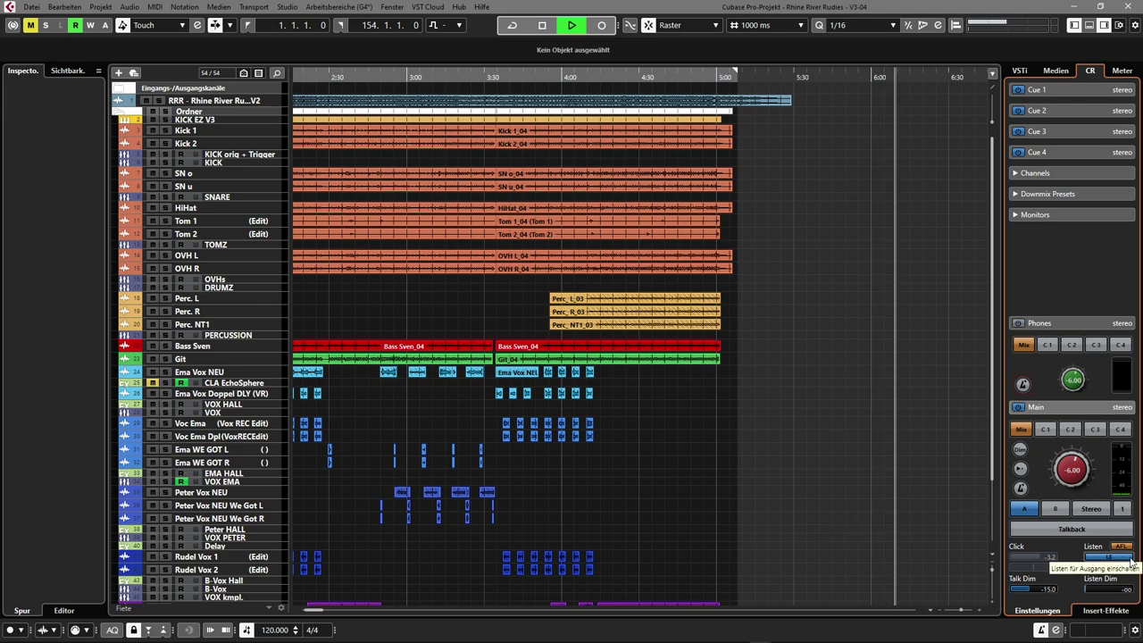
# Open the MixConsole, stop playback and return the project cursor to the start.
pyautogui.press('F3')
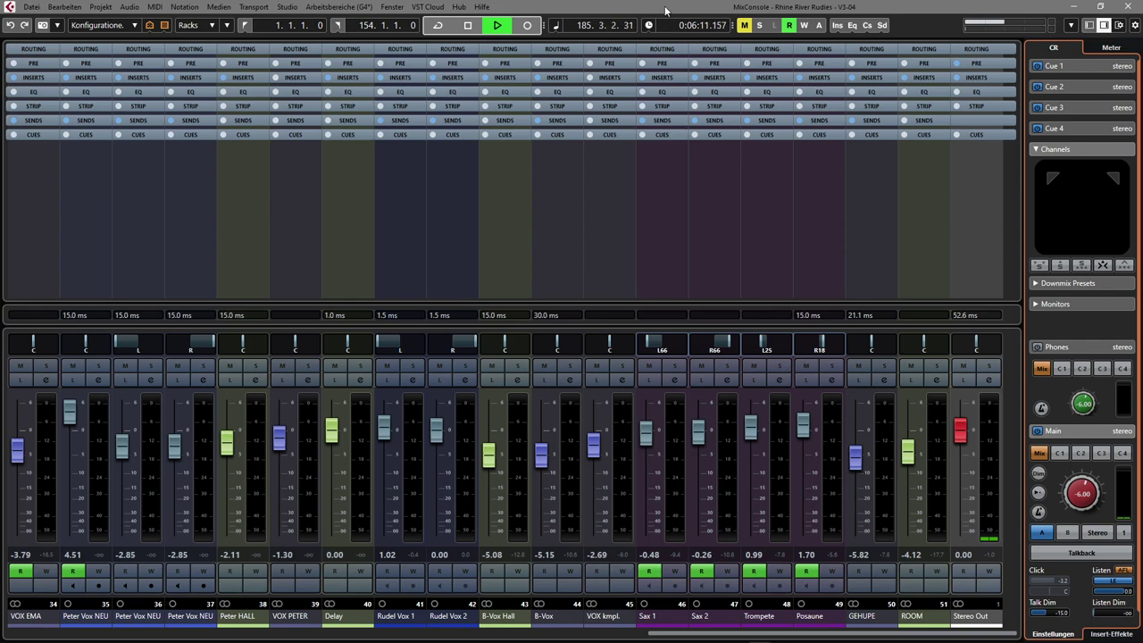
pyautogui.press('space')
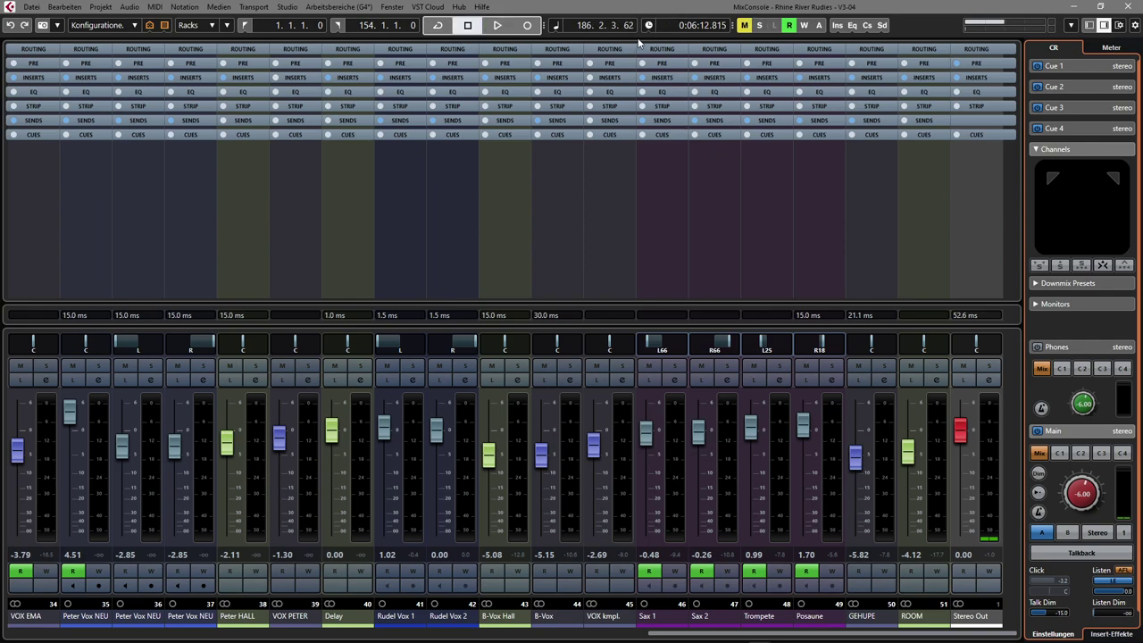
pyautogui.press('Home')
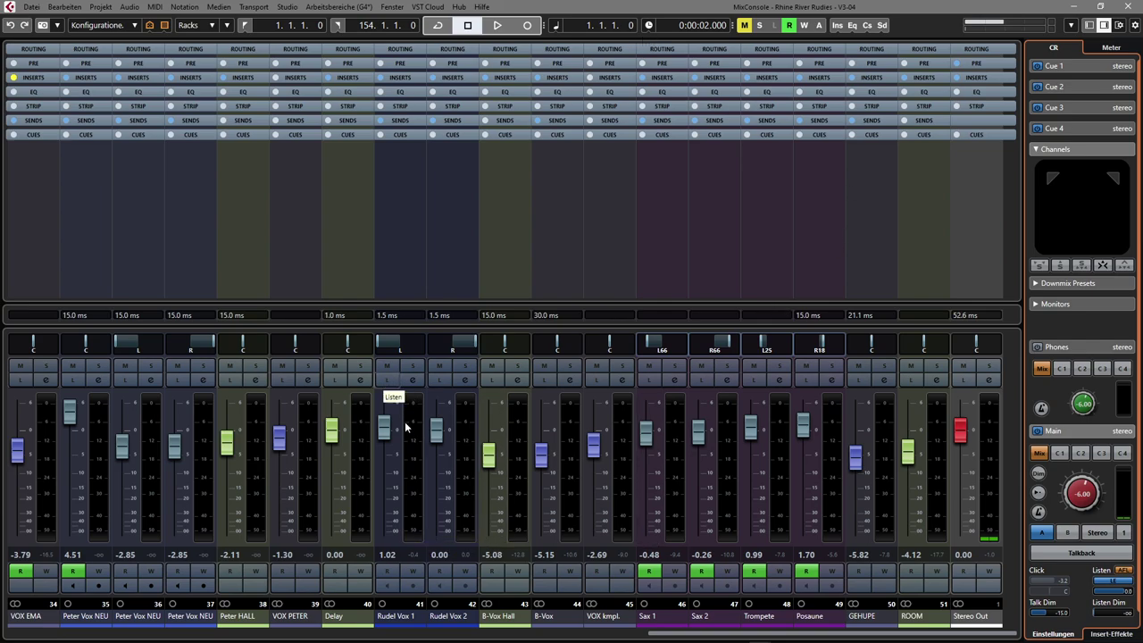
# Move the project cursor to bar 31 and bring the vocal channels into view in the MixConsole.
pyautogui.hscroll(-10, 591, 587)
pyautogui.press('F3')
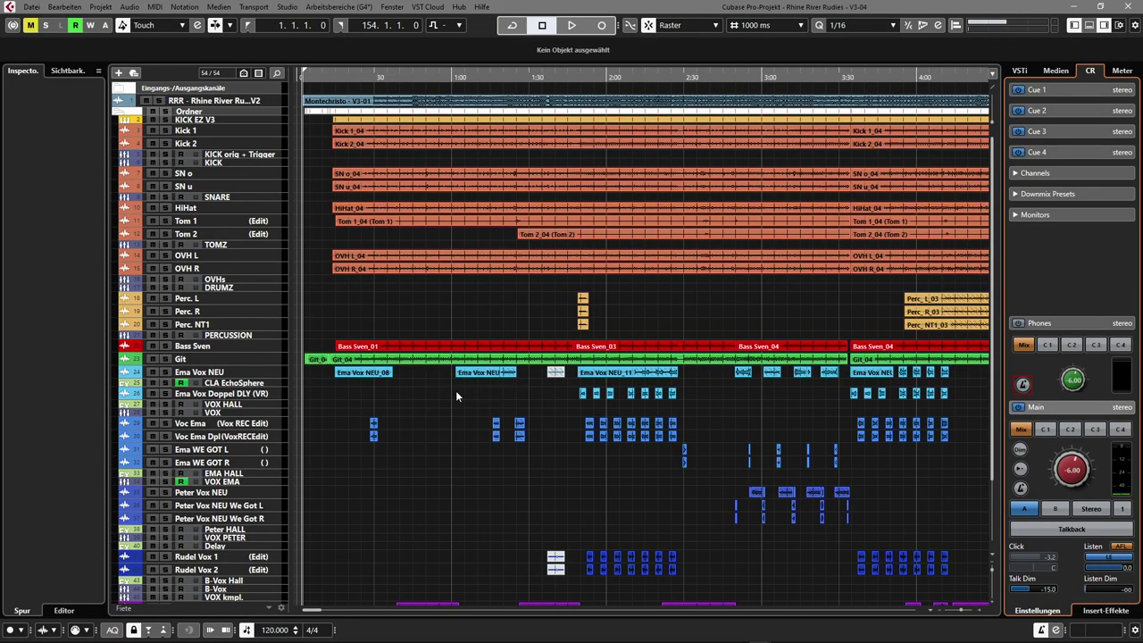
pyautogui.press('F3')
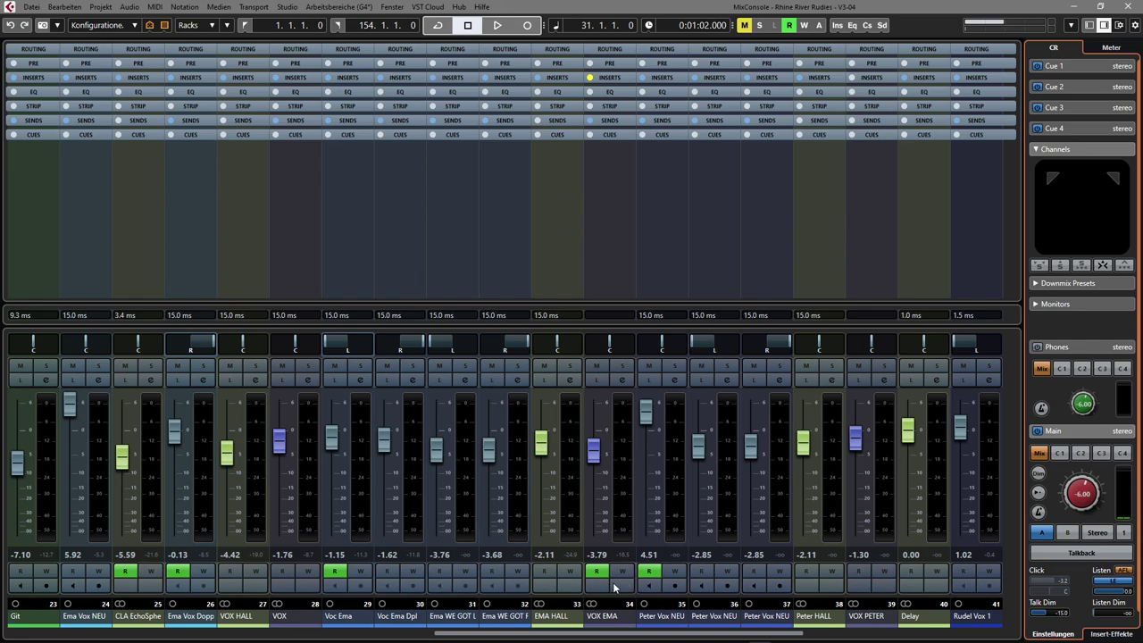
# Select the CLA EchoSphere track in the project window and return to the MixConsole.
pyautogui.press('F3')
pyautogui.click(223, 375)
pyautogui.press('F3')
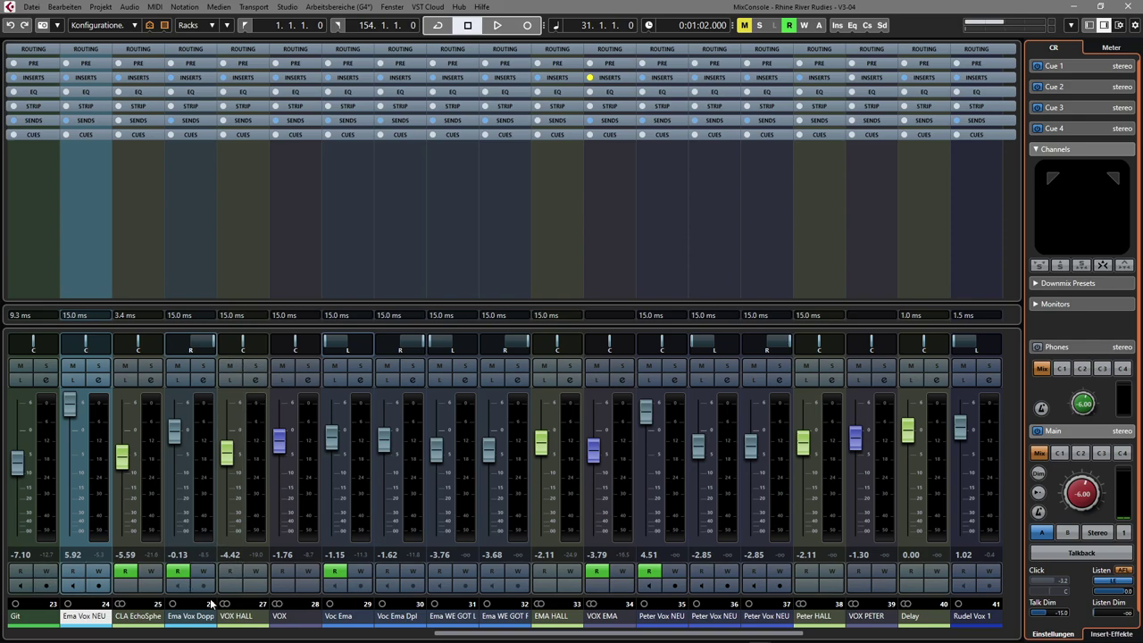
pyautogui.press('F3')
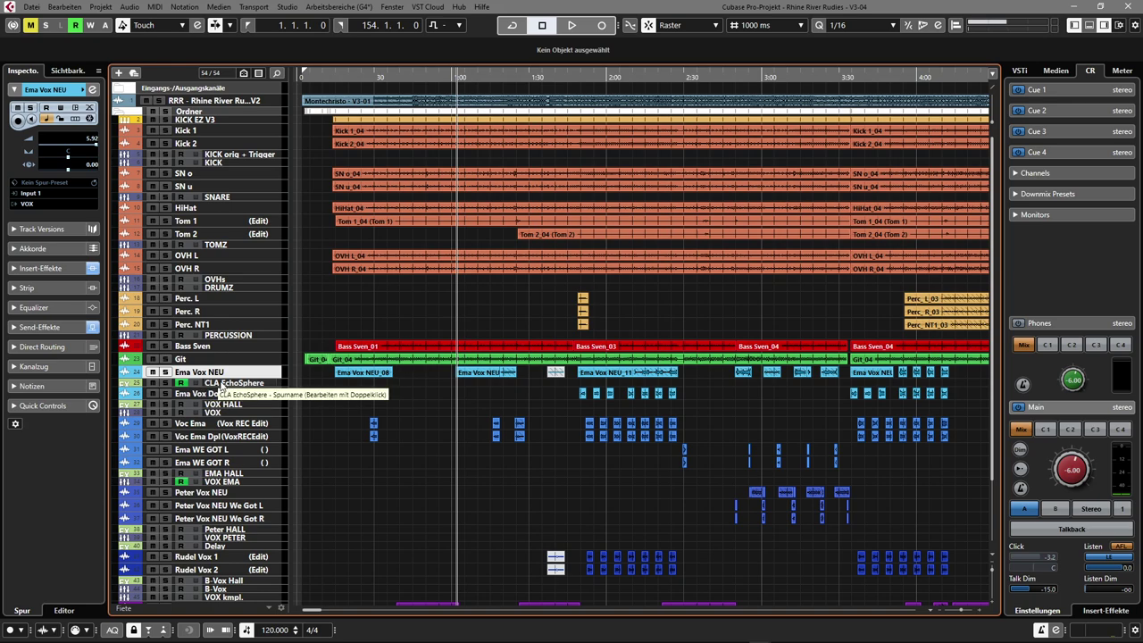
pyautogui.click(220, 385)
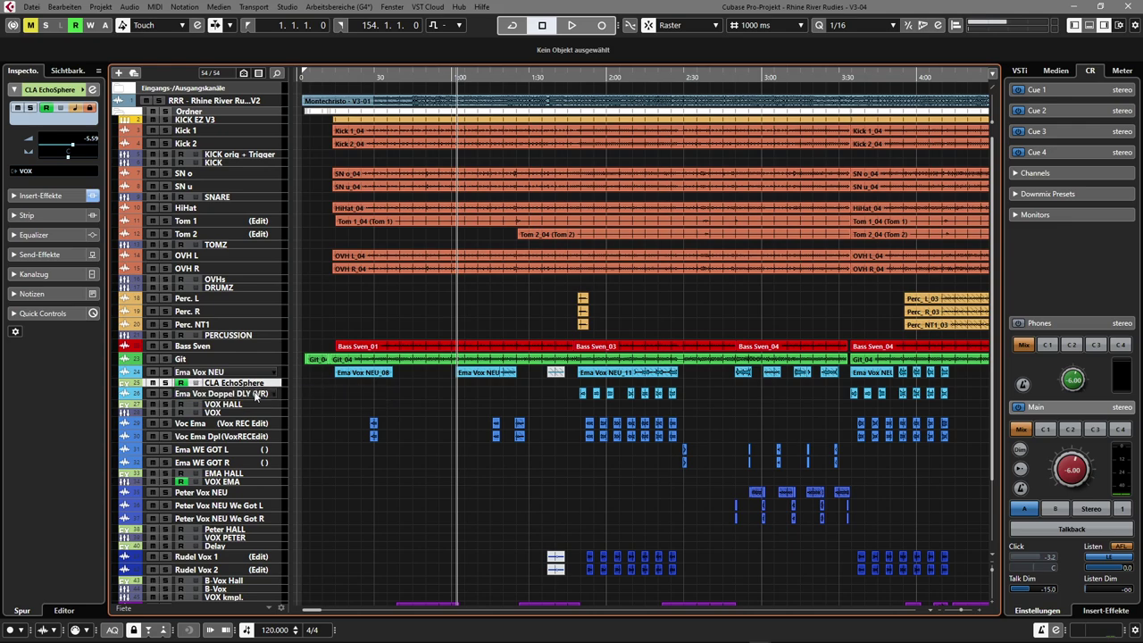
pyautogui.press('F3')
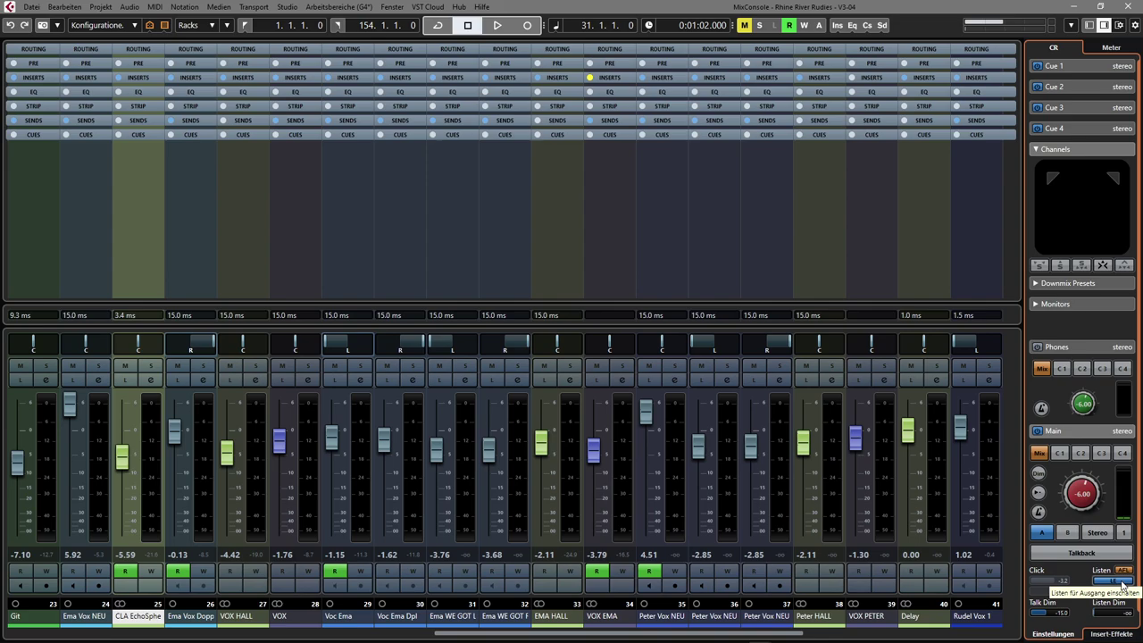
# Solo the Ema Vox NEU channel and expand the Sends rack to examine its effect sends, leaving the rack collapsed.
pyautogui.click(101, 367)
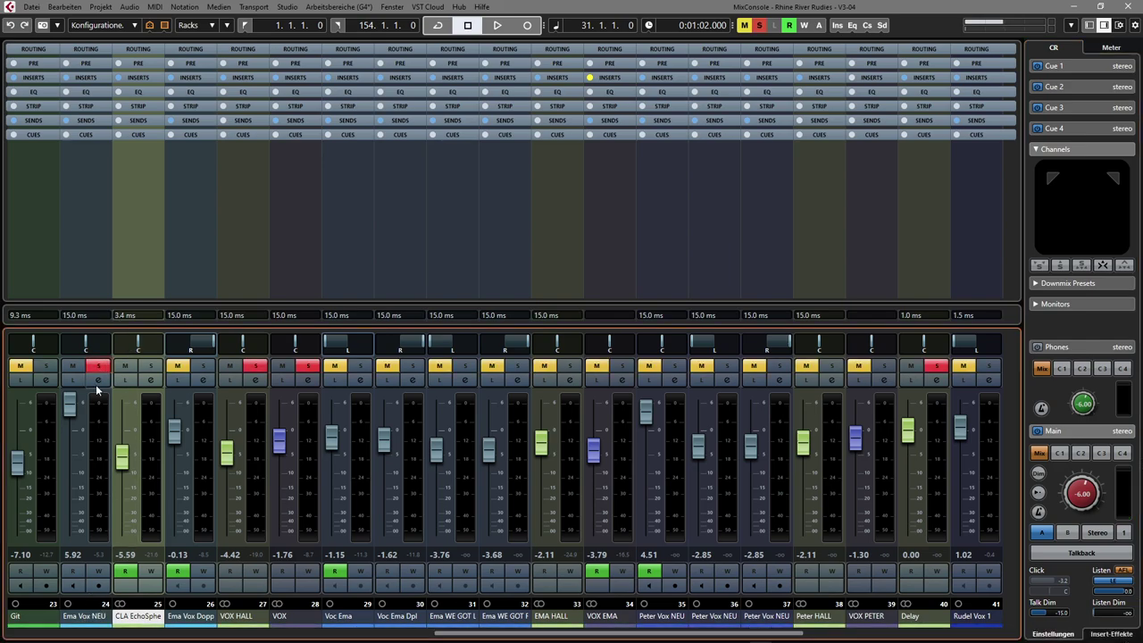
pyautogui.click(93, 120)
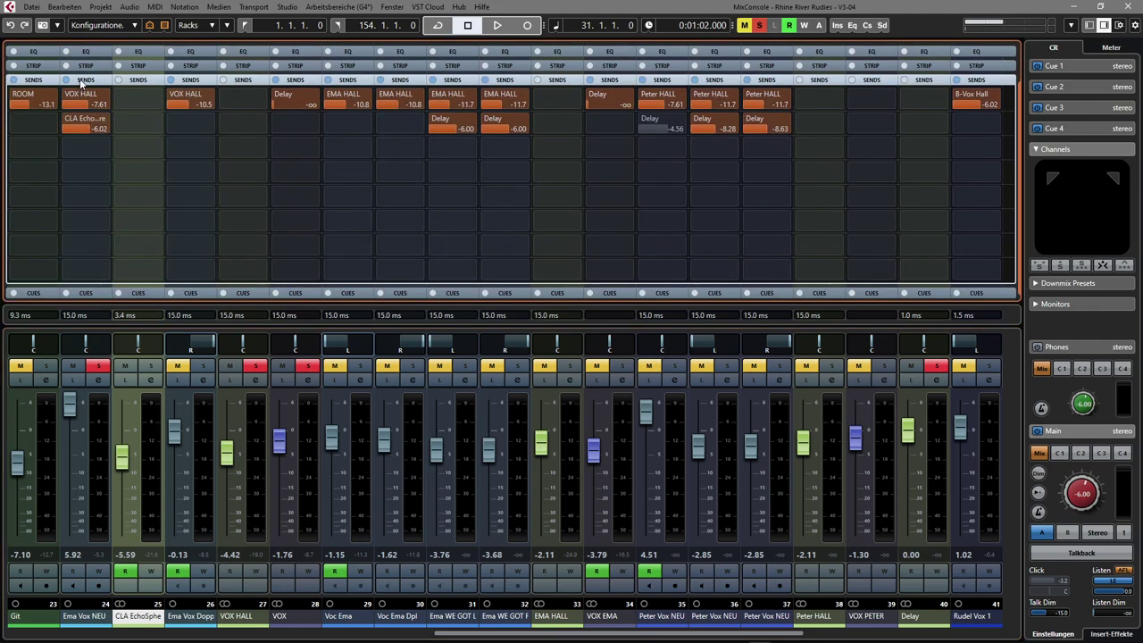
pyautogui.click(80, 79)
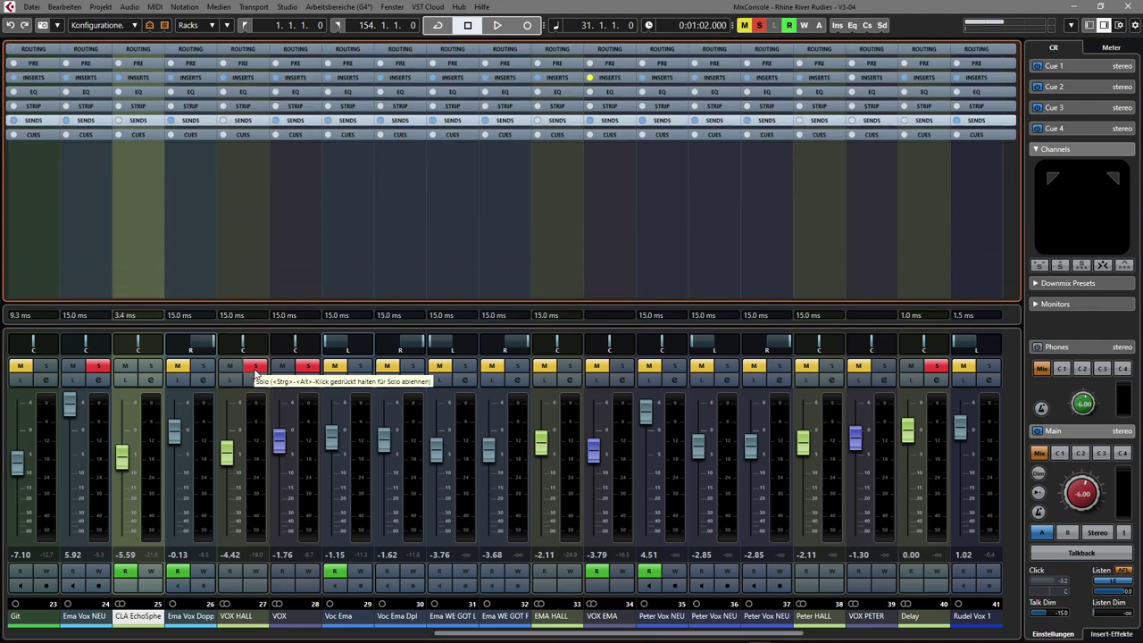
pyautogui.click(85, 120)
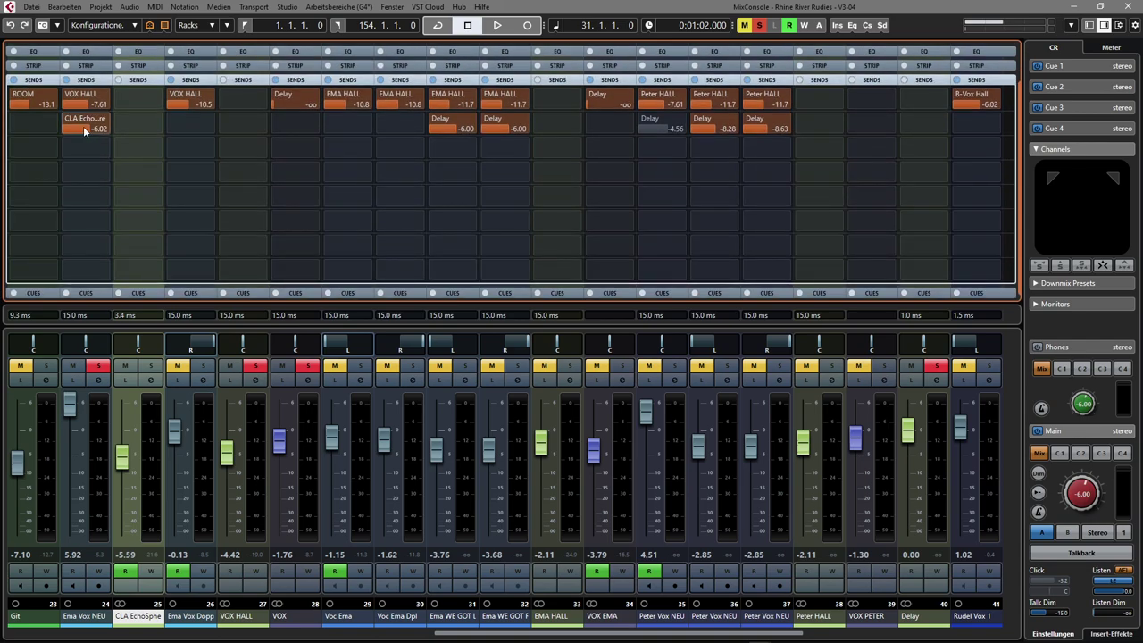
pyautogui.click(81, 79)
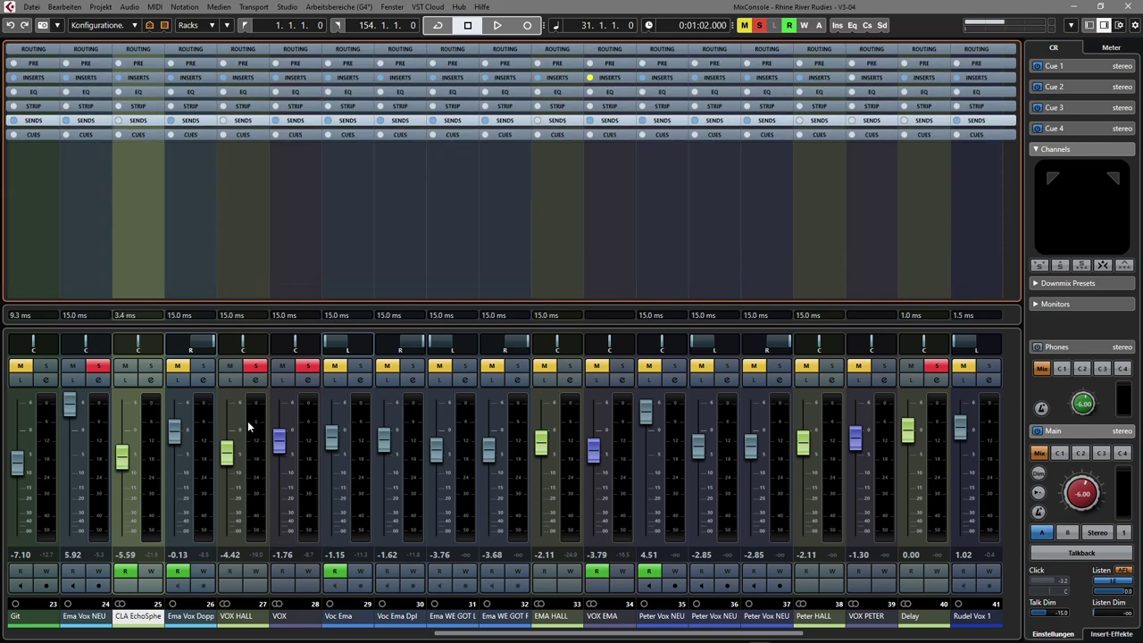
# Play a short passage with the vocal soloed, stop playback and clear all solos.
pyautogui.press('space')
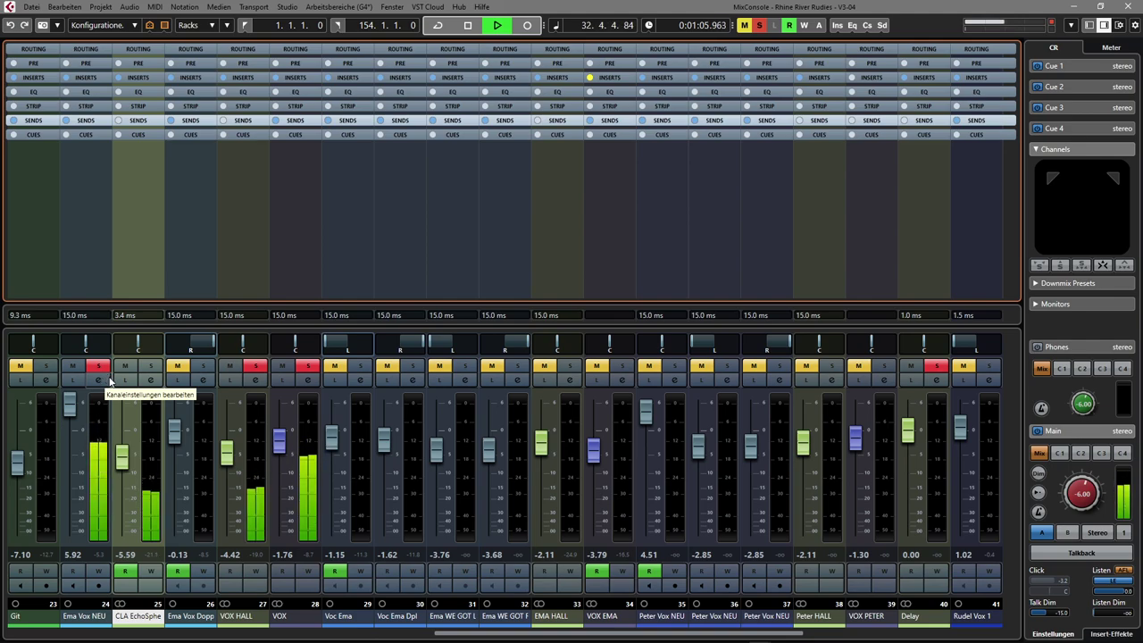
pyautogui.press('space')
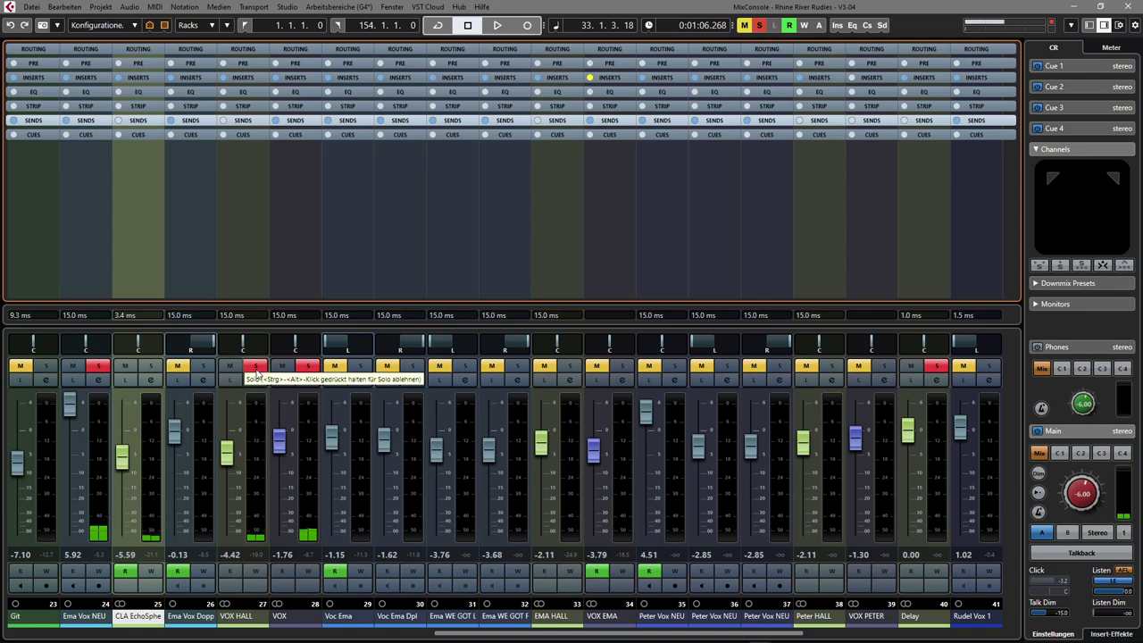
pyautogui.click(183, 575)
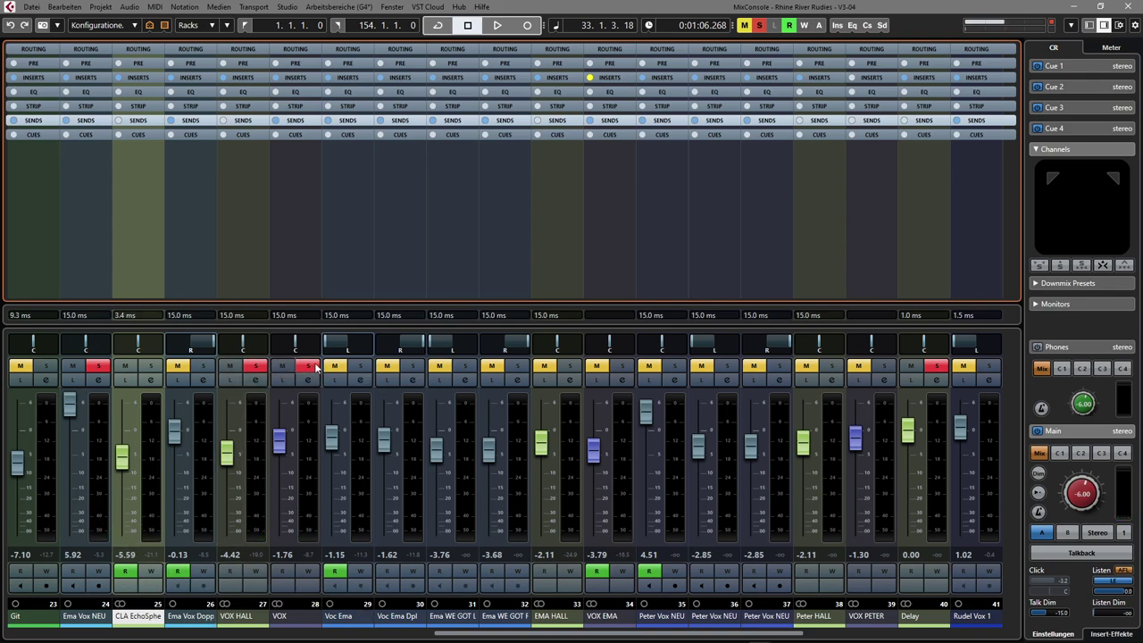
pyautogui.keyDown('ctrl'); pyautogui.click(308, 366); pyautogui.keyUp('ctrl')
# Activate Listen on the Ema Vox NEU channel, play a short passage and stop playback.
pyautogui.click(75, 381)
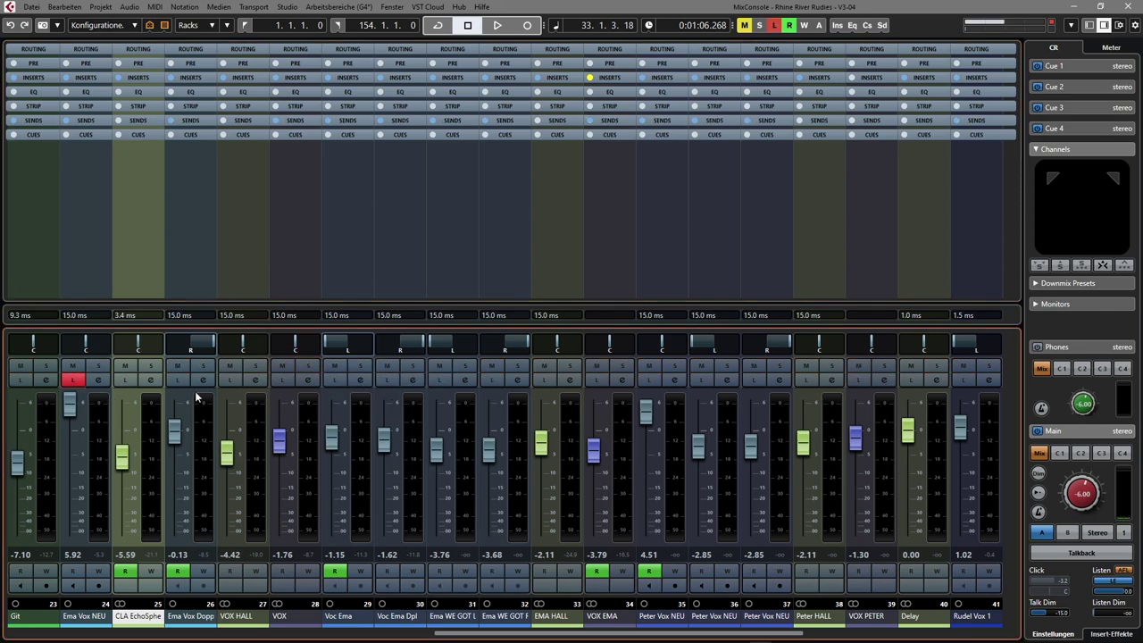
pyautogui.press('F3')
pyautogui.press('KP_Subtract')
pyautogui.press('F3')
pyautogui.press('space')
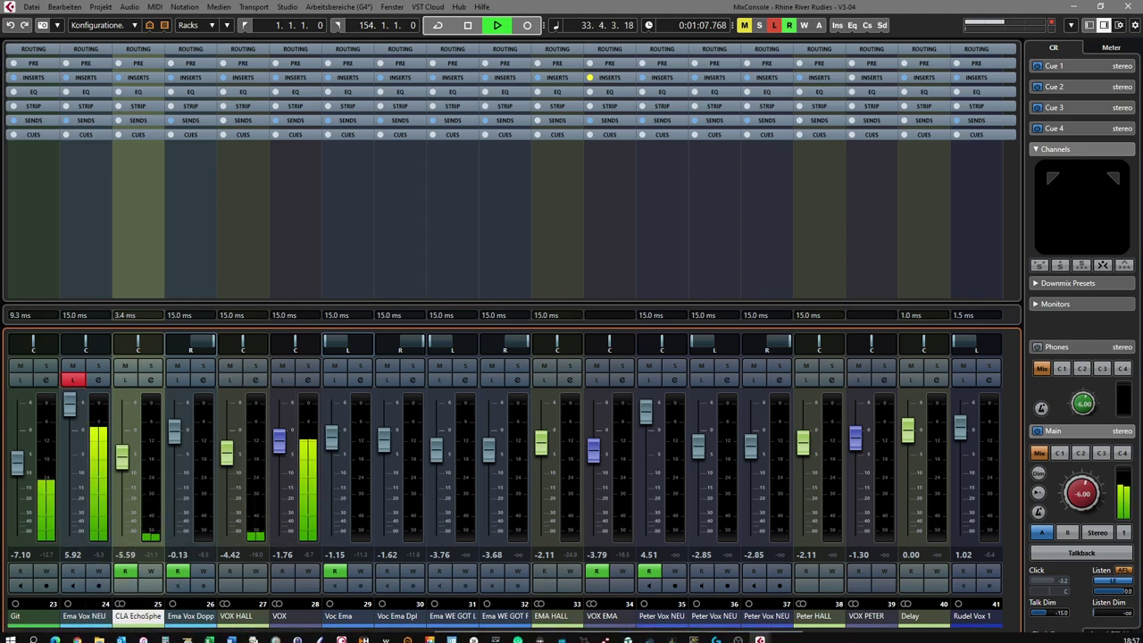
pyautogui.press('space')
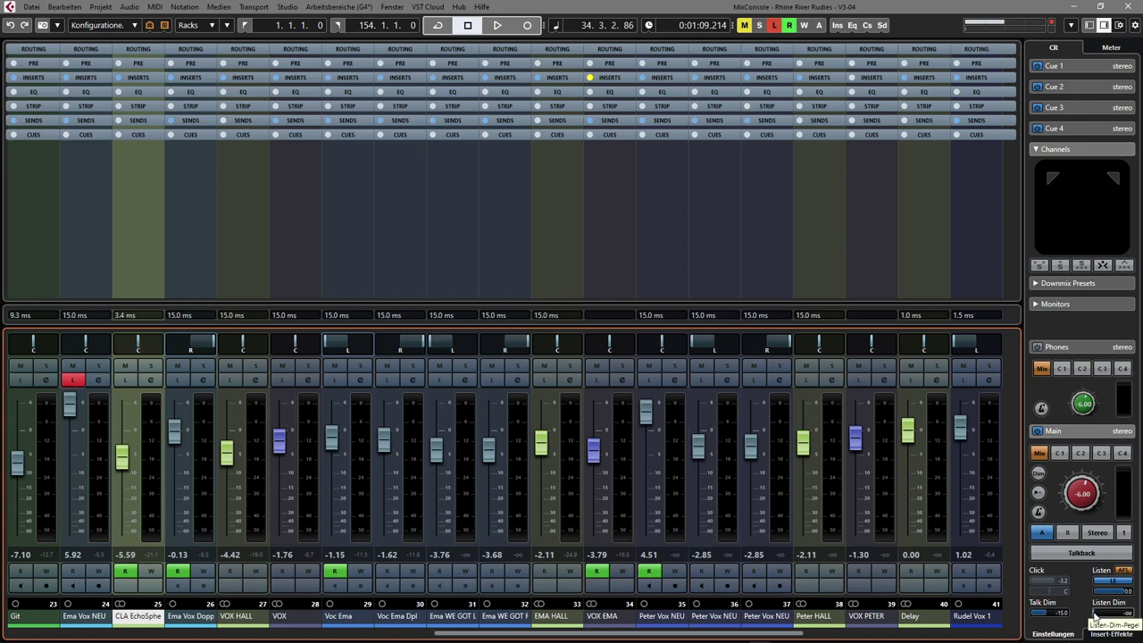
# During playback set the Listen Dim level to -15.0 and compare with Listen off and on for Ema Vox NEU.
pyautogui.press('space')
pyautogui.moveTo(1099, 616); pyautogui.dragTo(1124, 617)
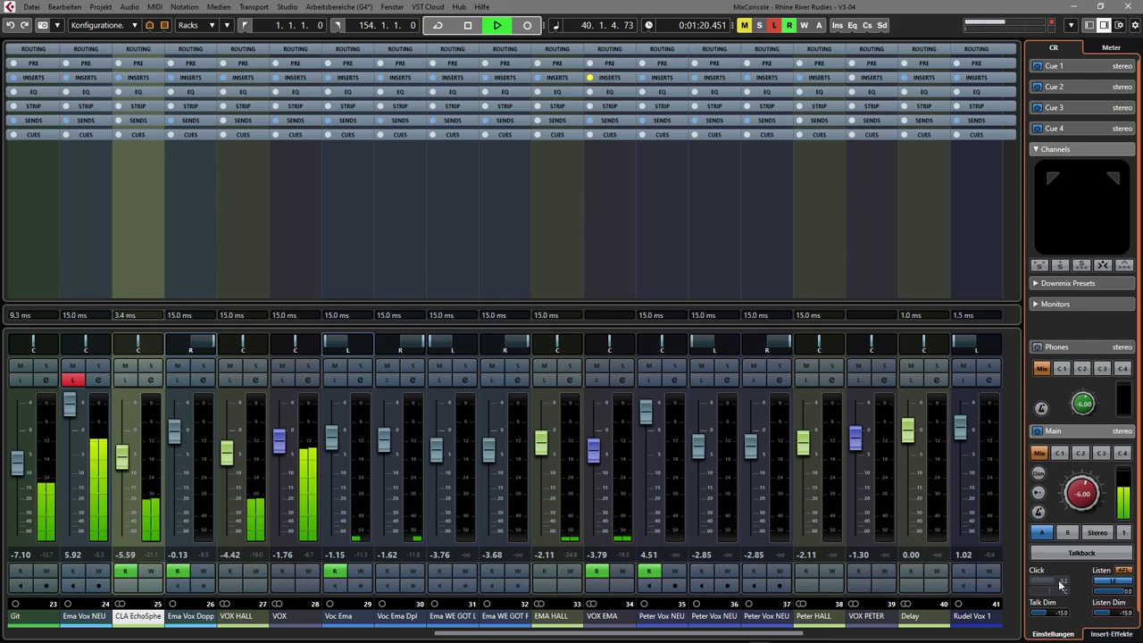
pyautogui.click(73, 380)
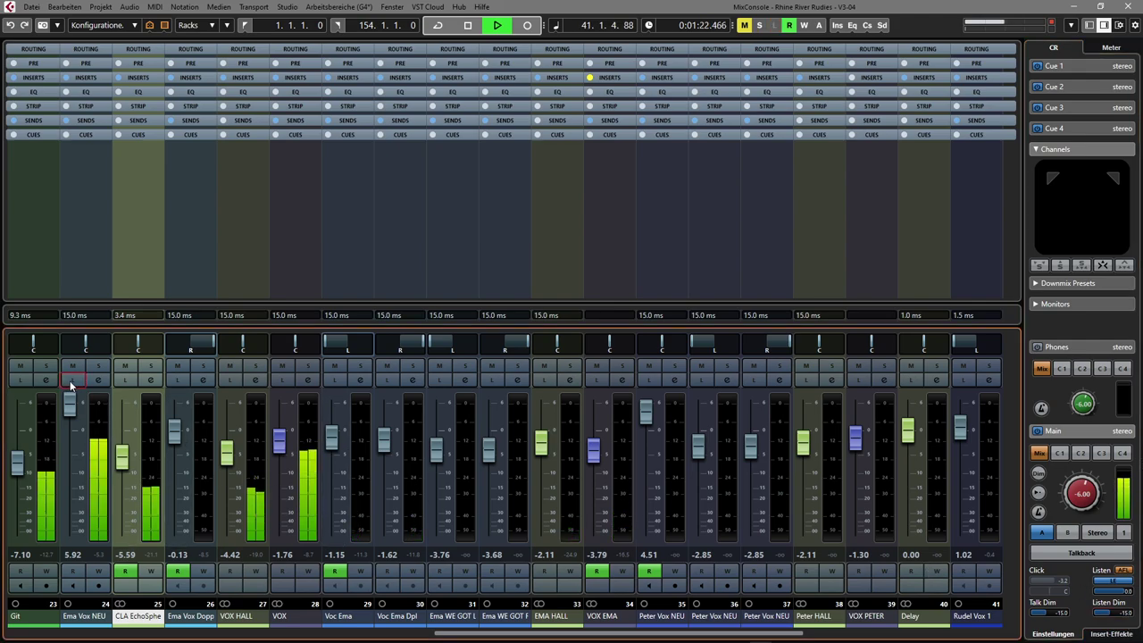
pyautogui.click(72, 380)
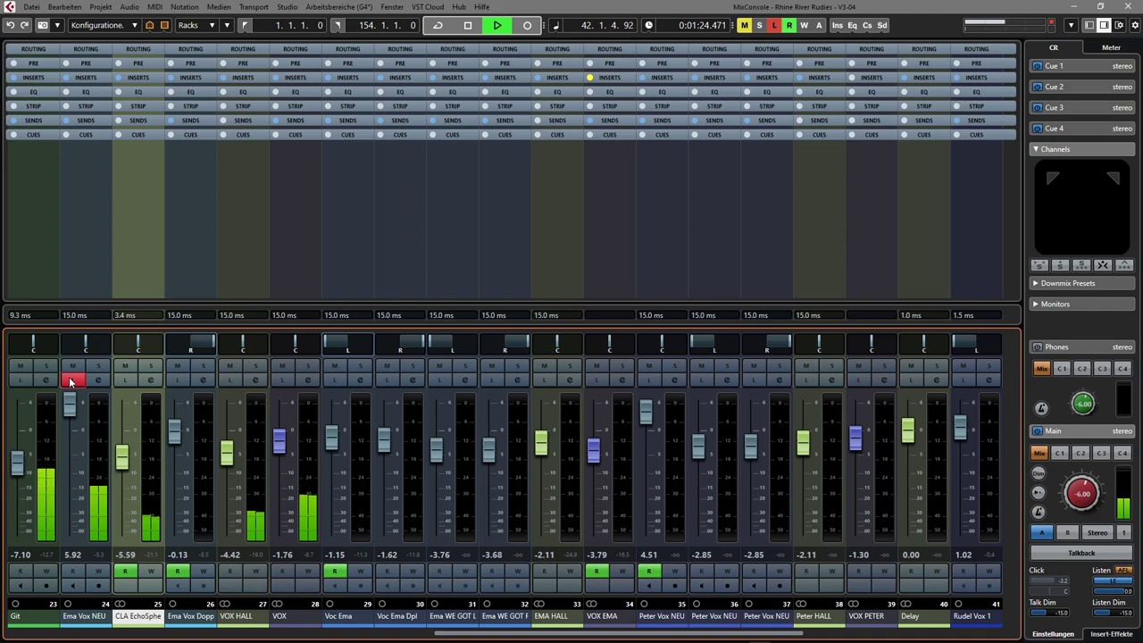
pyautogui.press('space')
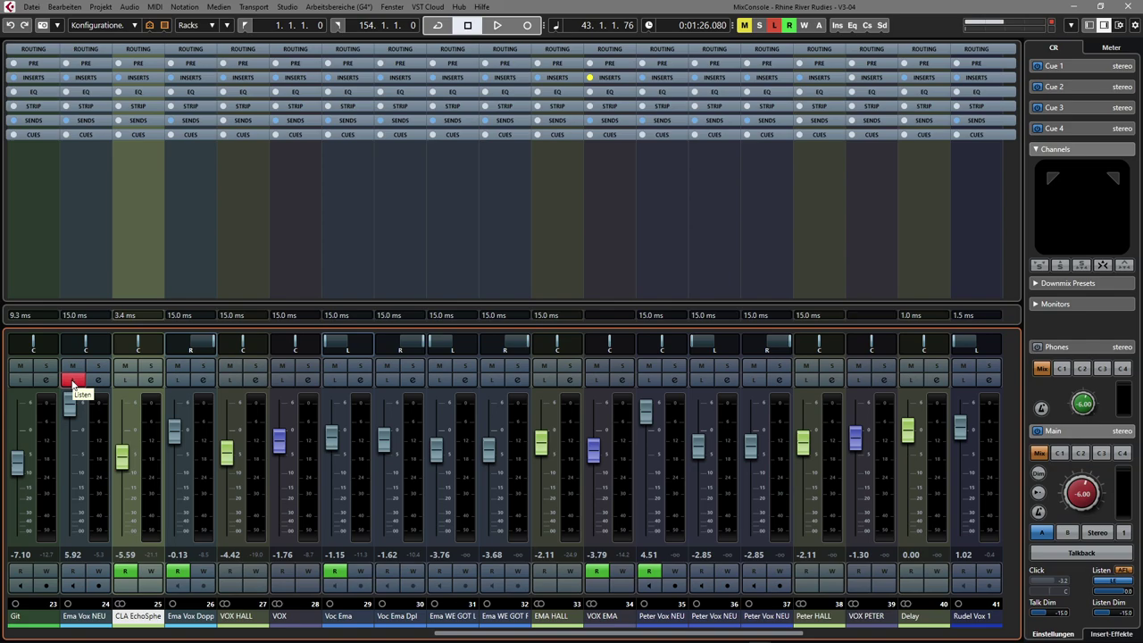
# Reset the Listen Dim level to -∞ and move Listen from Ema Vox NEU to the VOX HALL channel.
pyautogui.click(1116, 615)
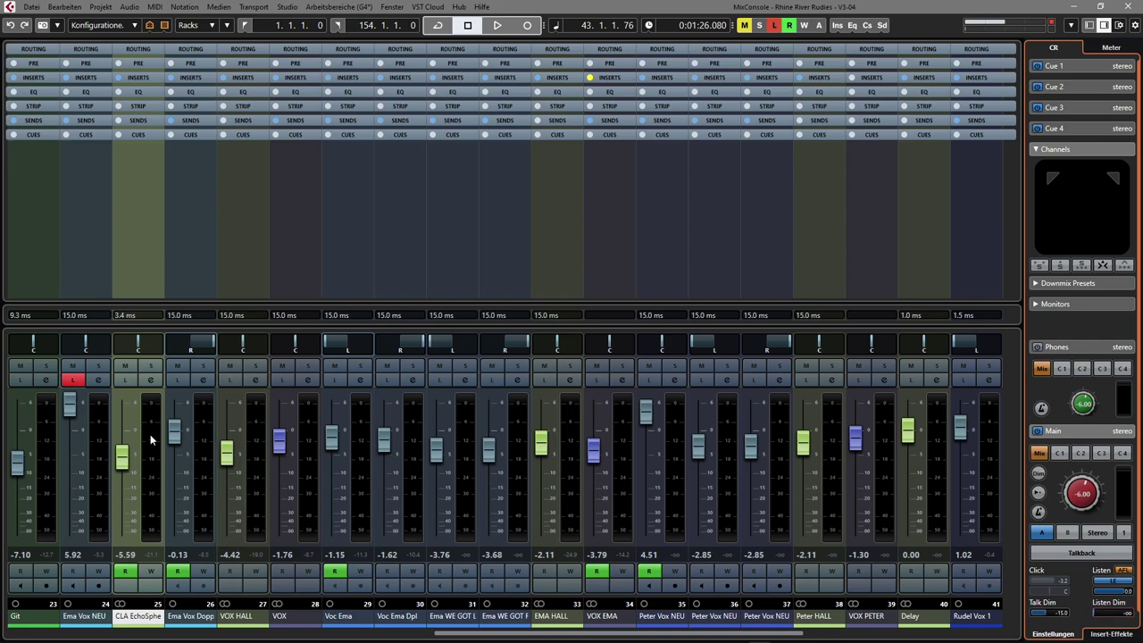
pyautogui.click(73, 380)
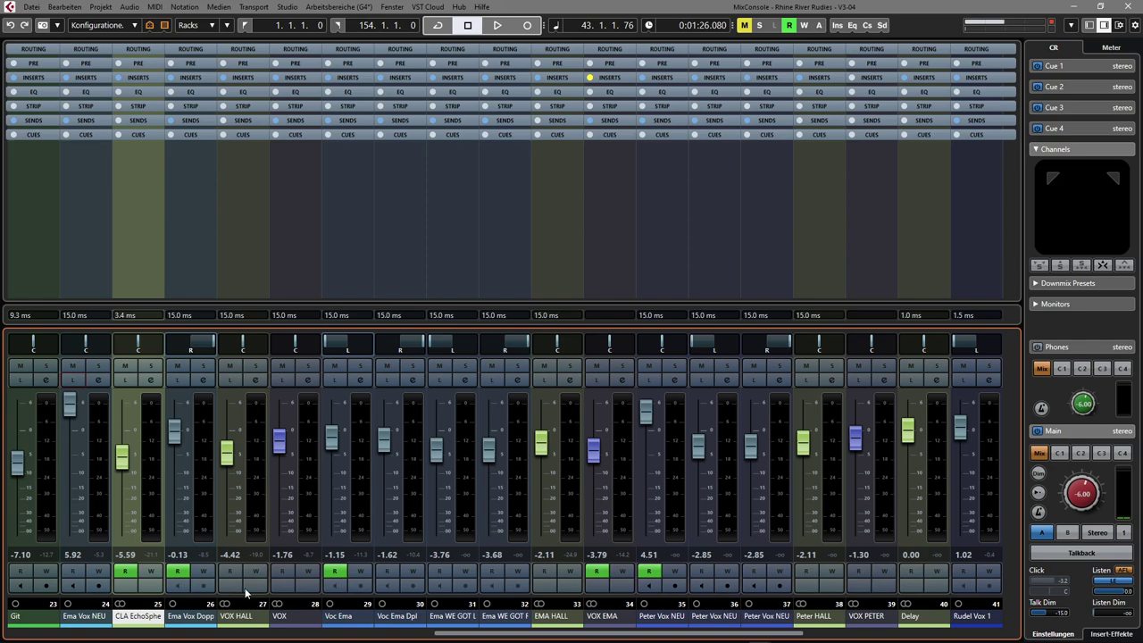
pyautogui.click(230, 381)
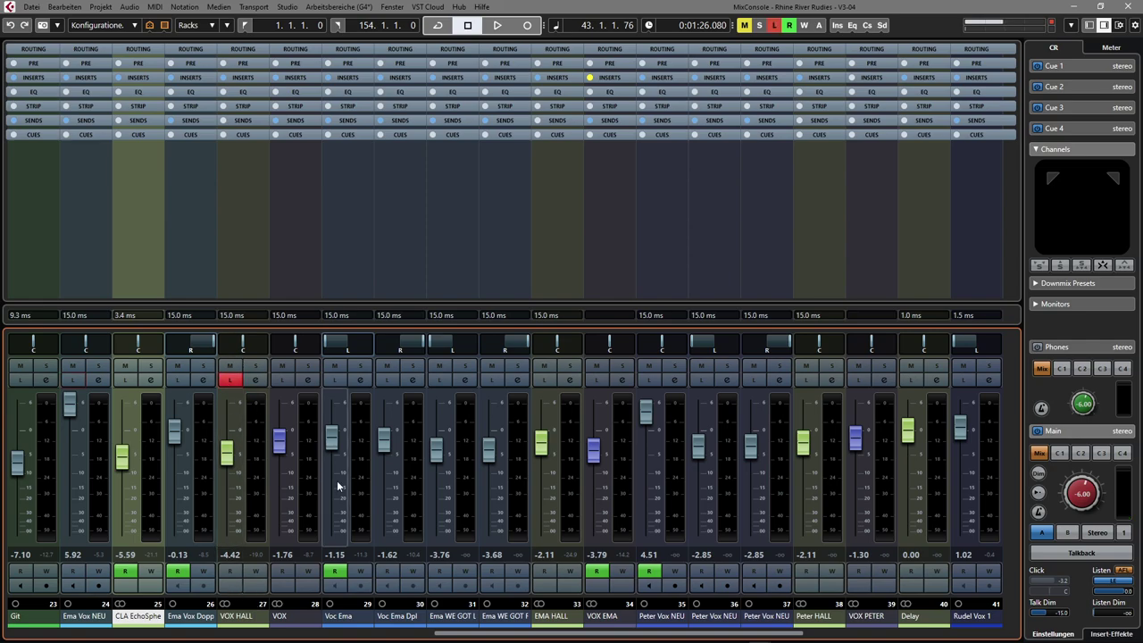
# Play a passage with Listen on VOX HALL, stop playback and turn that channel's Listen off.
pyautogui.press('F3')
pyautogui.press('space')
pyautogui.press('F3')
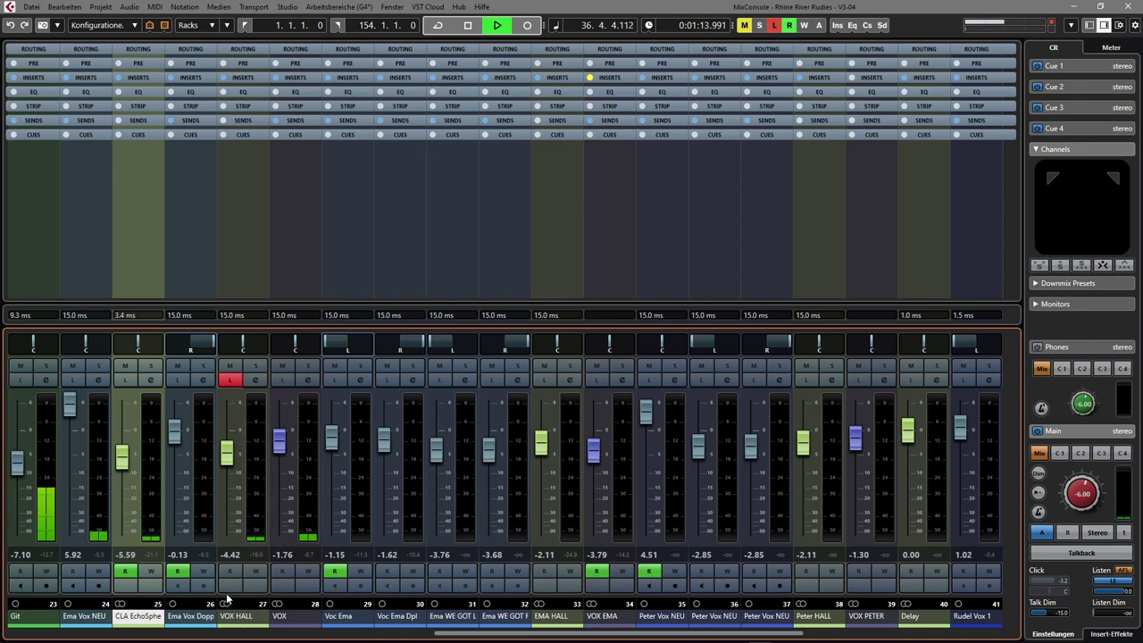
pyautogui.press('space')
pyautogui.click(232, 381)
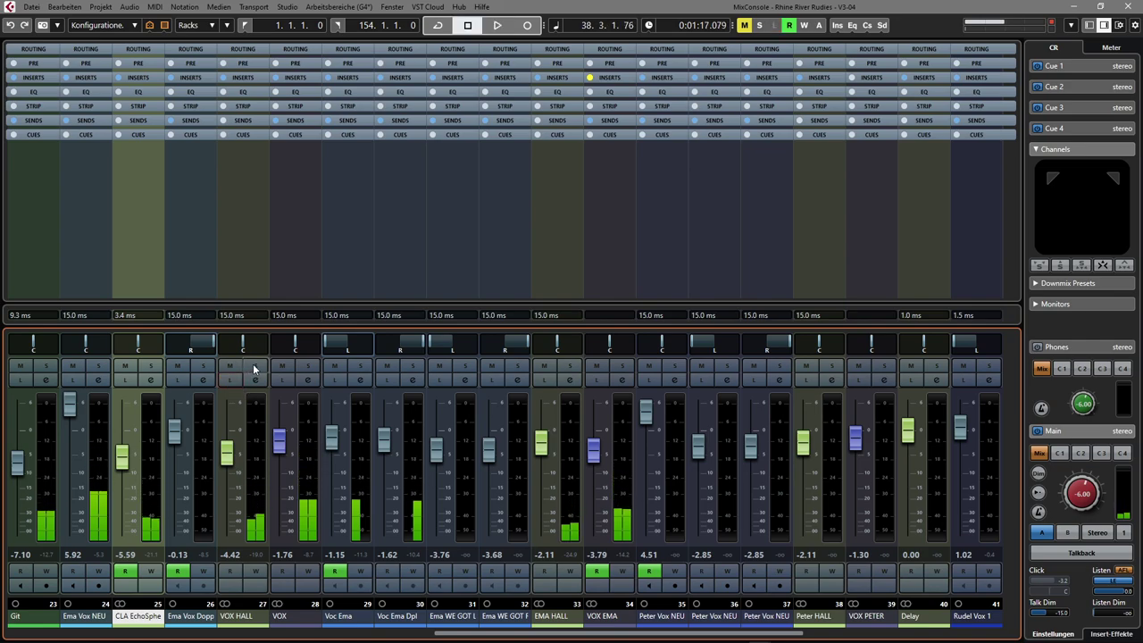
# Solo the VOX HALL channel, play a short passage, and deactivate all solos after stopping.
pyautogui.click(255, 366)
pyautogui.press('space')
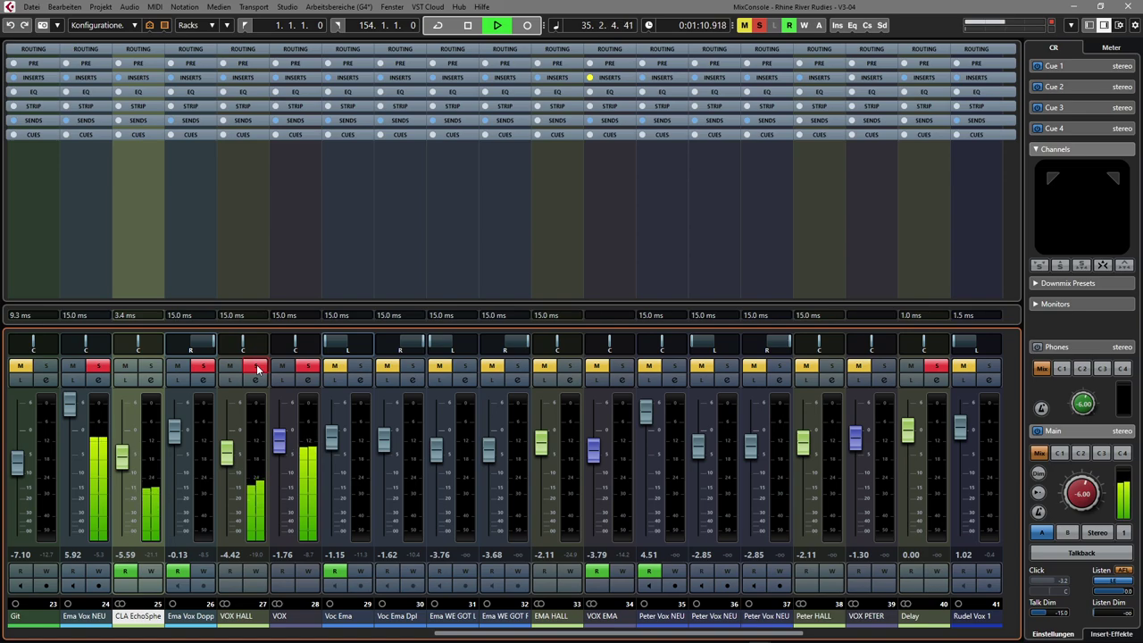
pyautogui.press('space')
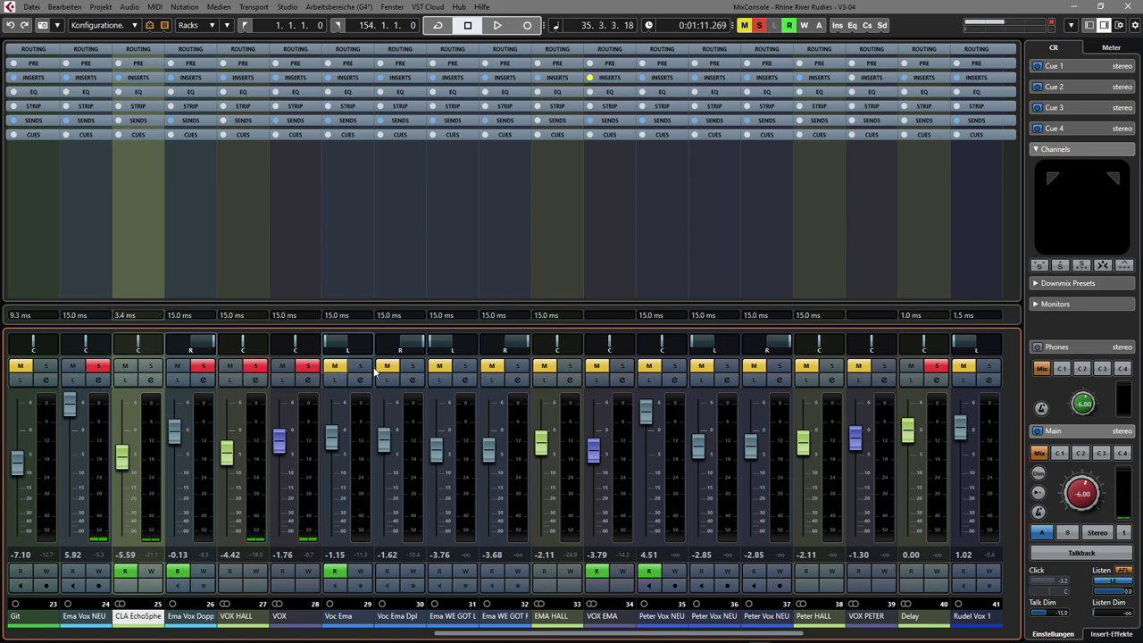
pyautogui.click(759, 26)
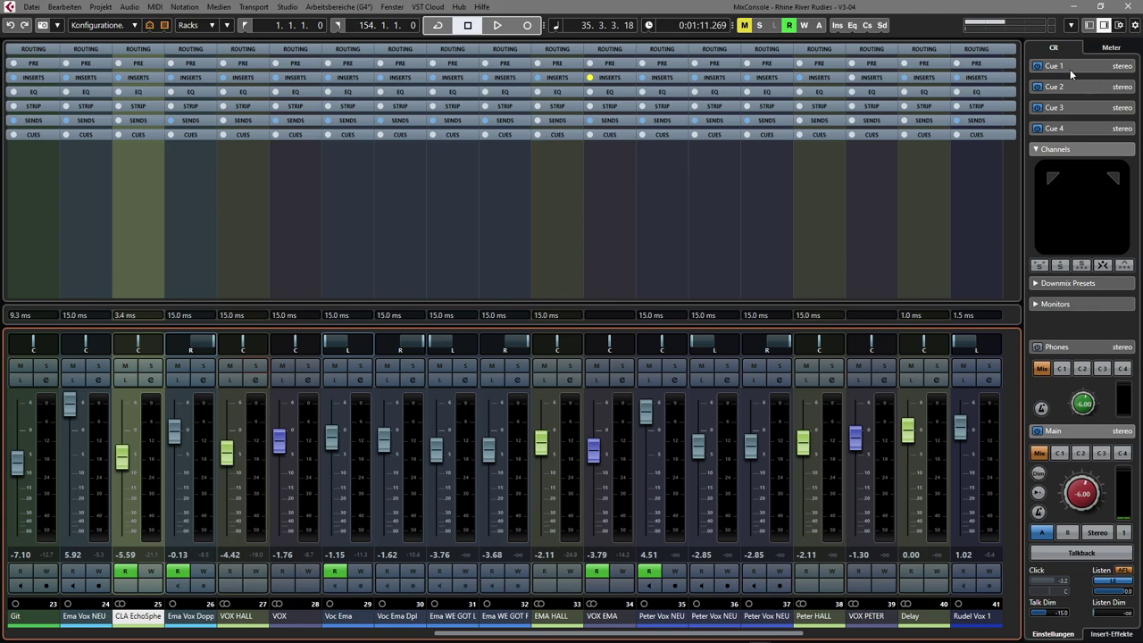
# Expand Cue 1 in the Control Room and briefly show the channels' cue sends in the Cues rack.
pyautogui.click(1070, 66)
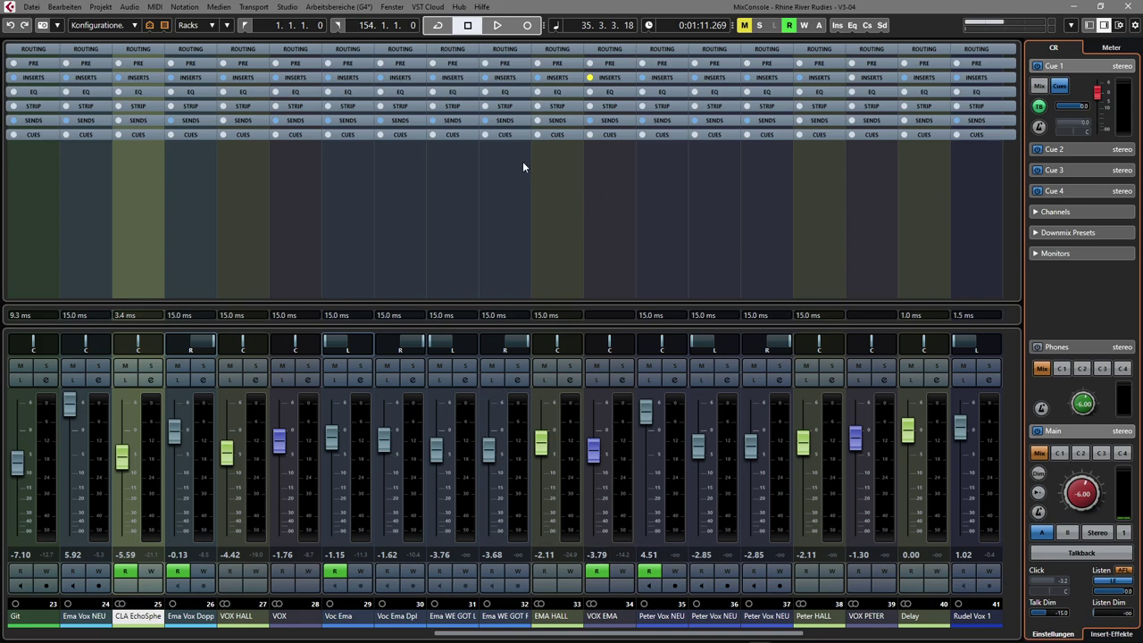
pyautogui.click(512, 135)
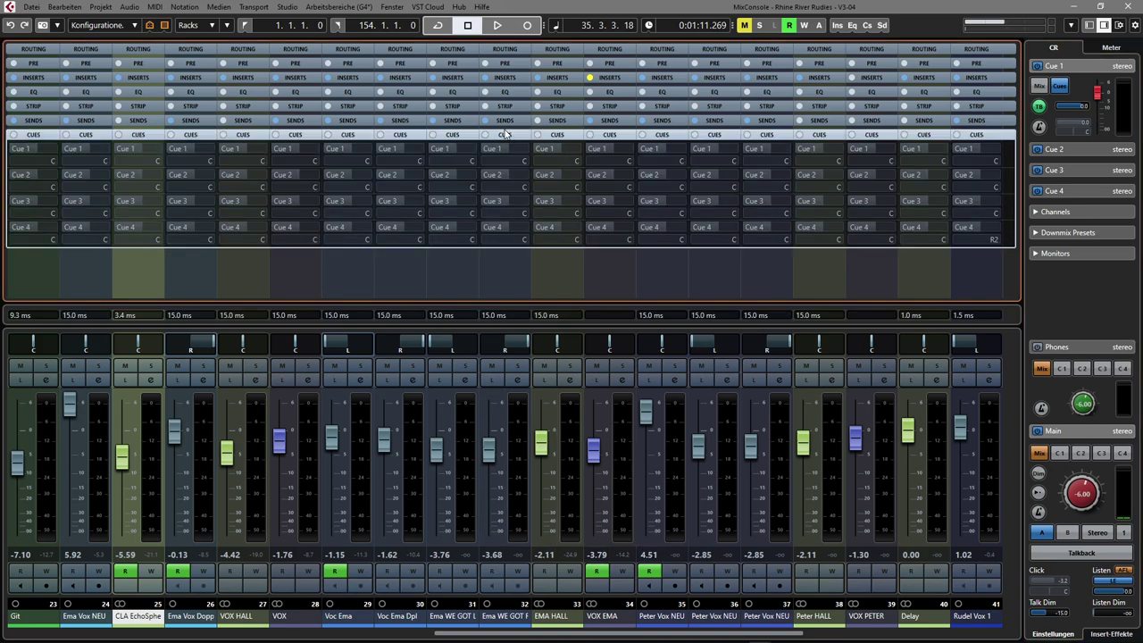
pyautogui.click(509, 135)
# Hide the Cue-Sends rack in the MixConsole and show it again.
pyautogui.click(215, 27)
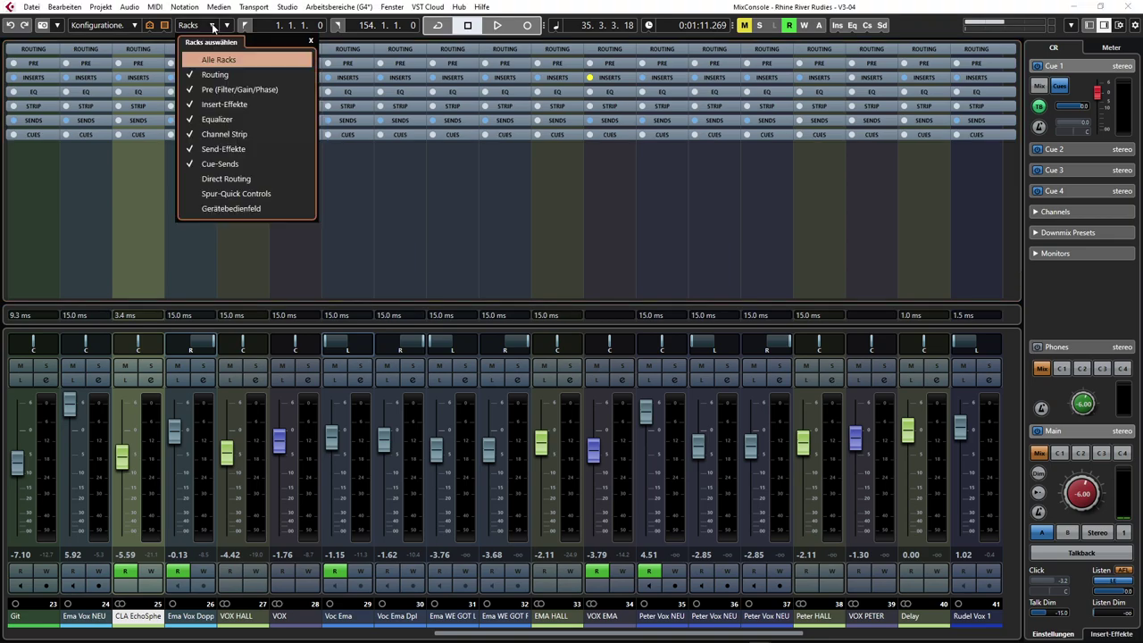
pyautogui.click(230, 163)
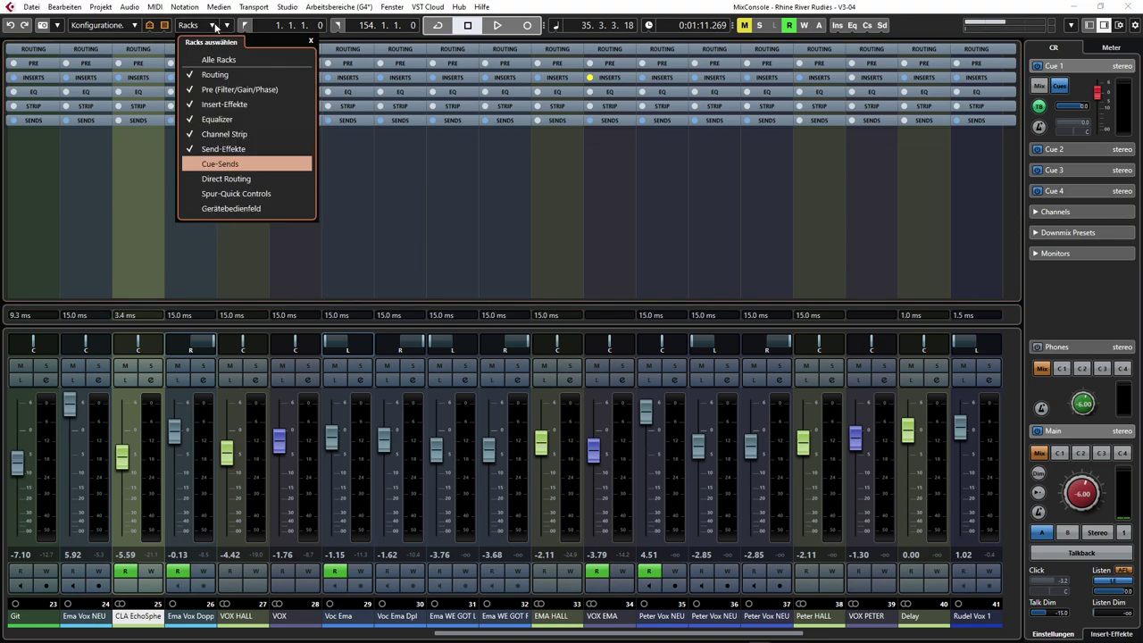
pyautogui.click(577, 4)
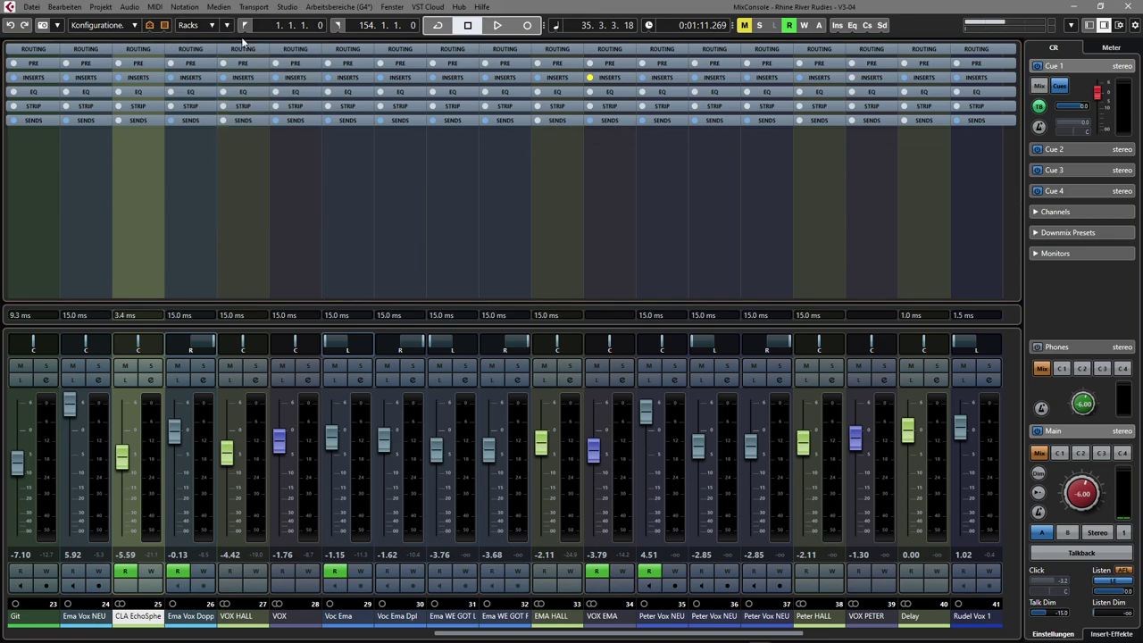
pyautogui.click(213, 27)
pyautogui.click(190, 162)
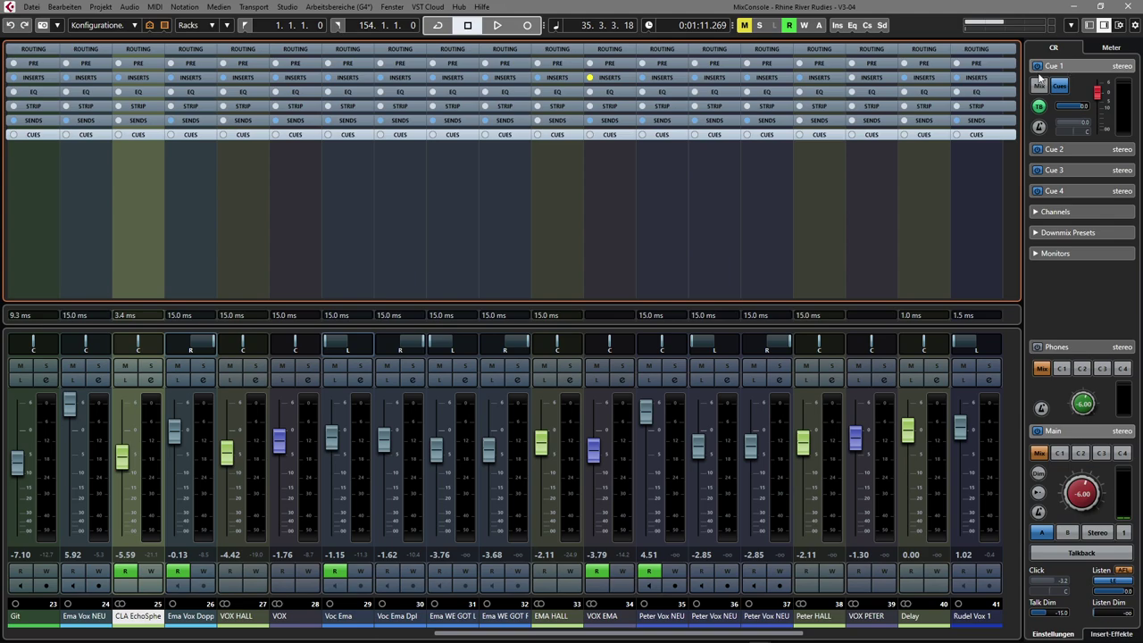
# Expand the Cues rack and bring the drum and percussion channels into view.
pyautogui.click(451, 136)
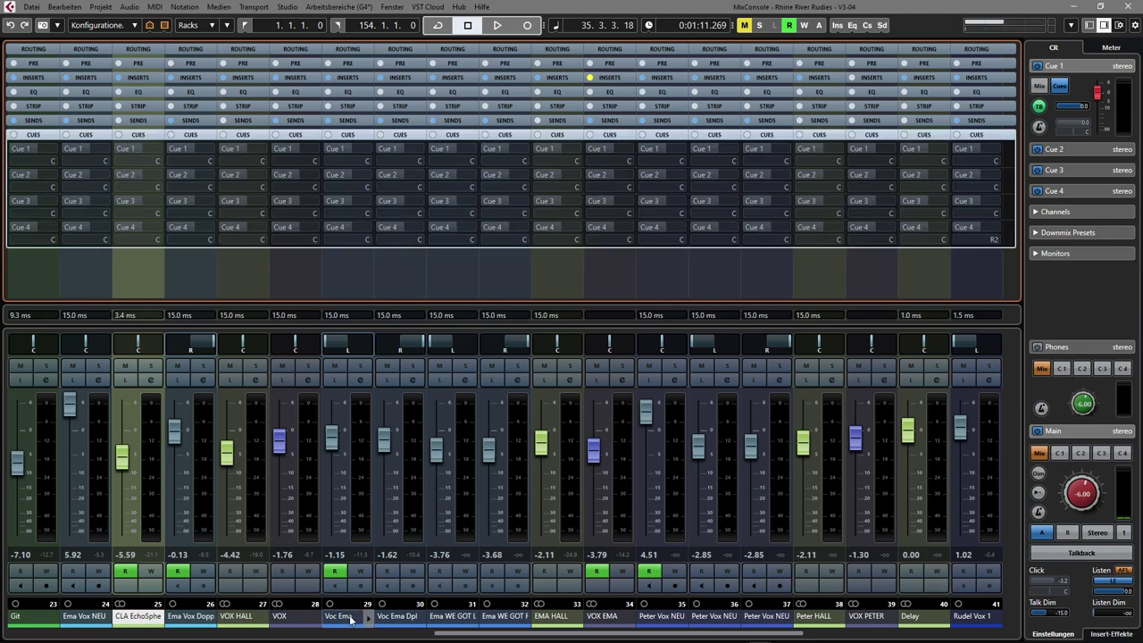
pyautogui.hscroll(-5, 398, 582)
pyautogui.hscroll(-9, 398, 582)
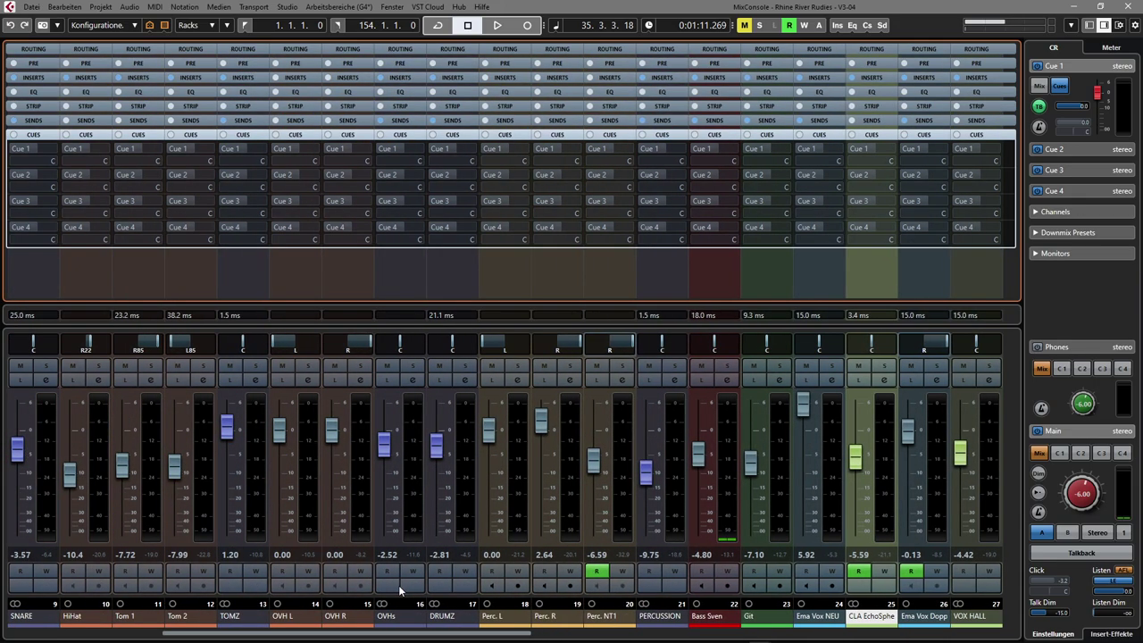
# Briefly activate the Cue 1 send on the Bass Sven channel, then switch it off again.
pyautogui.hscroll(6, 398, 584)
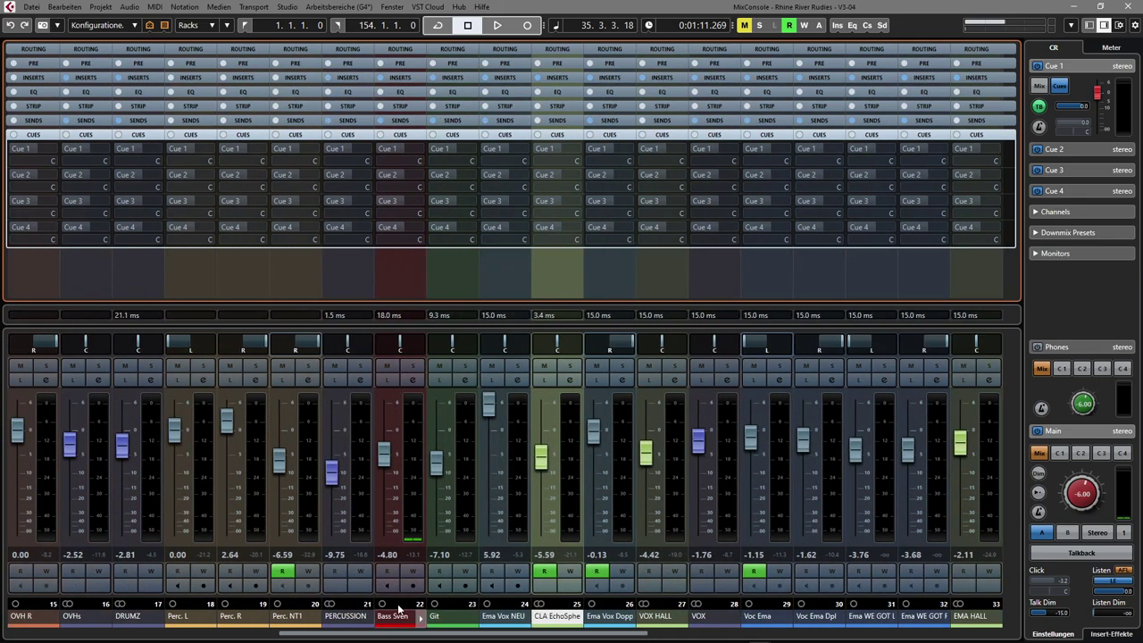
pyautogui.click(382, 150)
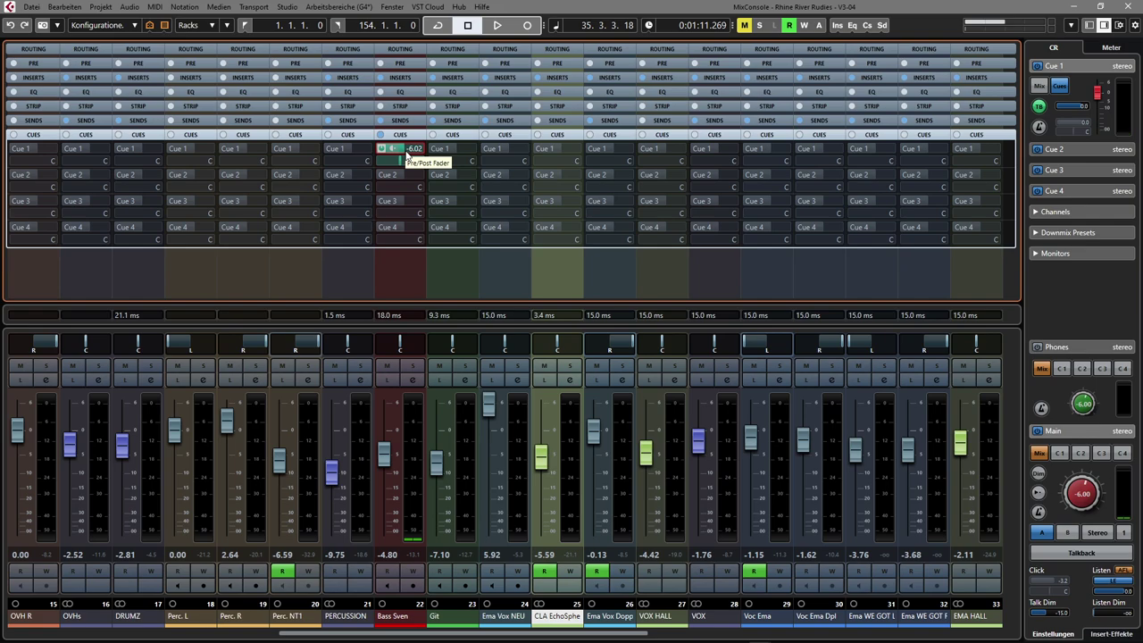
pyautogui.moveTo(420, 147); pyautogui.dragTo(419, 147)
# Select the Bass Sven, Git, VOX kmpl. and GEHUPE channels together and check the selection across the mixer.
pyautogui.click(394, 621)
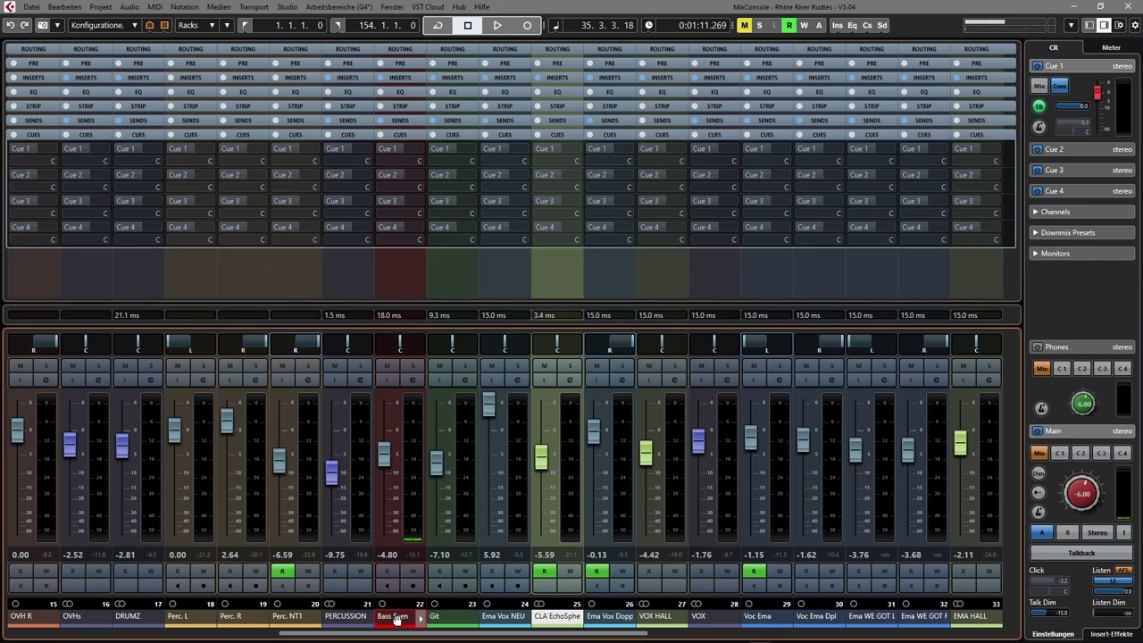
pyautogui.keyDown('ctrl'); pyautogui.click(452, 619); pyautogui.keyUp('ctrl')
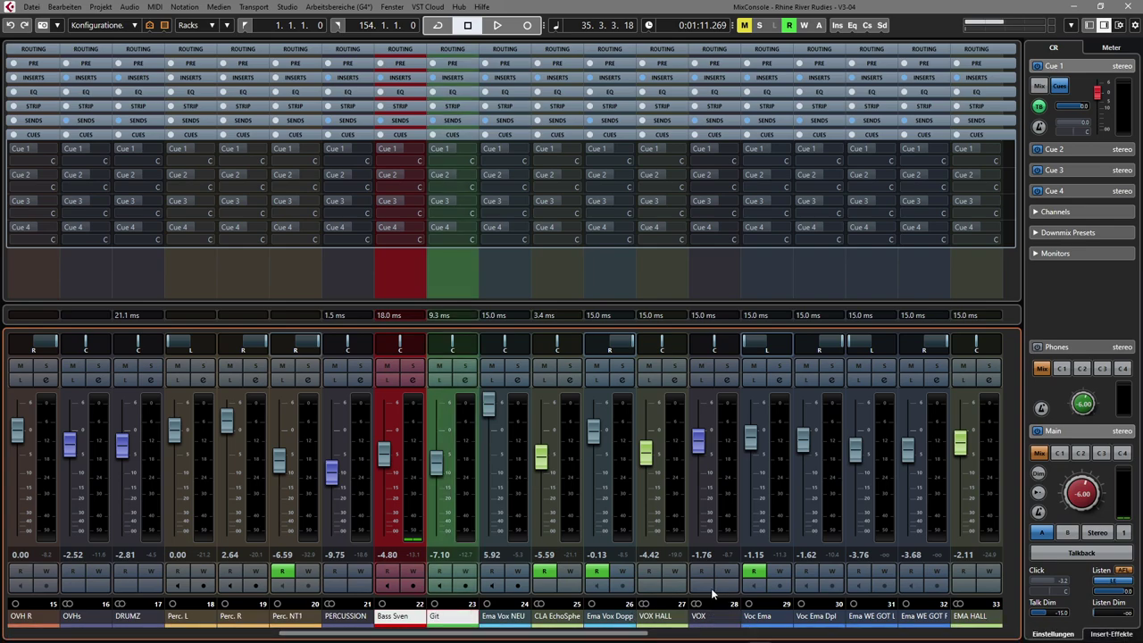
pyautogui.hscroll(5, 713, 581)
pyautogui.hscroll(2, 713, 580)
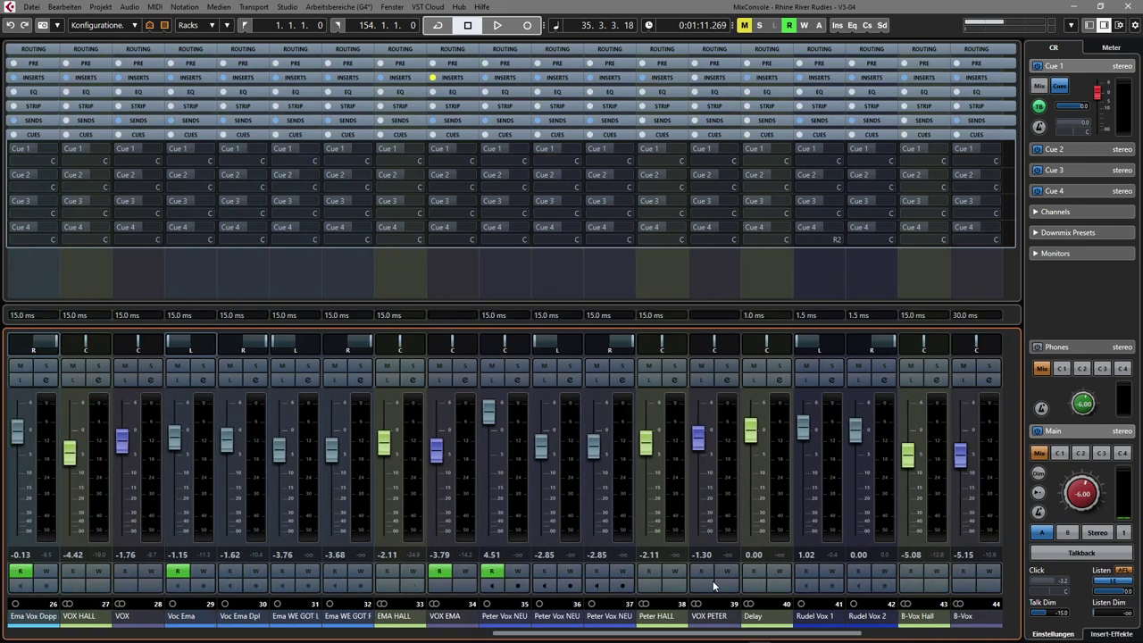
pyautogui.hscroll(1, 713, 581)
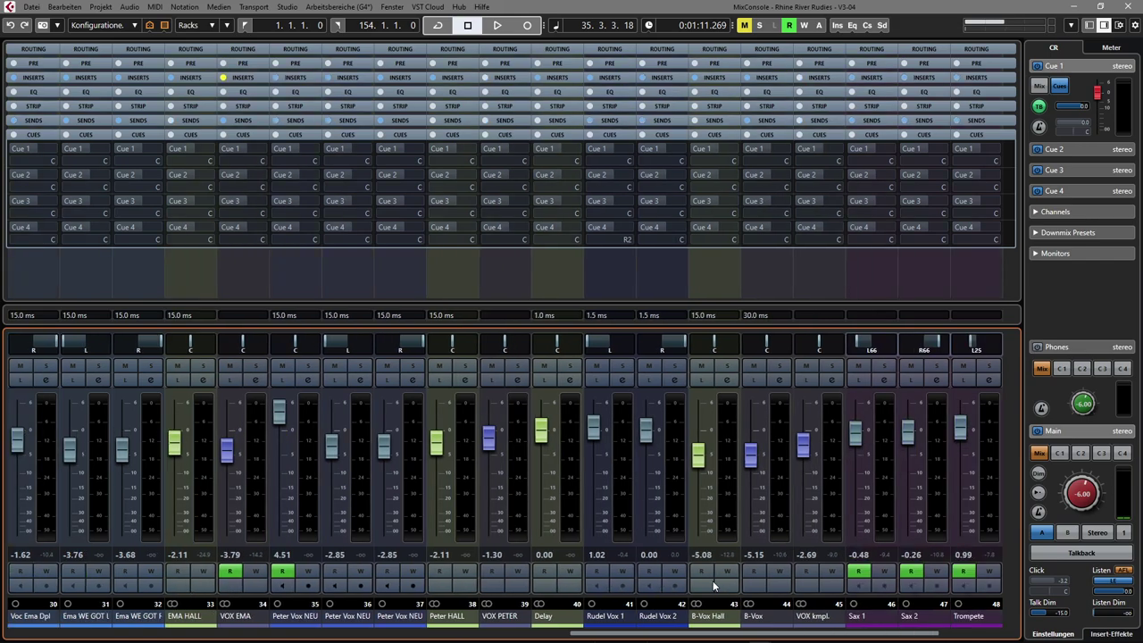
pyautogui.click(820, 616)
pyautogui.hscroll(2, 804, 587)
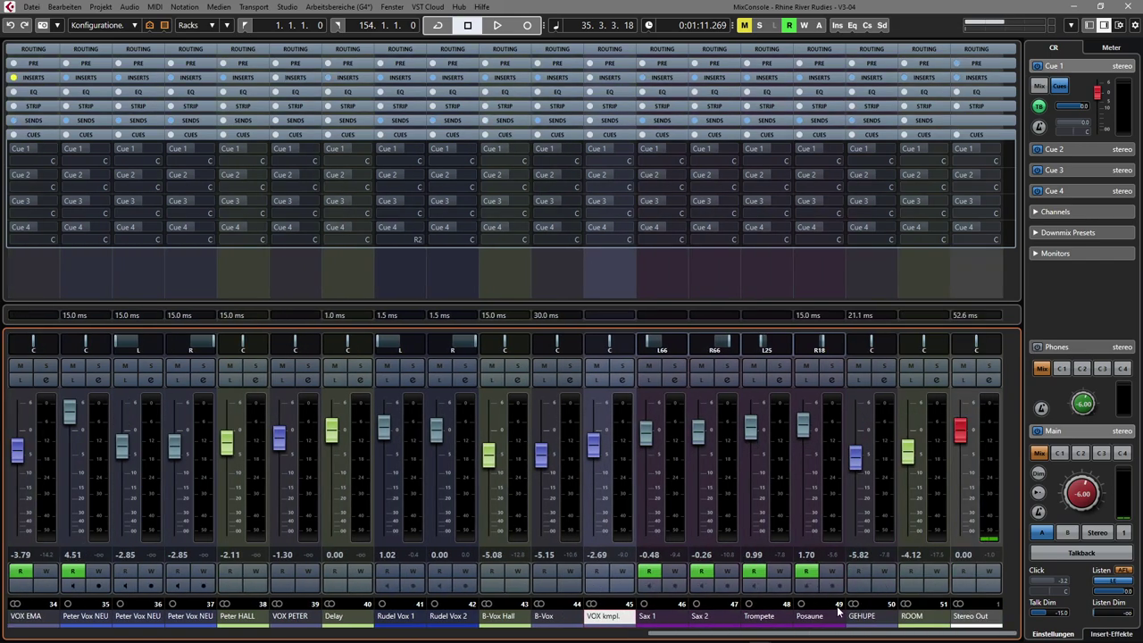
pyautogui.click(871, 617)
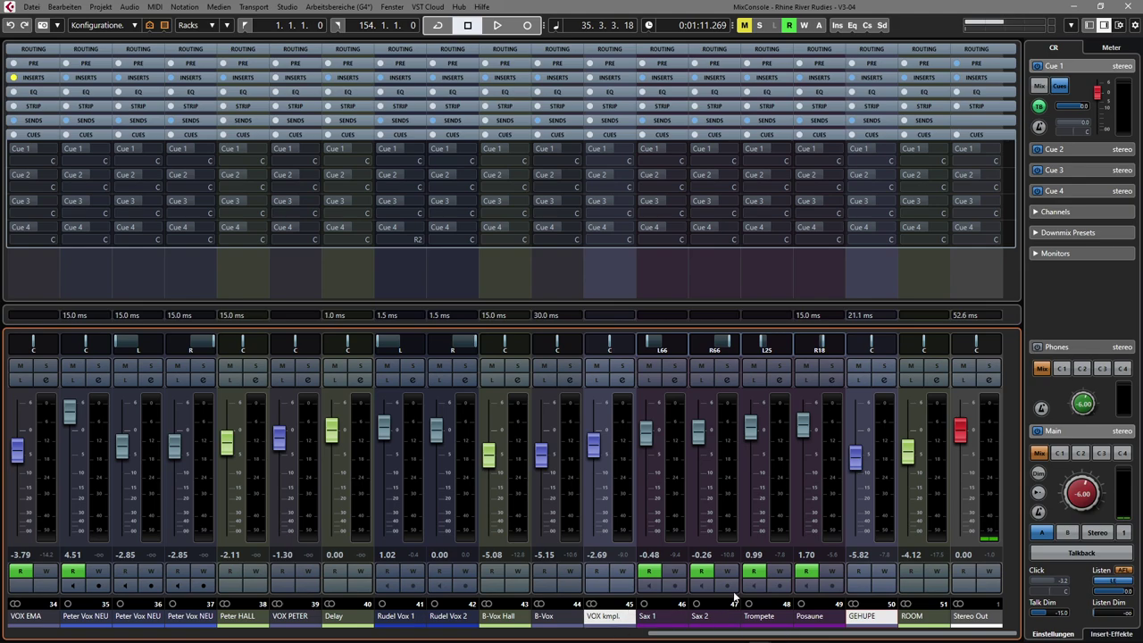
pyautogui.hscroll(-10, 698, 583)
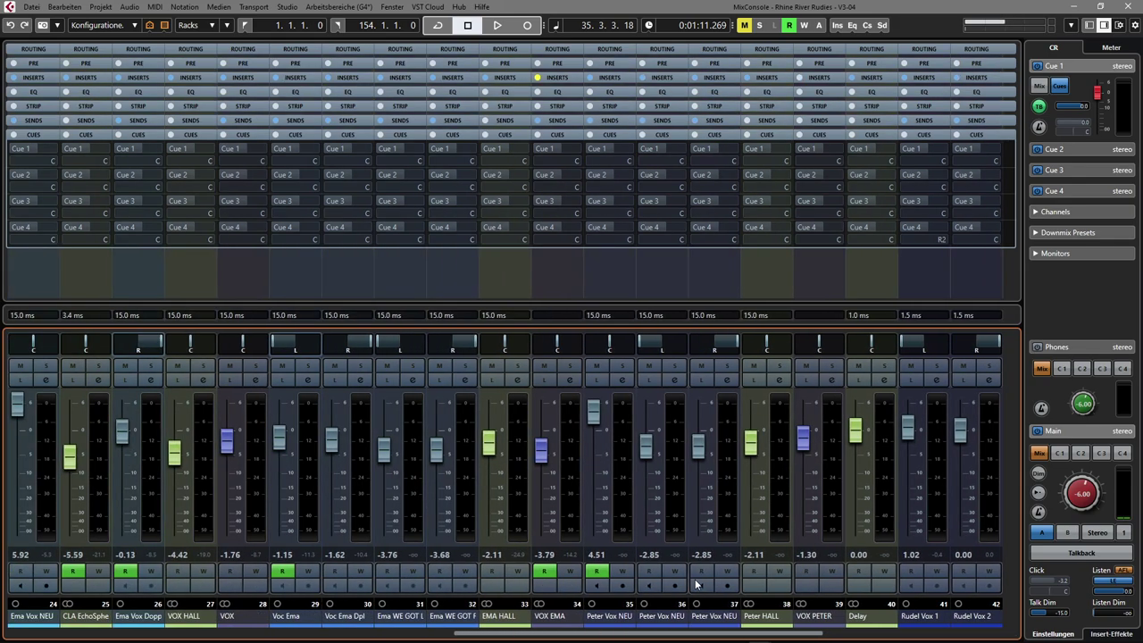
pyautogui.hscroll(5, 601, 579)
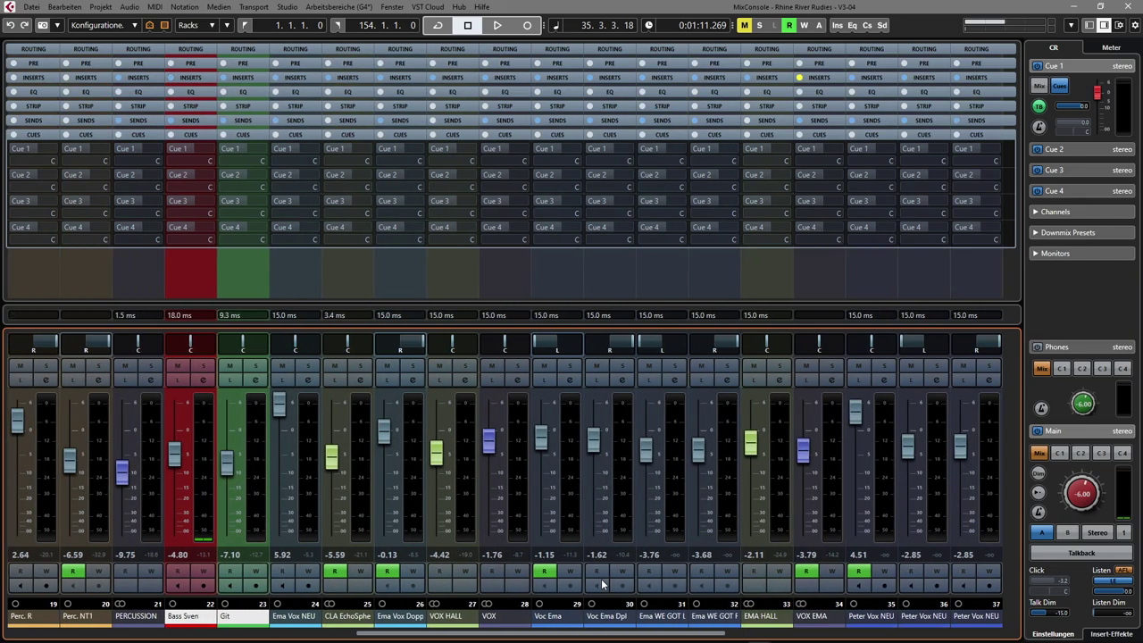
pyautogui.hscroll(6, 601, 579)
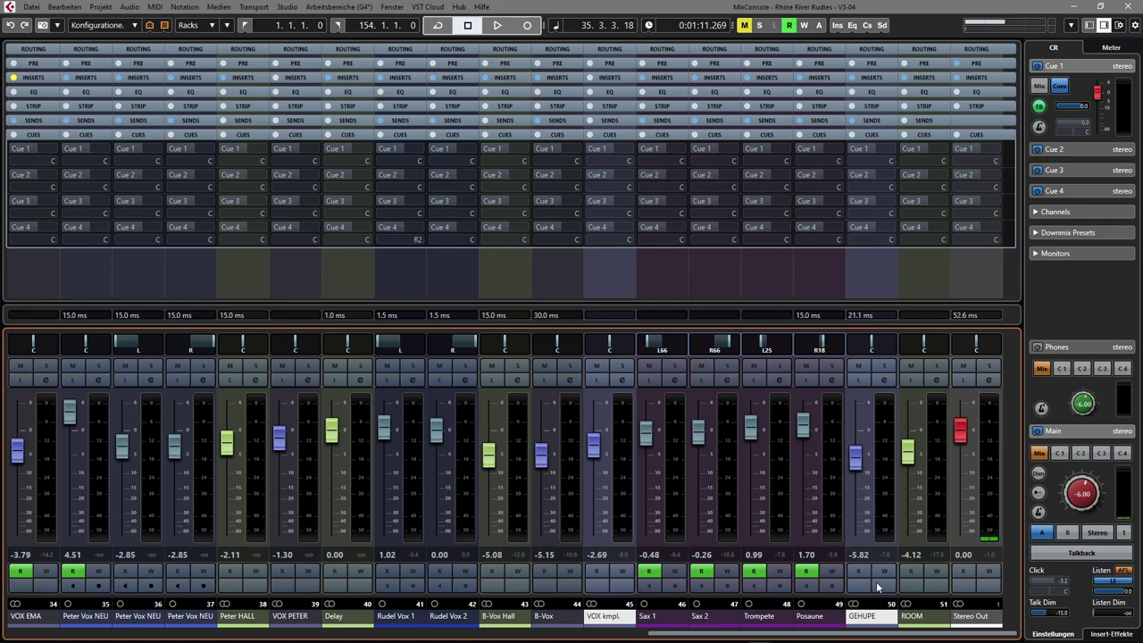
# Apply the current mix levels to the selected channels' Cue 1 sends and enable those sends.
pyautogui.rightClick(1071, 70)
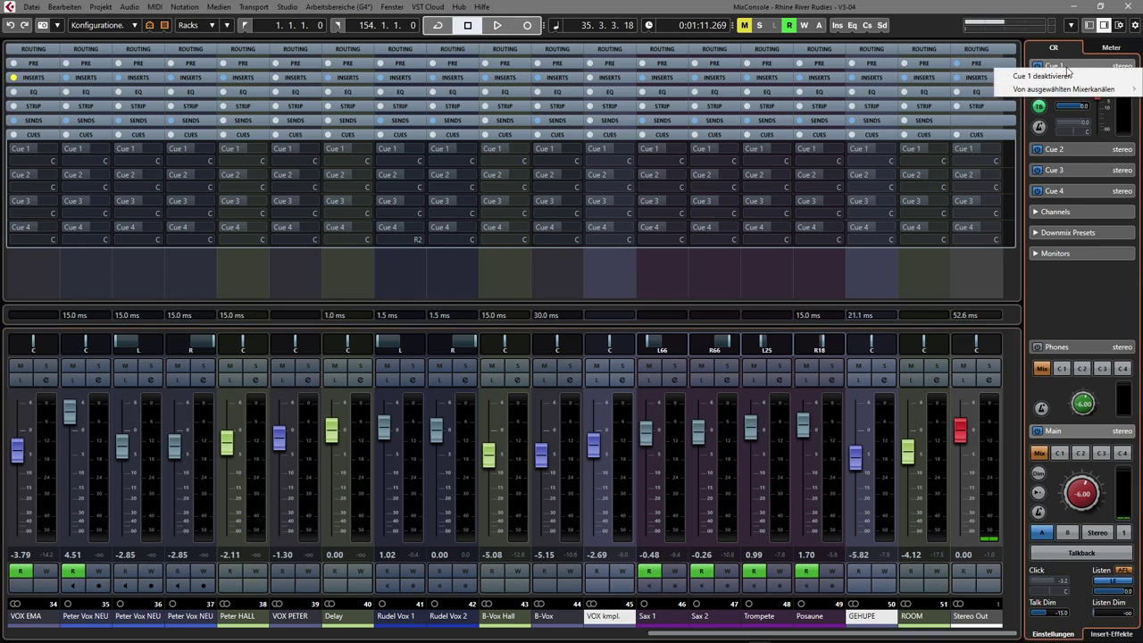
pyautogui.moveTo(1049, 92)
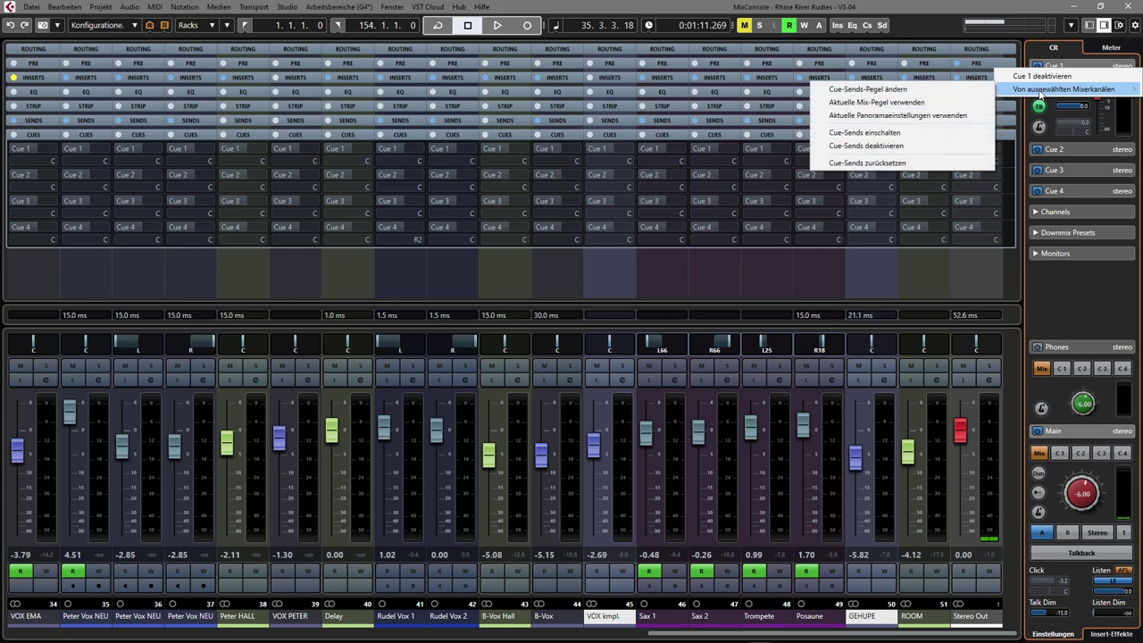
pyautogui.click(864, 104)
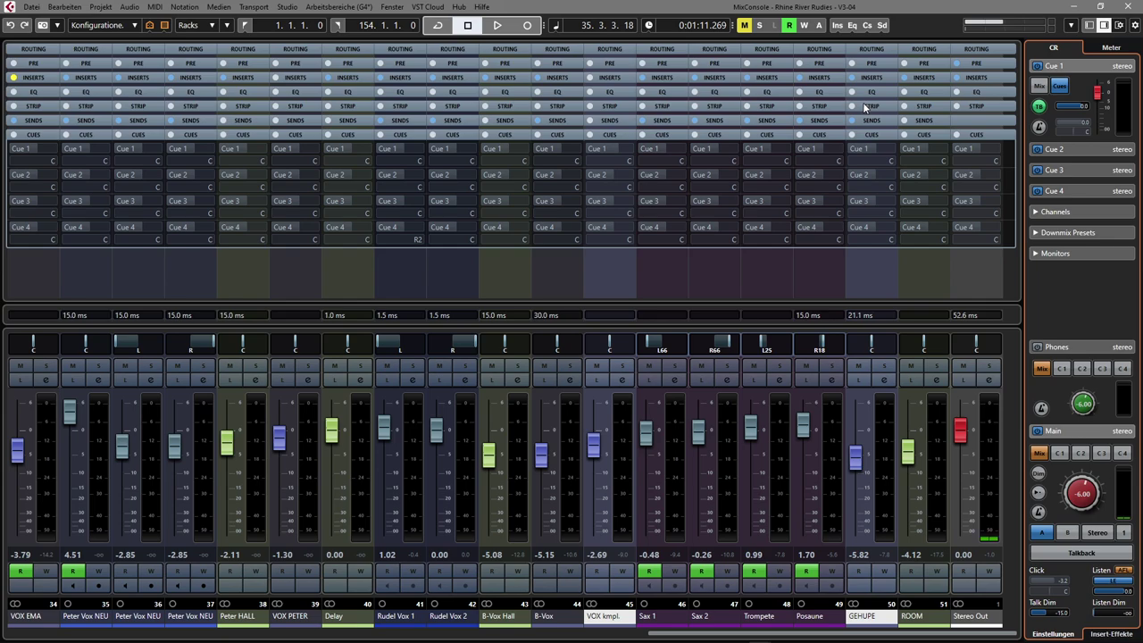
pyautogui.rightClick(1069, 66)
pyautogui.moveTo(1062, 91)
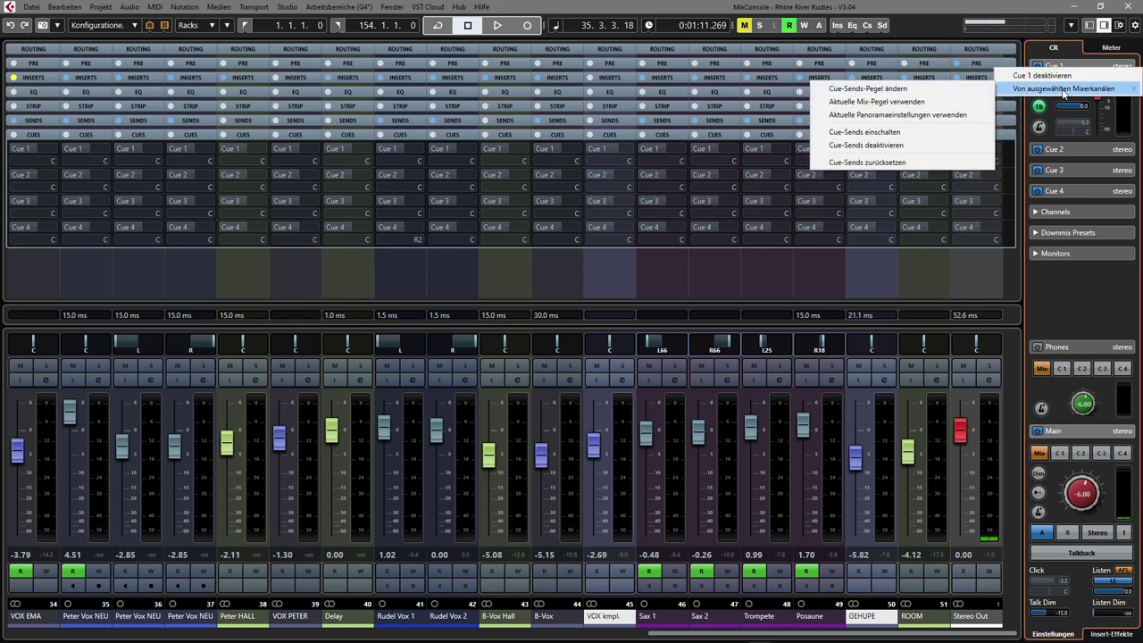
pyautogui.click(878, 134)
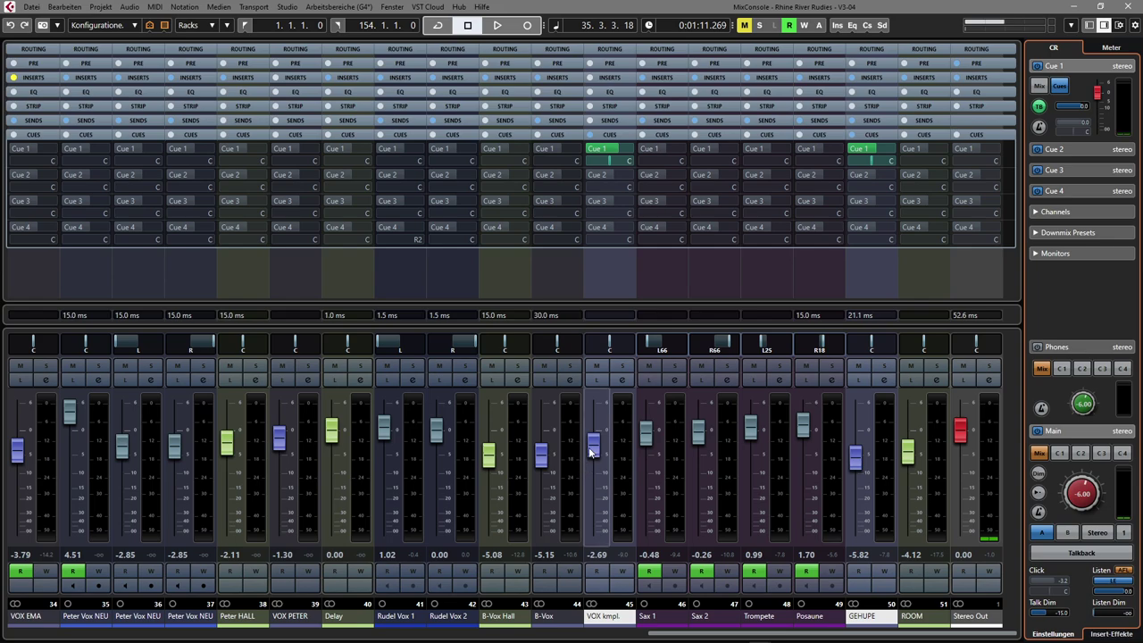
# Apply the current panorama settings to the Cue 1 sends of the selected channels.
pyautogui.rightClick(1067, 66)
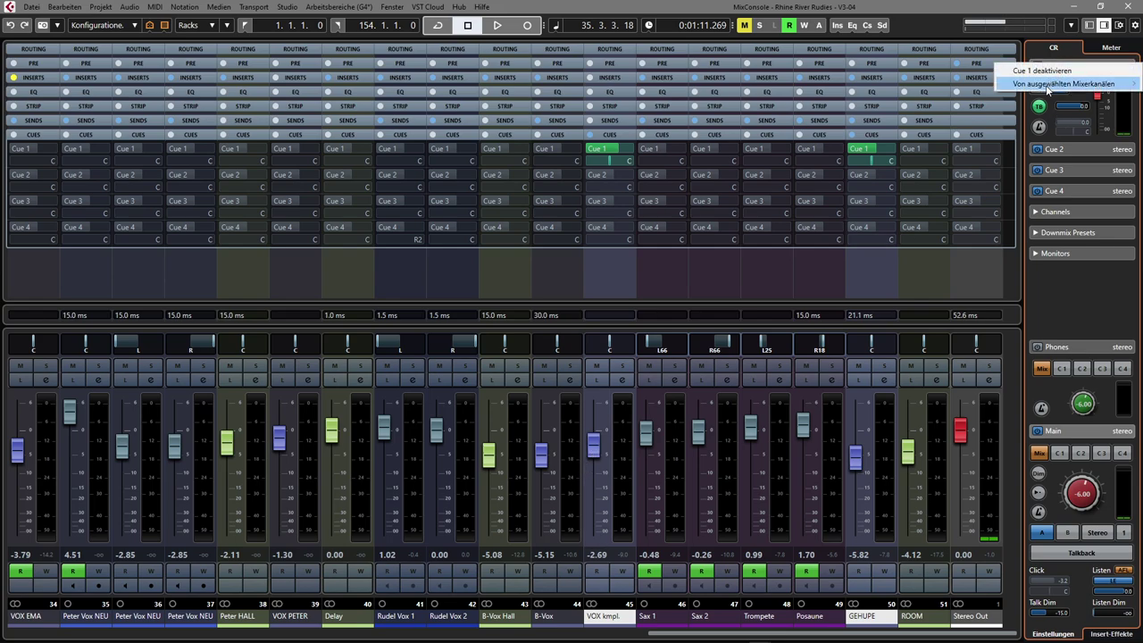
pyautogui.moveTo(1050, 88)
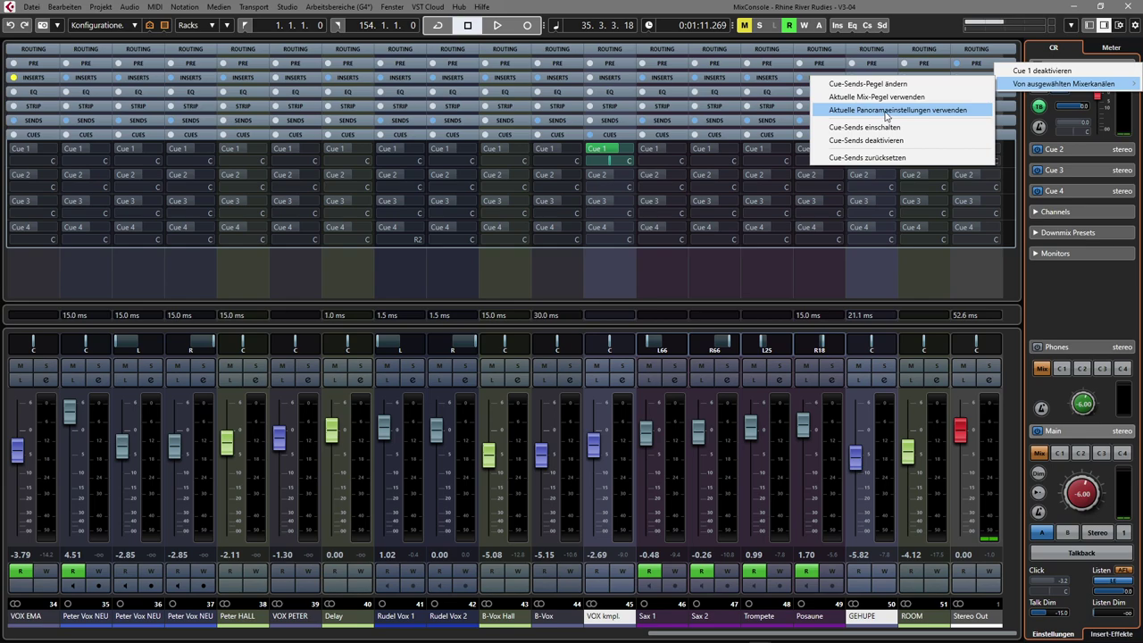
pyautogui.click(886, 111)
# Try a relative Cue 1 send level change of -4.73 dB for the selected channels, then reset it to 0.00 dB and apply it.
pyautogui.rightClick(1058, 67)
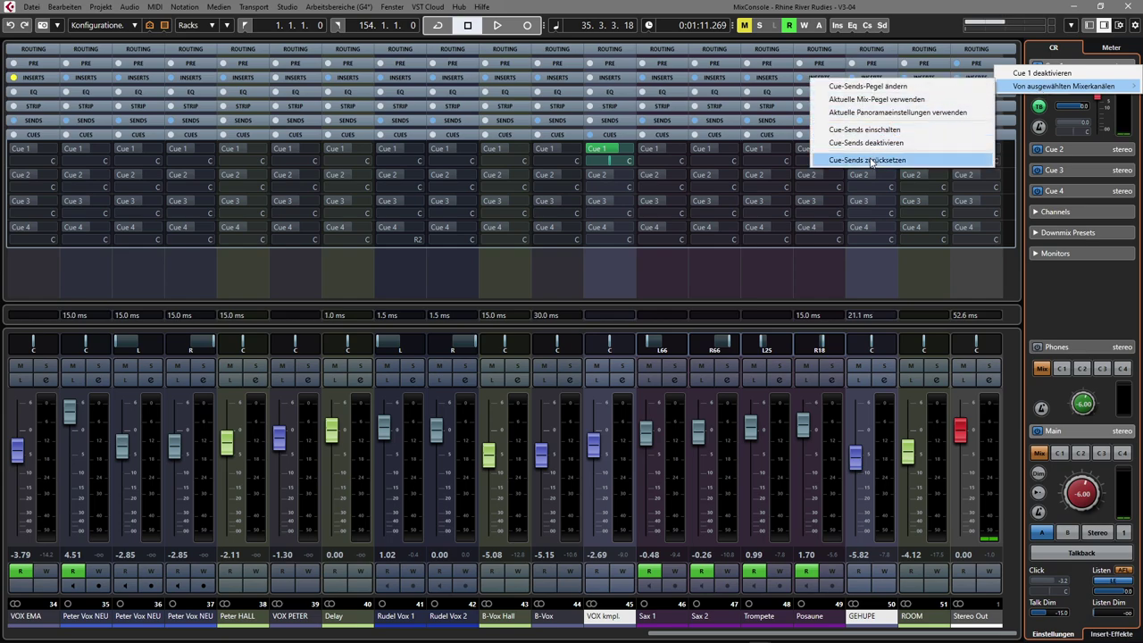
pyautogui.click(880, 90)
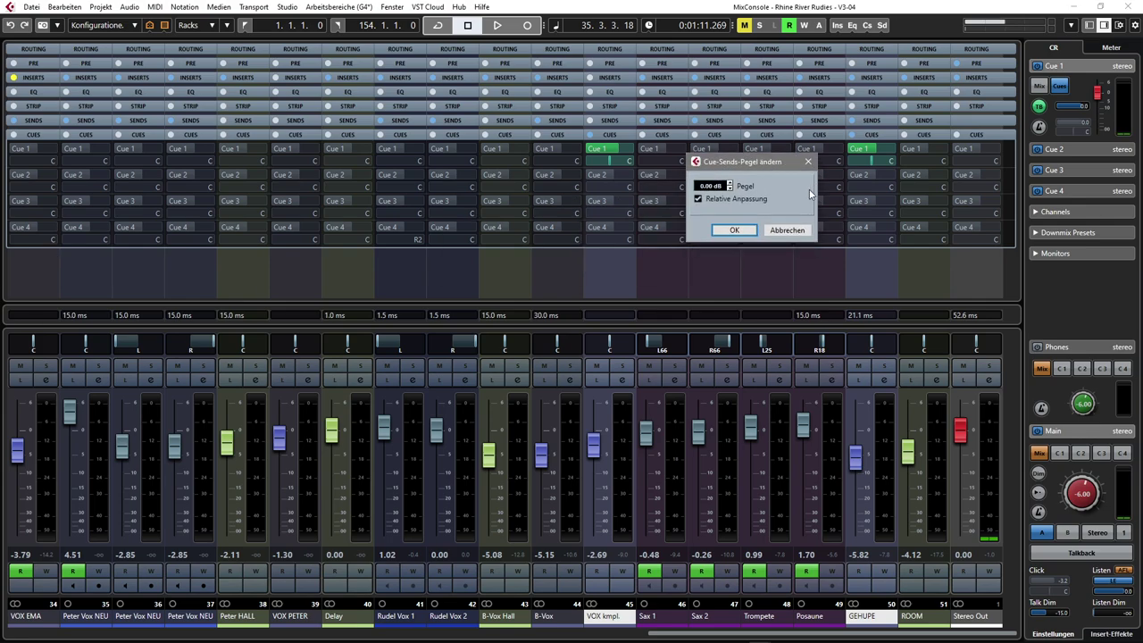
pyautogui.click(730, 189)
pyautogui.moveTo(709, 186); pyautogui.dragTo(710, 353)
pyautogui.moveTo(705, 404); pyautogui.dragTo(706, 420)
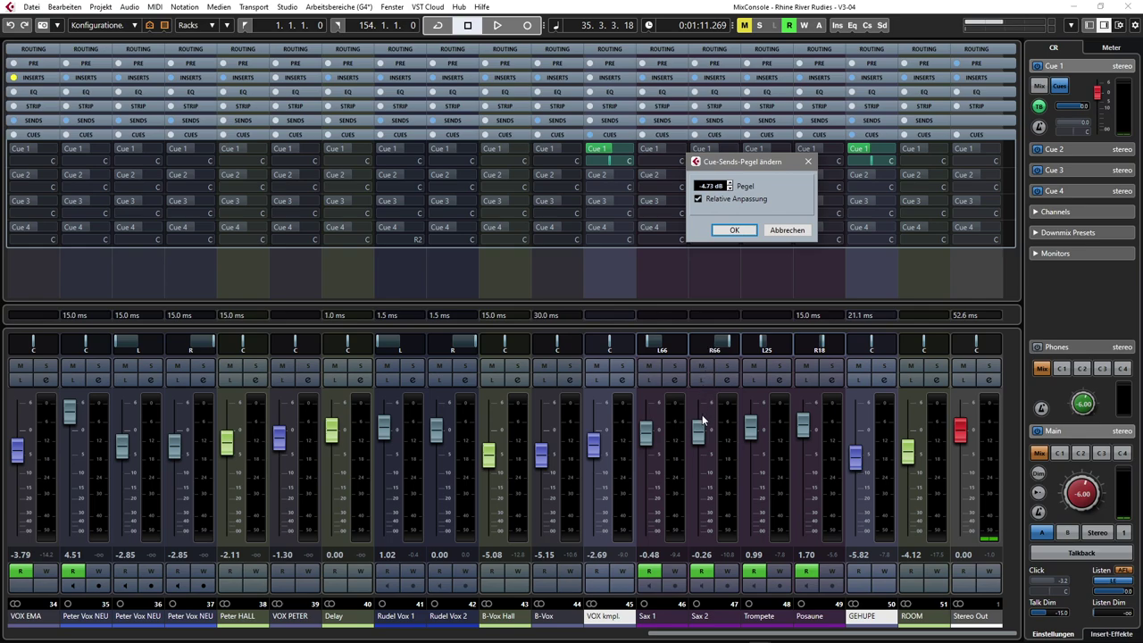
pyautogui.click(720, 187)
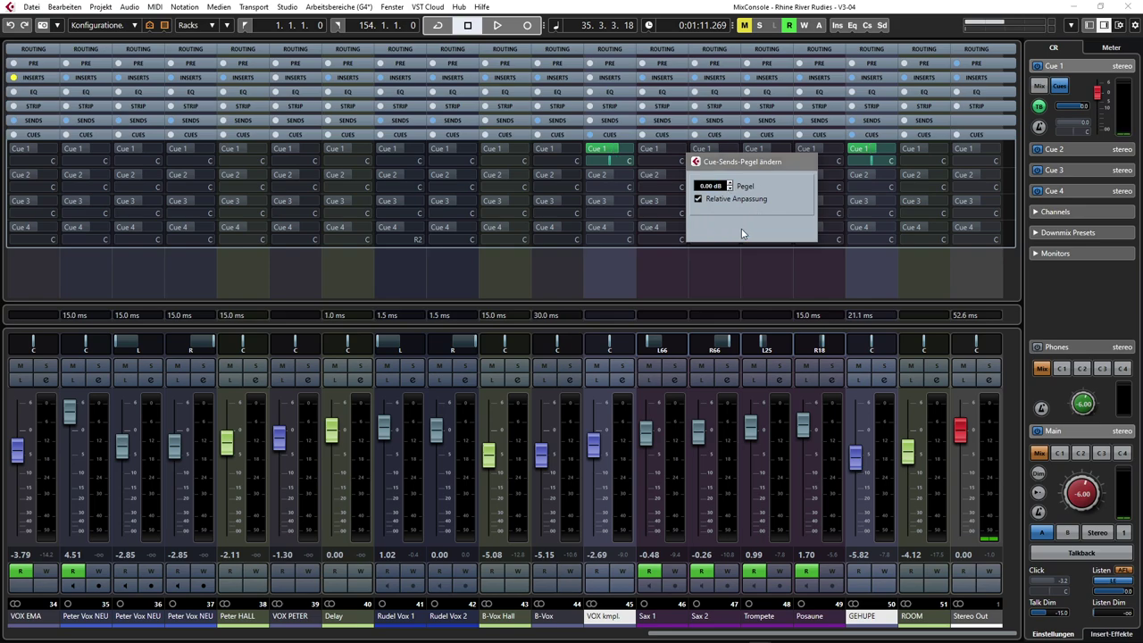
pyautogui.click(735, 230)
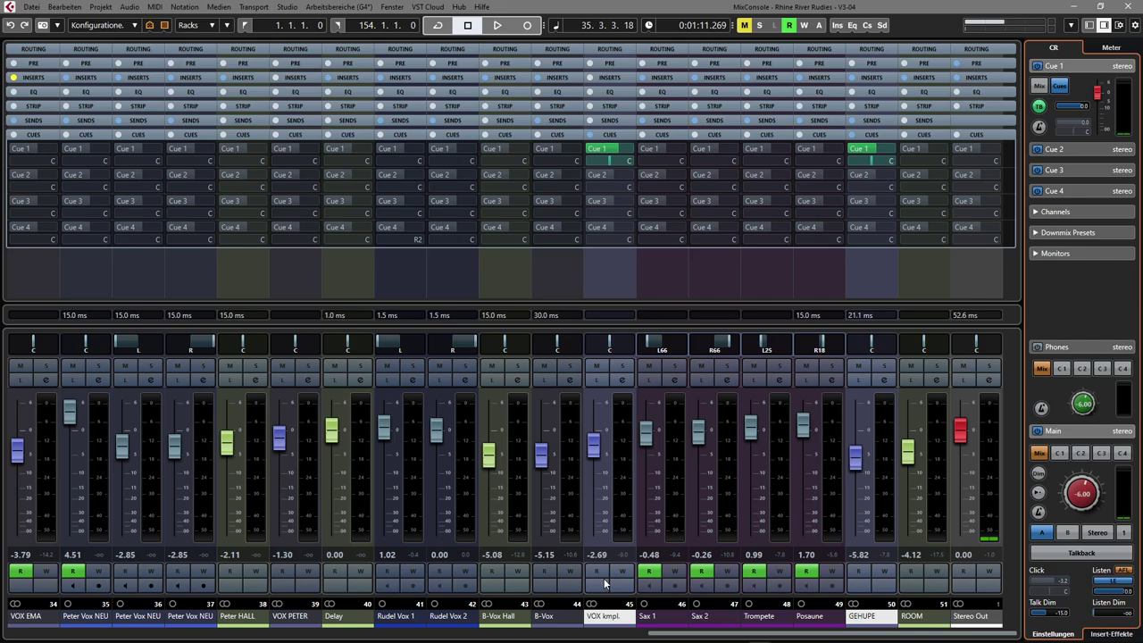
# Set the Cue 1 send level of Bass Sven to -2.41 dB and bring up the option for its post-fader position.
pyautogui.hscroll(-10, 604, 583)
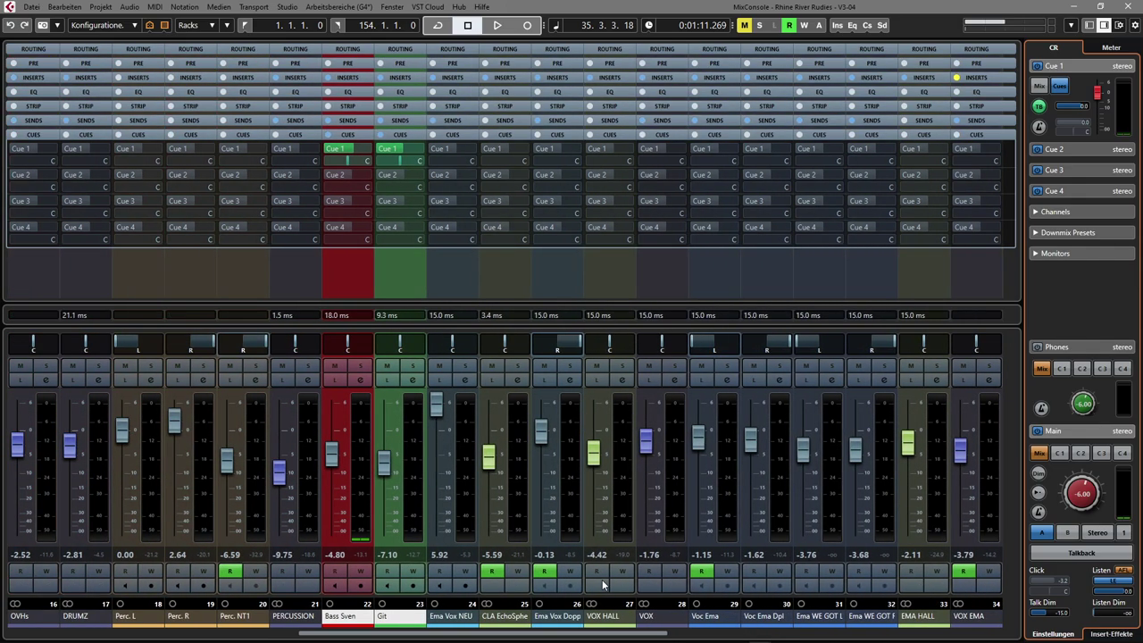
pyautogui.hscroll(-3, 603, 585)
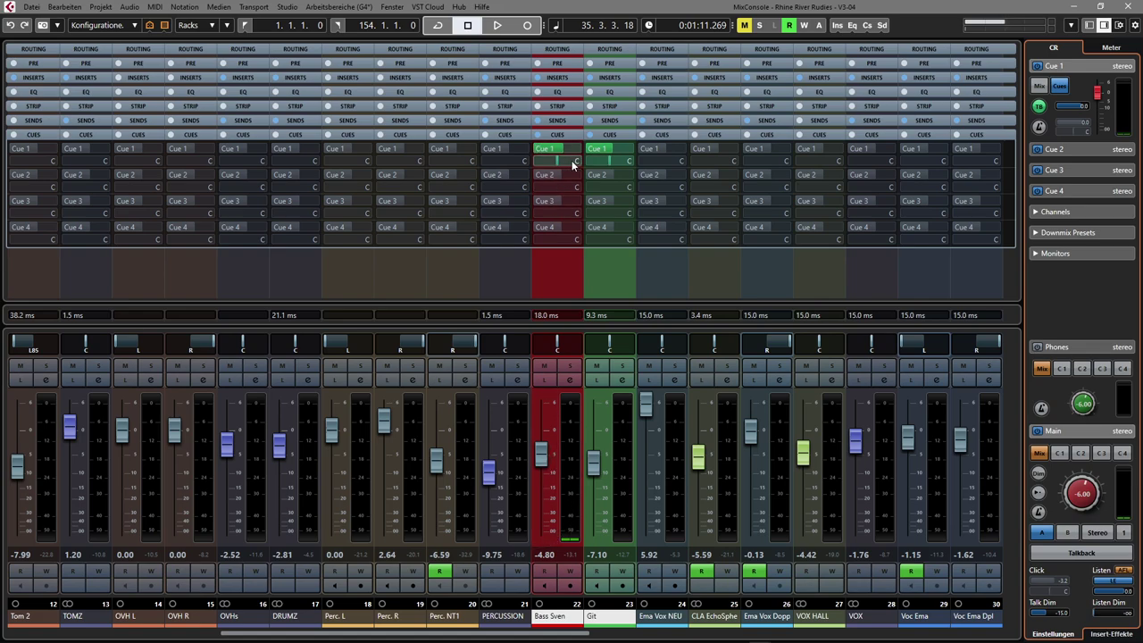
pyautogui.moveTo(572, 153); pyautogui.dragTo(577, 132)
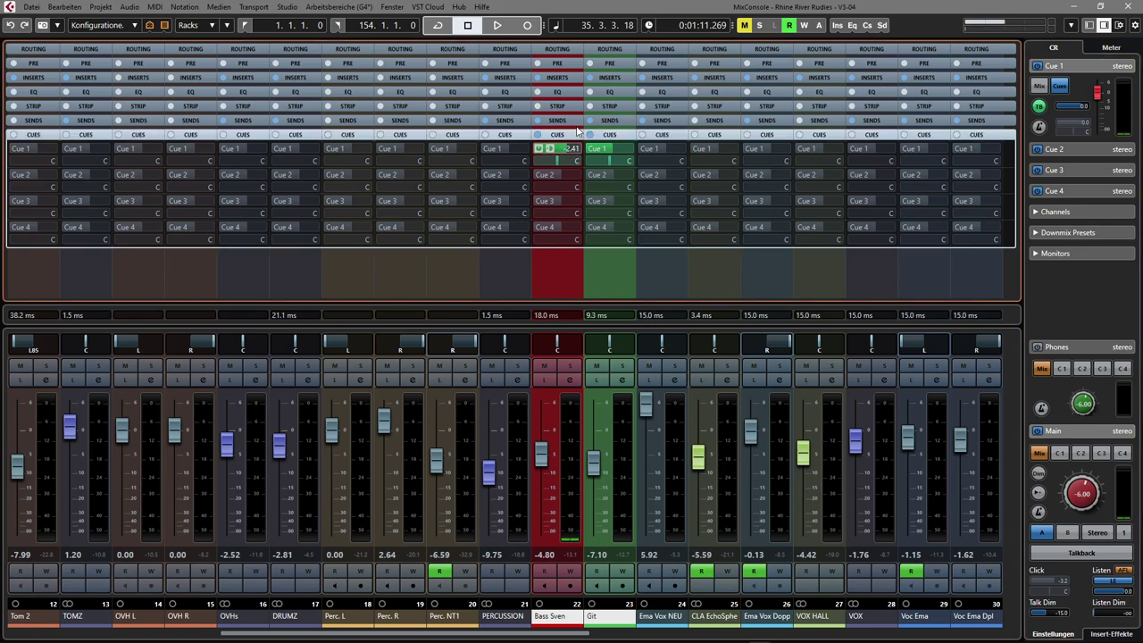
pyautogui.rightClick(561, 150)
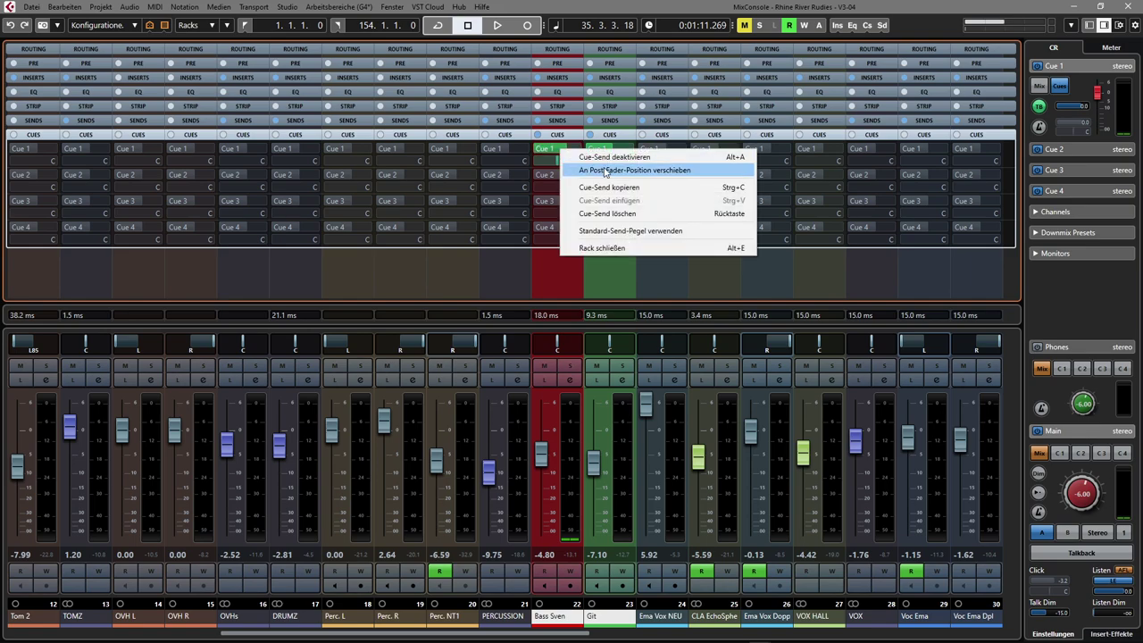
pyautogui.click(607, 171)
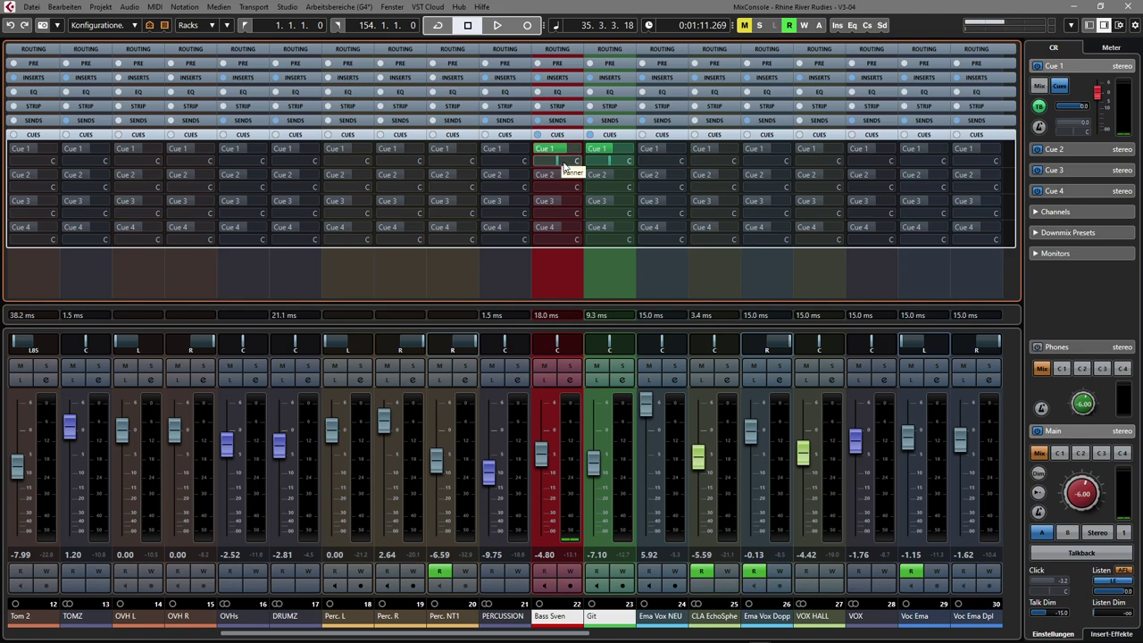
# Temporarily lower the Bass Sven channel fader to -16.5 dB and set it back to -4.8 dB.
pyautogui.click(542, 458)
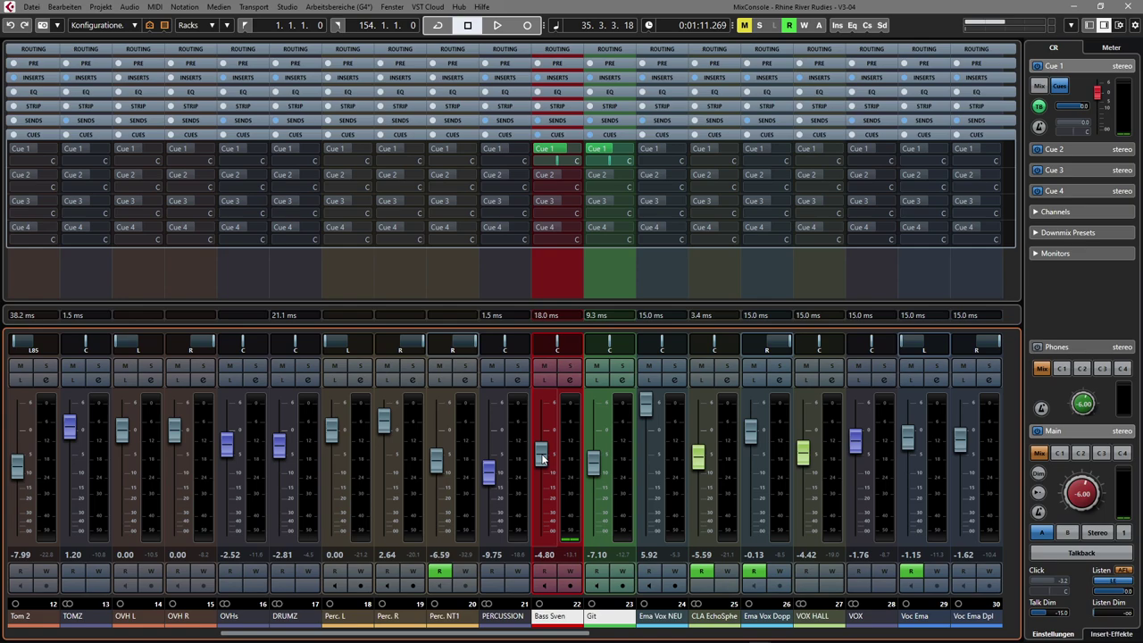
pyautogui.moveTo(542, 458); pyautogui.dragTo(542, 493)
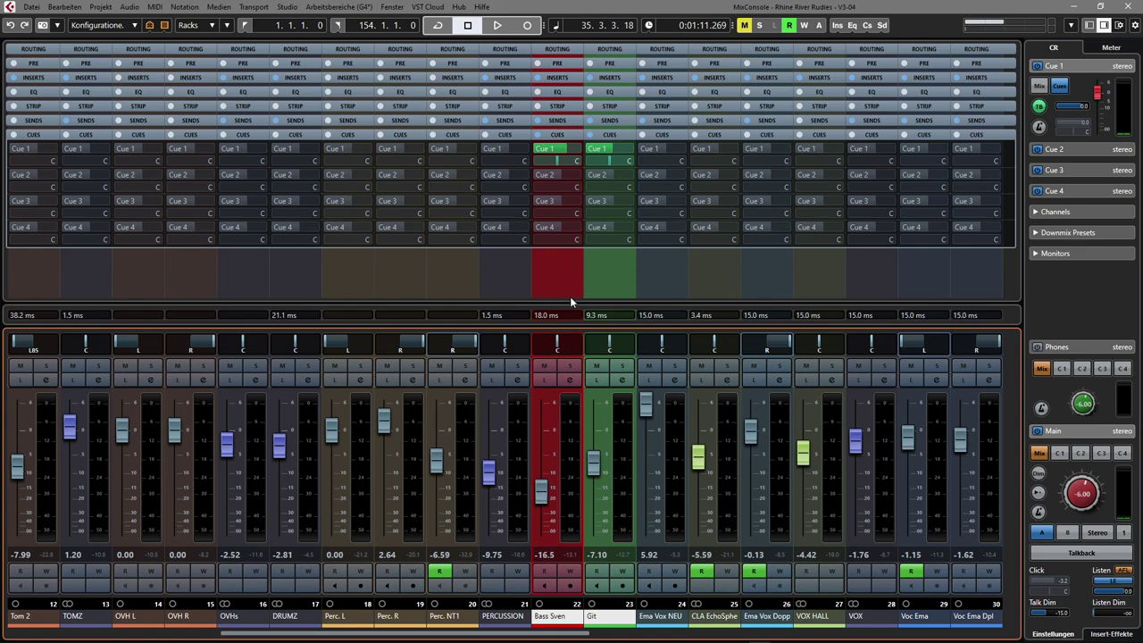
pyautogui.moveTo(574, 151)
pyautogui.click(546, 558)
pyautogui.press('BackSpace')
pyautogui.write('-4.8')
pyautogui.press('Return')
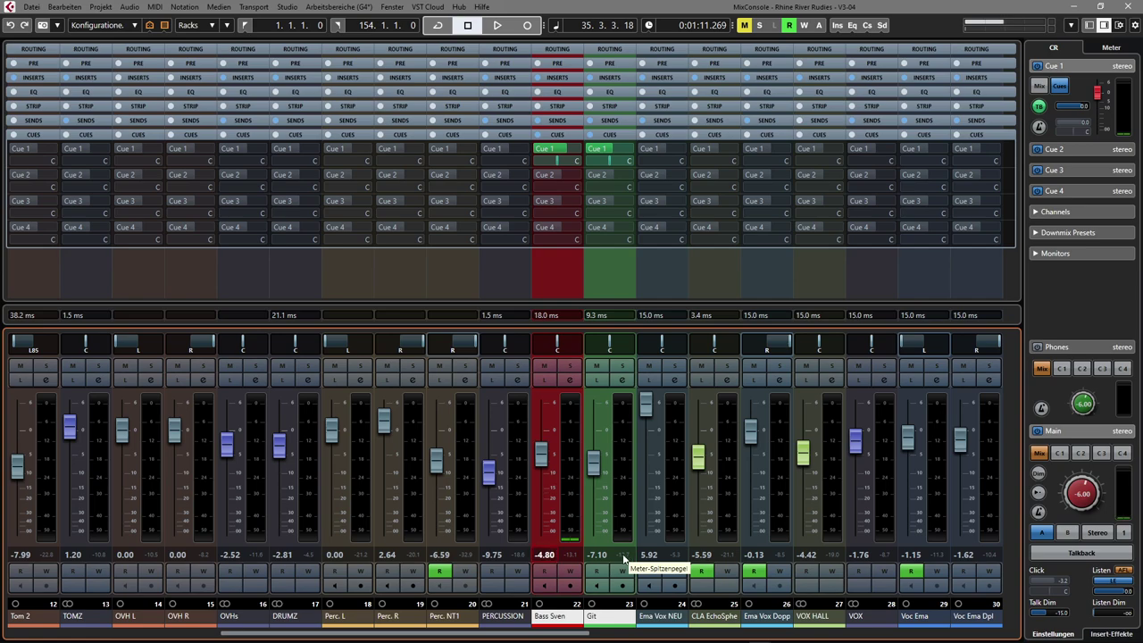
# Collapse the Cues rack in the mixer and all cue sections in the Control Room.
pyautogui.moveTo(564, 154)
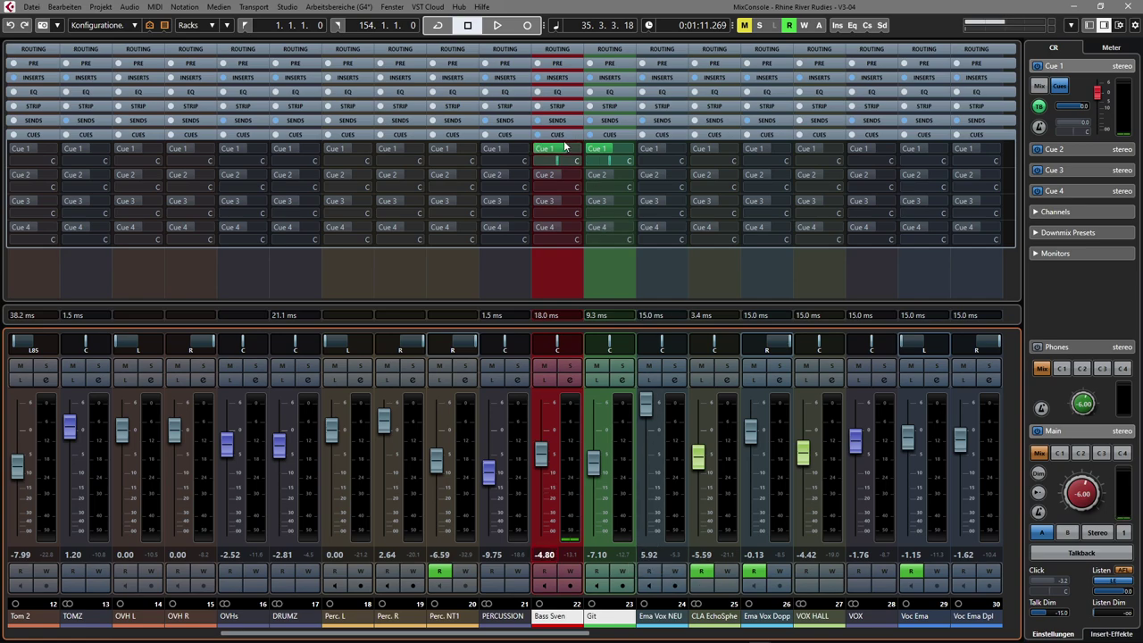
pyautogui.click(558, 134)
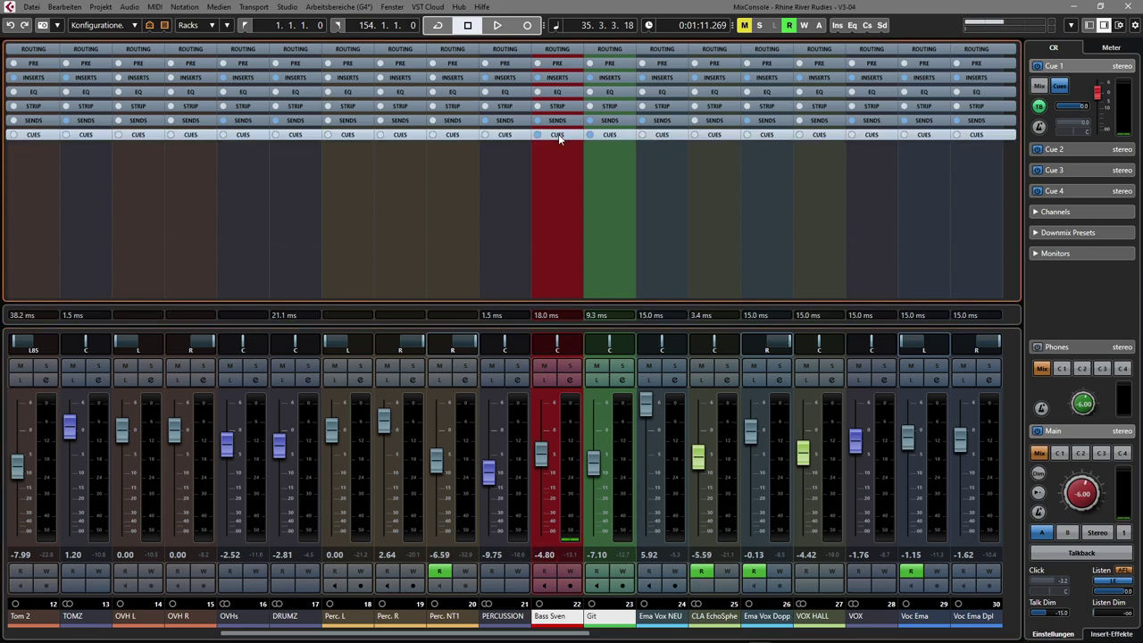
pyautogui.click(1081, 66)
pyautogui.click(1078, 86)
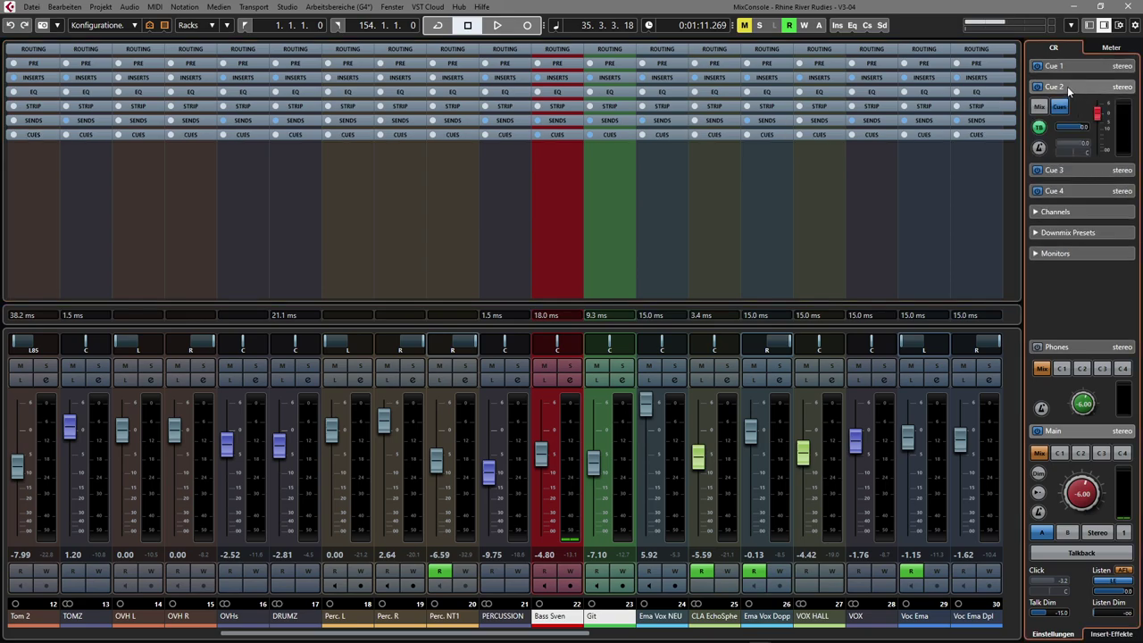
pyautogui.click(1068, 86)
pyautogui.click(1073, 106)
pyautogui.click(1068, 109)
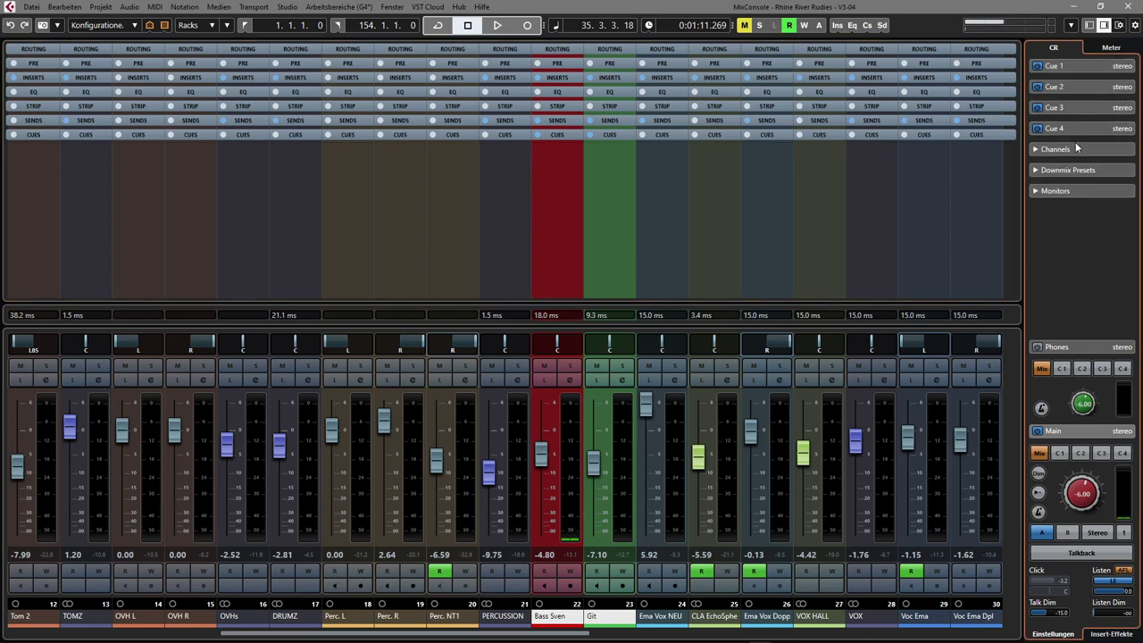
# View the Cue 1 options in the Control Room, including the entry for selected mixer channels, and dismiss them.
pyautogui.click(1072, 127)
pyautogui.rightClick(1063, 65)
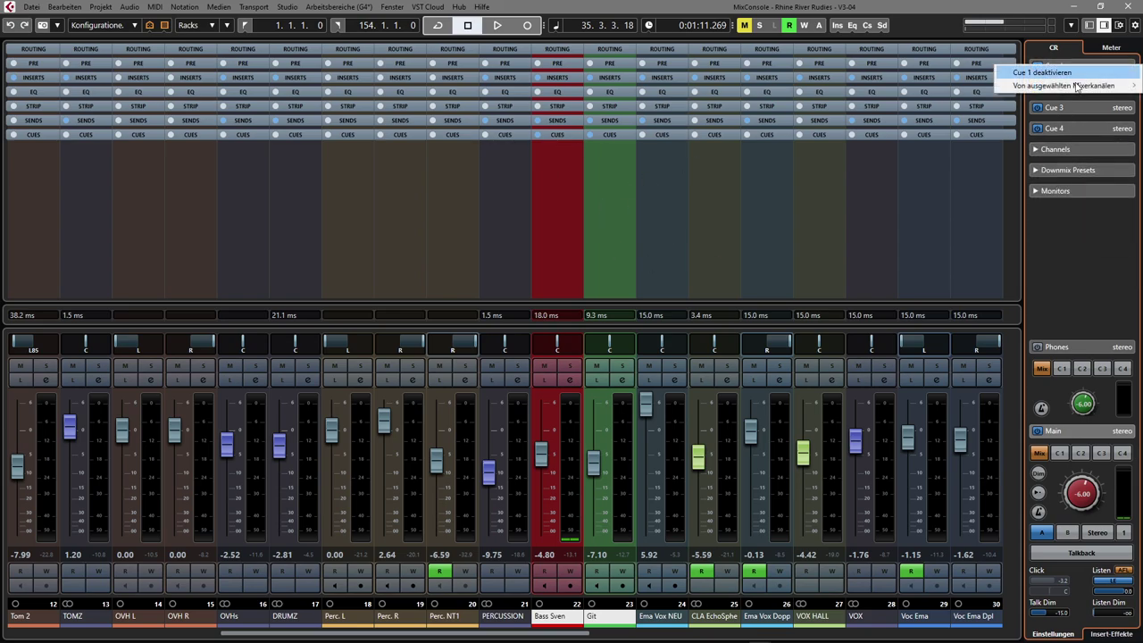
pyautogui.moveTo(1076, 85)
pyautogui.click(890, 161)
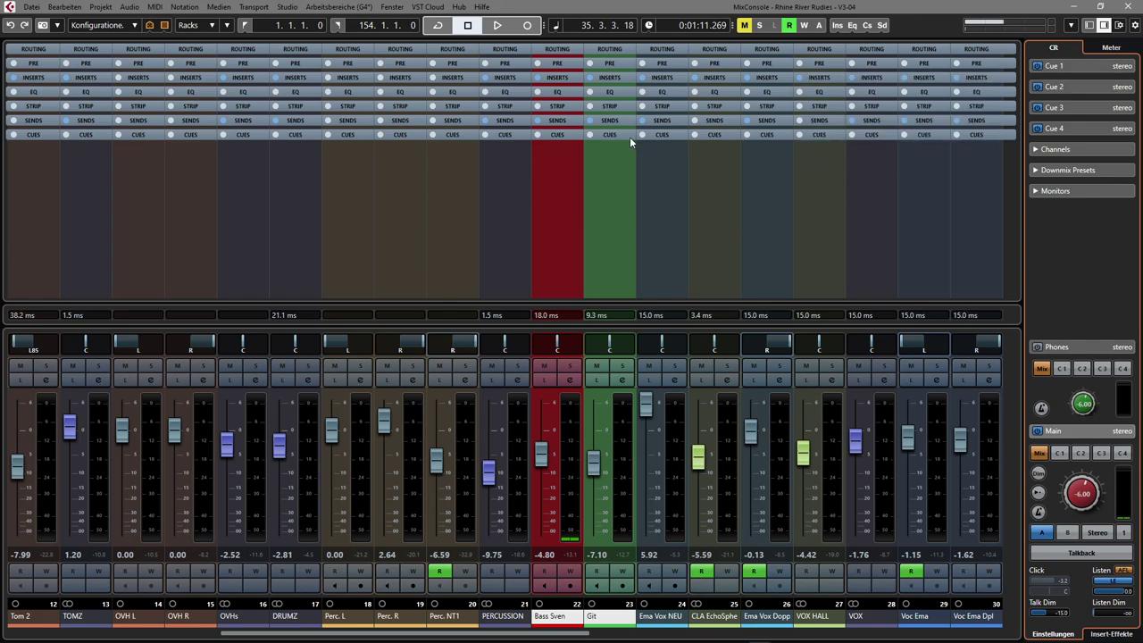
# Show the Cues rack in the mixer and select the reference track RRR - Rhine River Ru...V2 with its audio event.
pyautogui.click(560, 134)
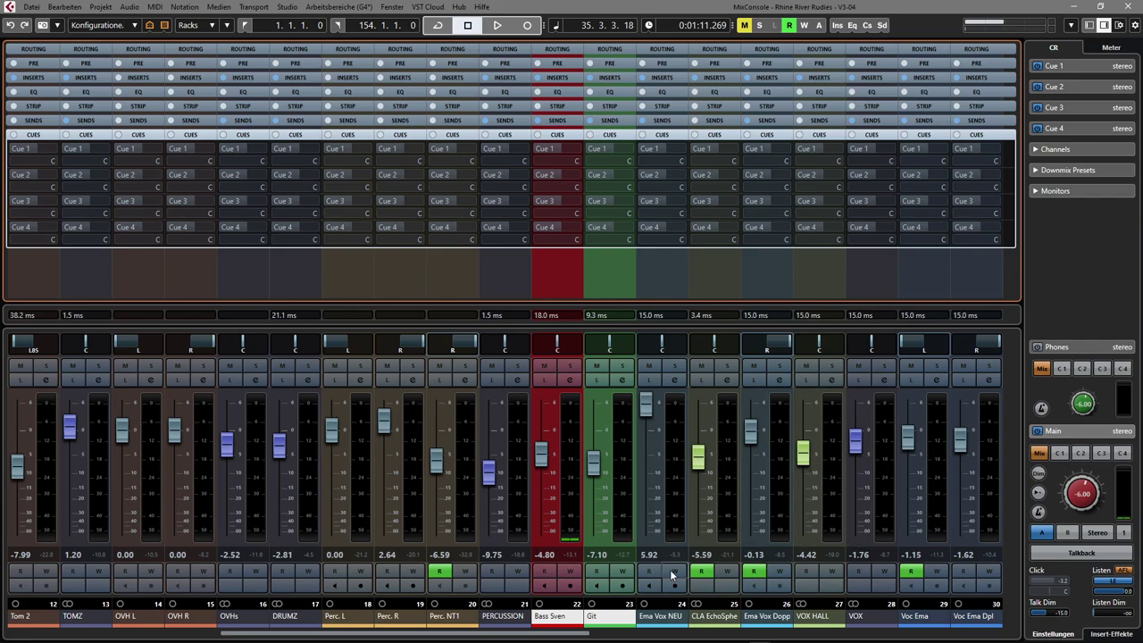
pyautogui.press('F3')
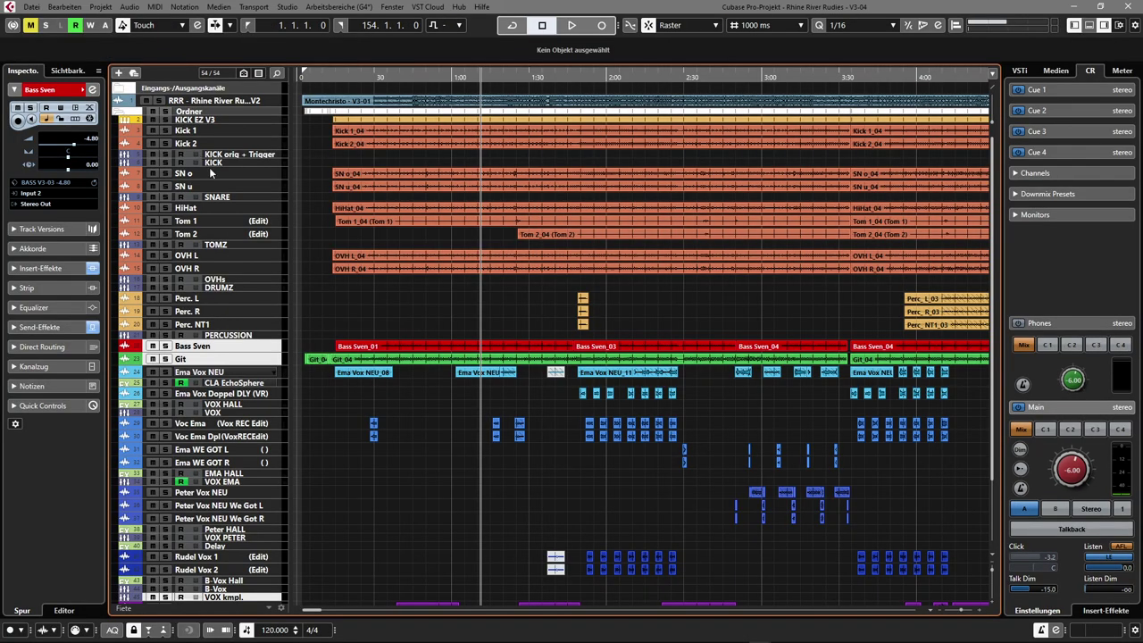
pyautogui.click(272, 105)
pyautogui.click(355, 101)
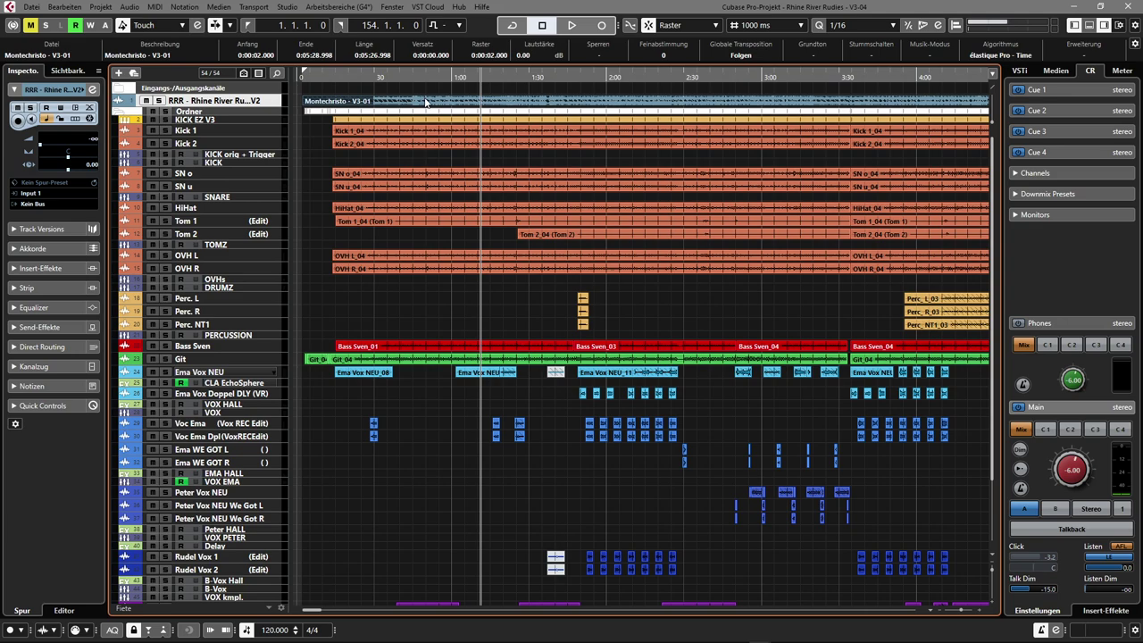
pyautogui.press('F3')
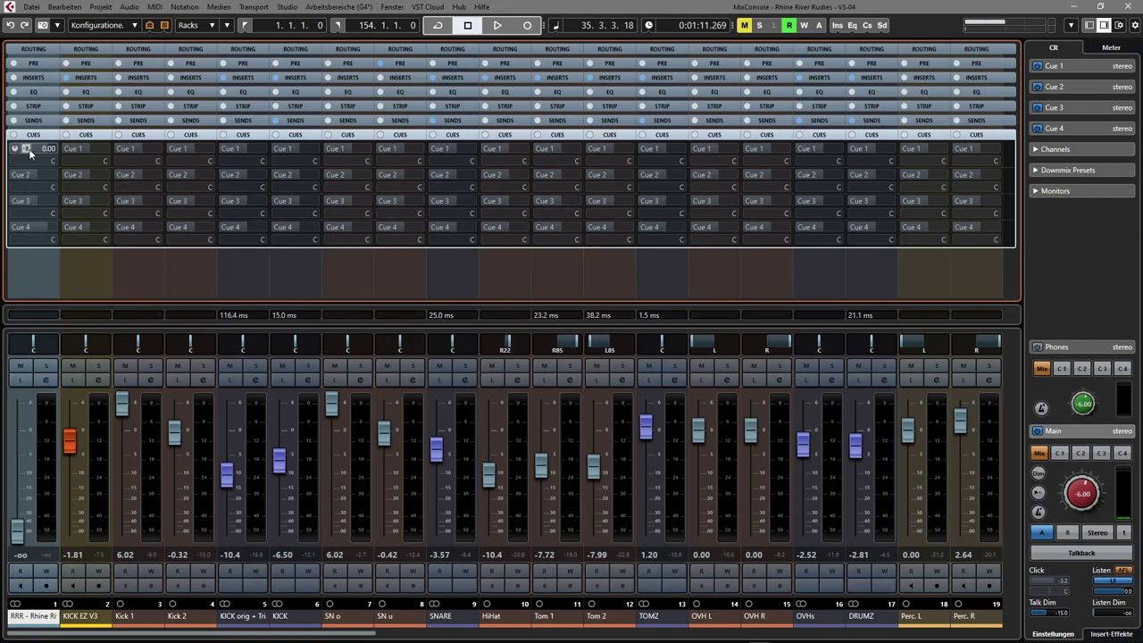
# Temporarily raise the RRR reference channel's fader to -11.8 dB, return it to -oo, and view its output routing.
pyautogui.click(24, 613)
pyautogui.scroll(4, 24, 555)
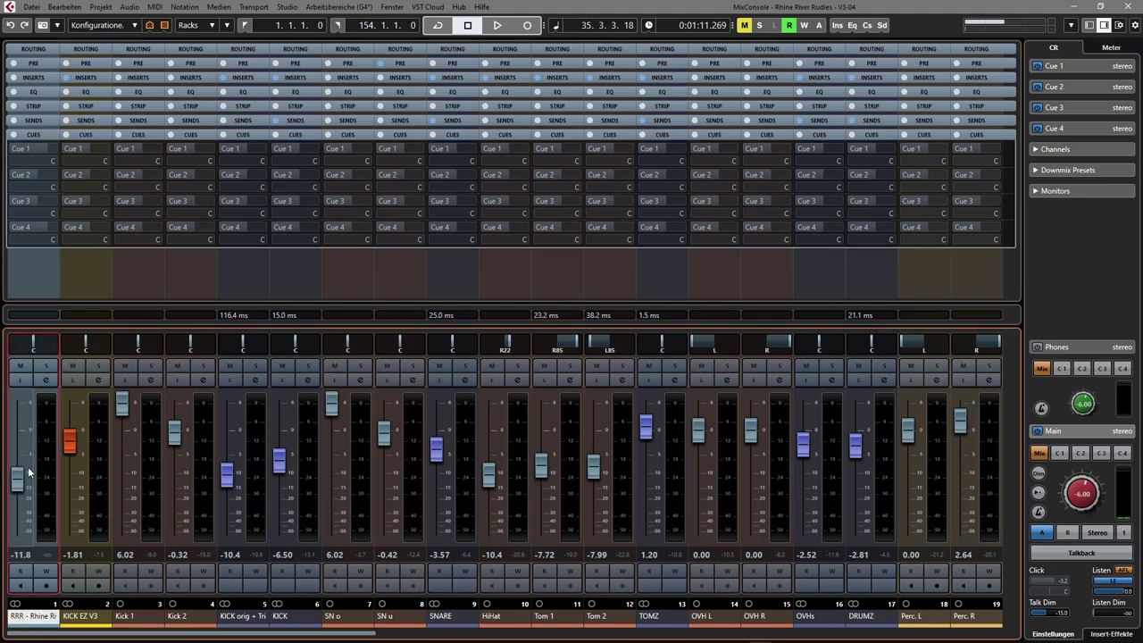
pyautogui.scroll(-4, 22, 554)
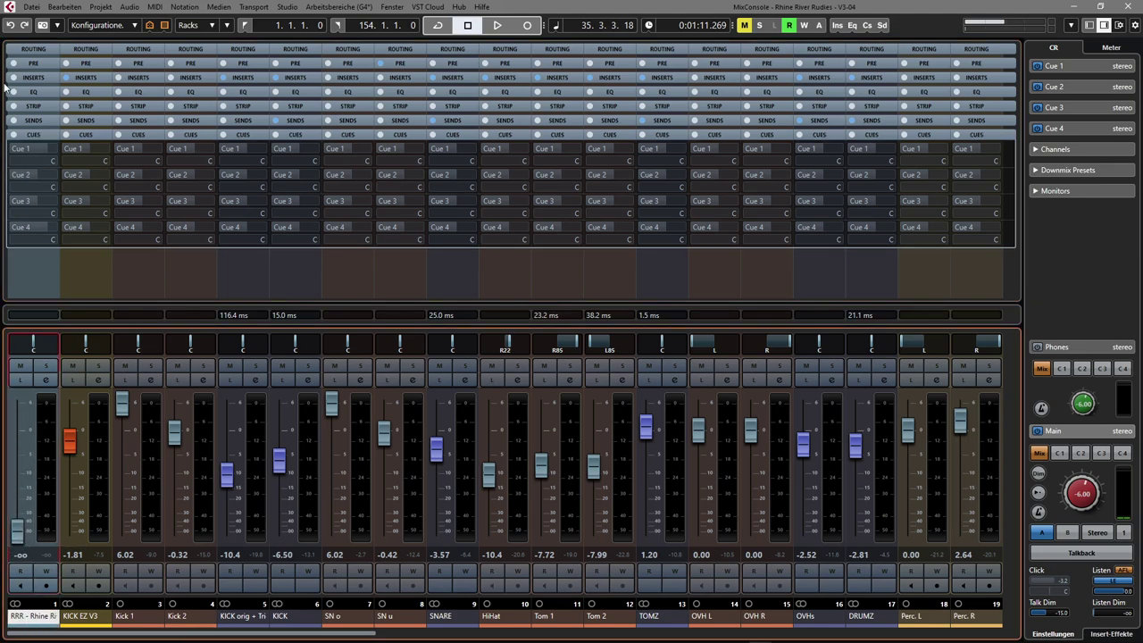
pyautogui.click(36, 49)
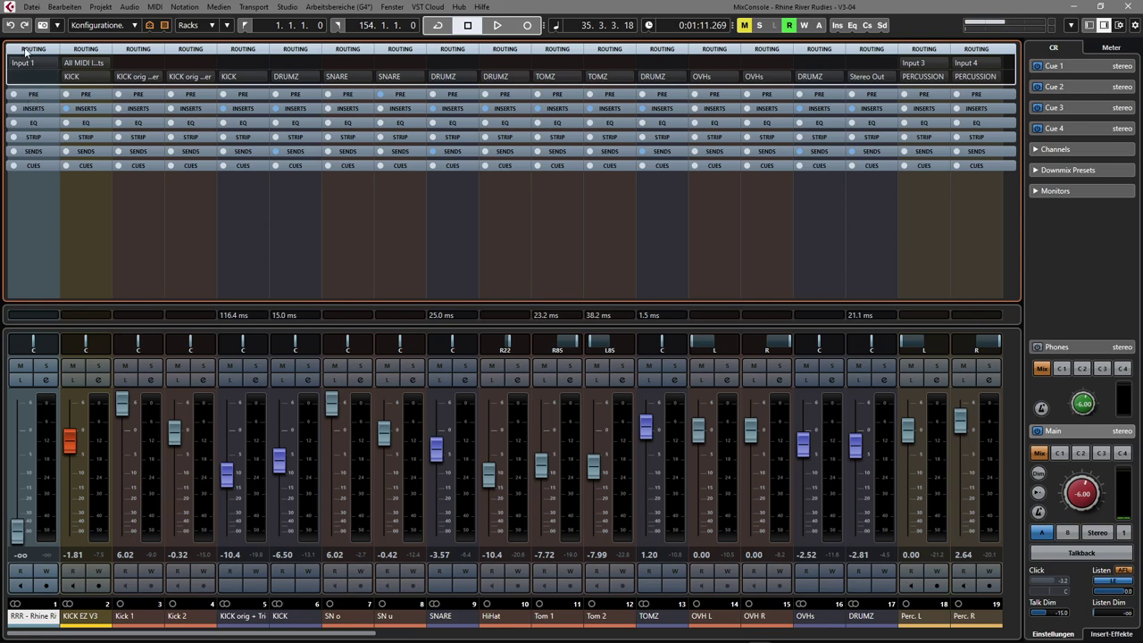
pyautogui.click(28, 51)
# Reopen the Cues rack and activate the Cue 1 send of the RRR reference channel at 0.00 dB.
pyautogui.click(36, 134)
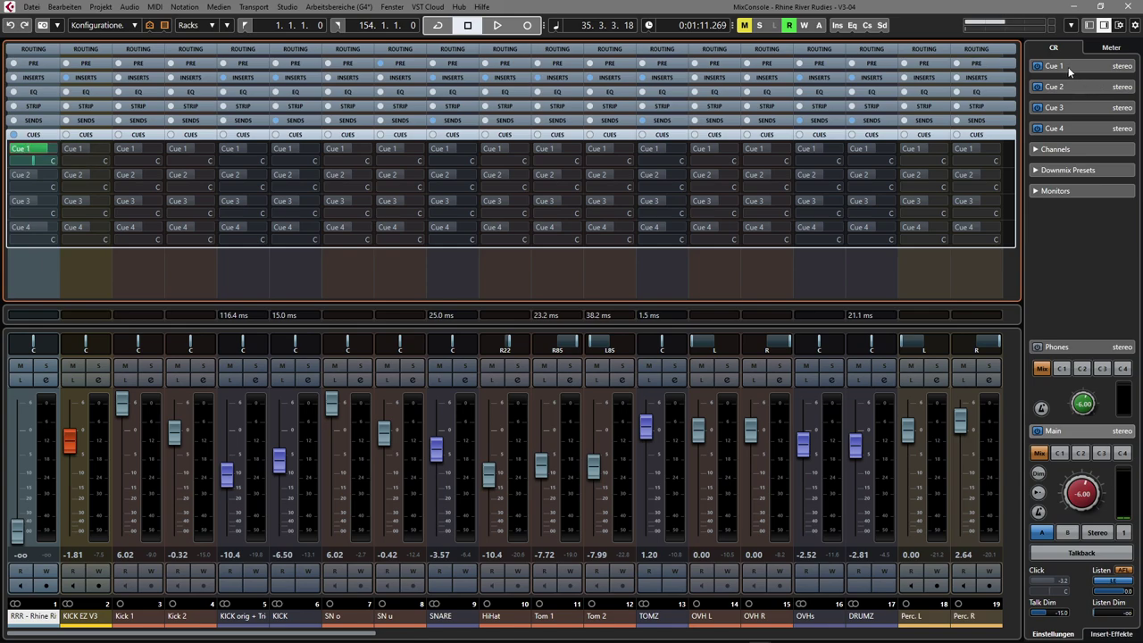
pyautogui.rightClick(50, 152)
pyautogui.click(48, 160)
pyautogui.moveTo(46, 152)
pyautogui.mouseDown()
pyautogui.moveTo(38, 156)
pyautogui.moveTo(51, 152)
pyautogui.mouseUp()
pyautogui.doubleClick(51, 152)
pyautogui.write('0')
pyautogui.press('F3')
pyautogui.press('F3')
# Switch off Cue 2, Cue 3 and Cue 4 in the Control Room and expand the Cue 1 section.
pyautogui.click(1036, 89)
pyautogui.click(1038, 109)
pyautogui.click(1040, 128)
pyautogui.click(1076, 69)
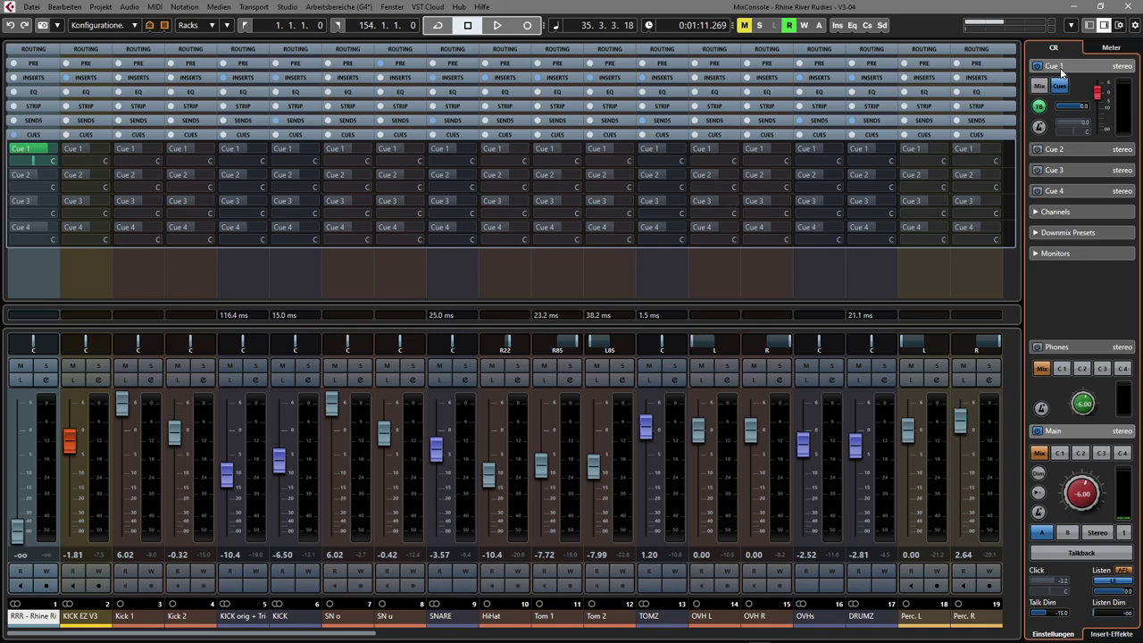
pyautogui.click(1075, 70)
pyautogui.click(1074, 70)
# Rename the Cue 1 bus as Referenz in the Control Room audio connections and close that window.
pyautogui.press('F4')
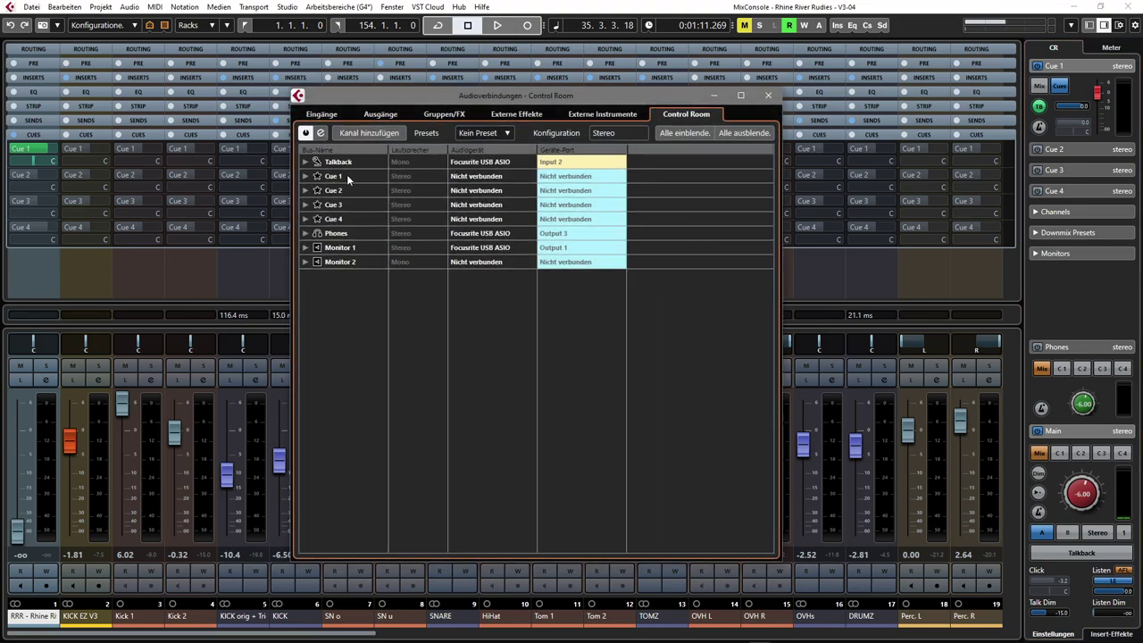
pyautogui.doubleClick(346, 178)
pyautogui.click(344, 177)
pyautogui.moveTo(345, 176); pyautogui.dragTo(305, 177)
pyautogui.write('Refd')
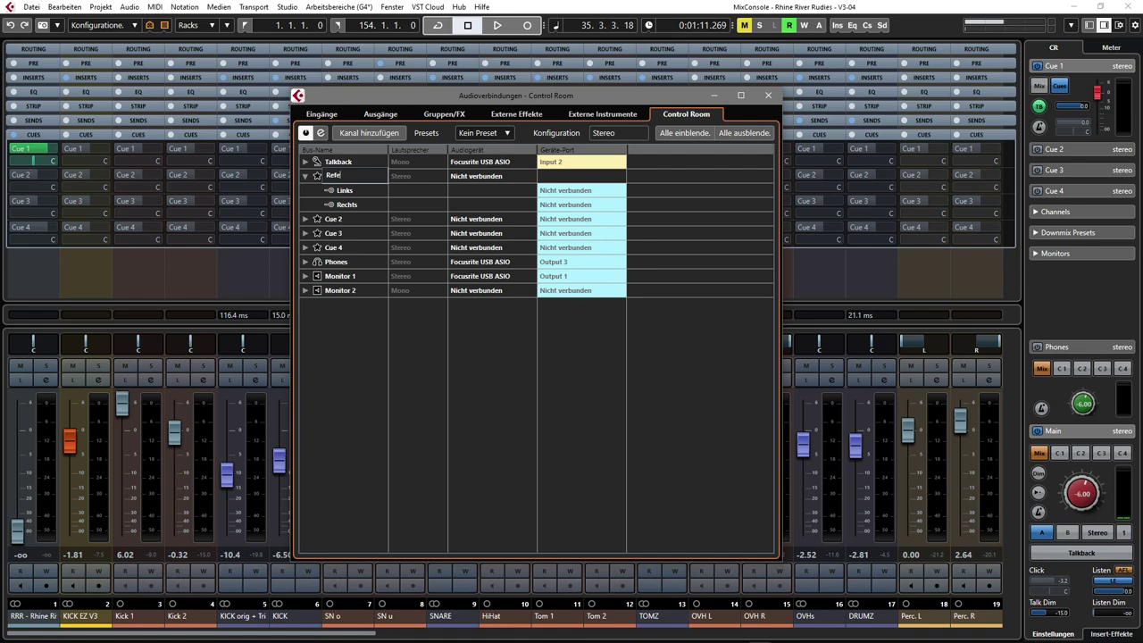
pyautogui.press('Return')
pyautogui.click(768, 95)
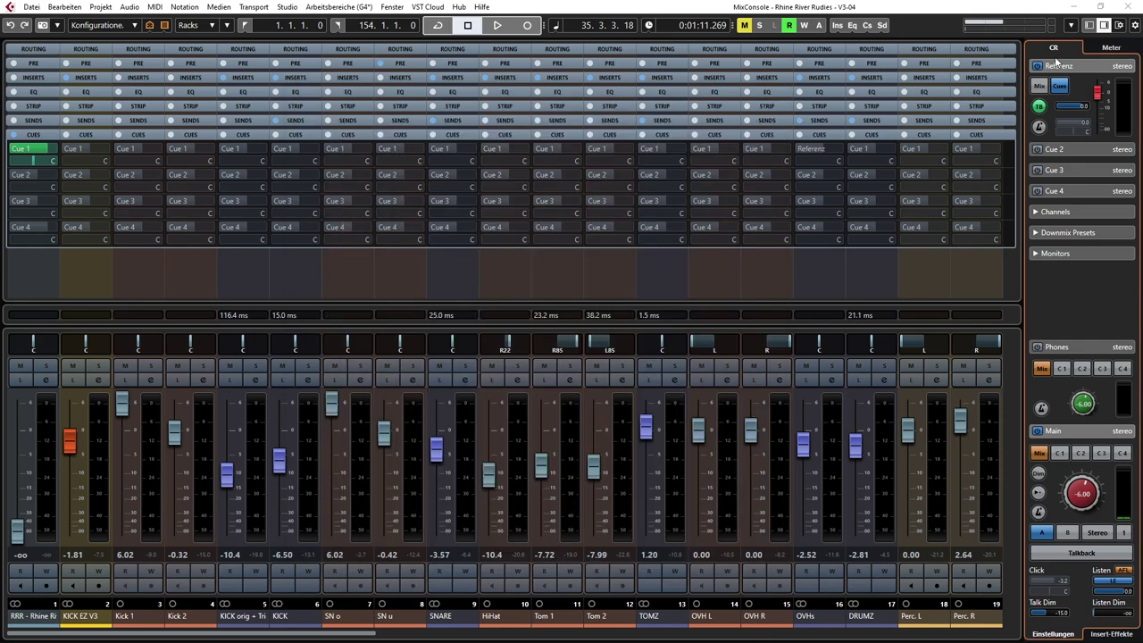
# Play the project and compare it with the reference by switching the Main source between Mix and C 1, ending on Mix.
pyautogui.click(1049, 455)
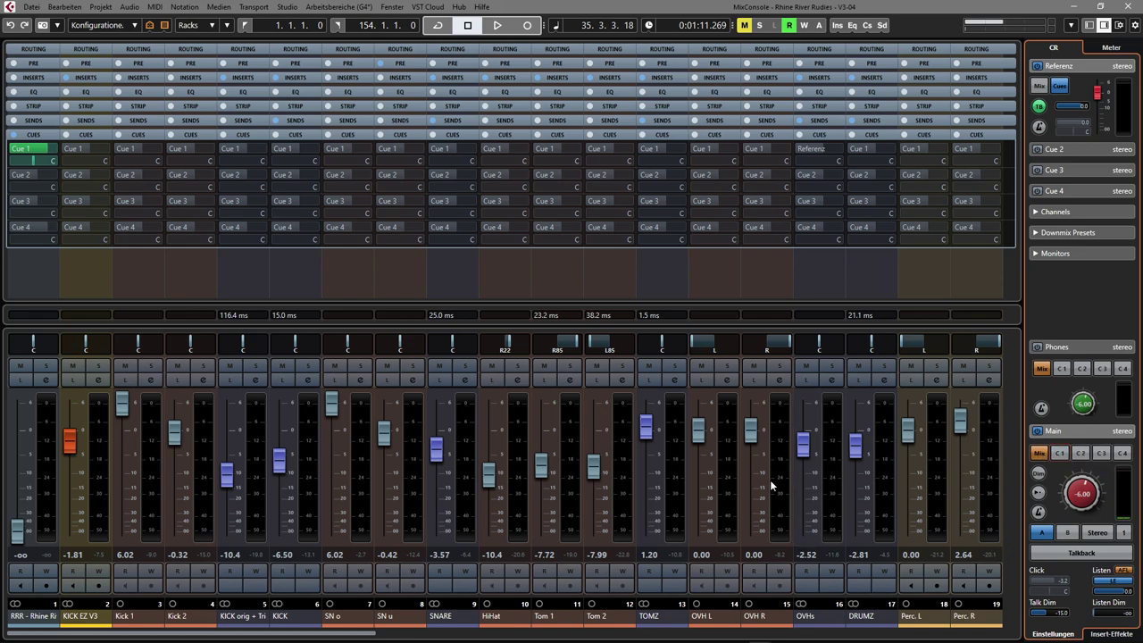
pyautogui.click(1059, 453)
pyautogui.press('F3')
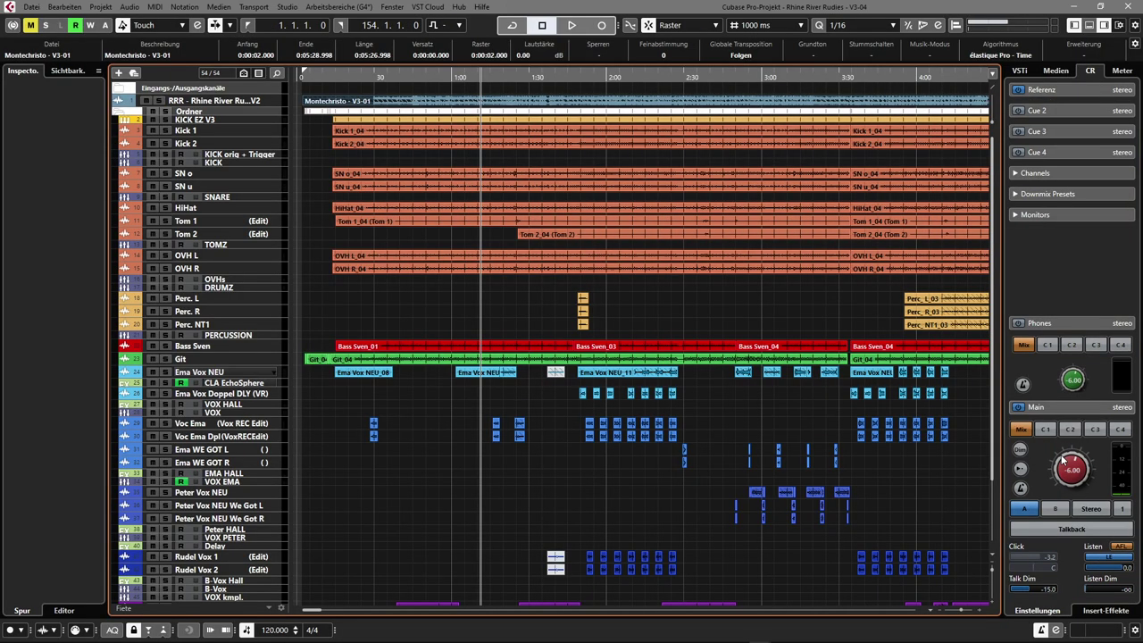
pyautogui.press('space')
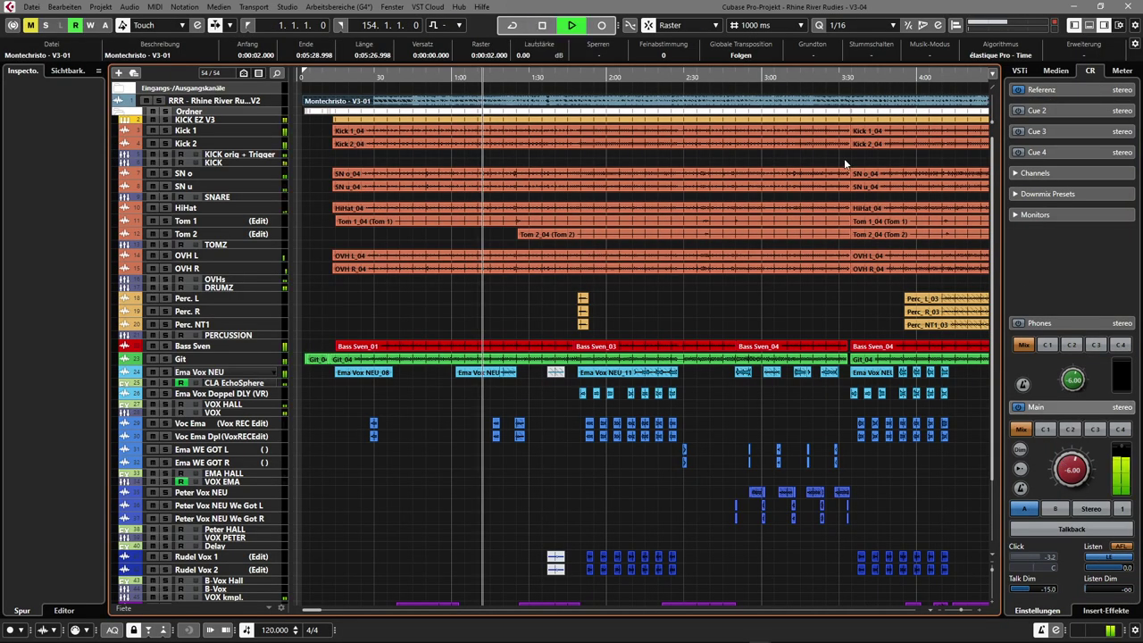
pyautogui.click(1048, 430)
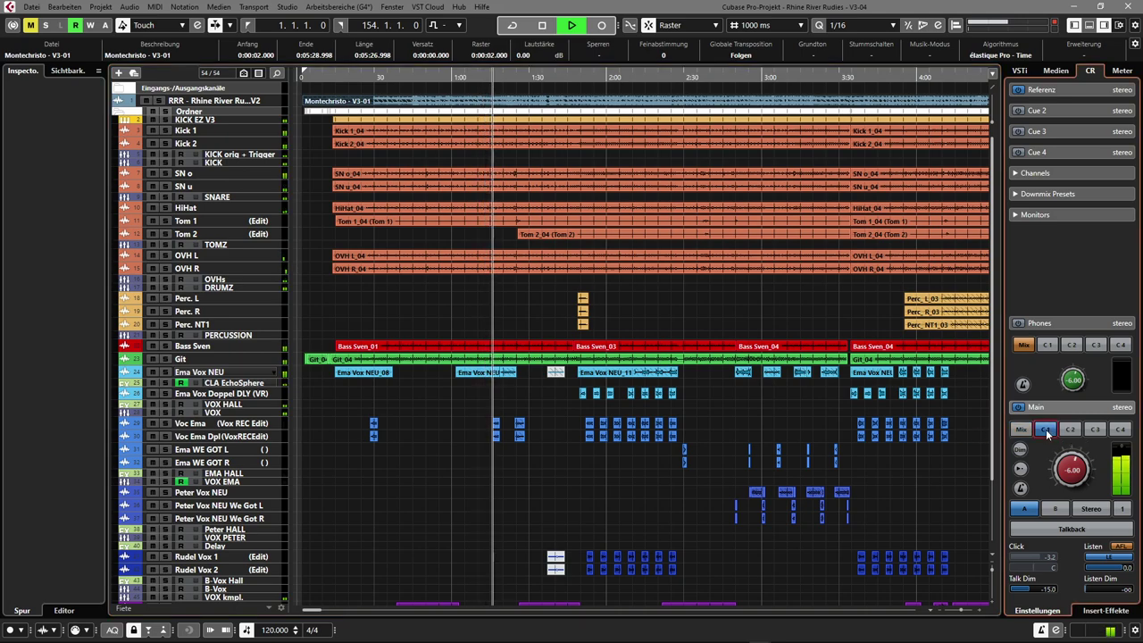
pyautogui.click(1049, 431)
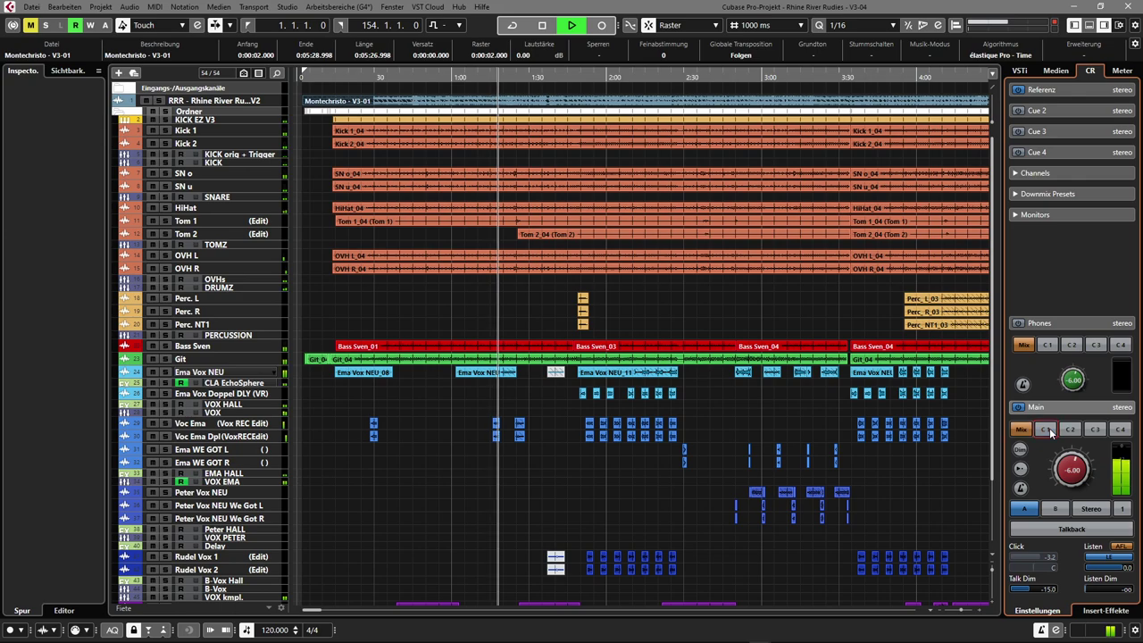
pyautogui.click(1048, 430)
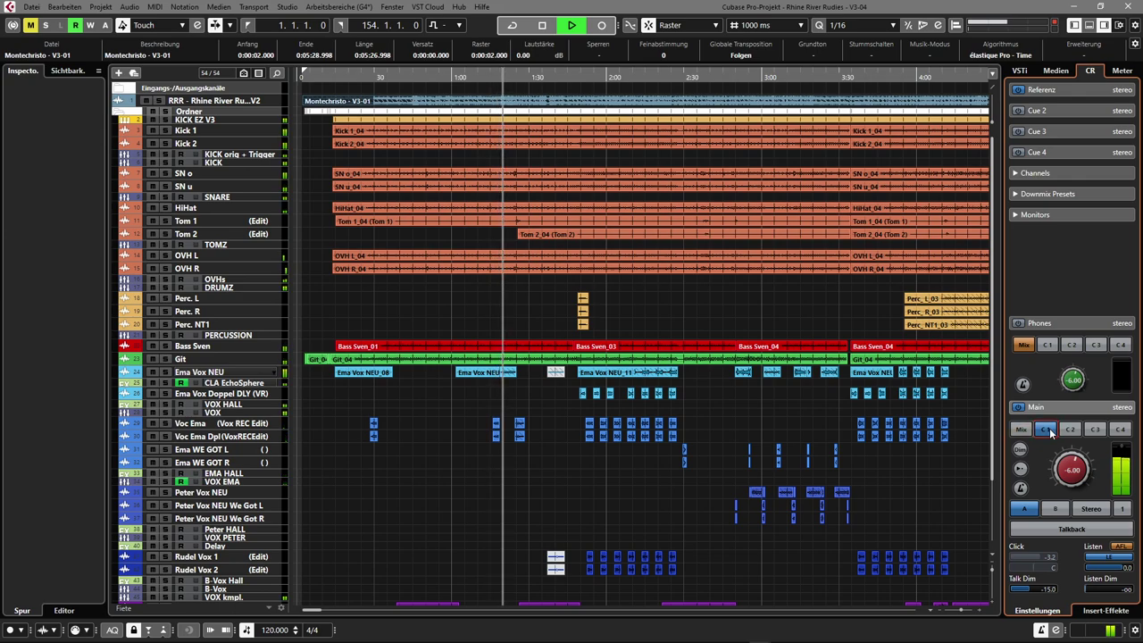
pyautogui.click(1053, 431)
pyautogui.press('space')
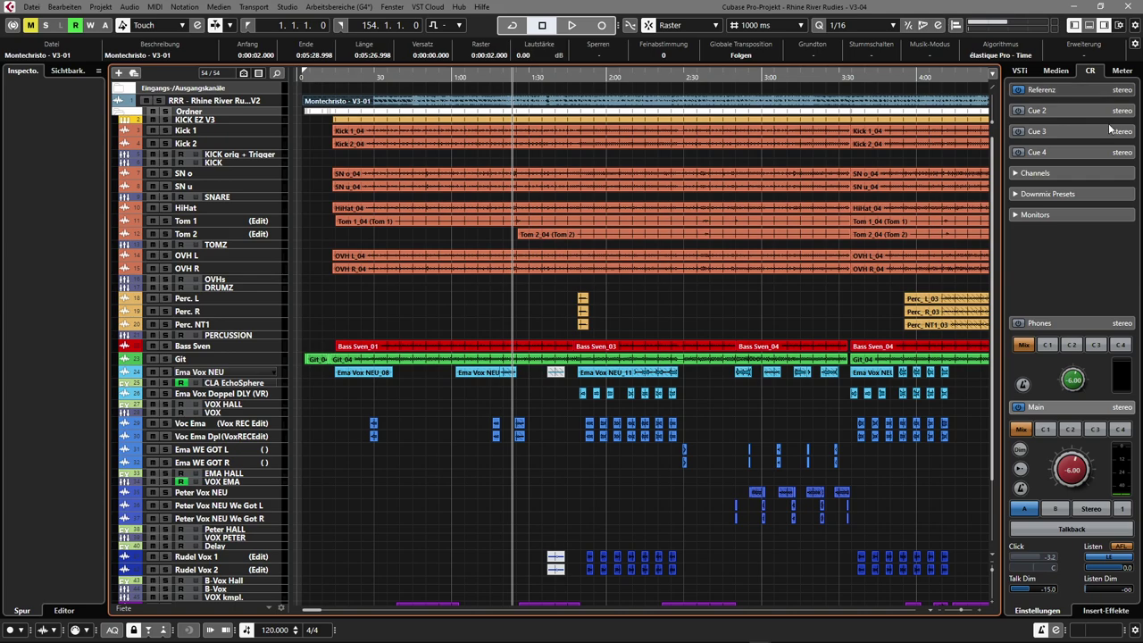
# Briefly switch the Cue 2 send of Tom 1 on and off in the mixer, and collapse the Cues rack.
pyautogui.click(323, 126)
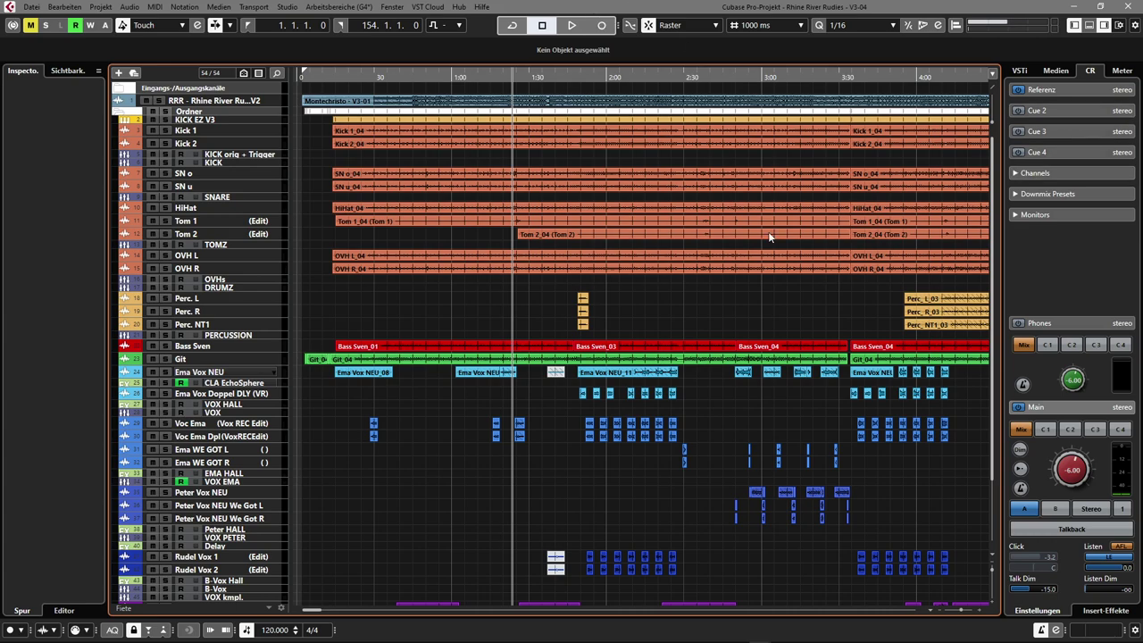
pyautogui.press('F3')
pyautogui.click(542, 174)
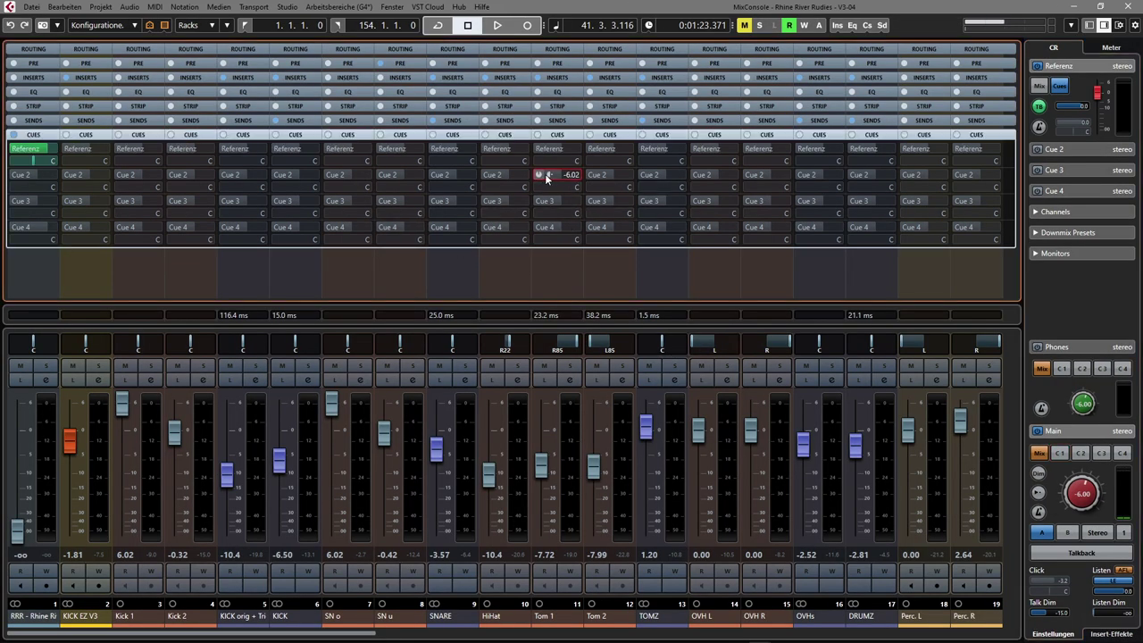
pyautogui.click(540, 175)
pyautogui.click(924, 134)
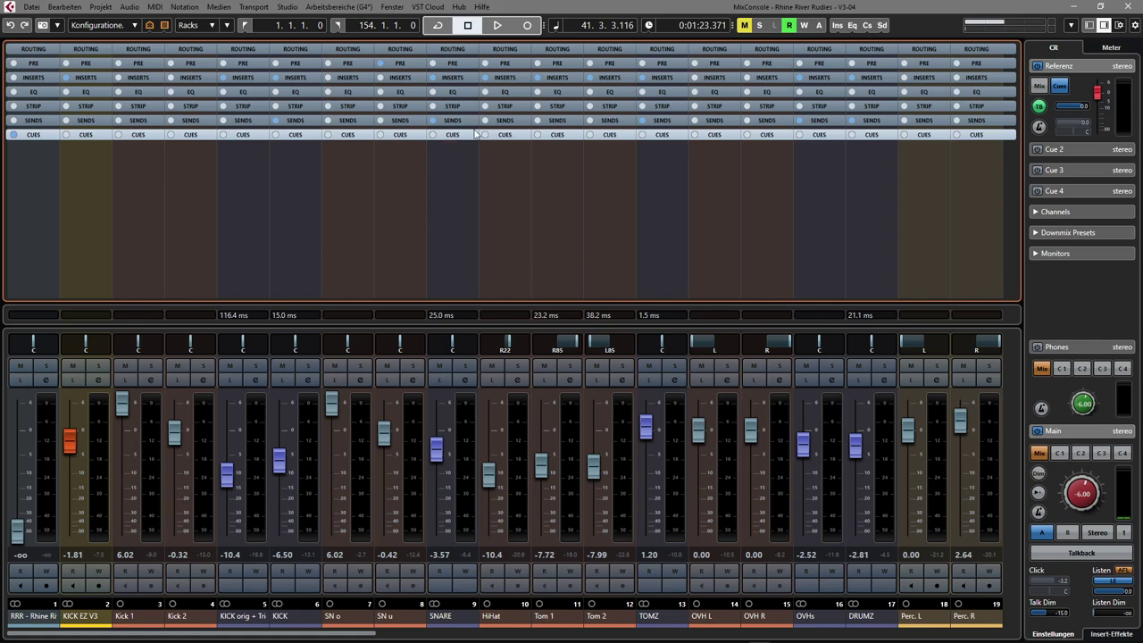
# Look through the tracks in the project window, and briefly switch the Main source to C 1 and back to Mix.
pyautogui.press('F3')
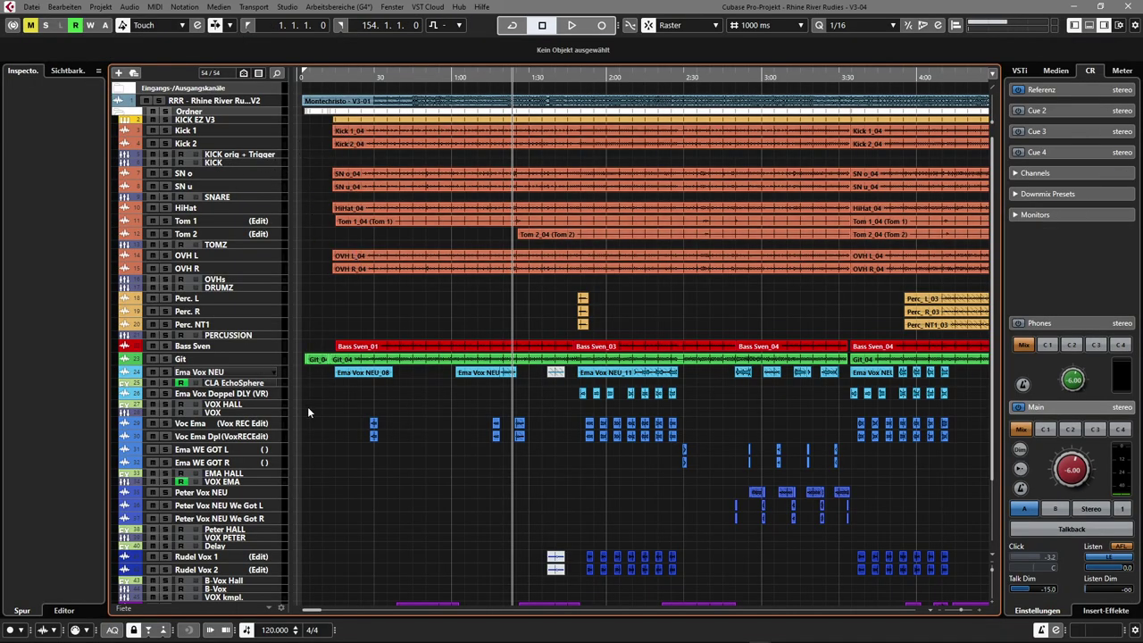
pyautogui.scroll(-3, 308, 411)
pyautogui.scroll(3, 338, 450)
pyautogui.scroll(-3, 338, 449)
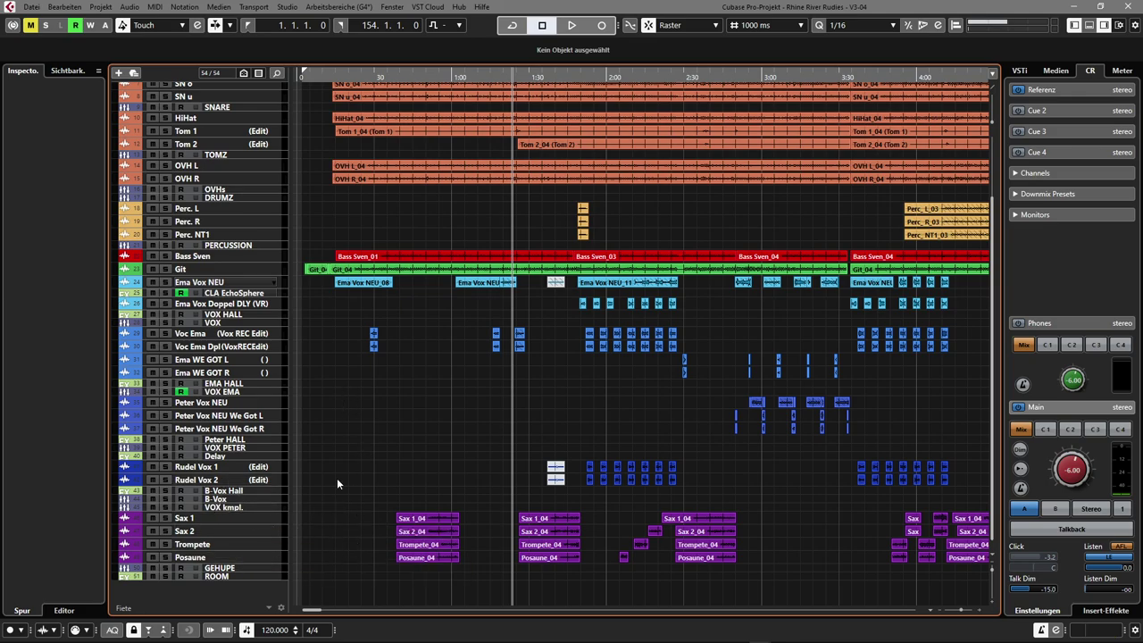
pyautogui.scroll(3, 337, 483)
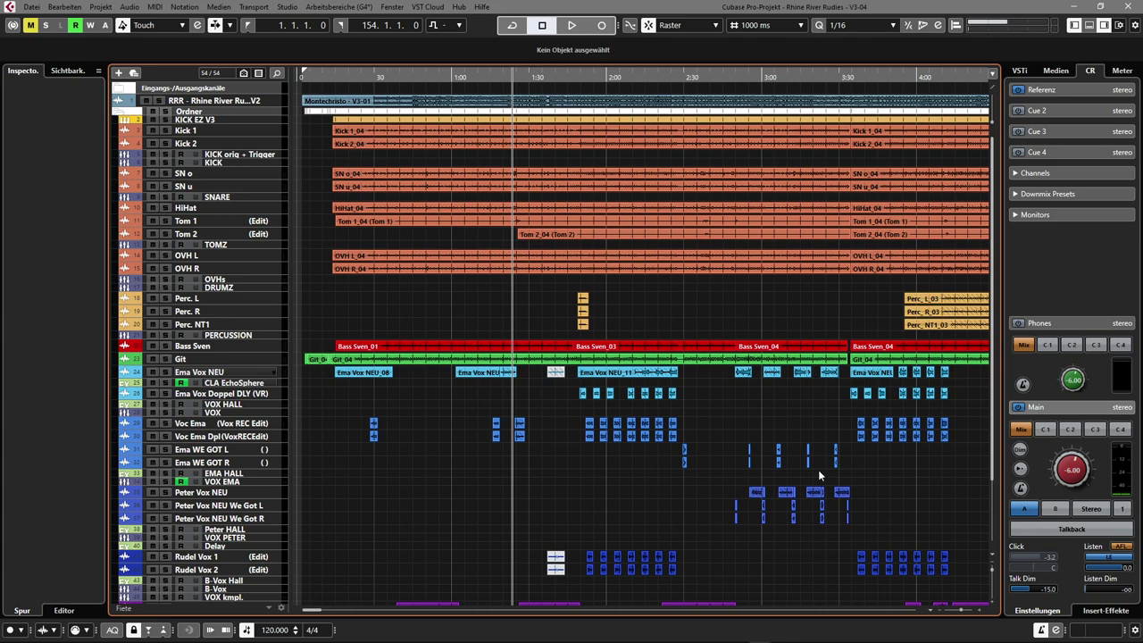
pyautogui.click(1046, 431)
pyautogui.click(1048, 433)
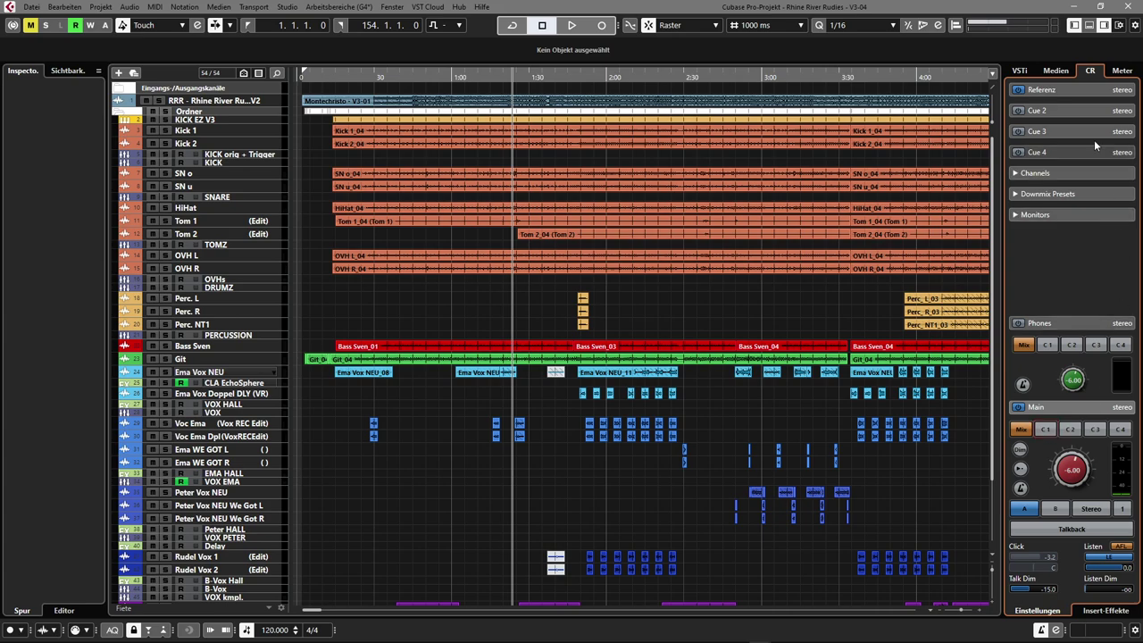
# Expand Cue 2 in the project window's Control Room and show the mixer's Cues rack, temporarily using C 2 as the Main source.
pyautogui.click(1048, 111)
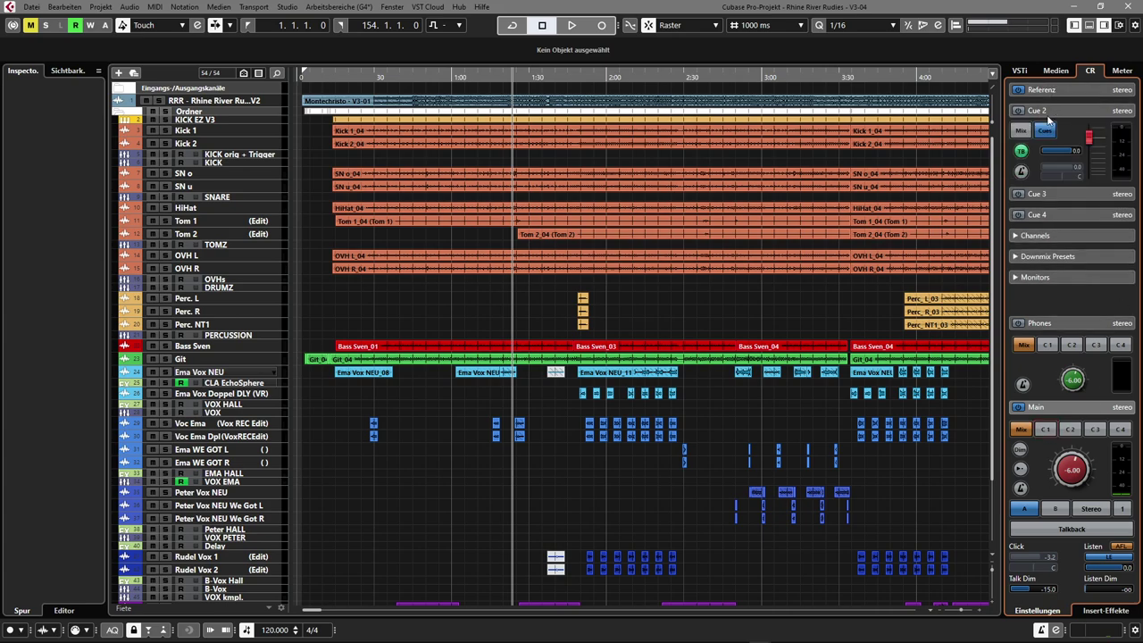
pyautogui.click(1071, 430)
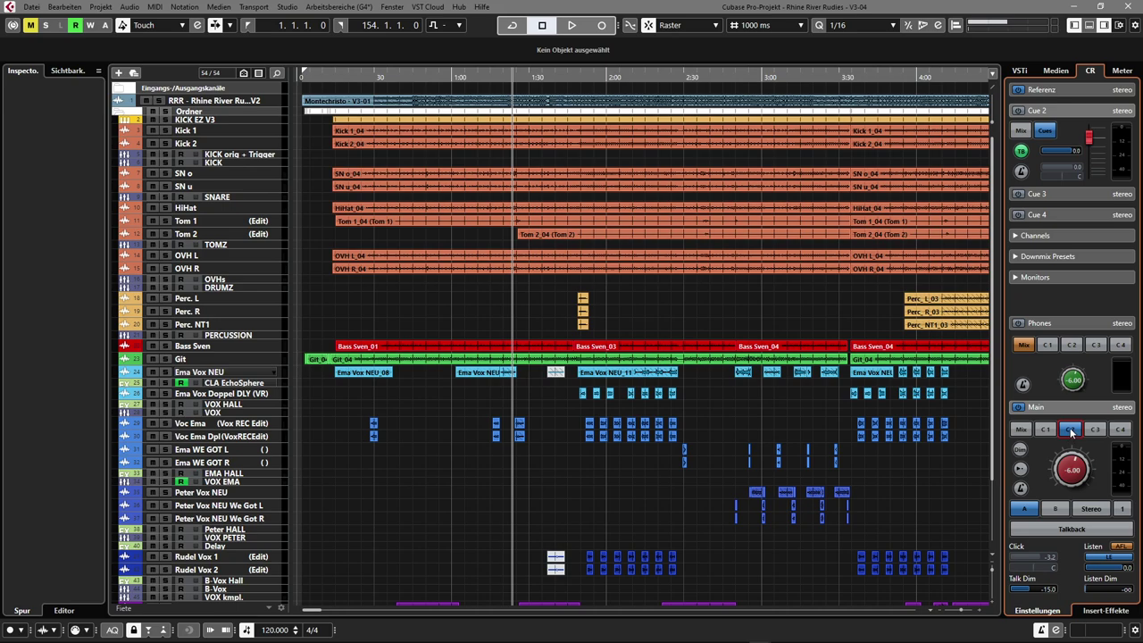
pyautogui.press('F3')
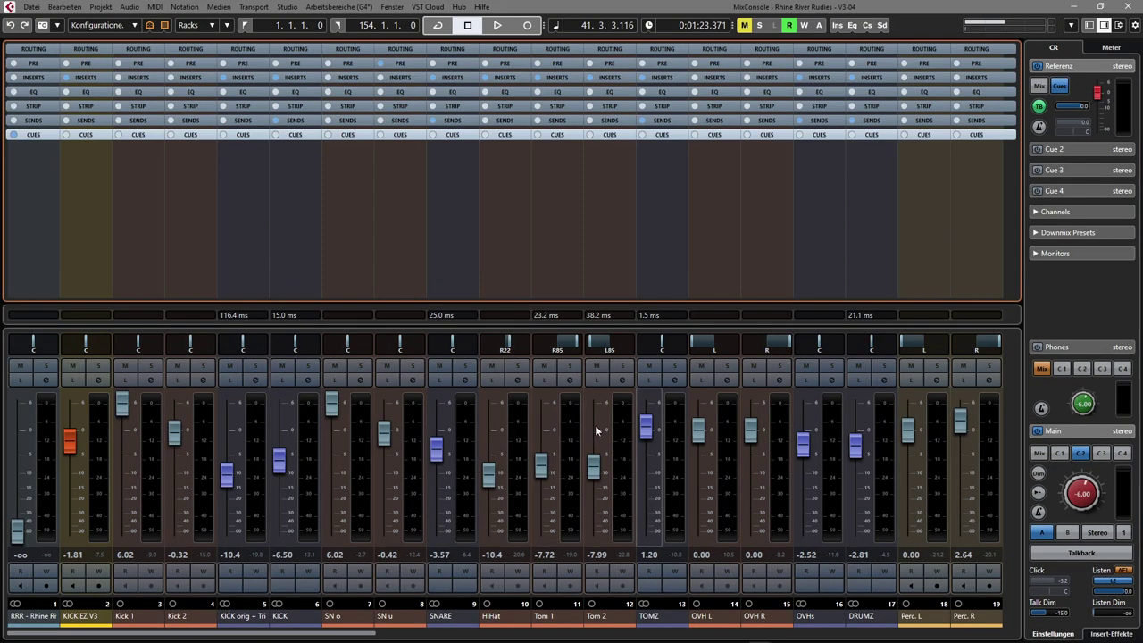
pyautogui.click(614, 134)
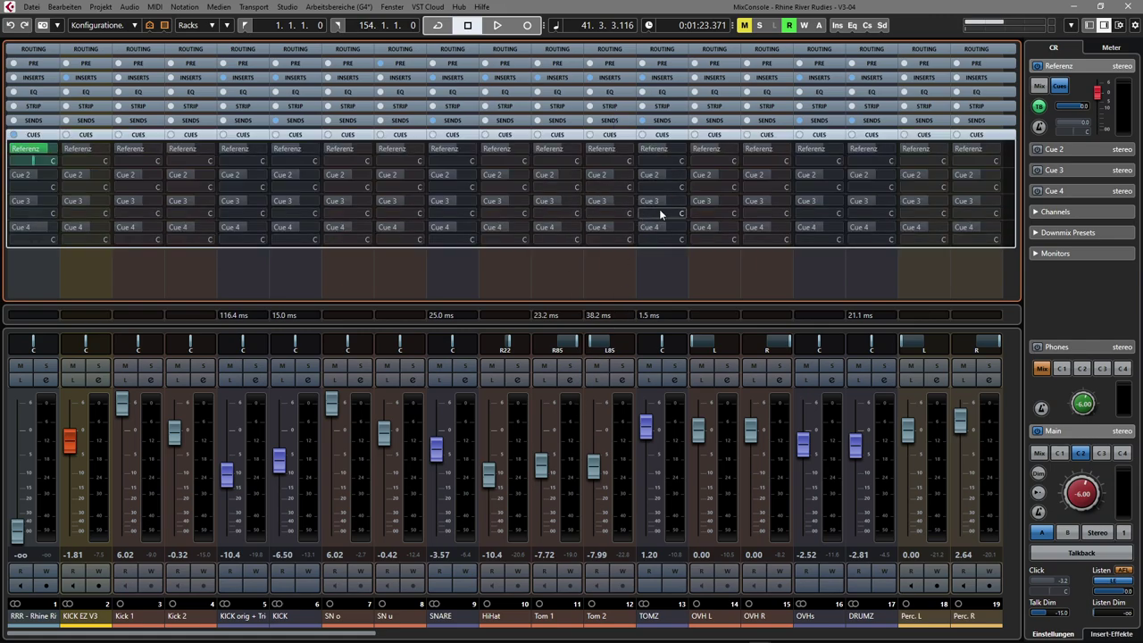
pyautogui.click(1081, 453)
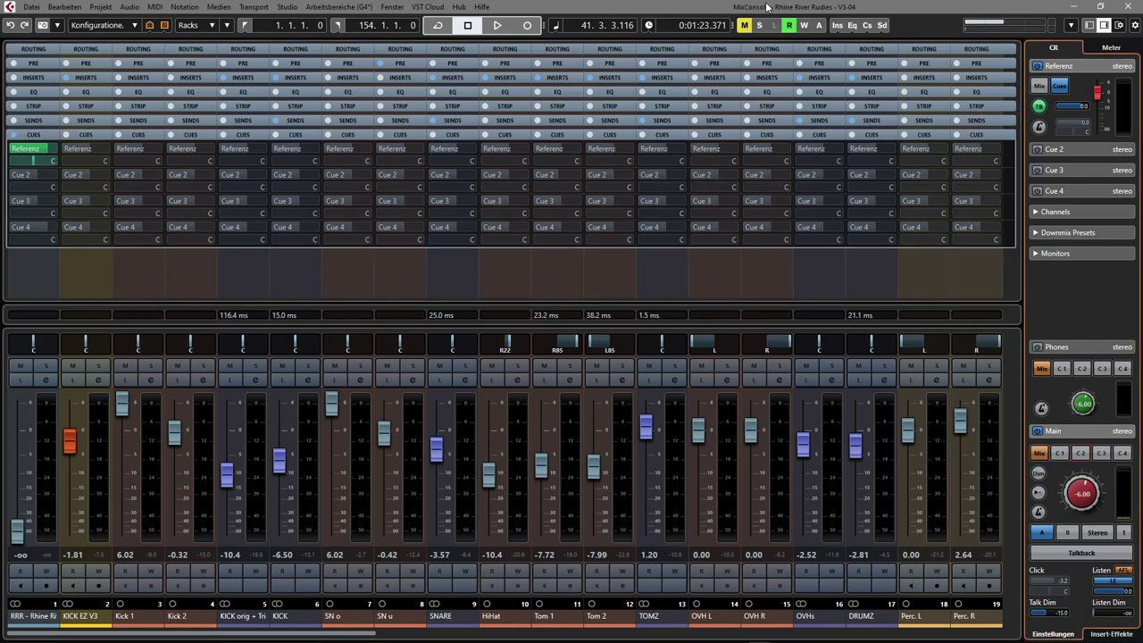
# Return to the project window and zoom out to fit the whole arrangement.
pyautogui.press('F3')
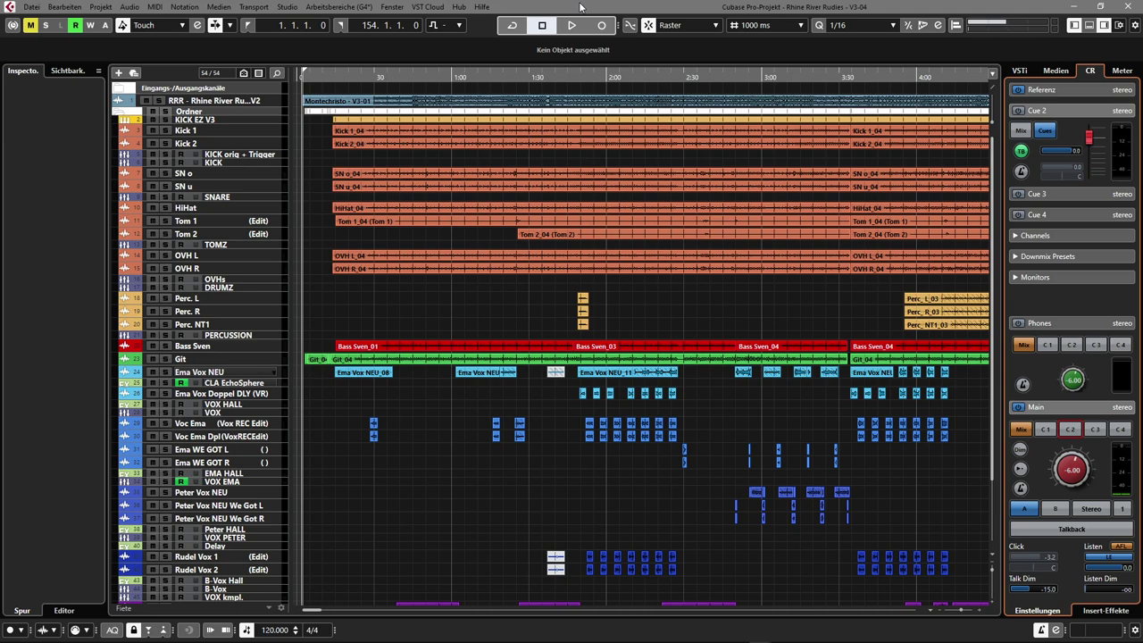
pyautogui.hotkey('shift', 'f')
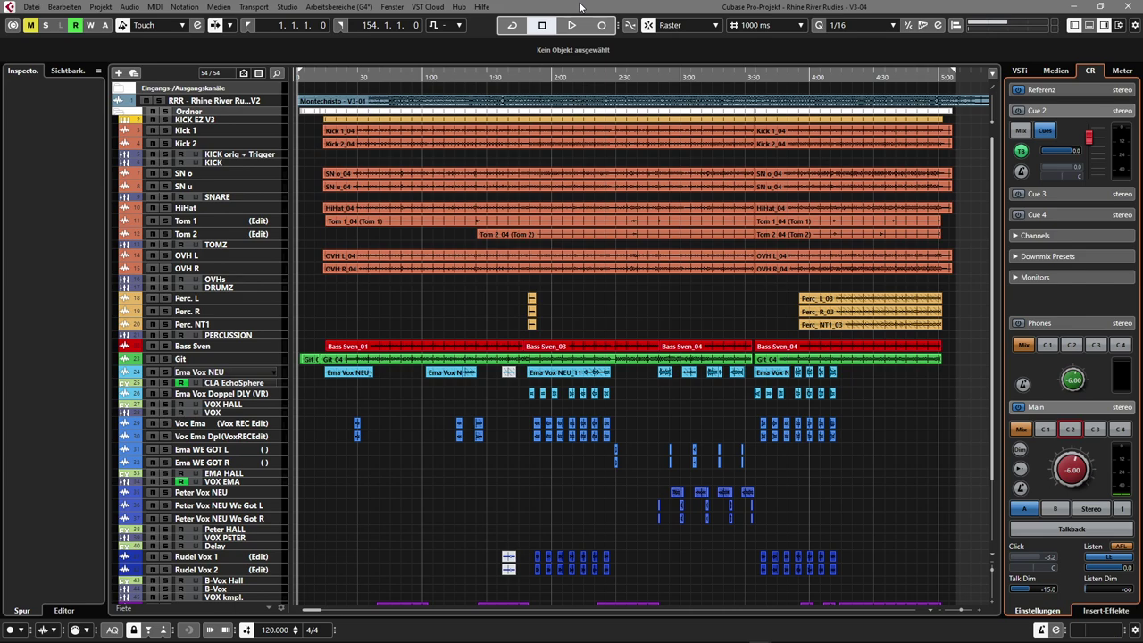
# Start playback of the project from the beginning and show the channels' Inserts rack in the mixer.
pyautogui.click(572, 25)
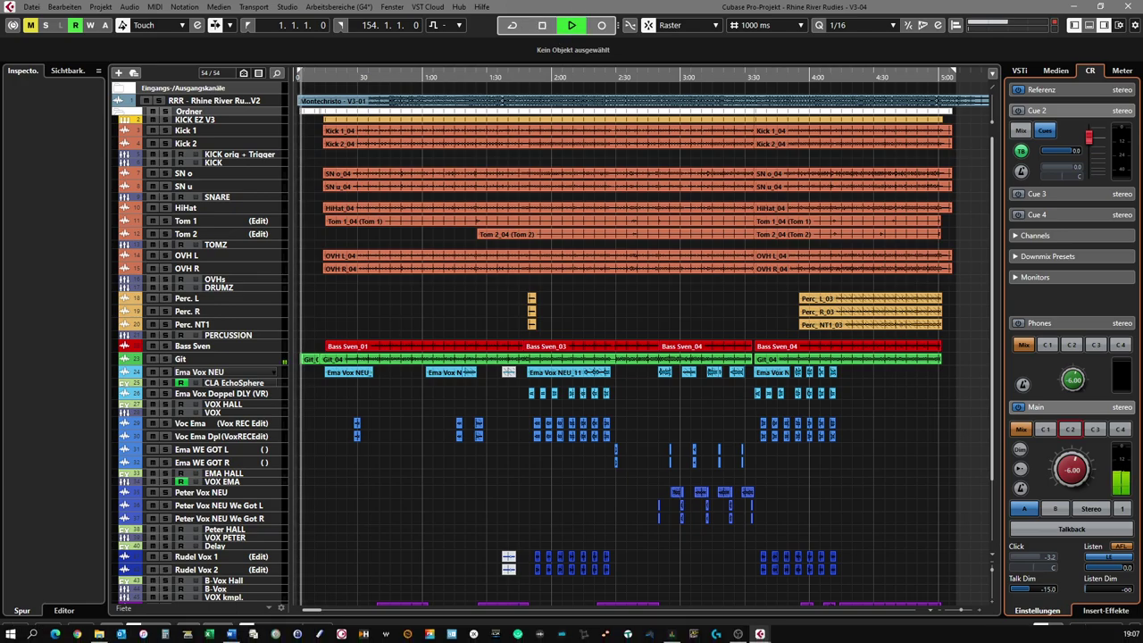
pyautogui.click(671, 635)
pyautogui.click(937, 63)
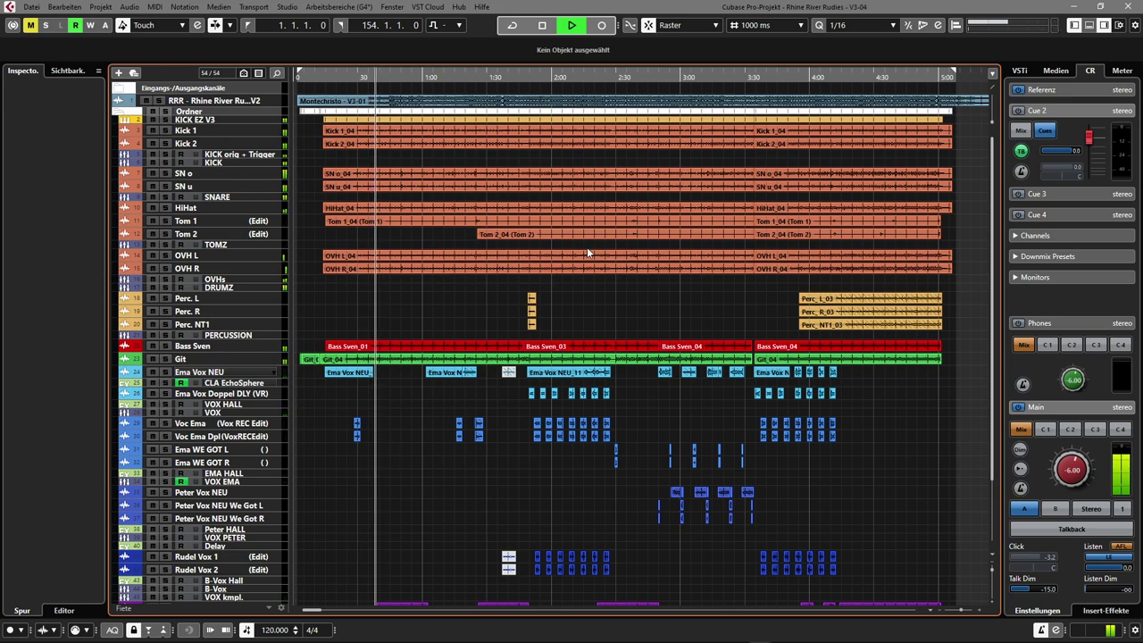
pyautogui.press('F3')
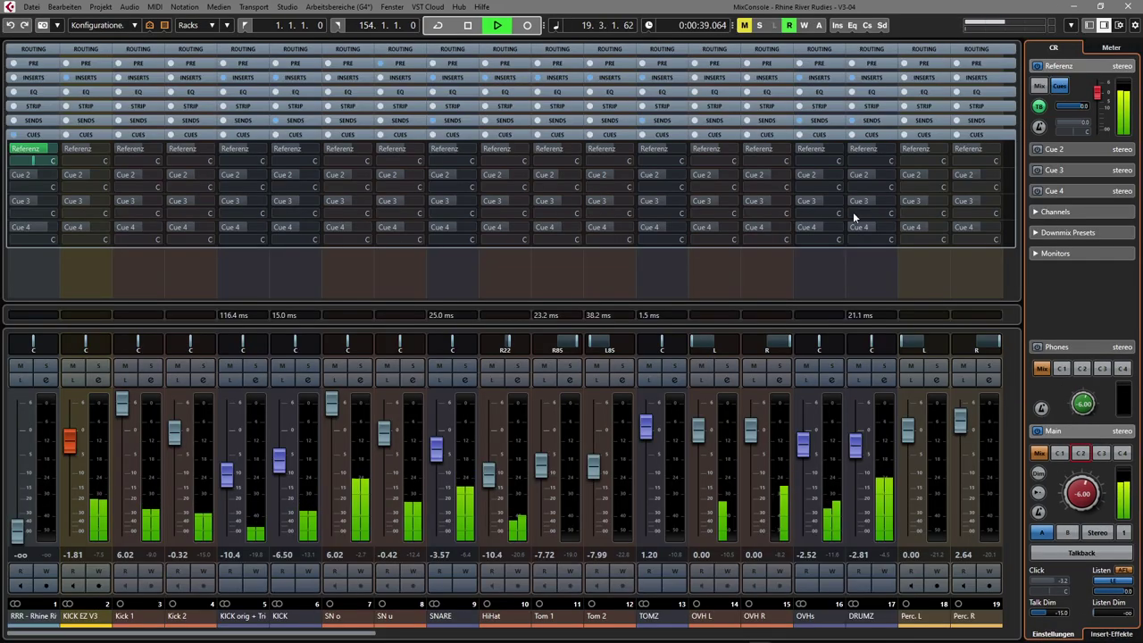
pyautogui.click(145, 78)
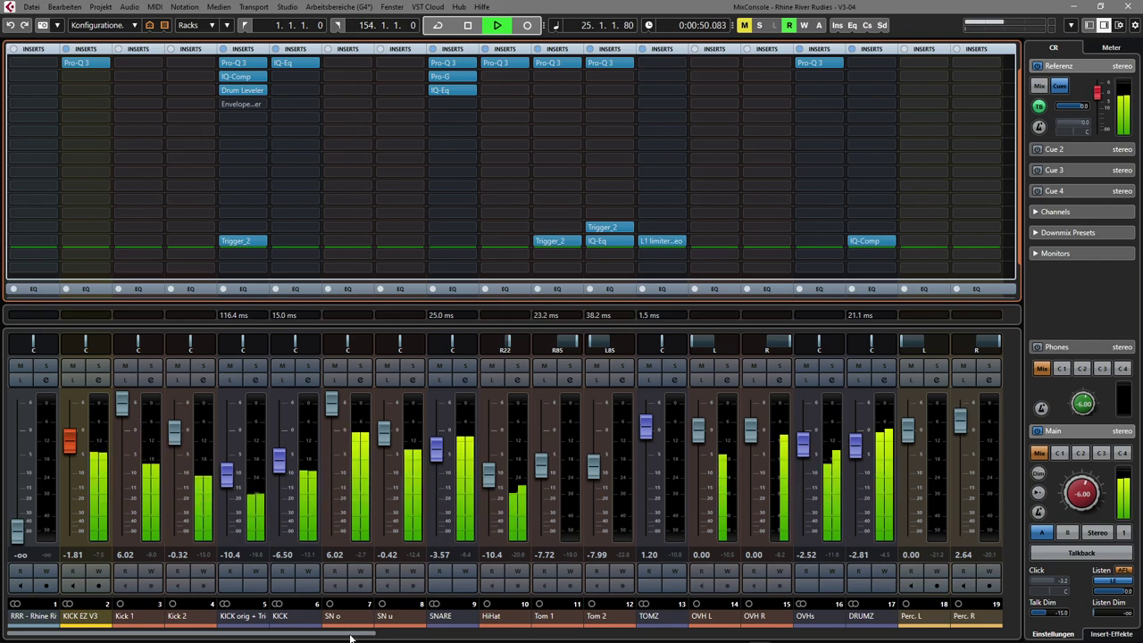
# Examine the insert plug-ins on all mixer channels, from the drum tracks through to Stereo Out.
pyautogui.moveTo(356, 639); pyautogui.dragTo(661, 639)
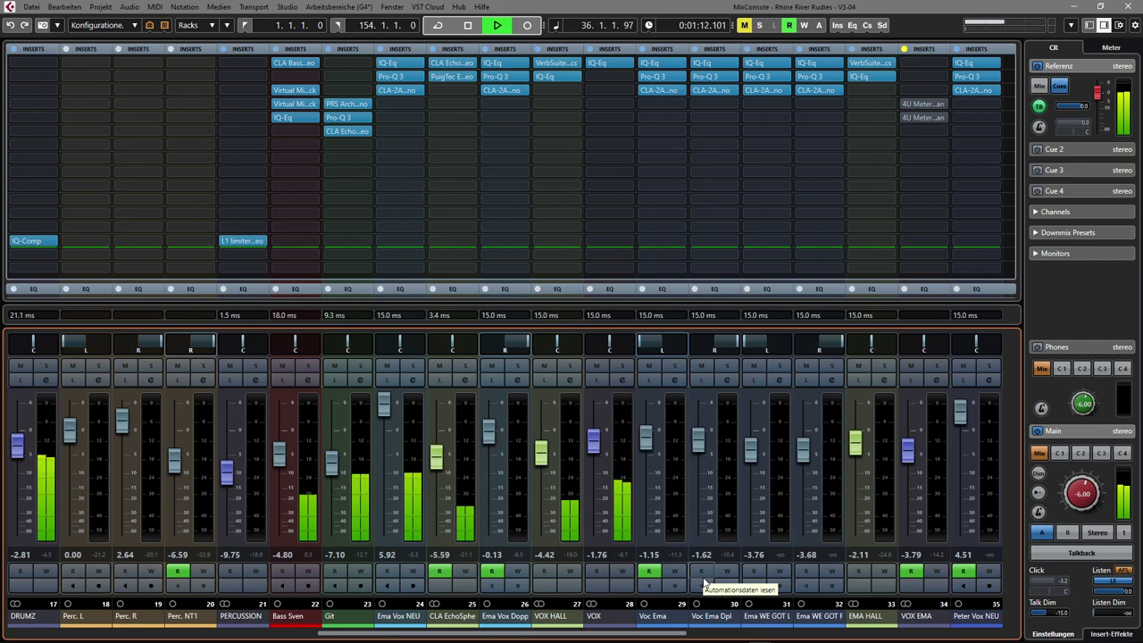
pyautogui.hscroll(3, 703, 582)
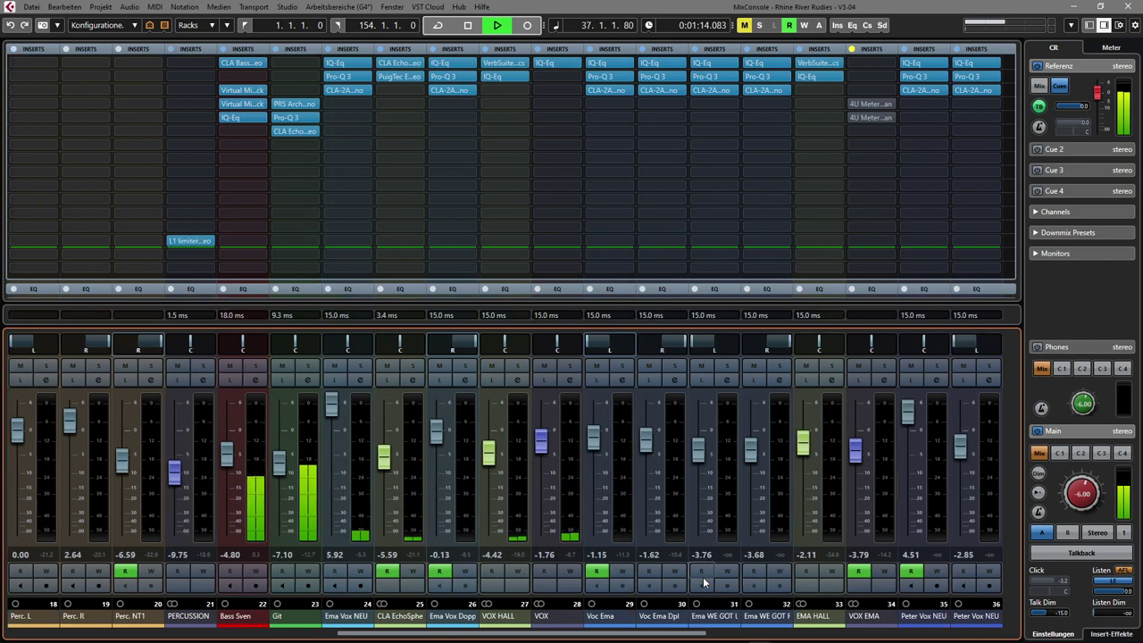
pyautogui.hscroll(2, 703, 577)
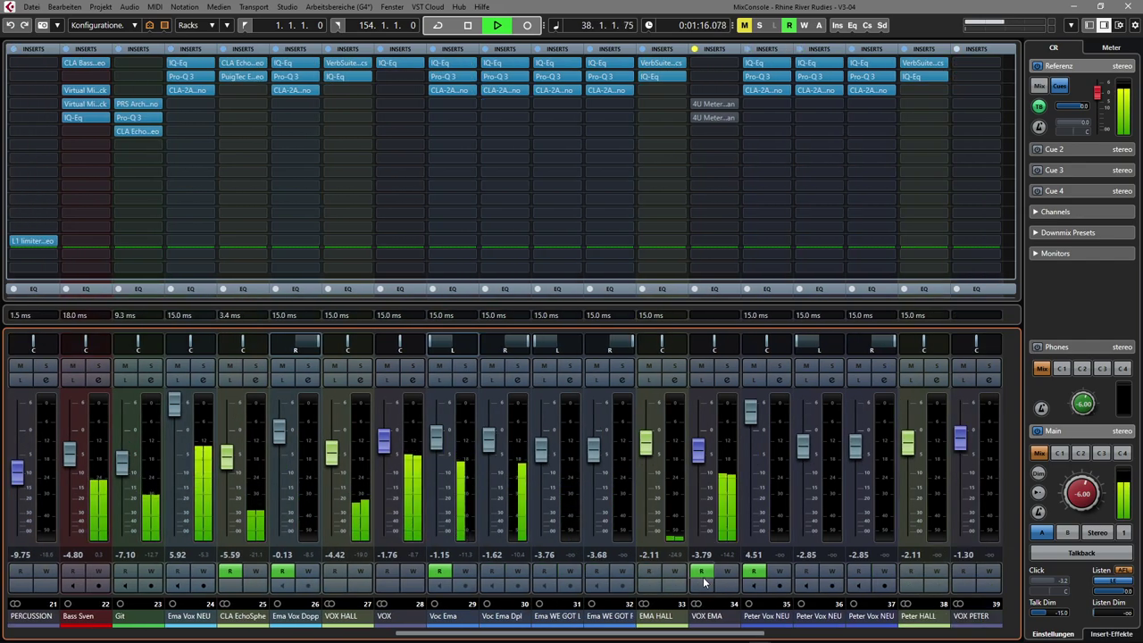
pyautogui.hscroll(3, 702, 579)
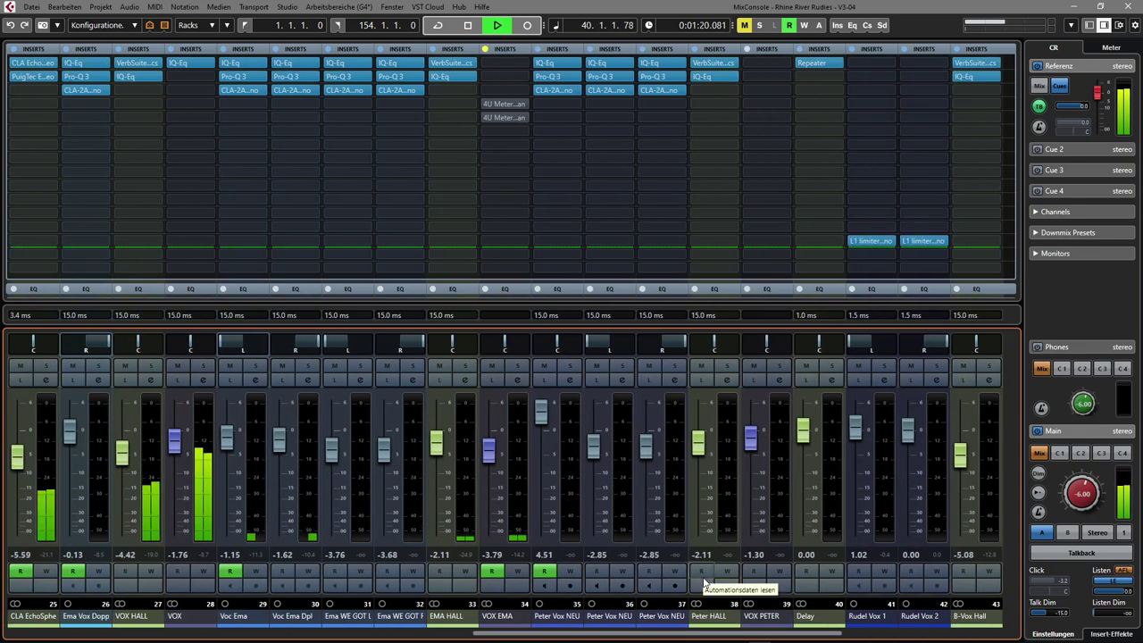
pyautogui.hscroll(2, 703, 577)
pyautogui.hscroll(1, 703, 582)
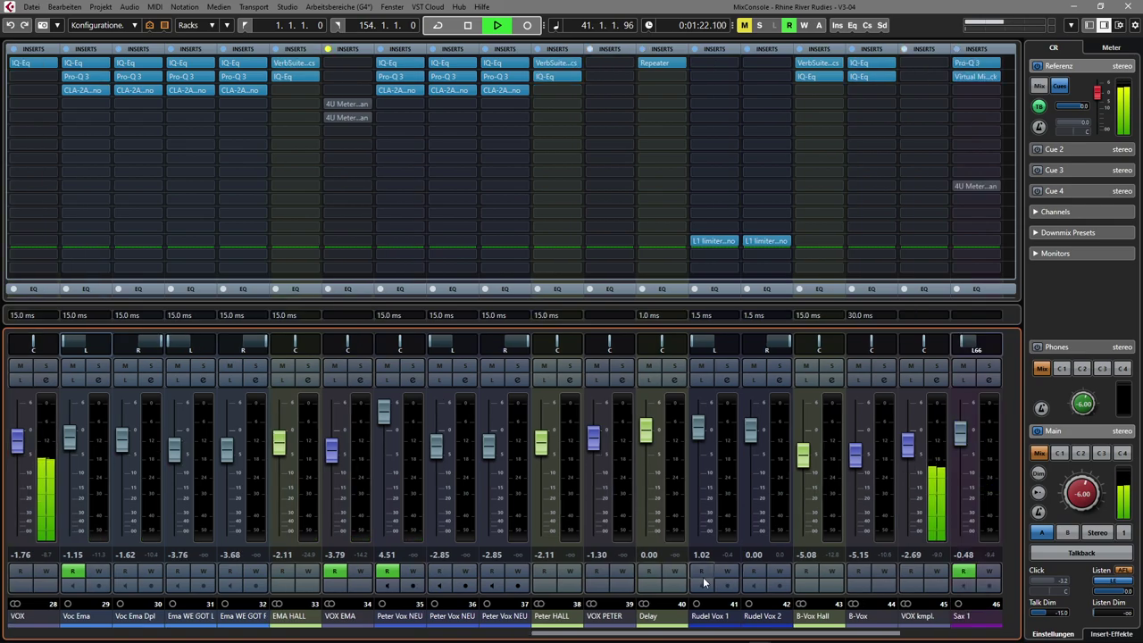
pyautogui.hscroll(5, 704, 580)
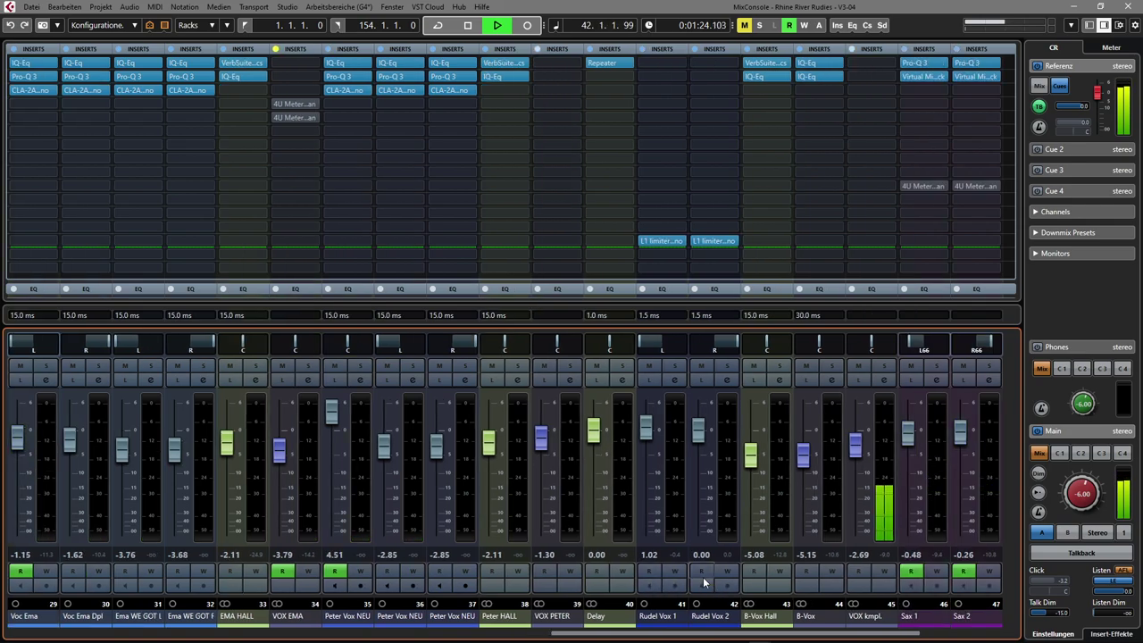
pyautogui.hscroll(1, 704, 582)
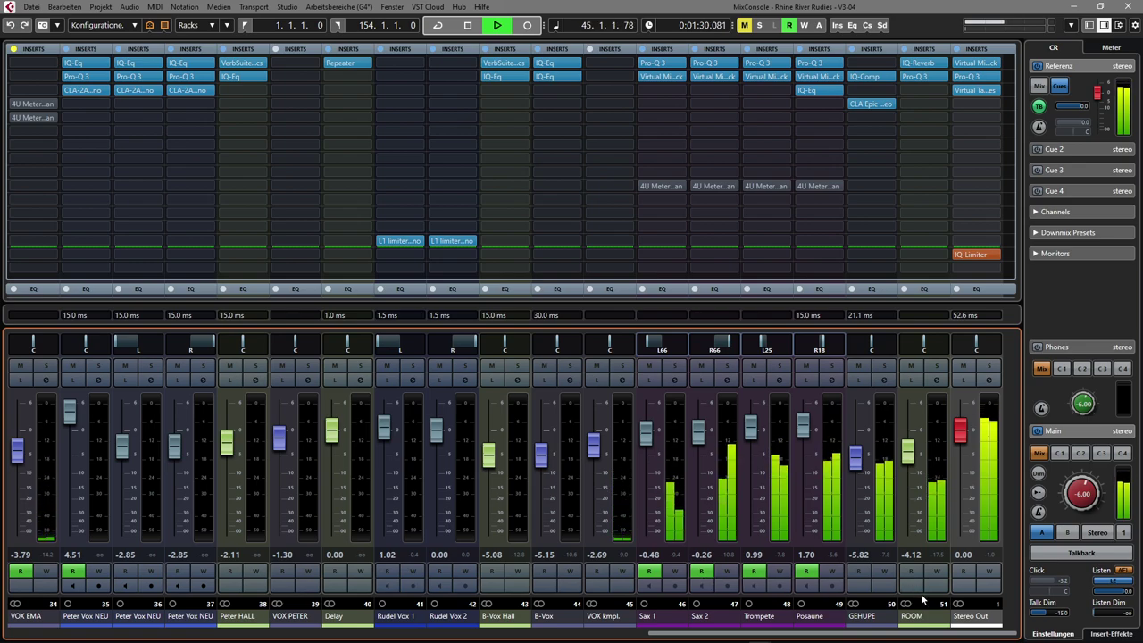
# Show the Sends rack instead of the Inserts, review the sends back to the first channel, and collapse the rack.
pyautogui.click(977, 50)
pyautogui.click(977, 63)
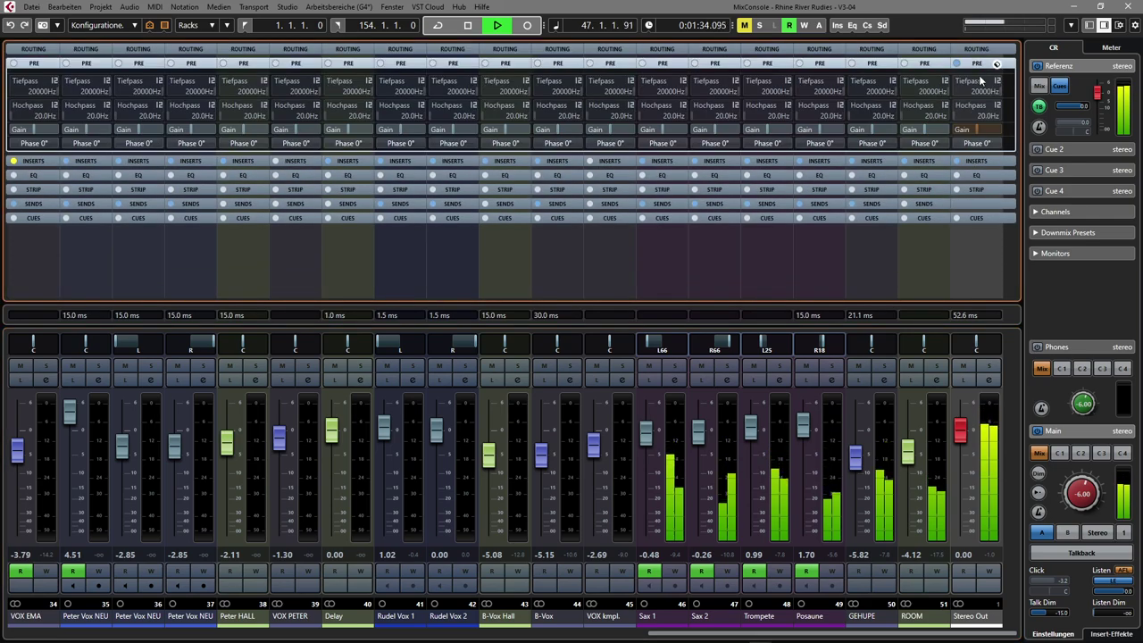
pyautogui.click(979, 65)
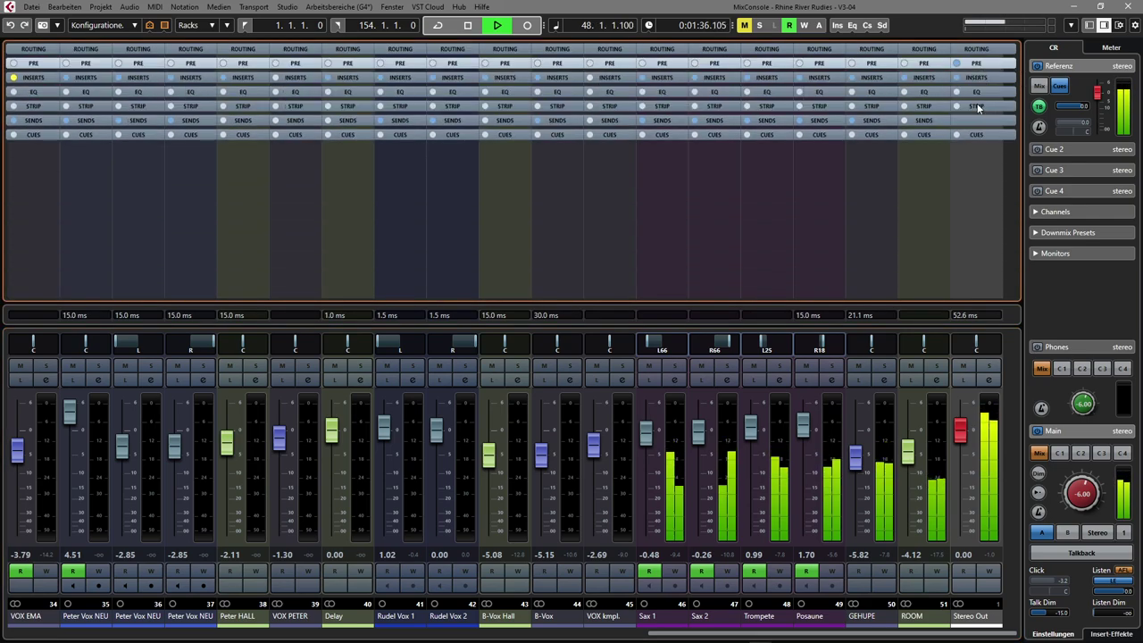
pyautogui.click(932, 120)
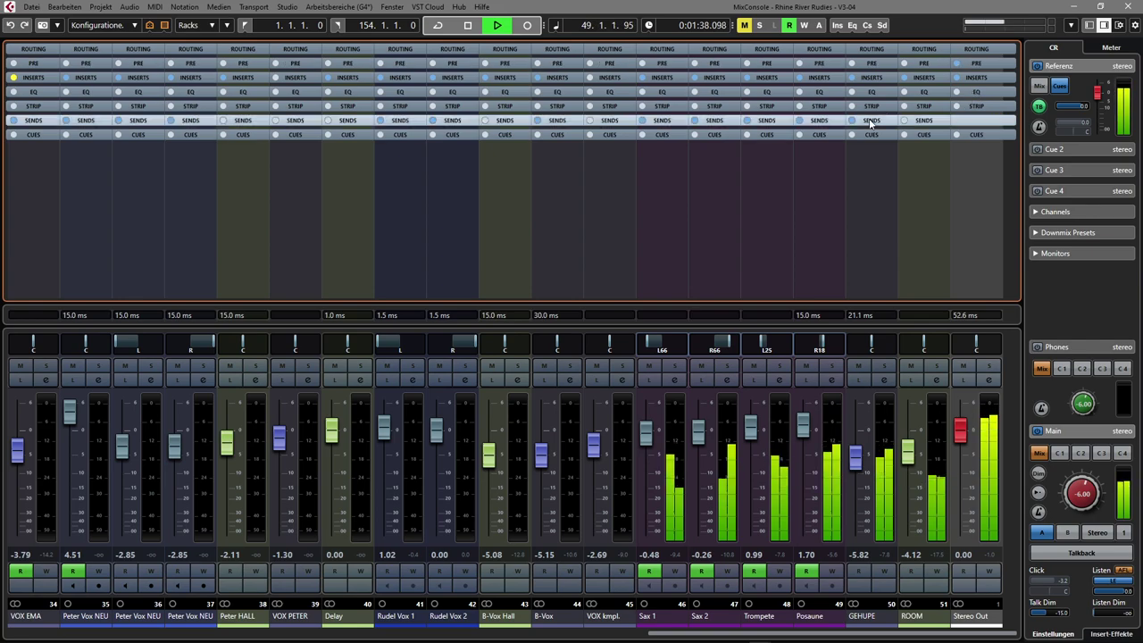
pyautogui.hscroll(-10, 901, 582)
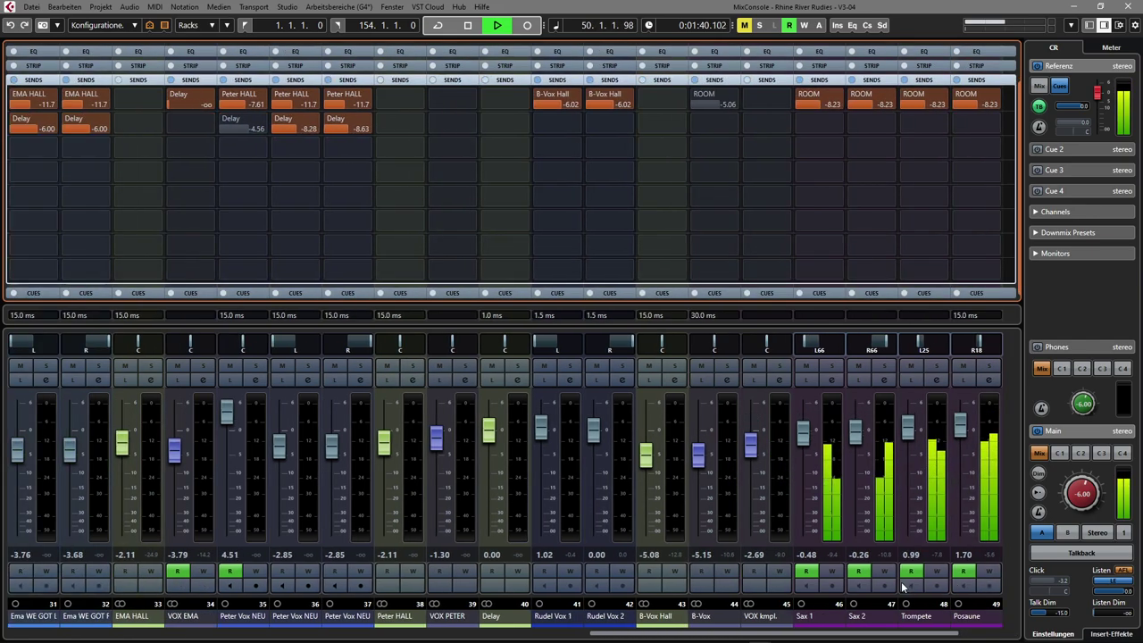
pyautogui.hscroll(-12, 904, 587)
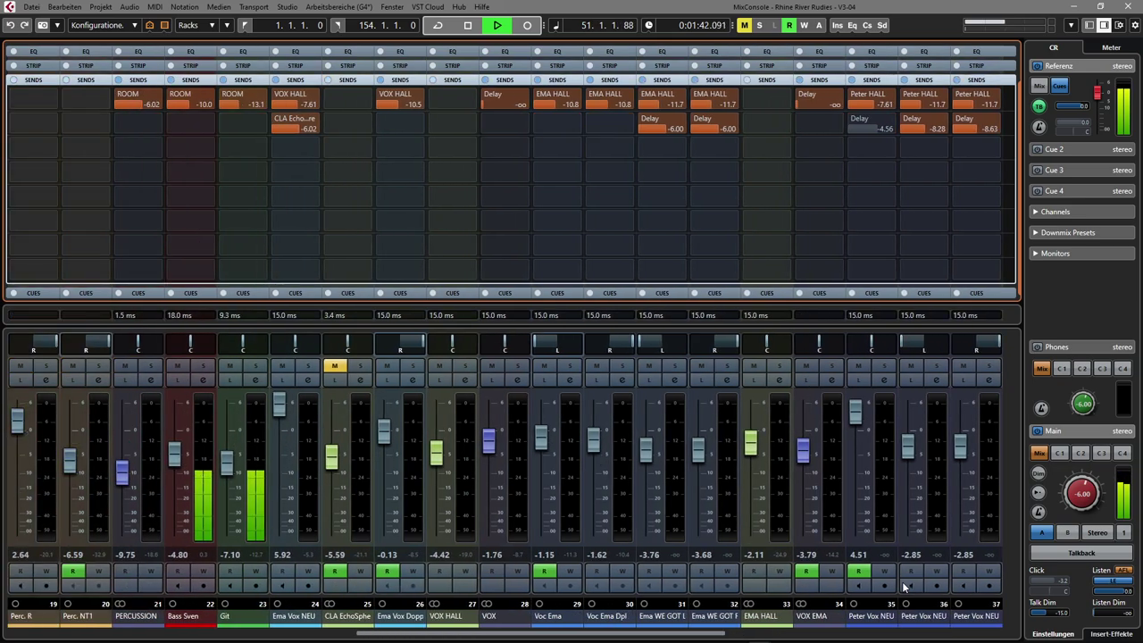
pyautogui.hscroll(-11, 904, 586)
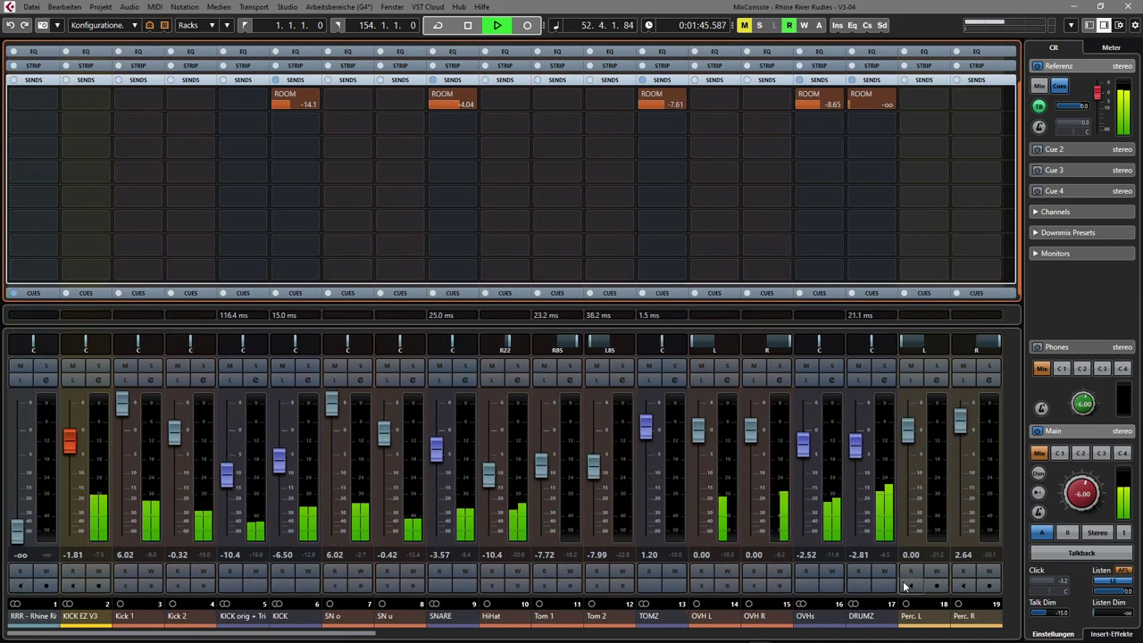
pyautogui.click(827, 80)
# Return to the project window, show all used automation, and look through the automation lanes of the tracks.
pyautogui.press('F3')
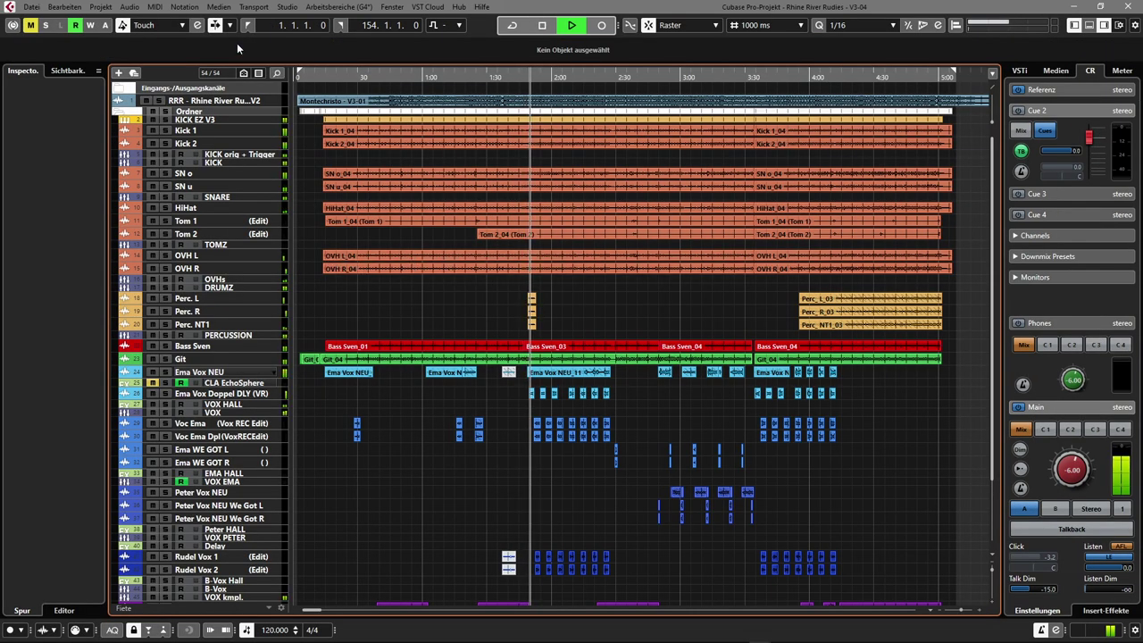
pyautogui.click(198, 26)
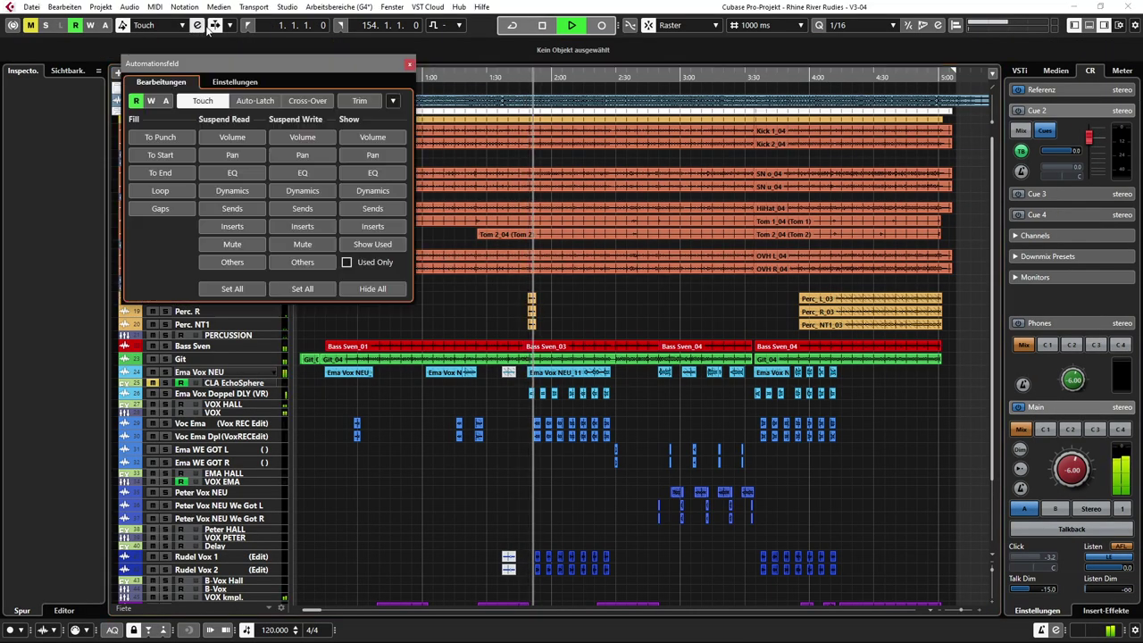
pyautogui.click(375, 244)
pyautogui.click(409, 64)
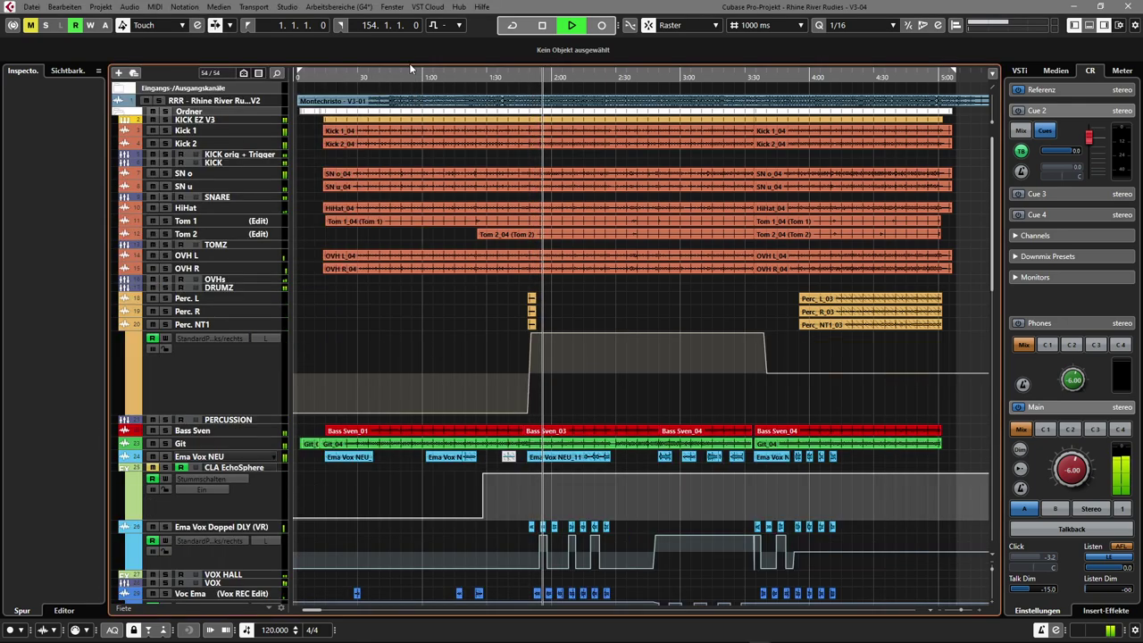
pyautogui.scroll(-15, 237, 360)
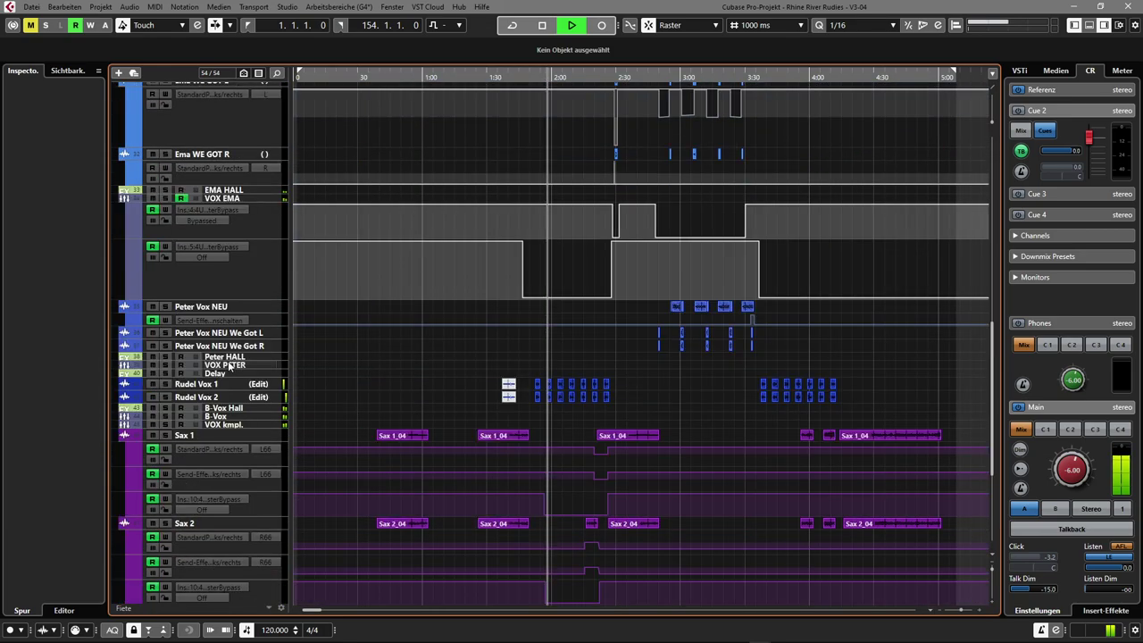
pyautogui.scroll(15, 229, 360)
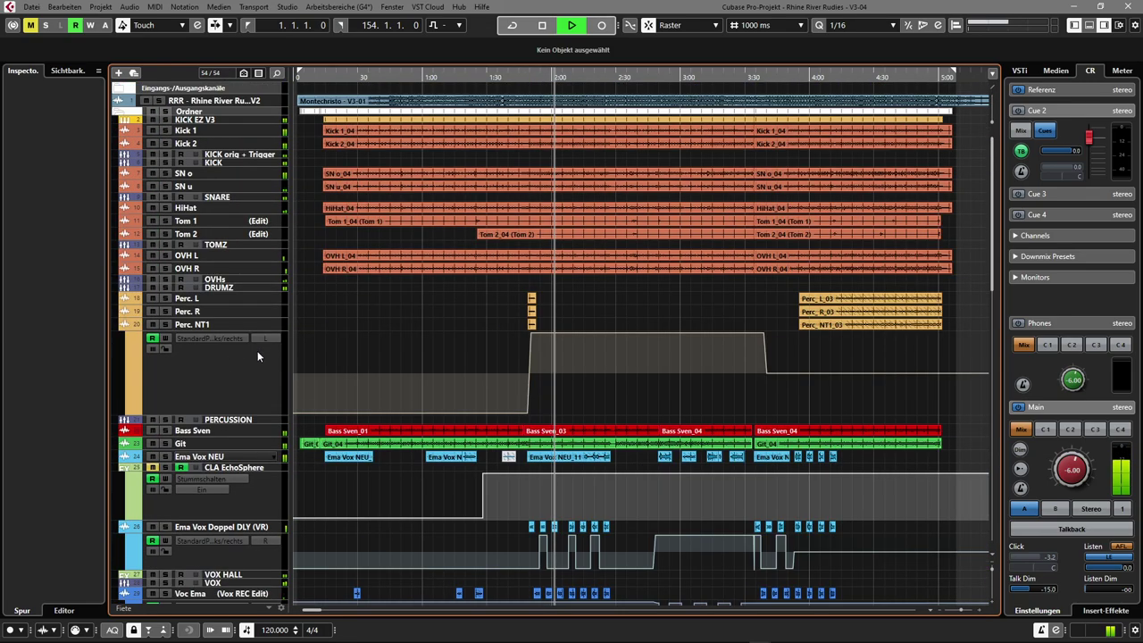
# Hide all automation lanes, close the automation panel, and view the lower tracks down to ROOM.
pyautogui.click(197, 24)
pyautogui.click(382, 289)
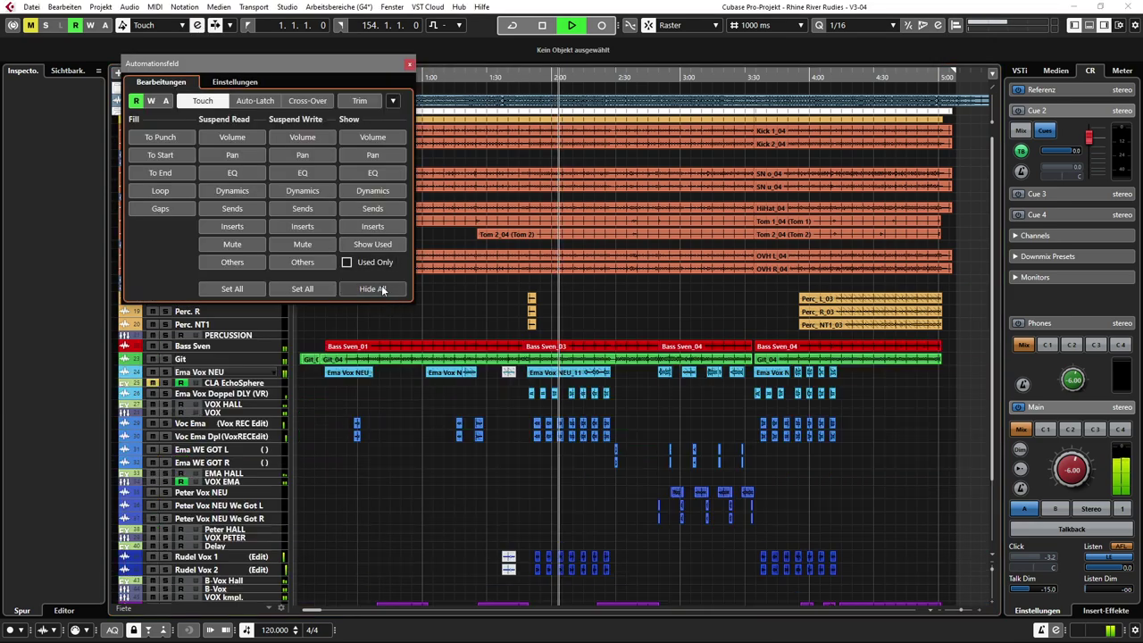
pyautogui.click(410, 64)
pyautogui.scroll(-3, 440, 484)
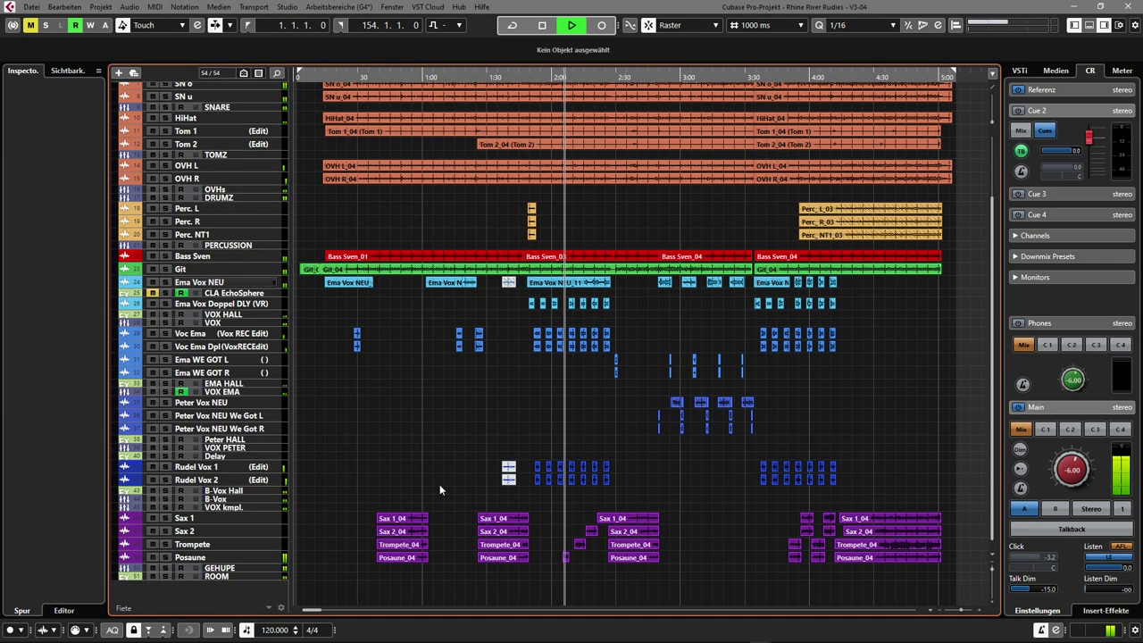